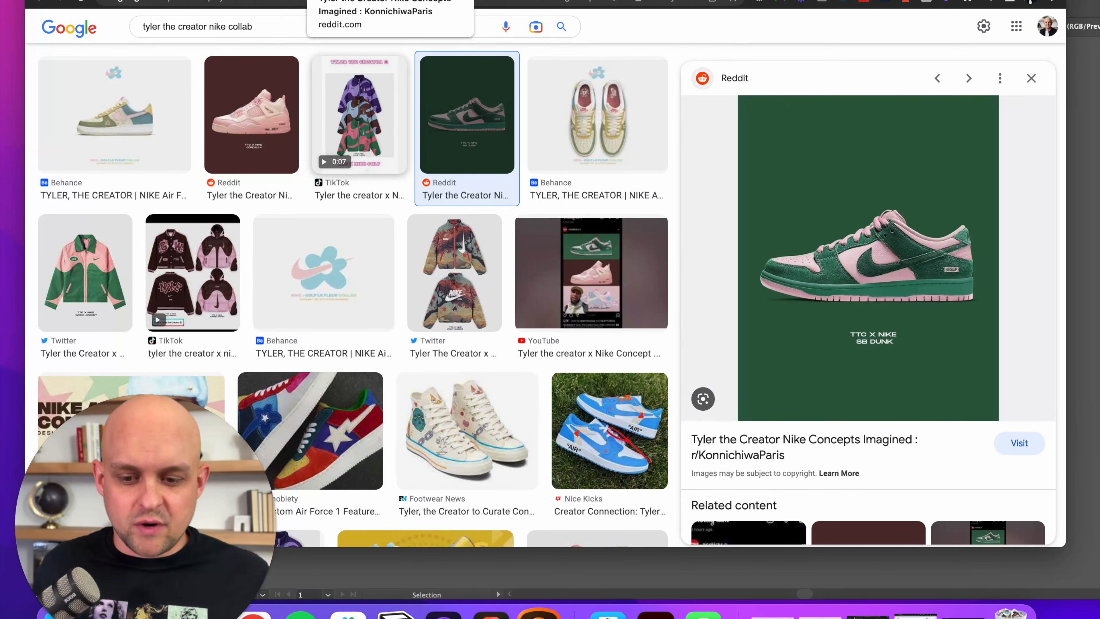
Examine Tyler, the Creator and Nike collab concepts in the image results, including the pink sneaker, flower logo and jackets, plus portraits of the artist.
{"action": "left_click", "coordinate": [254, 114]}
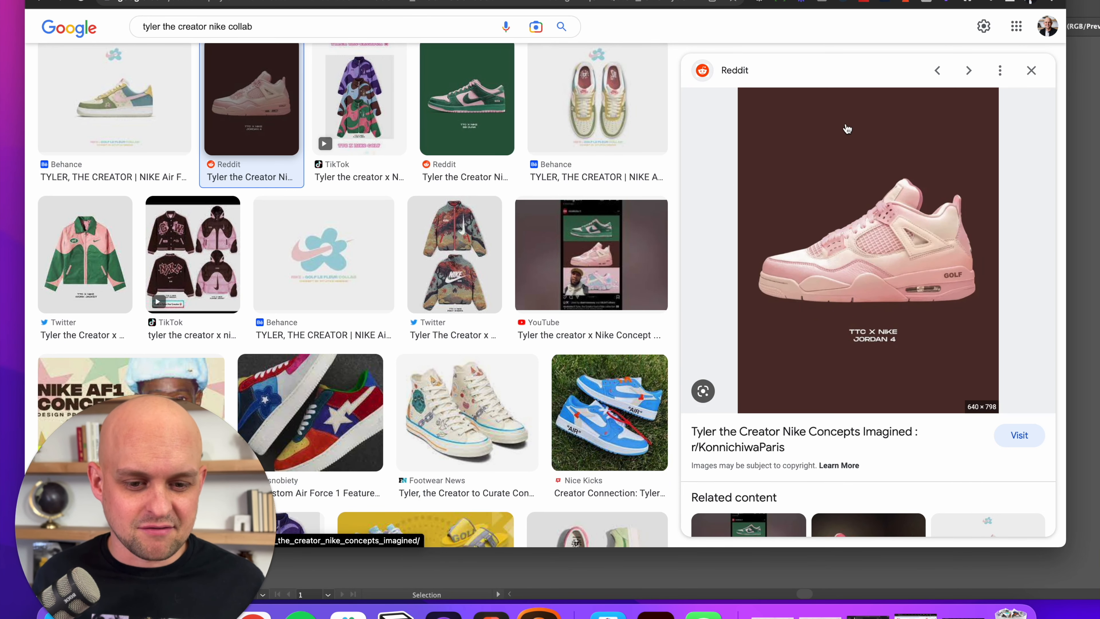
{"action": "left_click", "coordinate": [329, 264]}
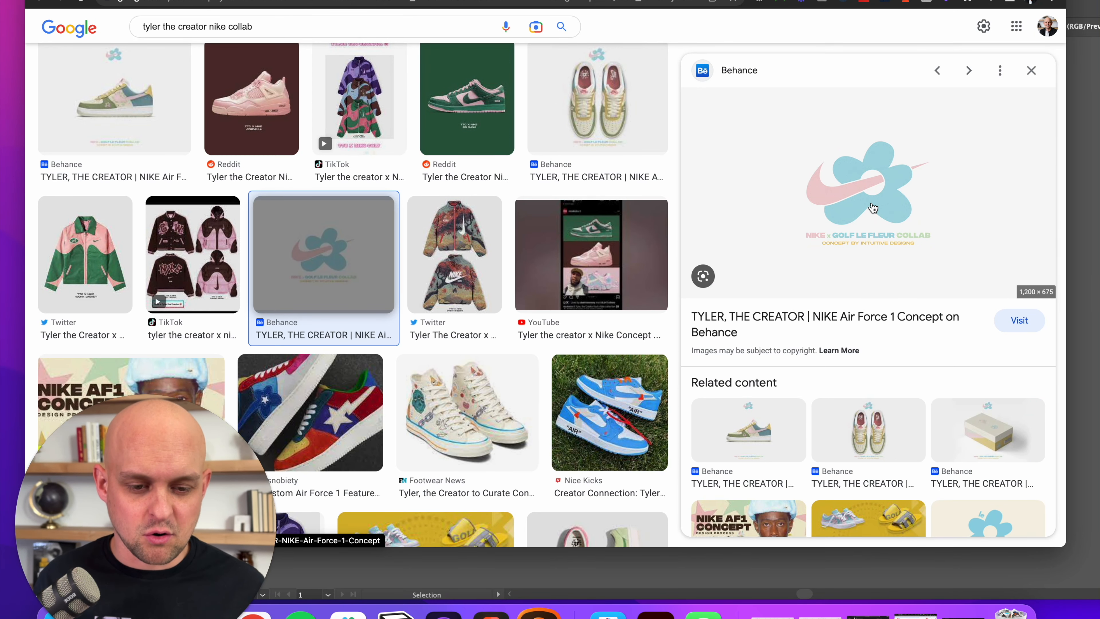
{"action": "key", "text": "Right"}
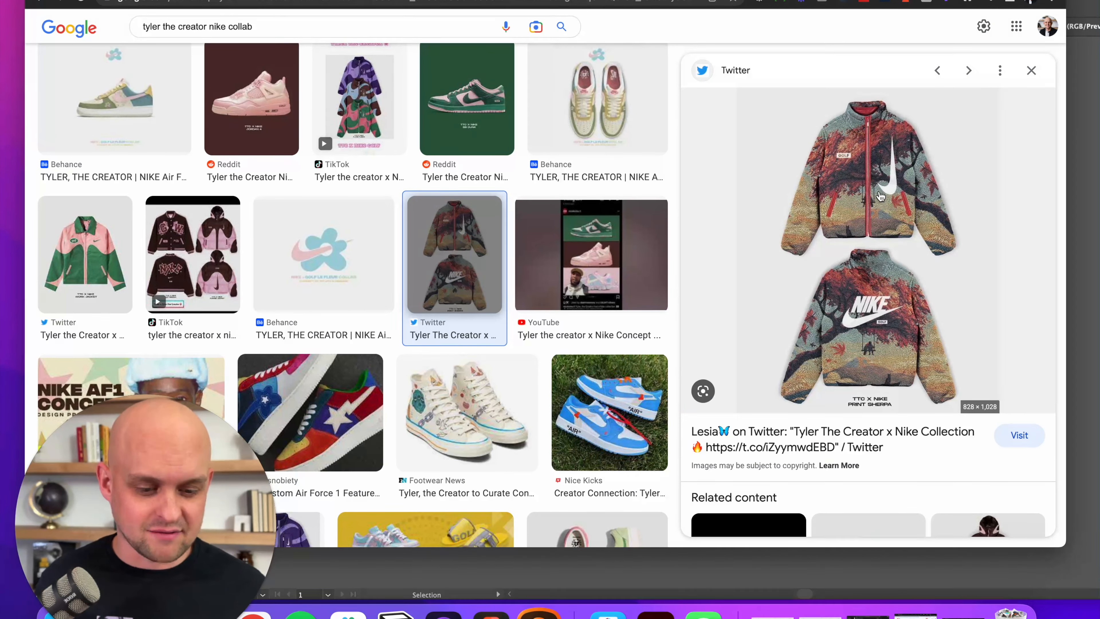
{"action": "left_click", "coordinate": [74, 244]}
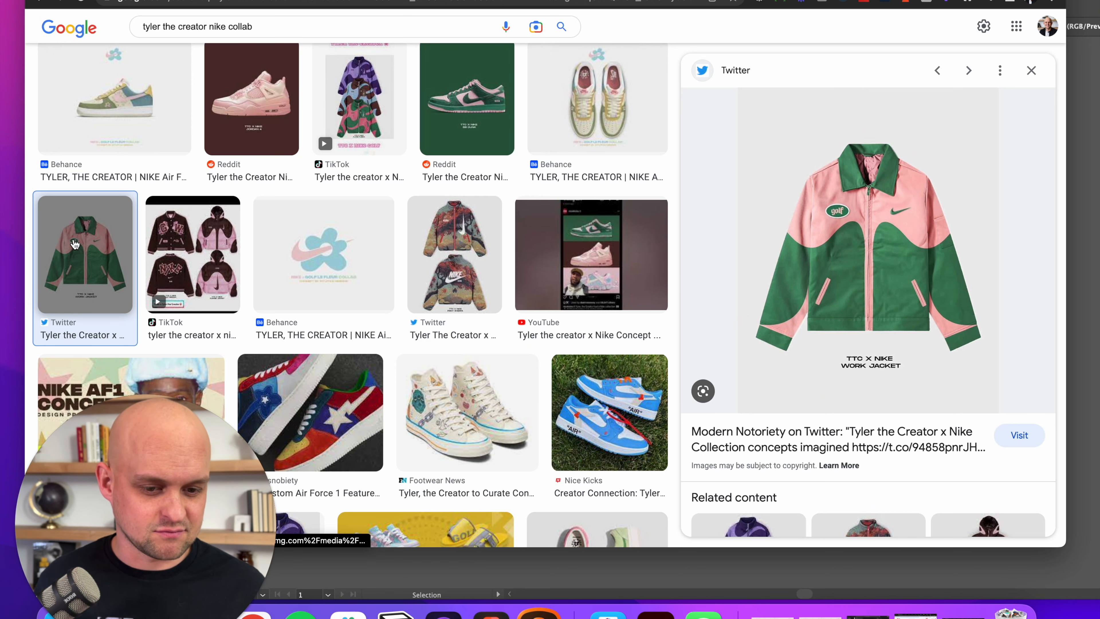
{"action": "scroll", "coordinate": [217, 262], "scroll_direction": "down", "scroll_amount": 7}
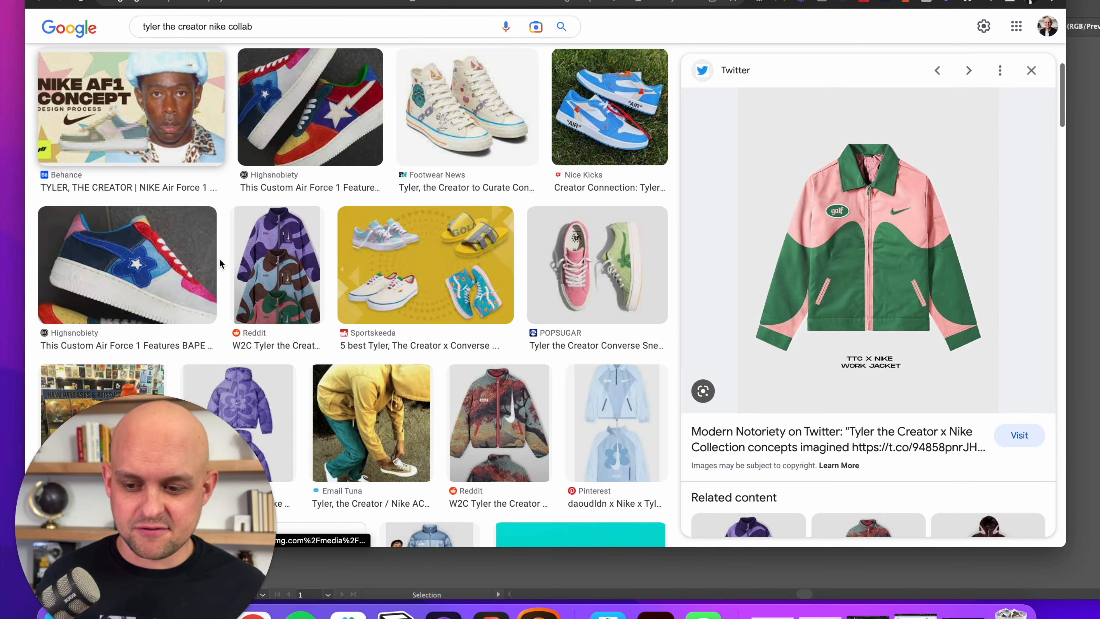
{"action": "left_click", "coordinate": [269, 263]}
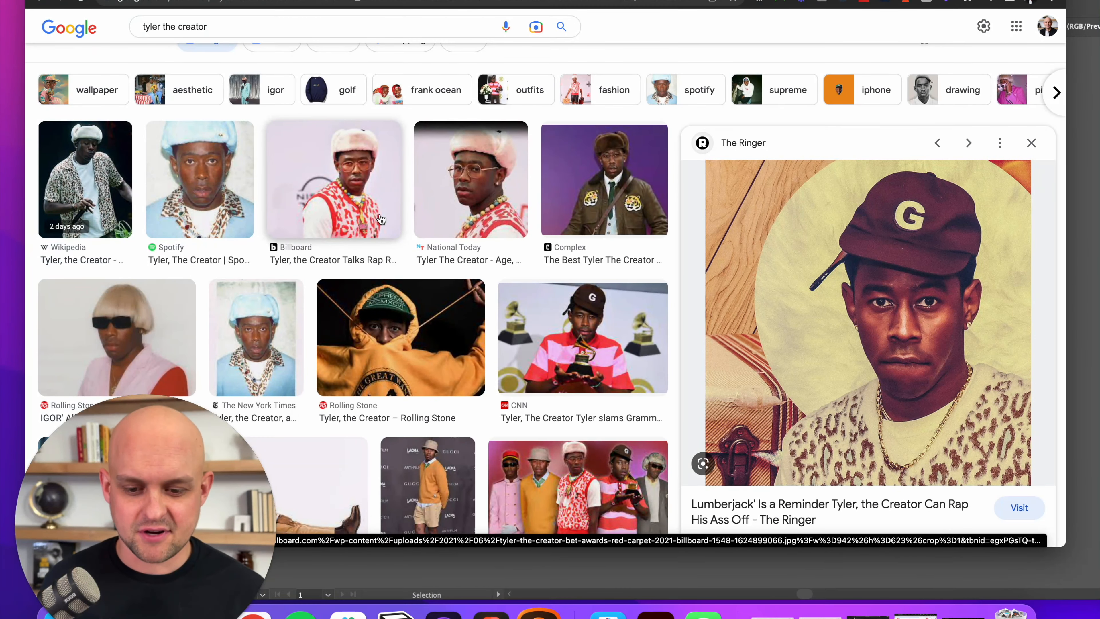
{"action": "scroll", "coordinate": [381, 218], "scroll_direction": "down", "scroll_amount": 10}
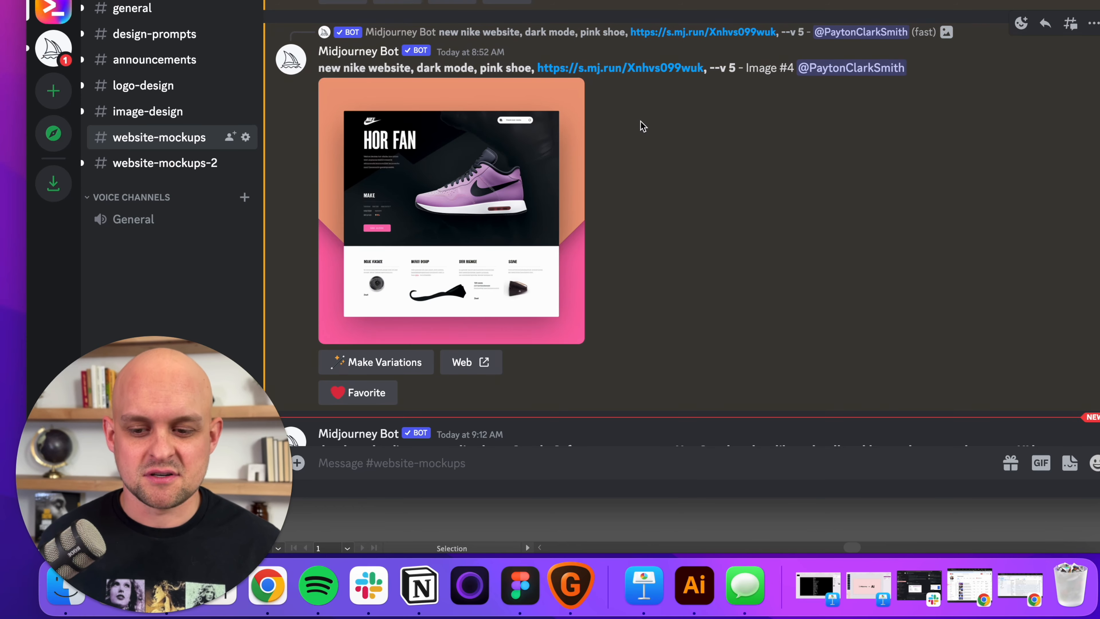
Review the Nike website mockups generated in the website-mockups channel and enlarge the variations of the white modern website.
{"action": "scroll", "coordinate": [641, 126], "scroll_direction": "up", "scroll_amount": 5}
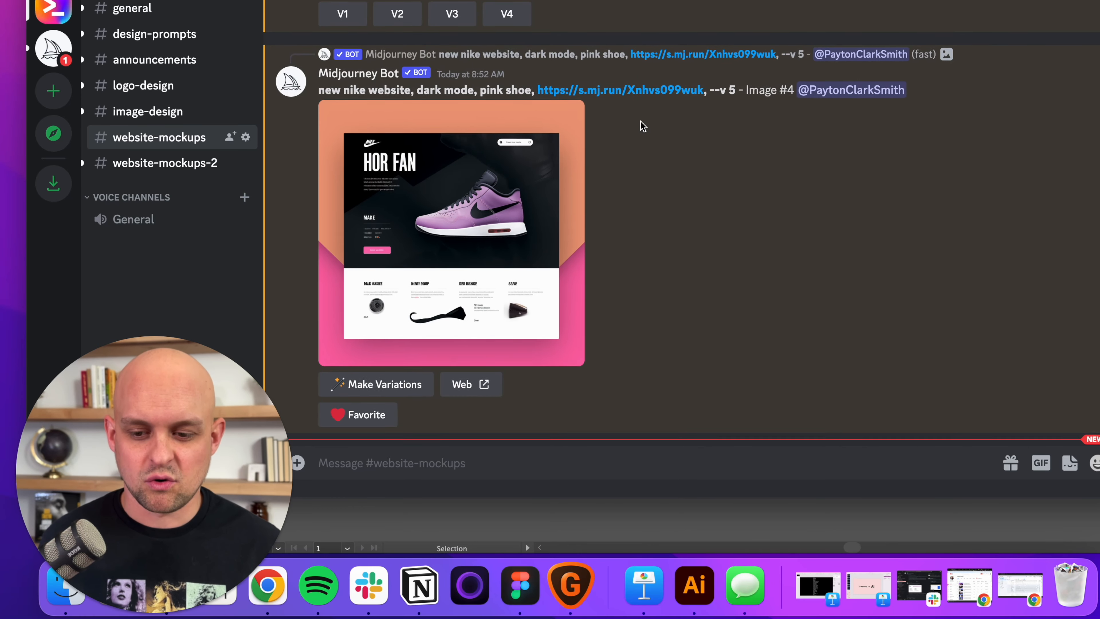
{"action": "scroll", "coordinate": [641, 126], "scroll_direction": "up", "scroll_amount": 4}
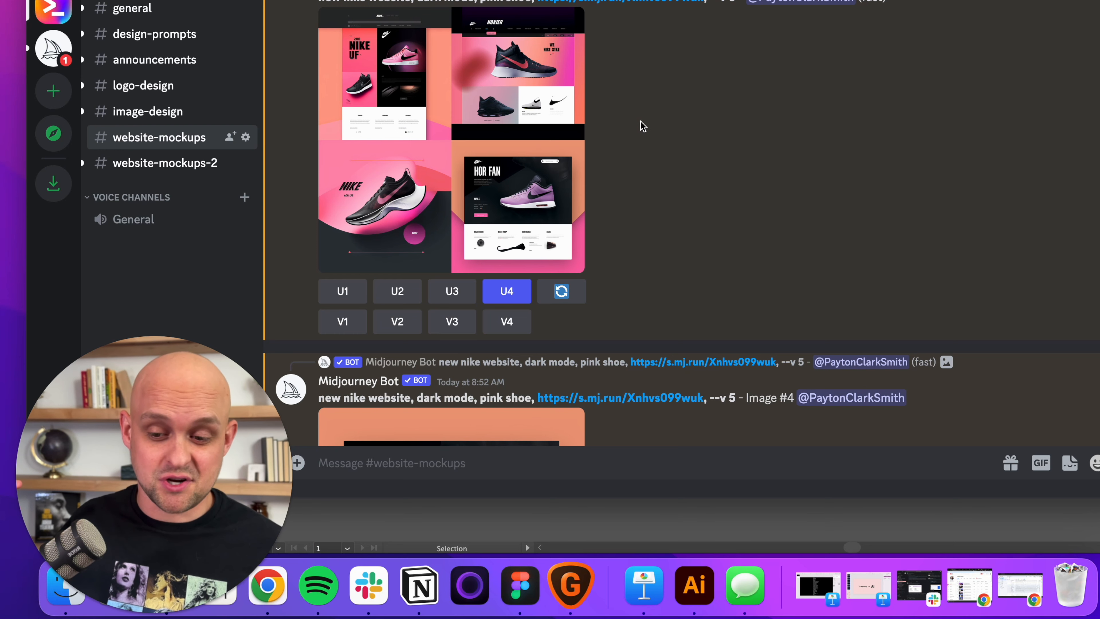
{"action": "scroll", "coordinate": [643, 126], "scroll_direction": "up", "scroll_amount": 10}
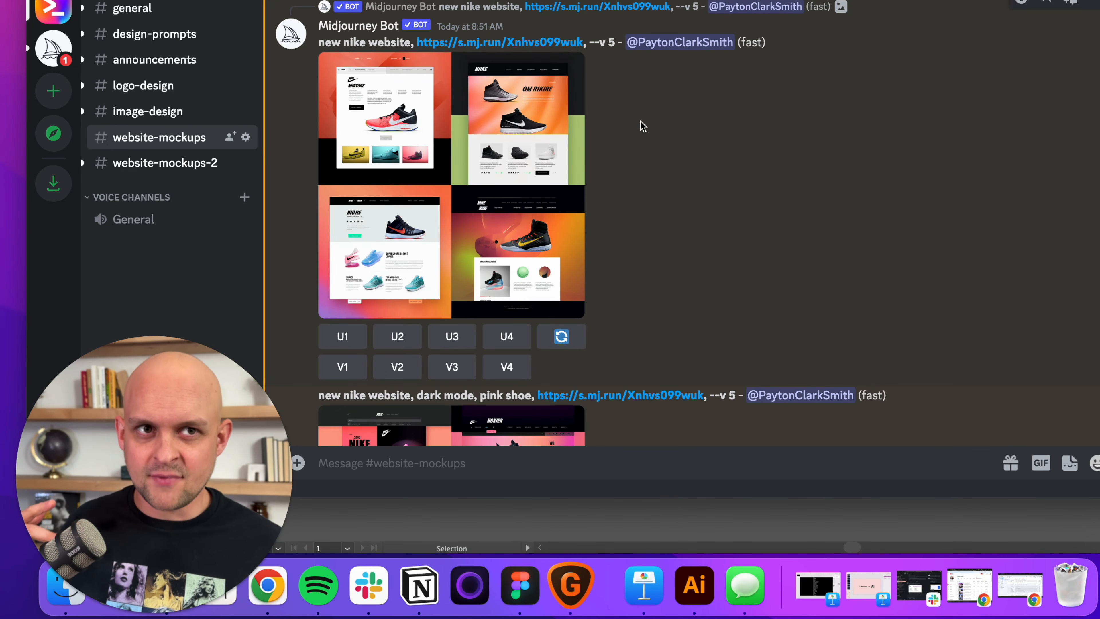
{"action": "scroll", "coordinate": [642, 125], "scroll_direction": "up", "scroll_amount": 10}
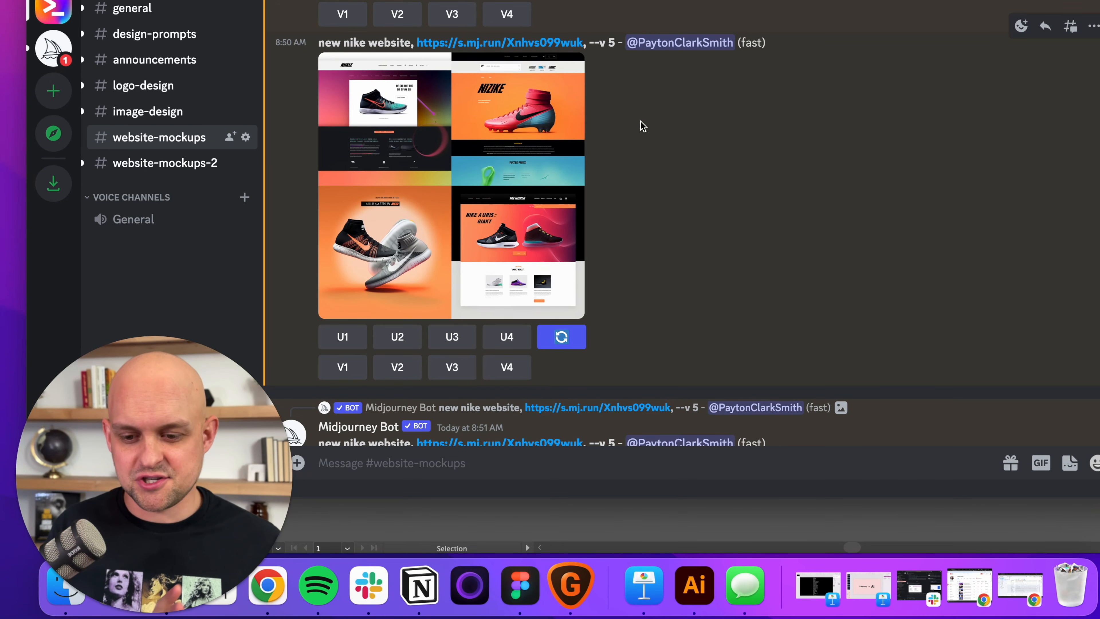
{"action": "scroll", "coordinate": [643, 126], "scroll_direction": "up", "scroll_amount": 20}
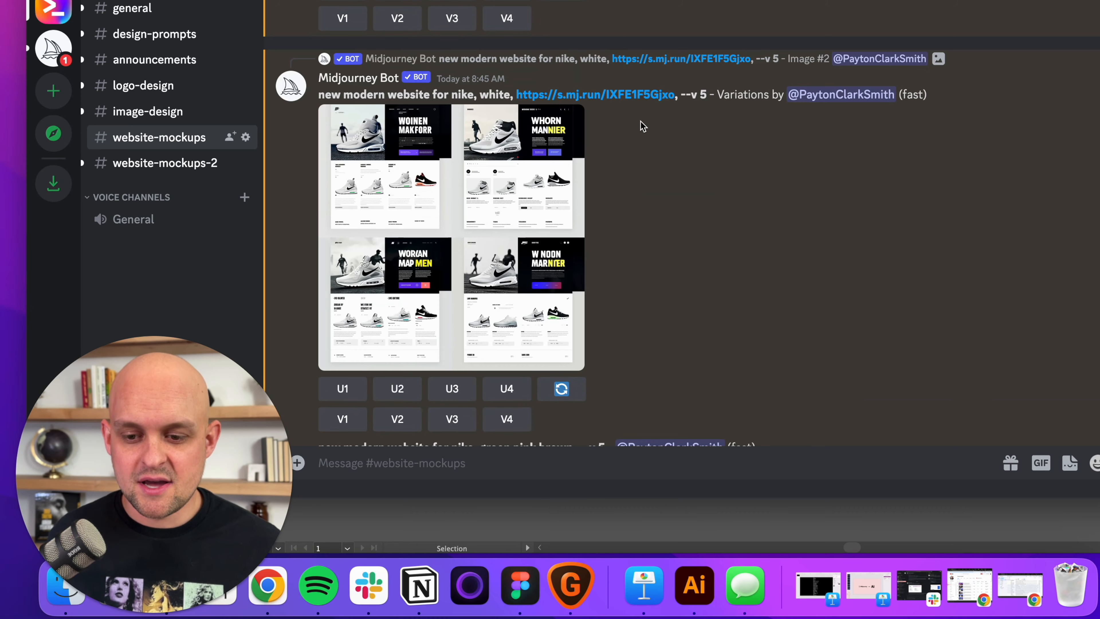
{"action": "scroll", "coordinate": [642, 124], "scroll_direction": "up", "scroll_amount": 1}
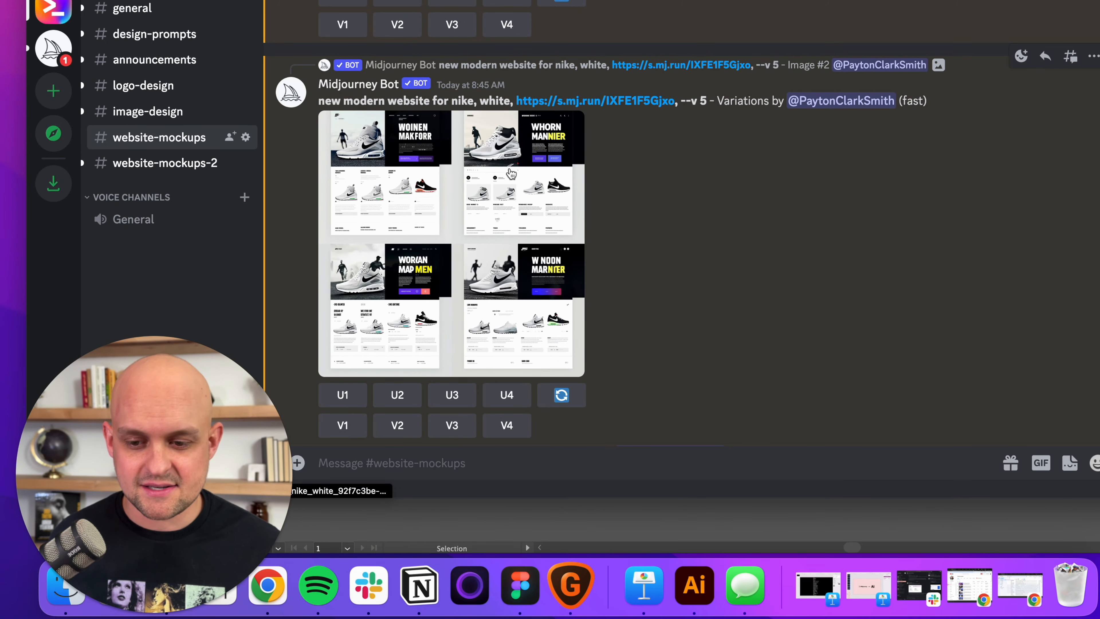
{"action": "left_click", "coordinate": [524, 175]}
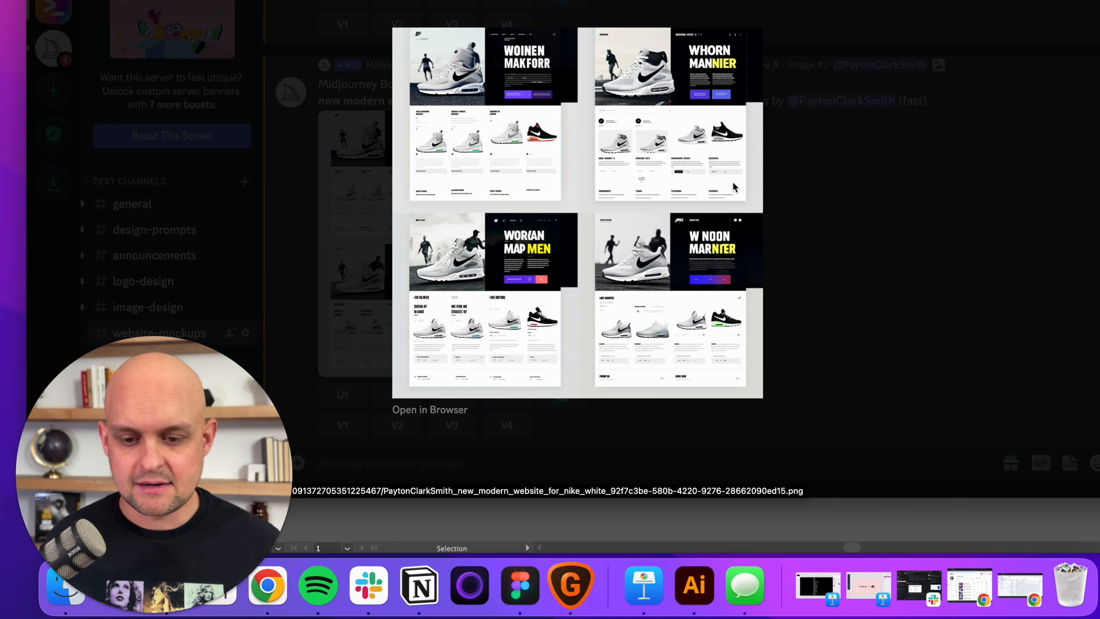
{"action": "key", "text": "Escape"}
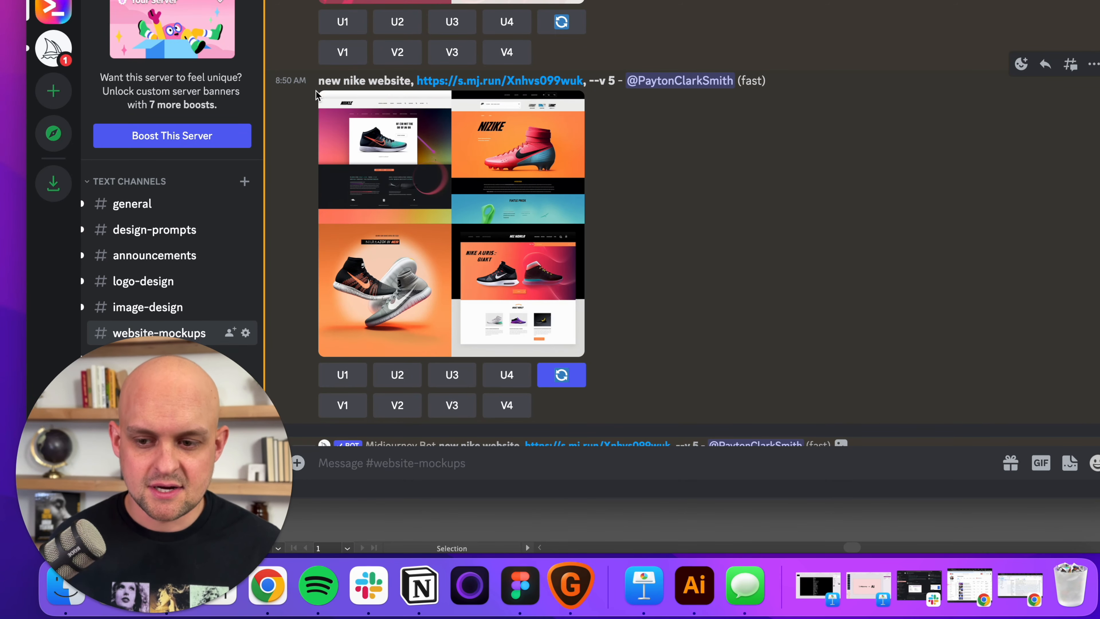
View the reference image linked in the "new nike website" prompt and examine the dark mode, pink shoe prompt with its --v 5 parameter.
{"action": "left_click", "coordinate": [468, 80]}
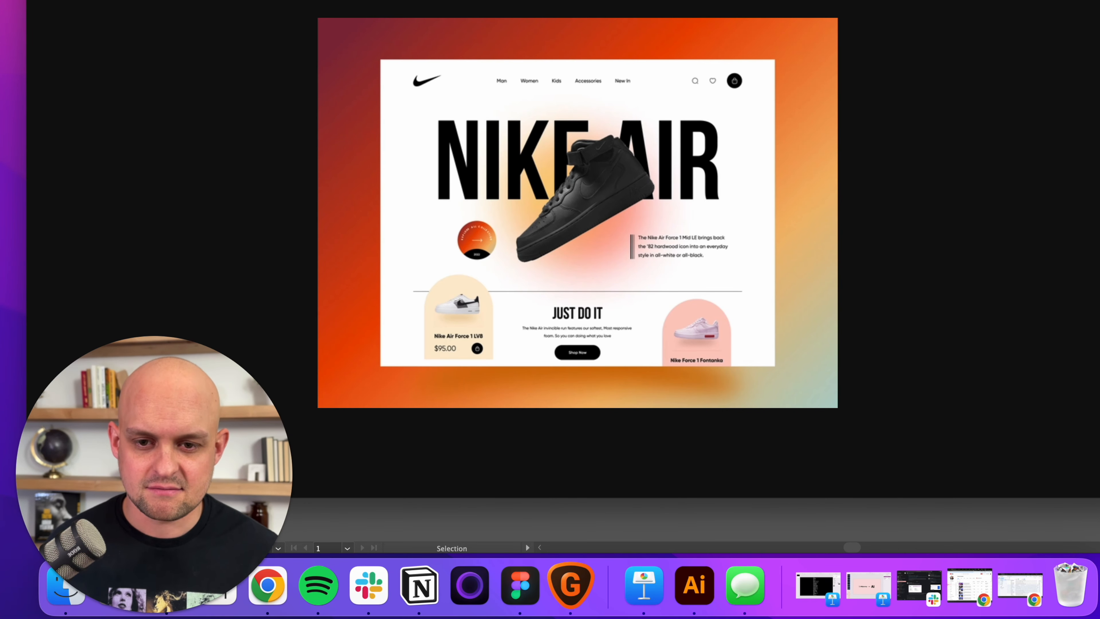
{"action": "key", "text": "Escape"}
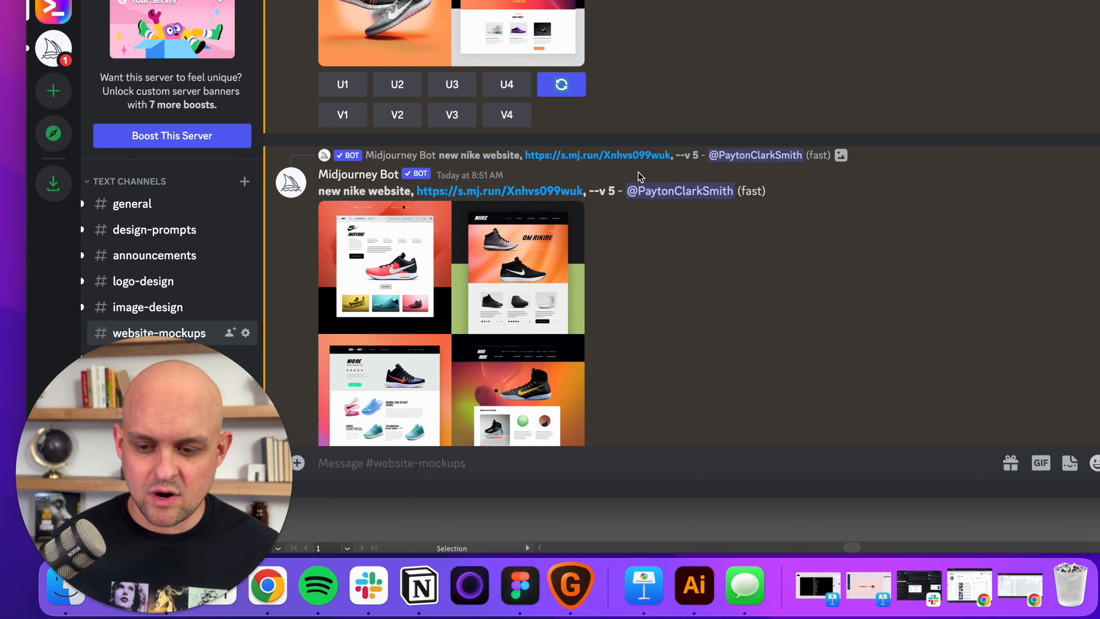
{"action": "left_click_drag", "start_coordinate": [325, 158], "coordinate": [392, 158]}
{"action": "scroll", "coordinate": [543, 245], "scroll_direction": "down", "scroll_amount": 10}
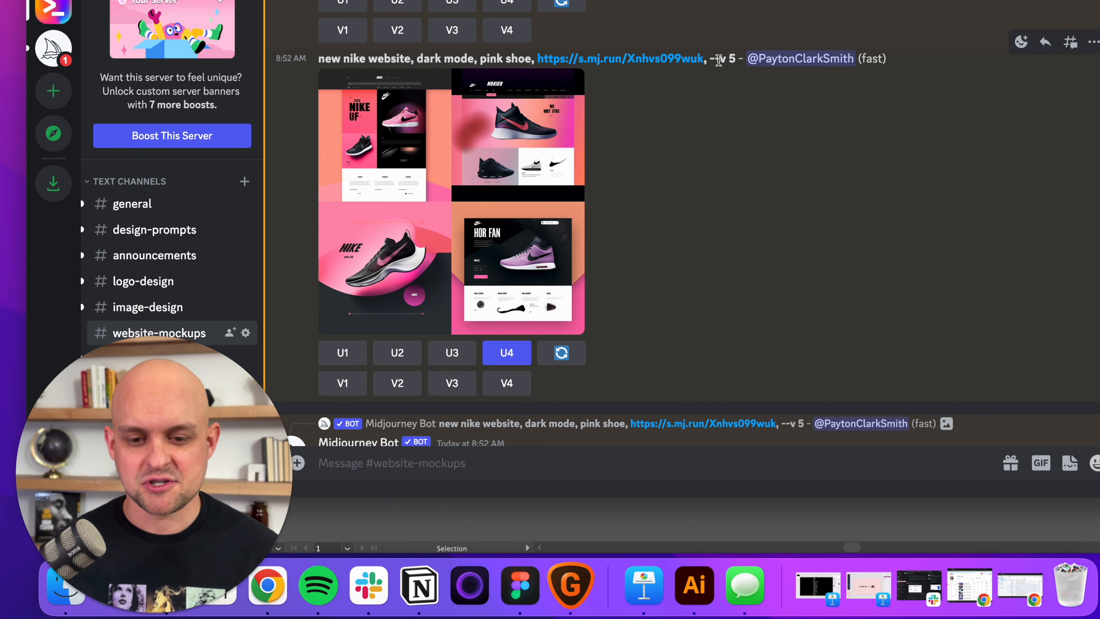
{"action": "left_click_drag", "start_coordinate": [710, 62], "coordinate": [727, 61]}
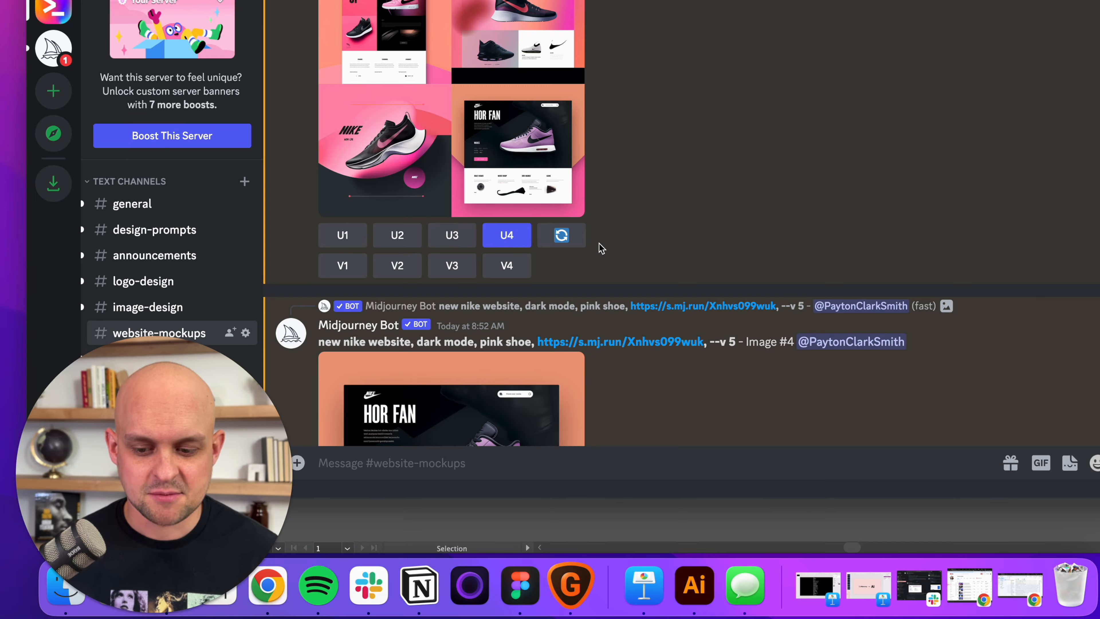
Copy the upscaled dark mode mockup with the purple shoe, switch to Figma, paste it and move it toward the canvas's left side.
{"action": "left_click", "coordinate": [521, 241]}
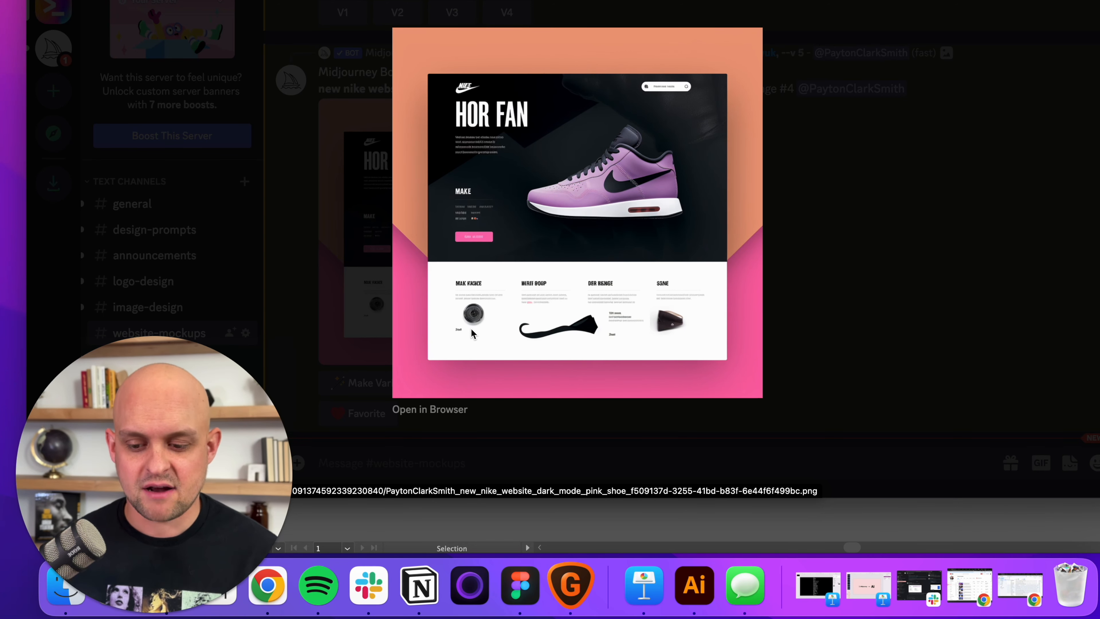
{"action": "right_click", "coordinate": [521, 261]}
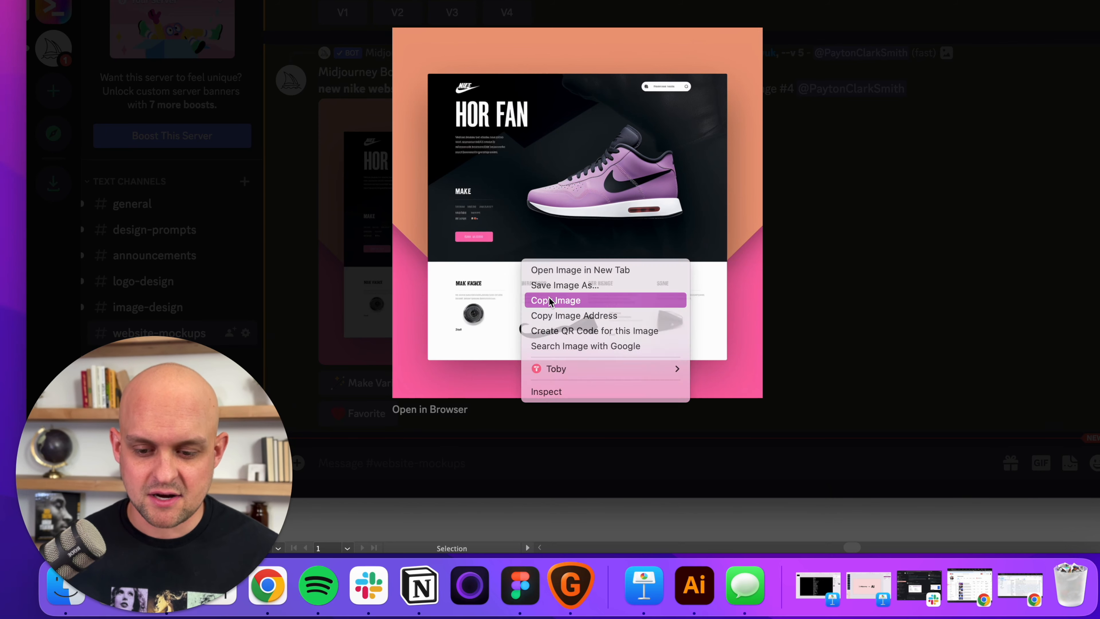
{"action": "left_click", "coordinate": [535, 297]}
{"action": "left_click", "coordinate": [507, 574]}
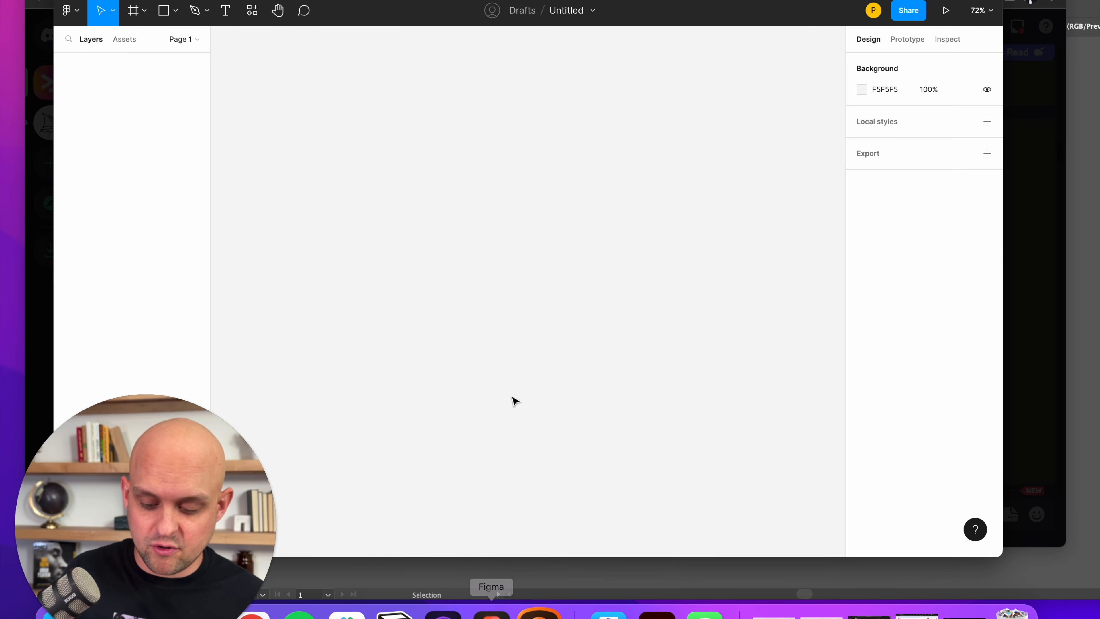
{"action": "key", "text": "super+v"}
{"action": "scroll", "coordinate": [464, 300], "scroll_direction": "down", "scroll_amount": 5}
{"action": "left_click_drag", "start_coordinate": [503, 304], "coordinate": [403, 311]}
{"action": "left_click", "coordinate": [506, 316]}
Create a 1440 × 1024 Desktop preset frame and place it just right of the pasted mockup.
{"action": "left_click", "coordinate": [144, 11]}
{"action": "left_click", "coordinate": [145, 42]}
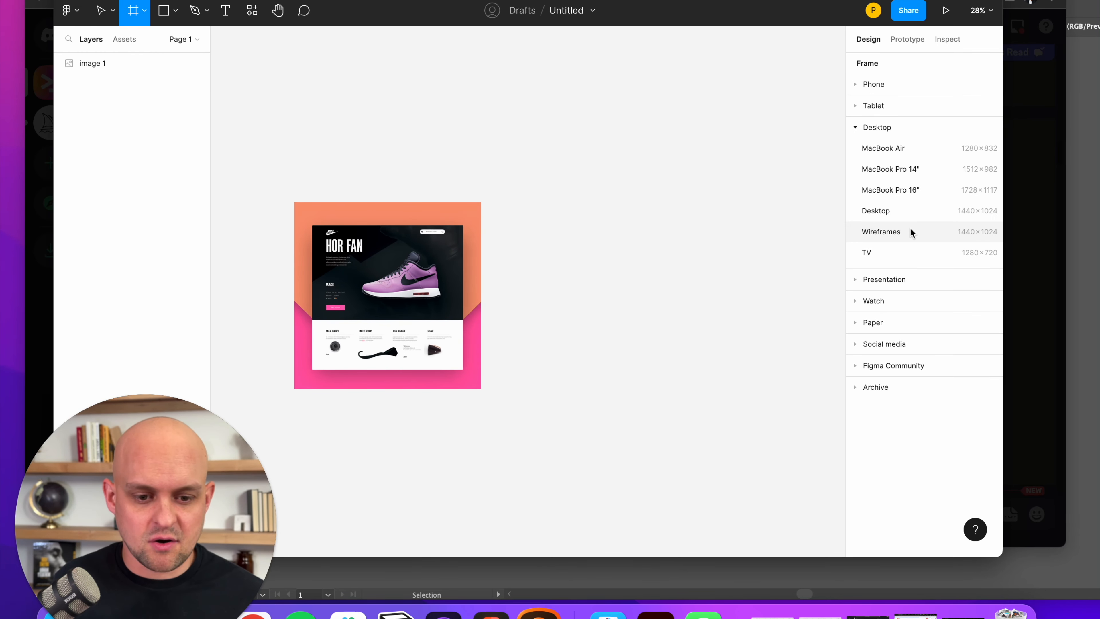
{"action": "left_click", "coordinate": [884, 216]}
{"action": "left_click_drag", "start_coordinate": [582, 280], "coordinate": [599, 286]}
{"action": "left_click", "coordinate": [144, 11]}
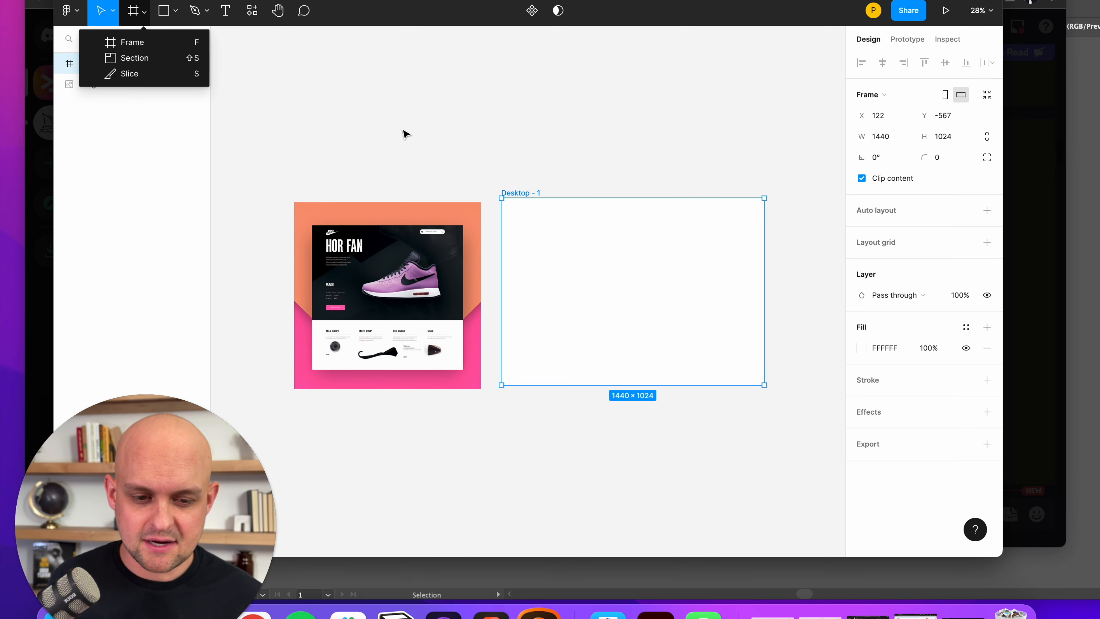
{"action": "left_click", "coordinate": [471, 171]}
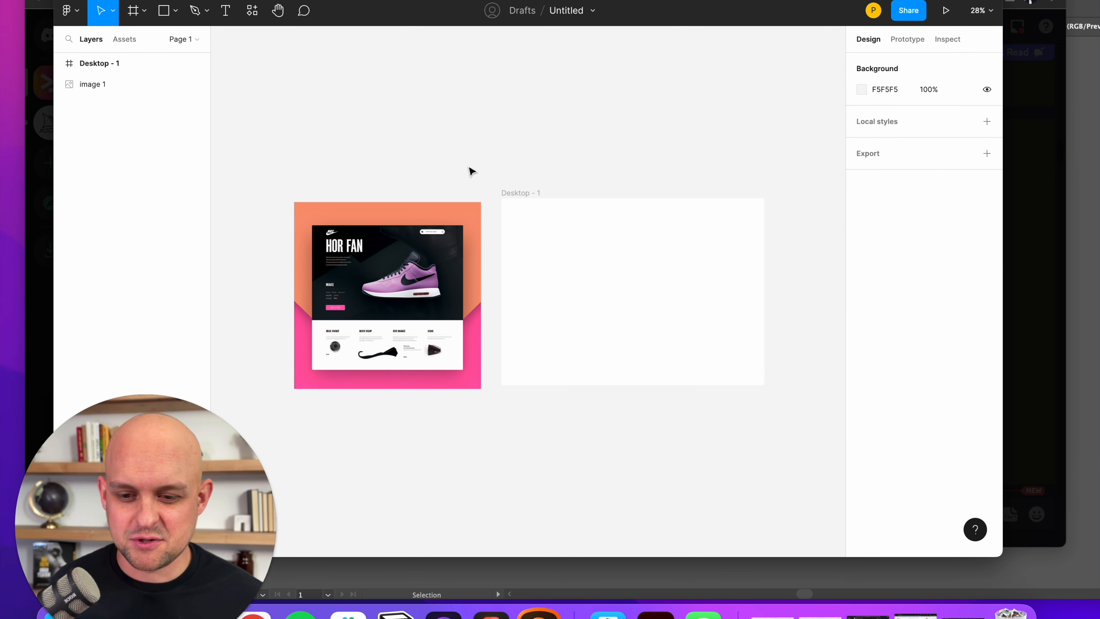
{"action": "scroll", "coordinate": [474, 185], "scroll_direction": "down", "scroll_amount": 3}
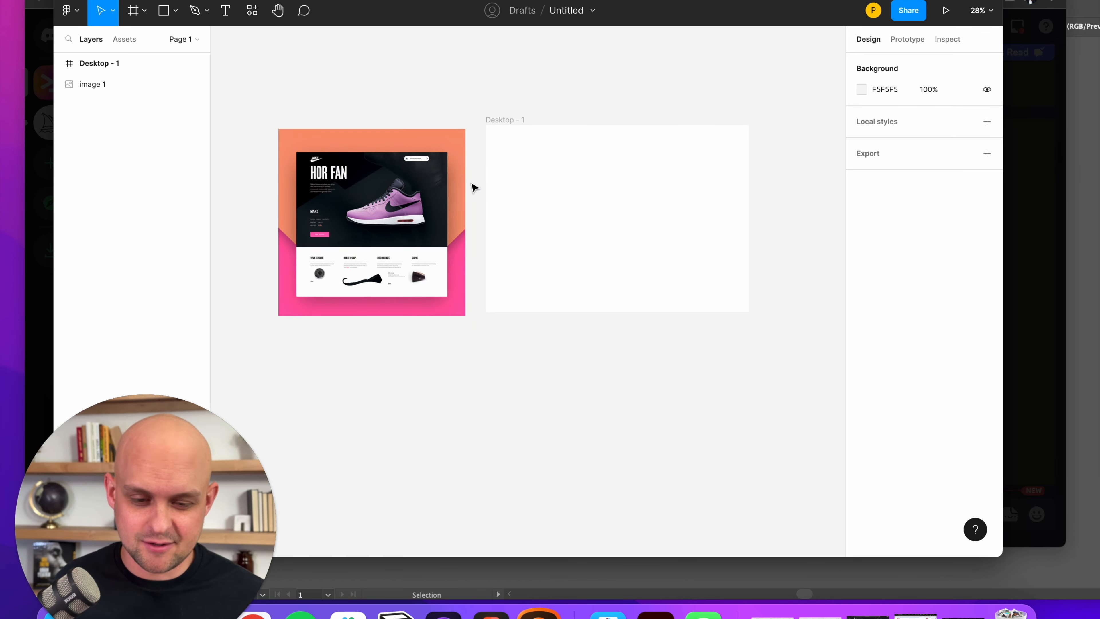
{"action": "scroll", "coordinate": [474, 187], "scroll_direction": "up", "scroll_amount": 5}
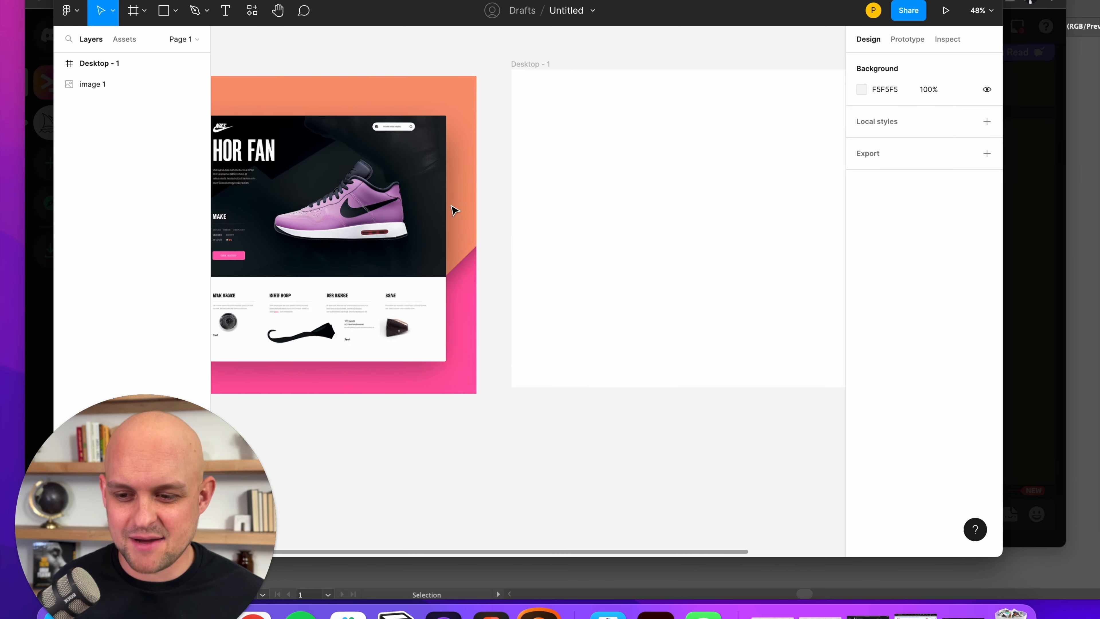
{"action": "scroll", "coordinate": [455, 211], "scroll_direction": "down", "scroll_amount": 3}
Draw a 1440 × 717 rectangle across the top of the desktop frame and fill it with the near-black sampled from the mockup's hero area.
{"action": "left_click", "coordinate": [167, 18]}
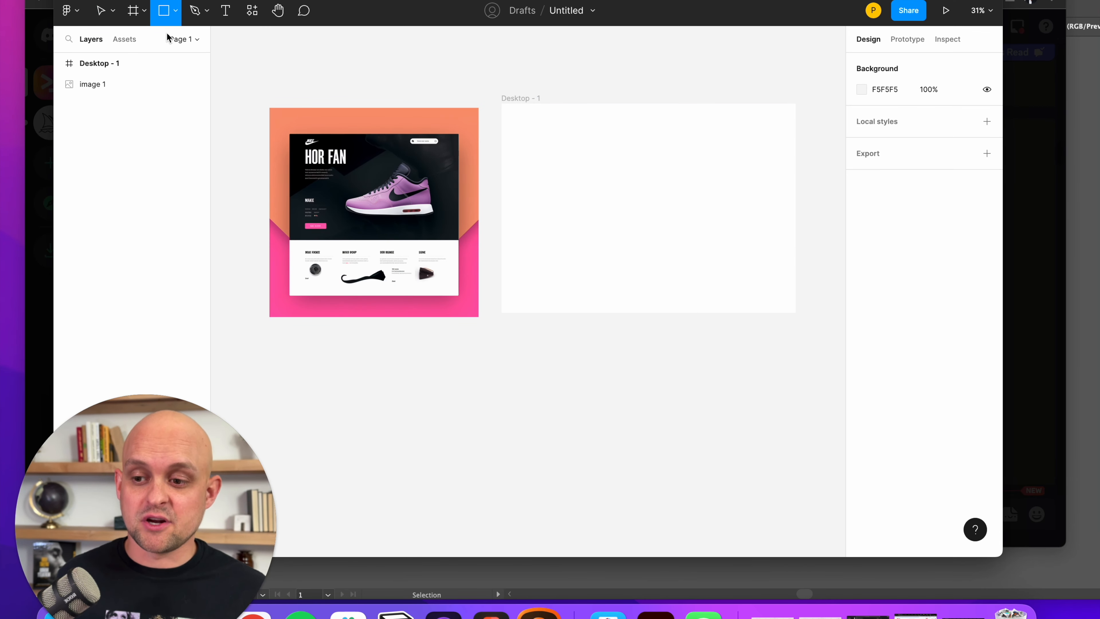
{"action": "left_click_drag", "start_coordinate": [502, 103], "coordinate": [795, 250]}
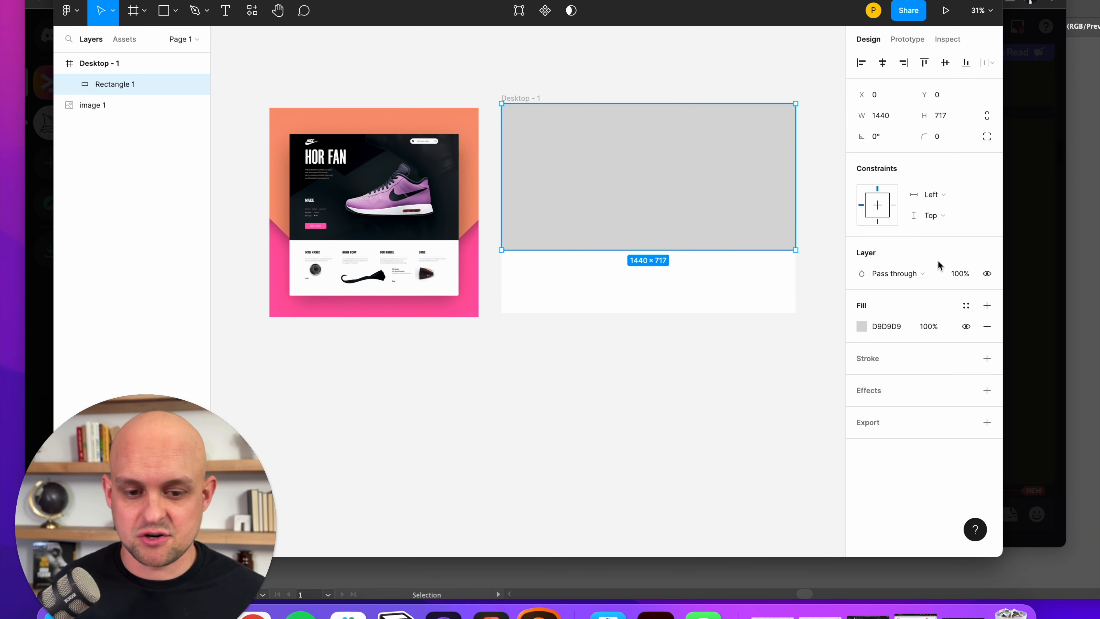
{"action": "left_click", "coordinate": [864, 325]}
{"action": "left_click", "coordinate": [707, 411]}
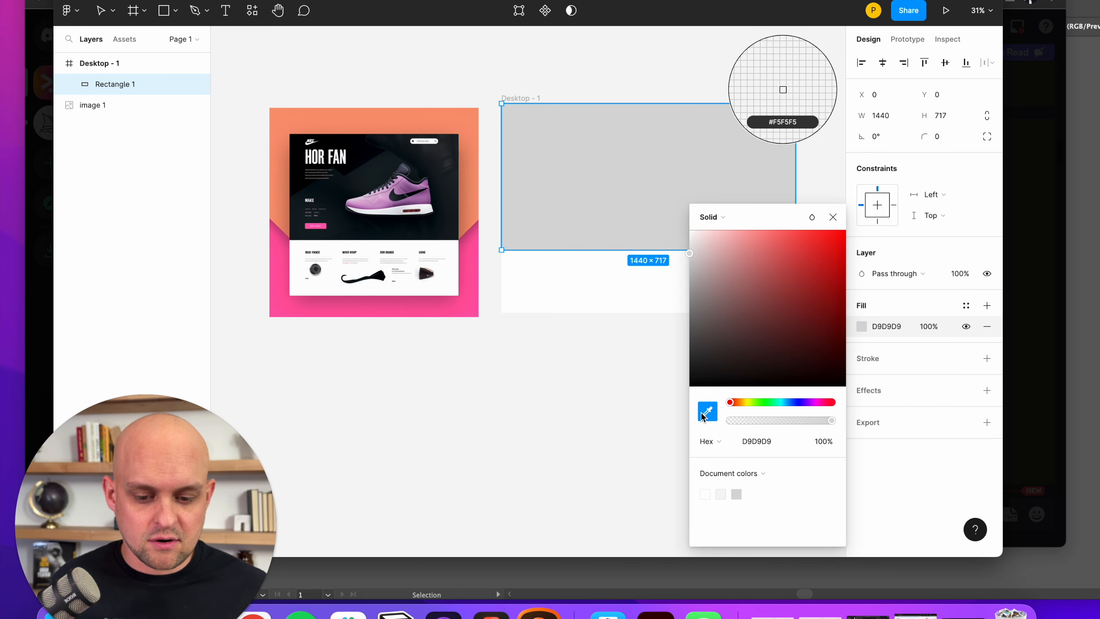
{"action": "left_click", "coordinate": [347, 139]}
{"action": "left_click", "coordinate": [405, 86]}
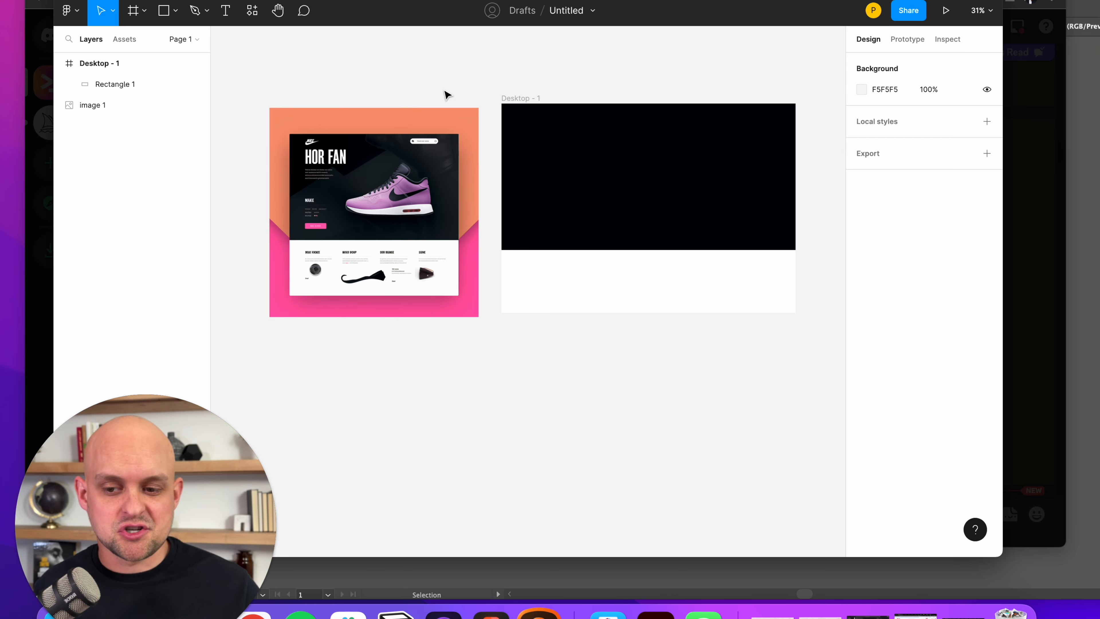
{"action": "scroll", "coordinate": [446, 93], "scroll_direction": "up", "scroll_amount": 3}
{"action": "scroll", "coordinate": [446, 93], "scroll_direction": "right", "scroll_amount": 2}
{"action": "left_click", "coordinate": [345, 173]}
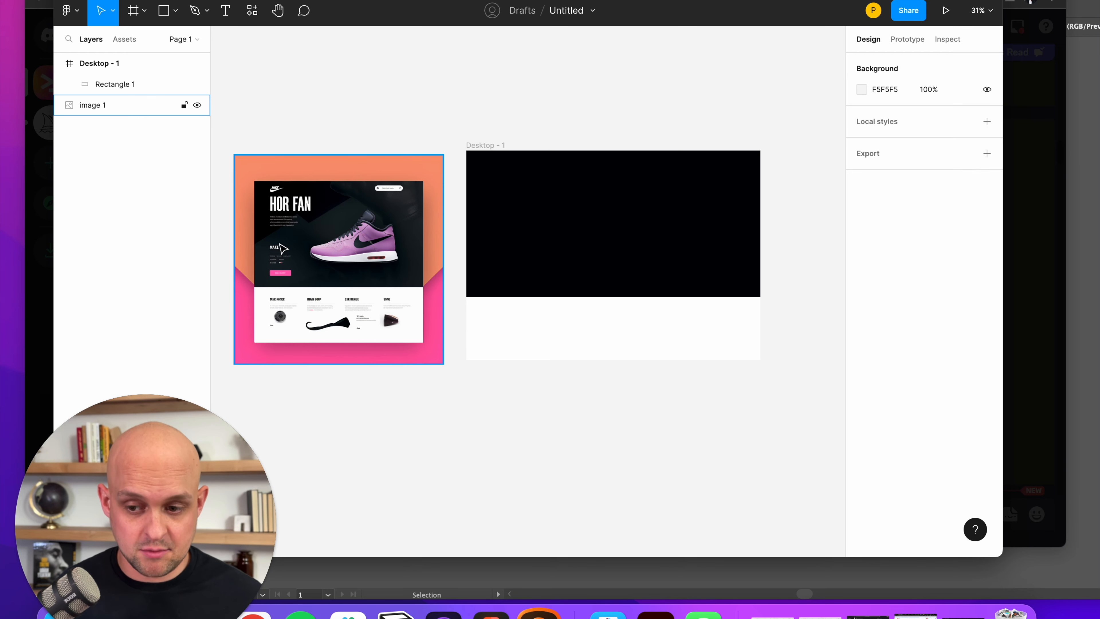
{"action": "left_click", "coordinate": [405, 108]}
Draw a text box about 346 × 197 near the upper-left corner of the desktop frame's black hero area.
{"action": "scroll", "coordinate": [406, 109], "scroll_direction": "up", "scroll_amount": 5}
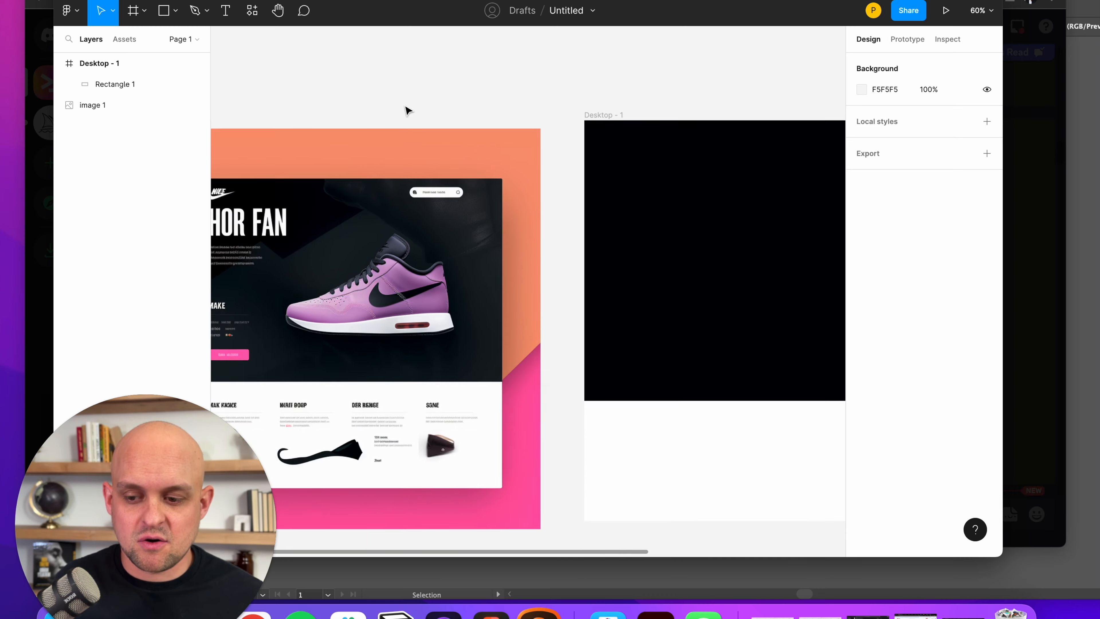
{"action": "left_click", "coordinate": [227, 12]}
{"action": "scroll", "coordinate": [563, 164], "scroll_direction": "right", "scroll_amount": 5}
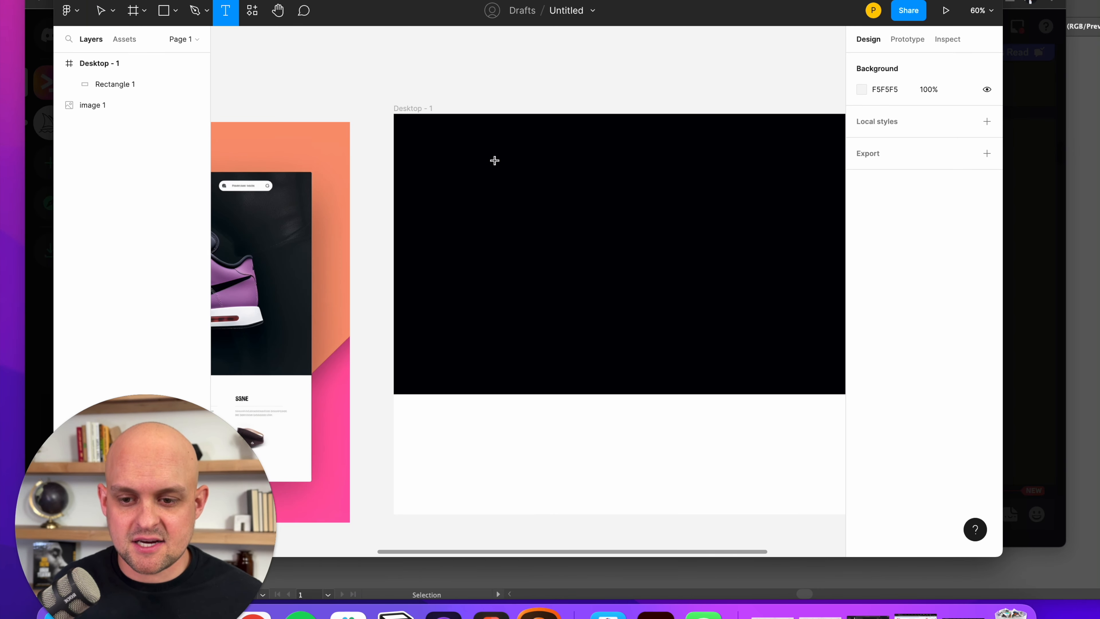
{"action": "left_click_drag", "start_coordinate": [429, 159], "coordinate": [564, 237]}
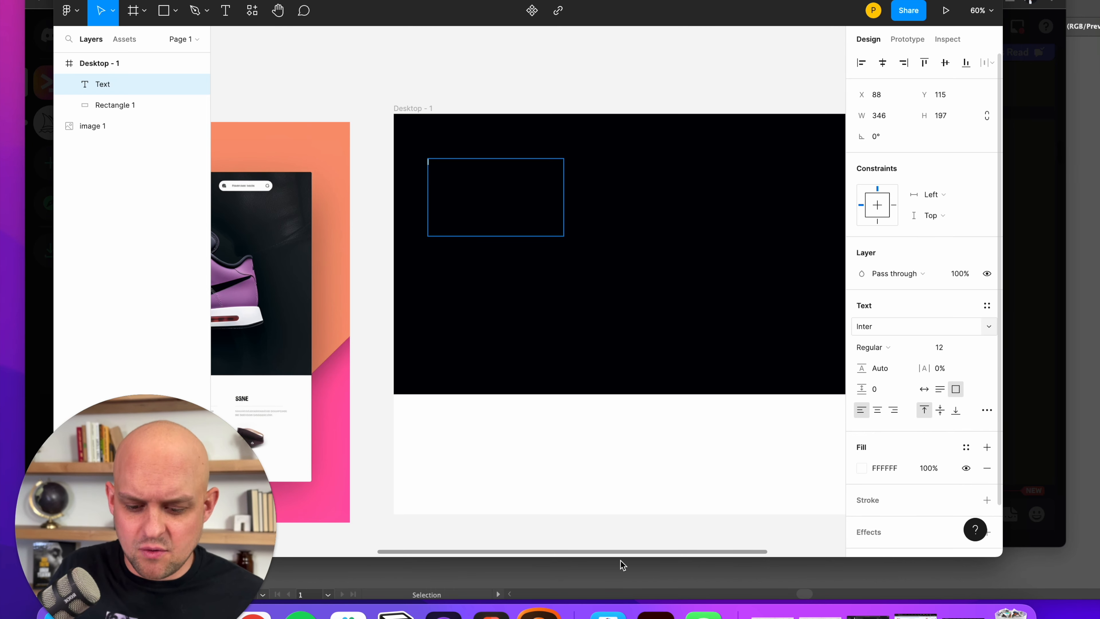
Switch to Illustrator, place "Lorem ipsum" placeholder text beside the artboard and scale it up to about 225.6 pt.
{"action": "left_click", "coordinate": [664, 600]}
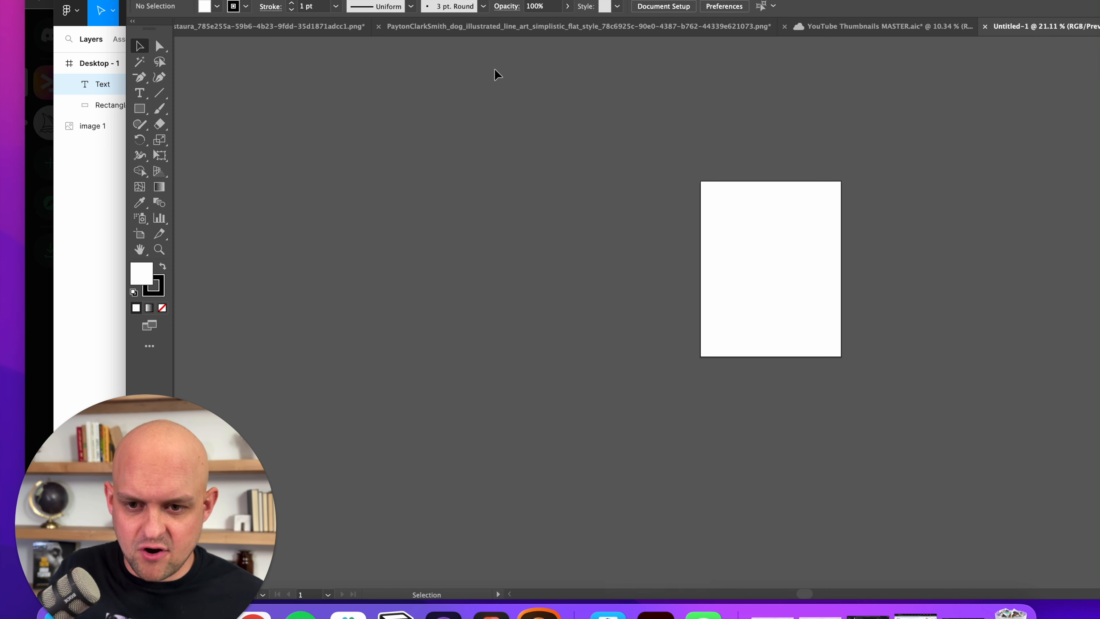
{"action": "left_click", "coordinate": [139, 93]}
{"action": "left_click", "coordinate": [478, 221]}
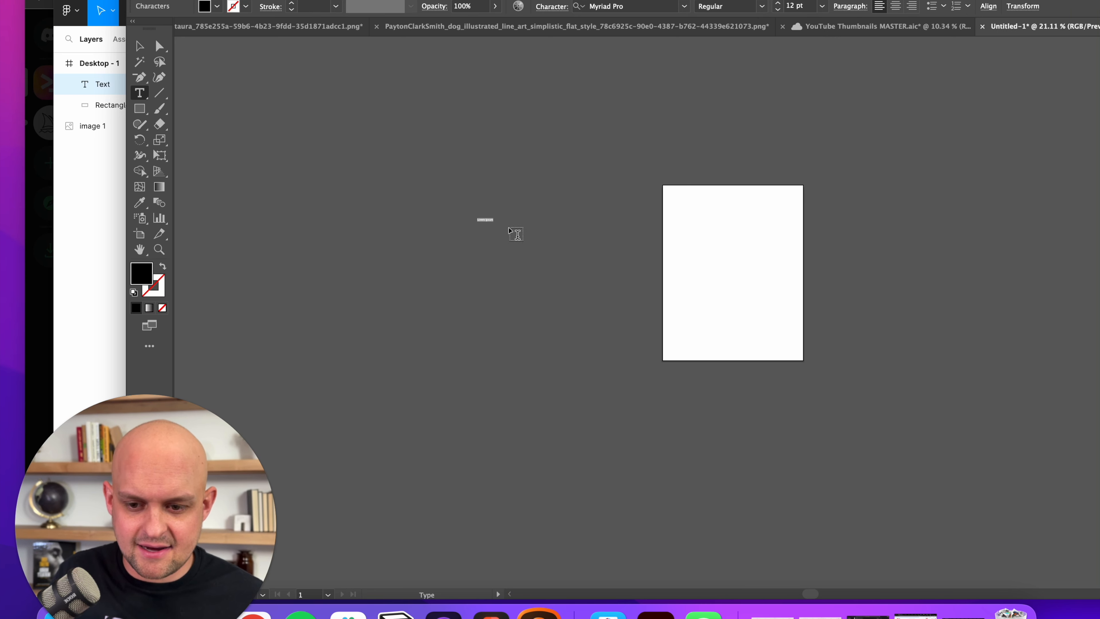
{"action": "left_click", "coordinate": [139, 45]}
{"action": "left_click_drag", "start_coordinate": [494, 222], "coordinate": [781, 425]}
{"action": "left_click_drag", "start_coordinate": [618, 258], "coordinate": [563, 256]}
{"action": "scroll", "coordinate": [687, 167], "scroll_direction": "right", "scroll_amount": 3}
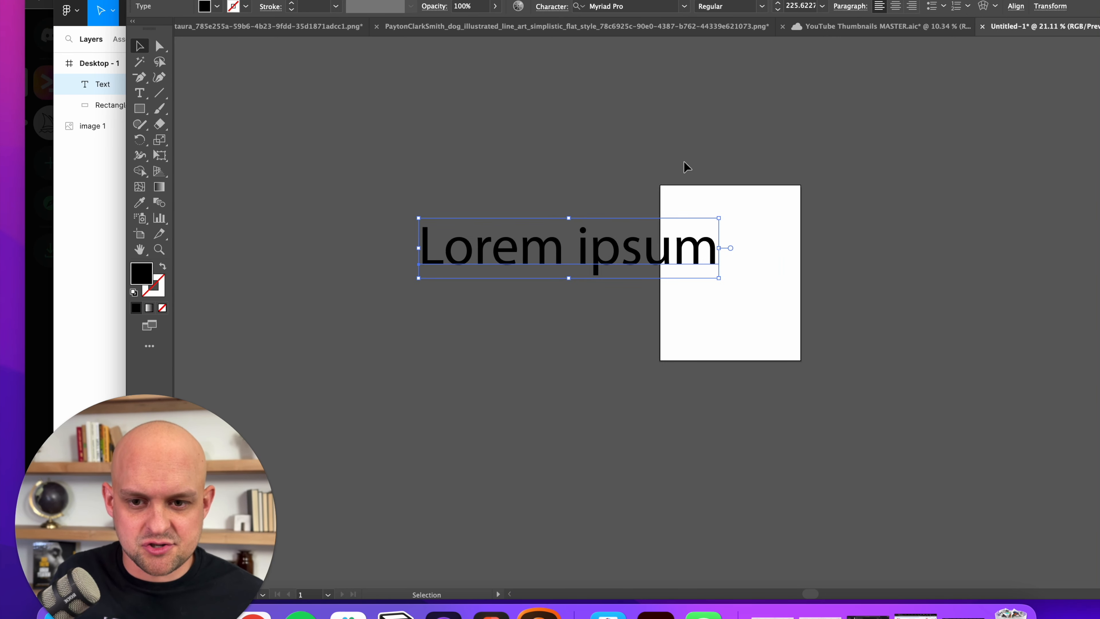
Browse the fonts for the sample text and set it to Avenir Next Condensed Bold Italic.
{"action": "left_click", "coordinate": [684, 6]}
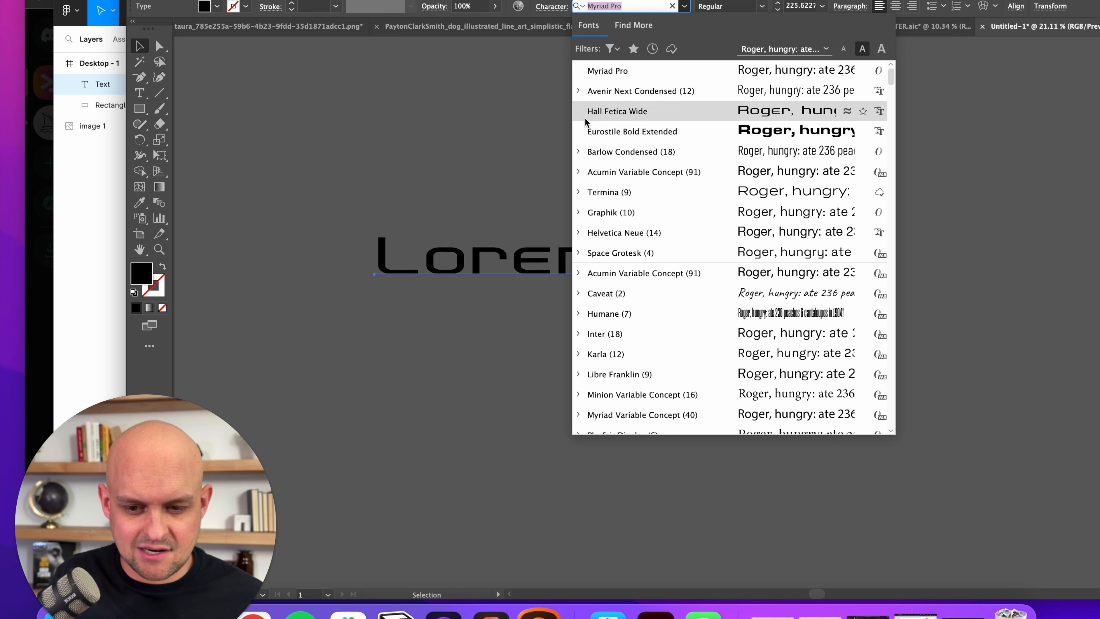
{"action": "left_click", "coordinate": [579, 90]}
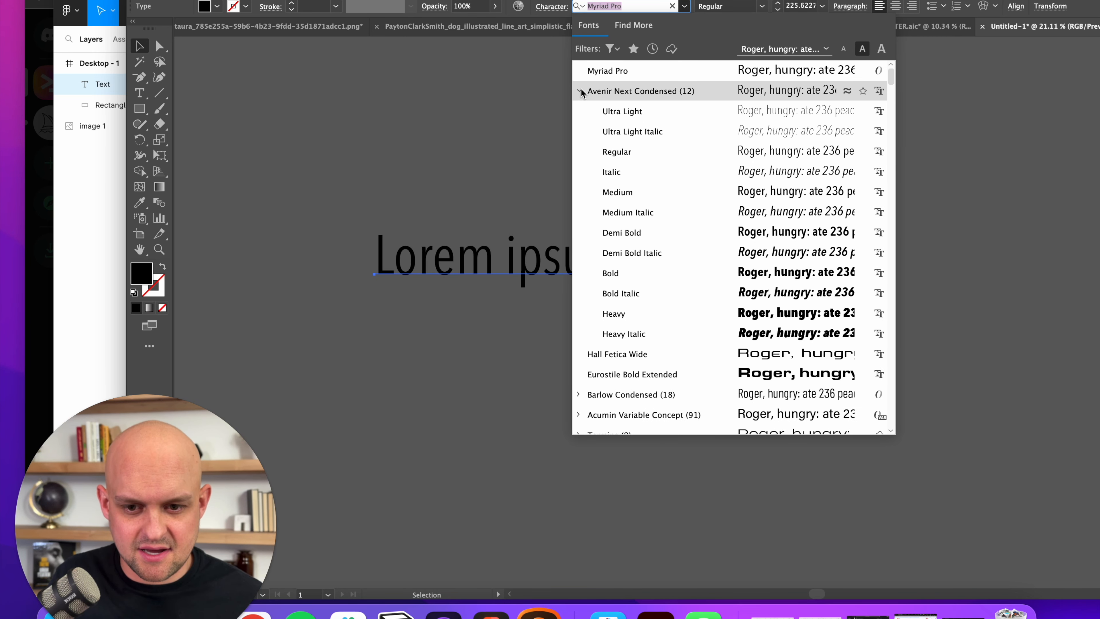
{"action": "left_click", "coordinate": [665, 294]}
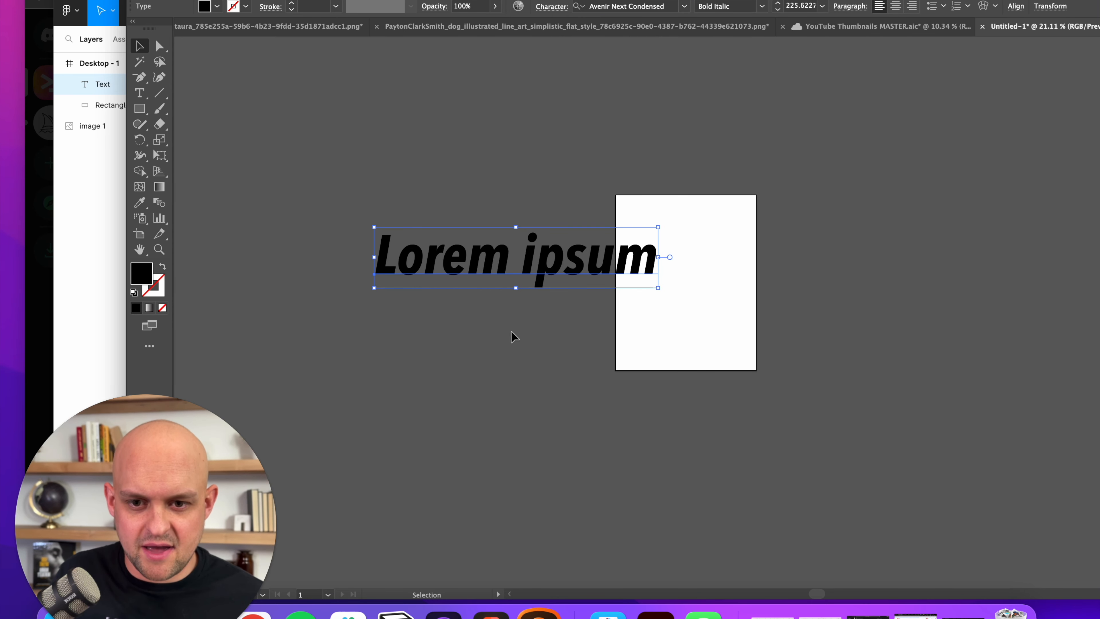
Switch back to Figma and set the empty text box's font to Avenir Next Condensed at size 72.
{"action": "key", "text": "super+Tab"}
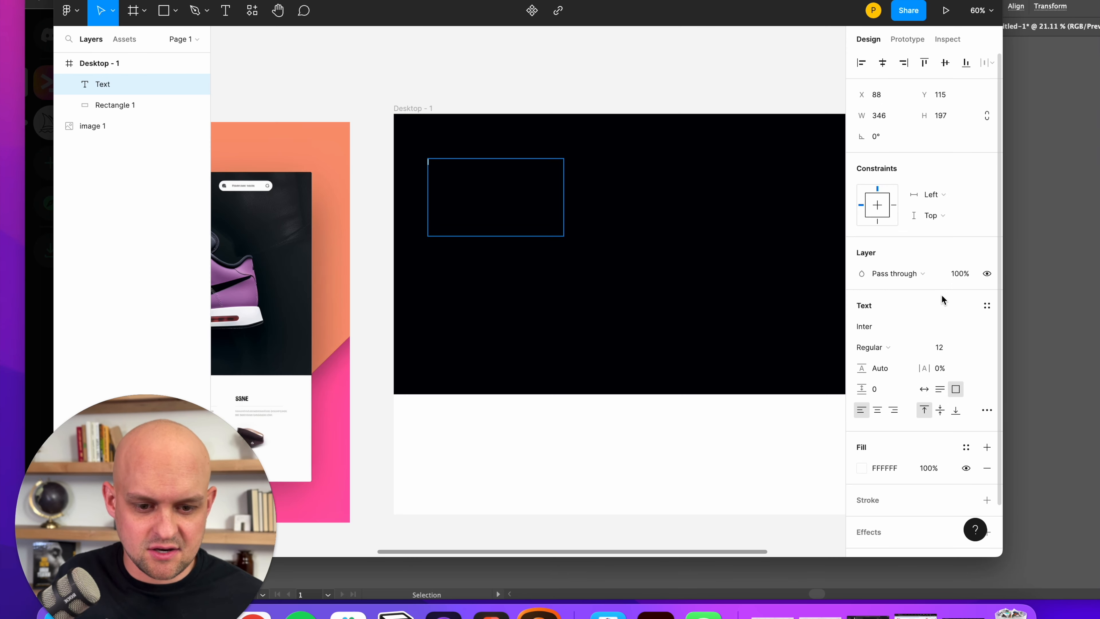
{"action": "left_click", "coordinate": [990, 328]}
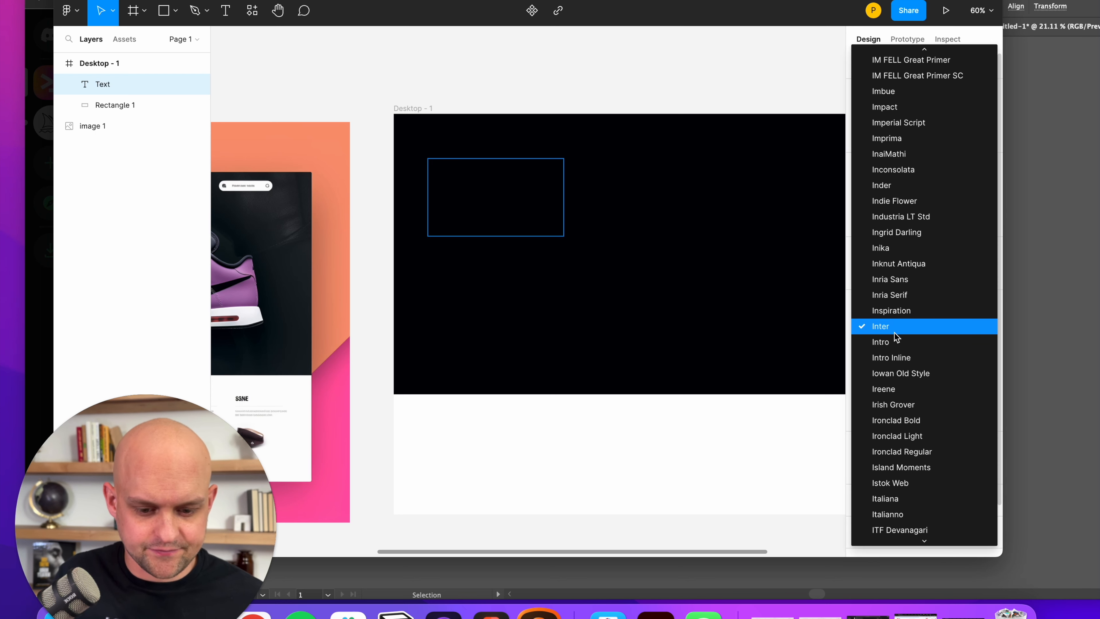
{"action": "scroll", "coordinate": [895, 336], "scroll_direction": "up", "scroll_amount": 15}
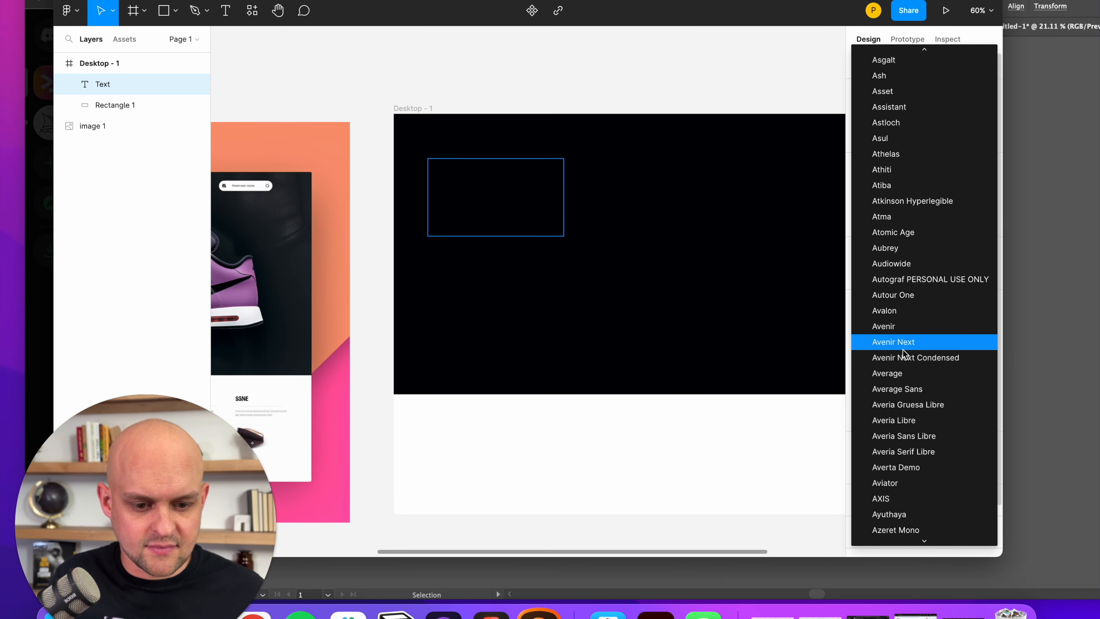
{"action": "left_click", "coordinate": [903, 357]}
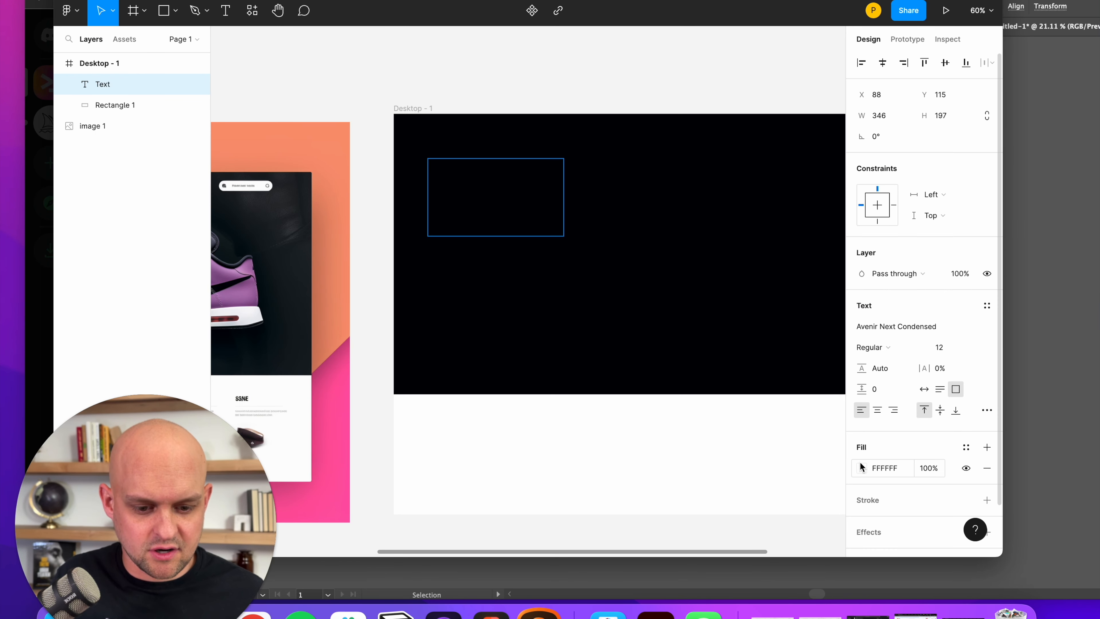
{"action": "left_click", "coordinate": [945, 348]}
{"action": "type", "text": "22"}
{"action": "key", "text": "Return"}
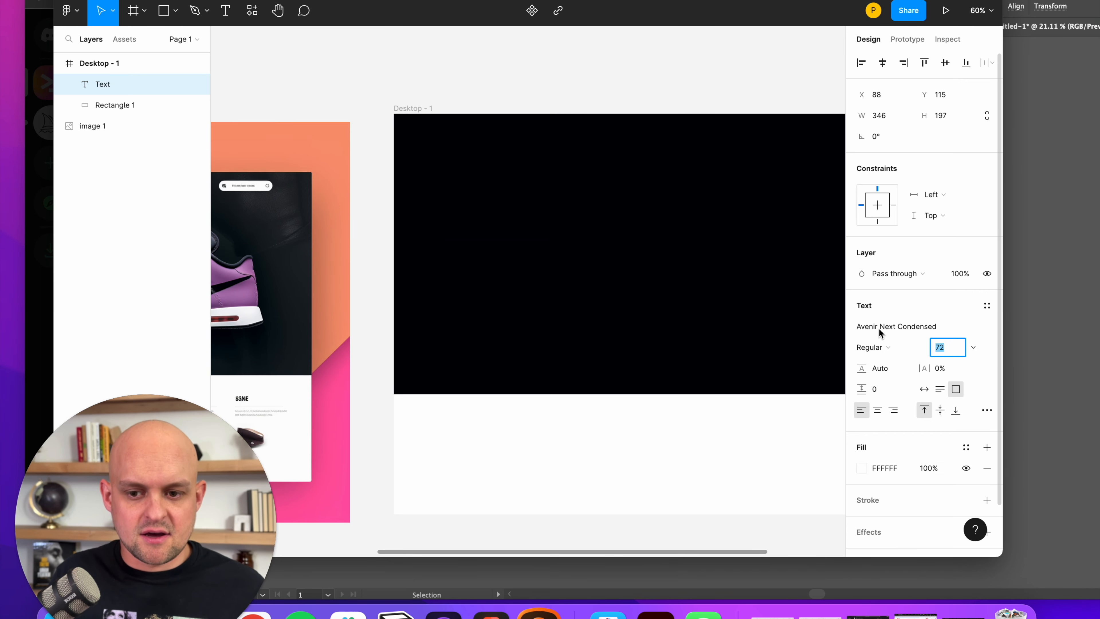
{"action": "type", "text": "1"}
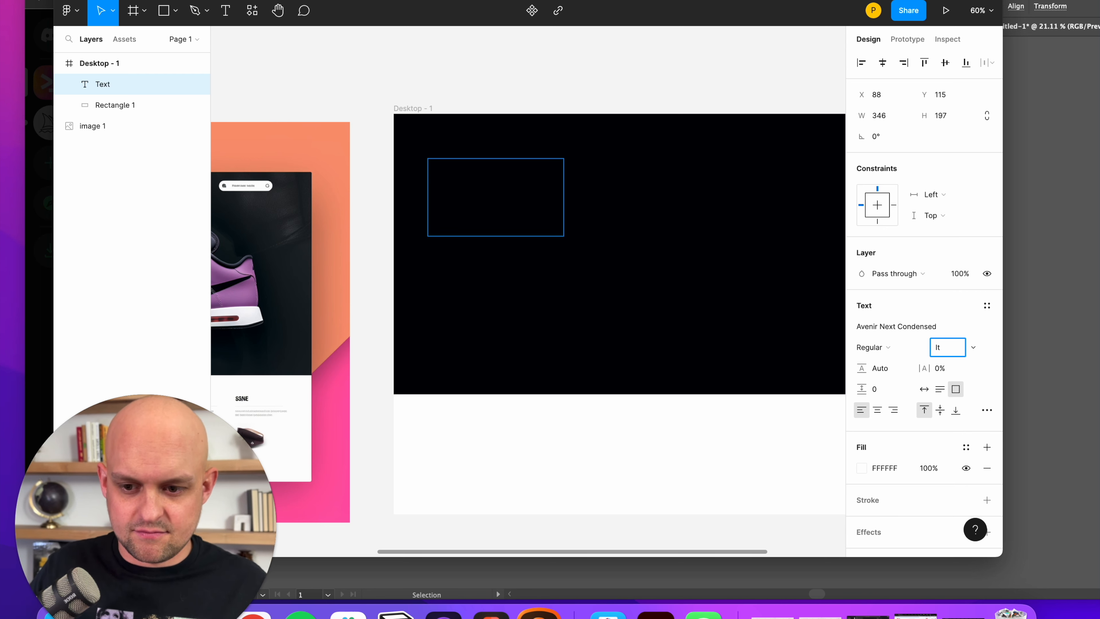
Enter "LET'S GET CREATIVE" as the heading in the hero text box.
{"action": "left_click", "coordinate": [450, 170]}
{"action": "type", "text": "I"}
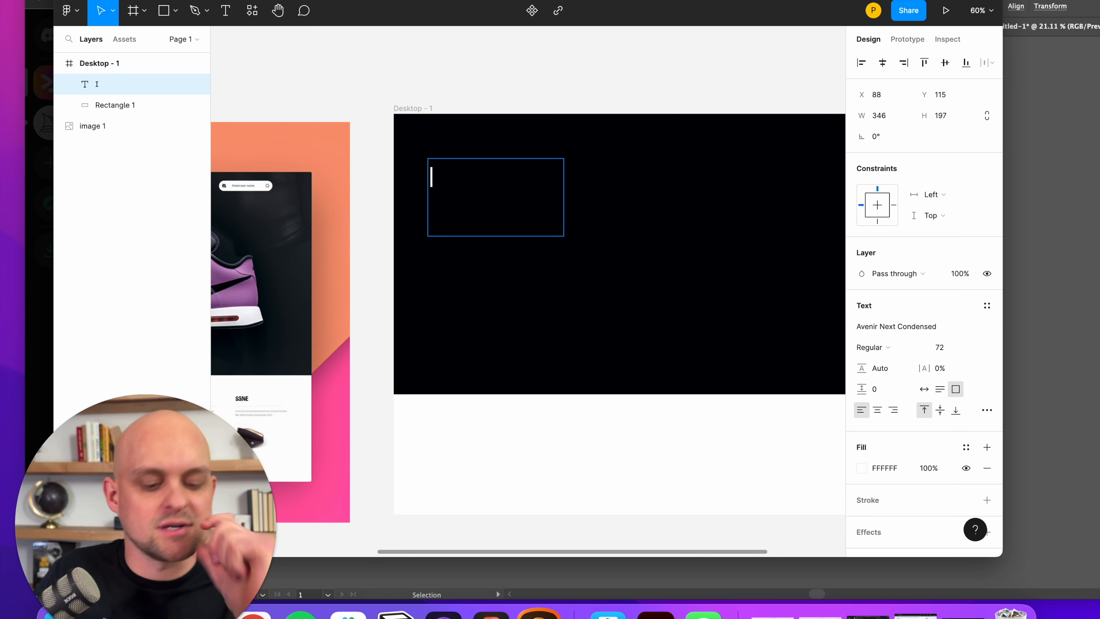
{"action": "key", "text": "BackSpace"}
{"action": "type", "text": "LET"}
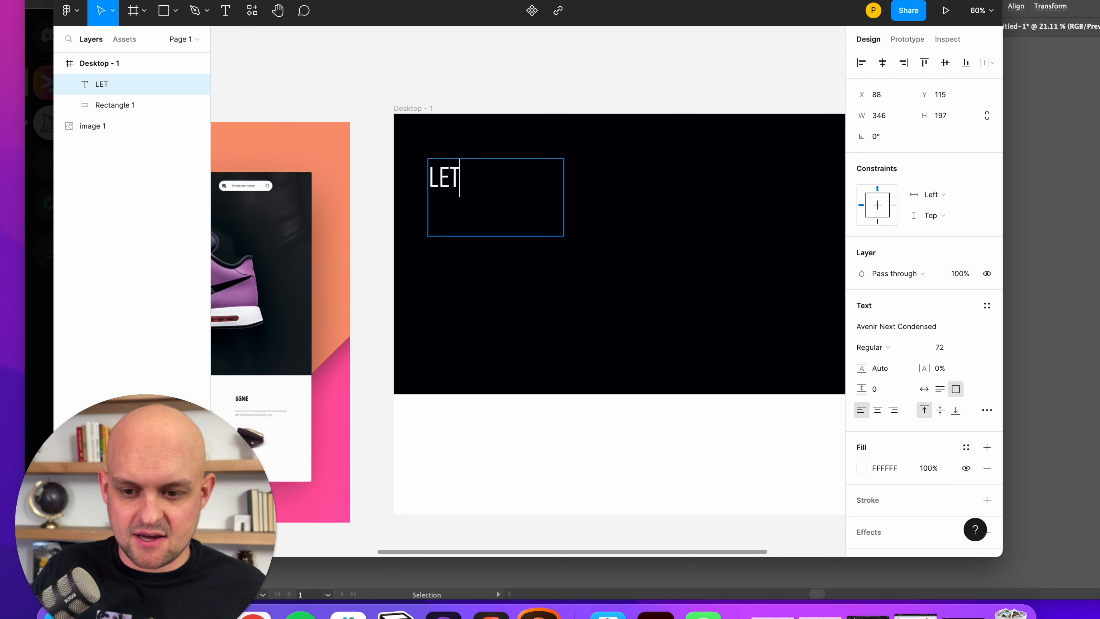
{"action": "type", "text": "'S"}
{"action": "type", "text": " GET CREATIVE"}
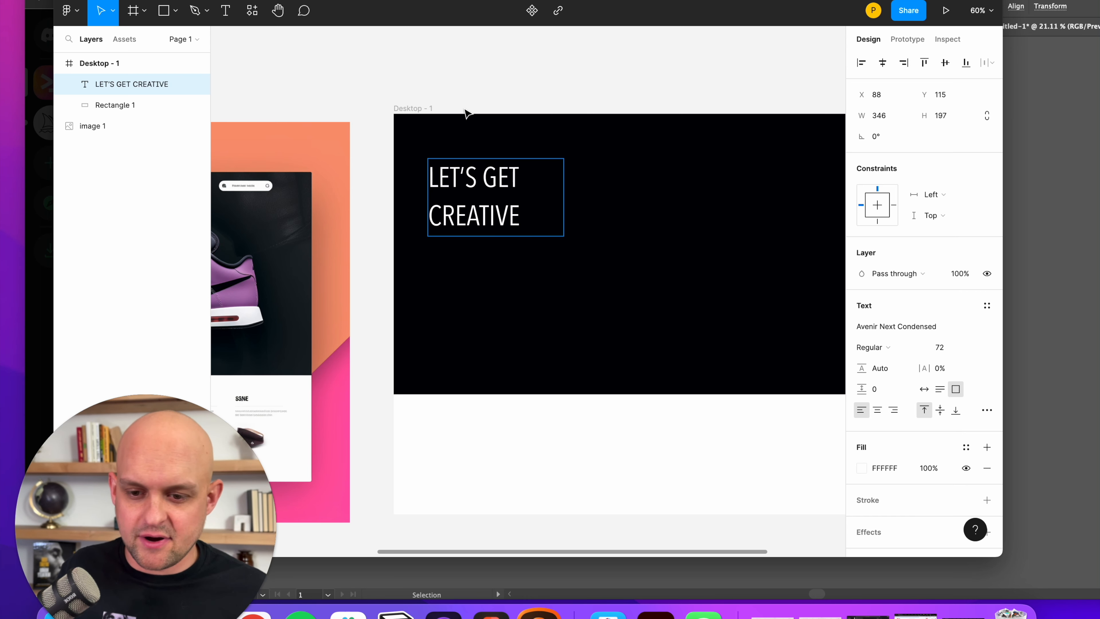
{"action": "key", "text": "Escape"}
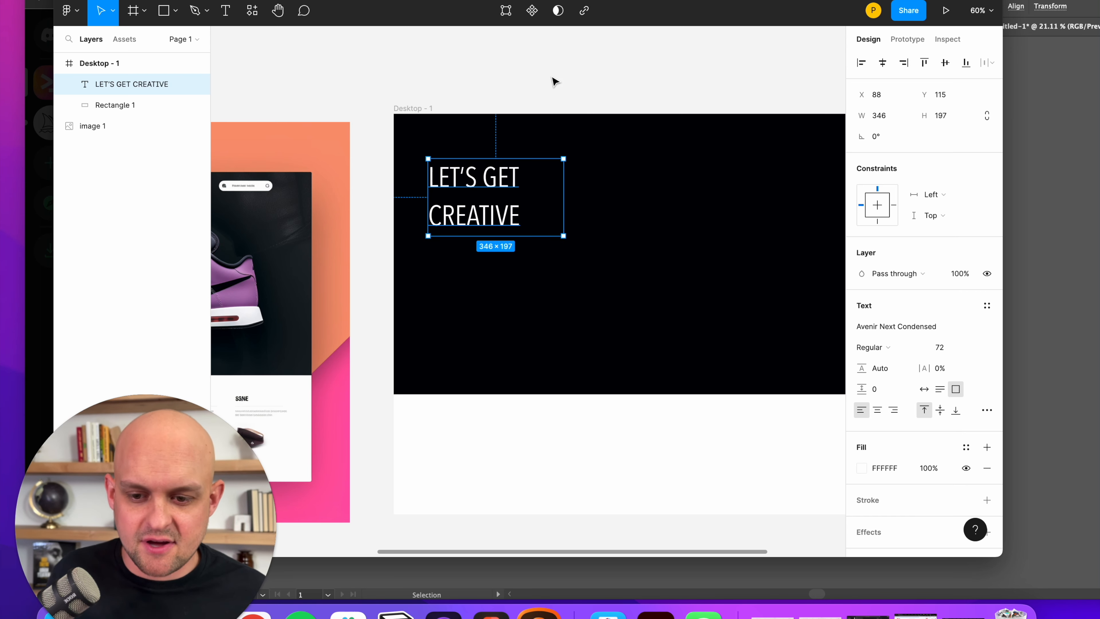
Try the heading in Heavy Italic and settle on the Bold Italic style.
{"action": "left_click", "coordinate": [901, 348]}
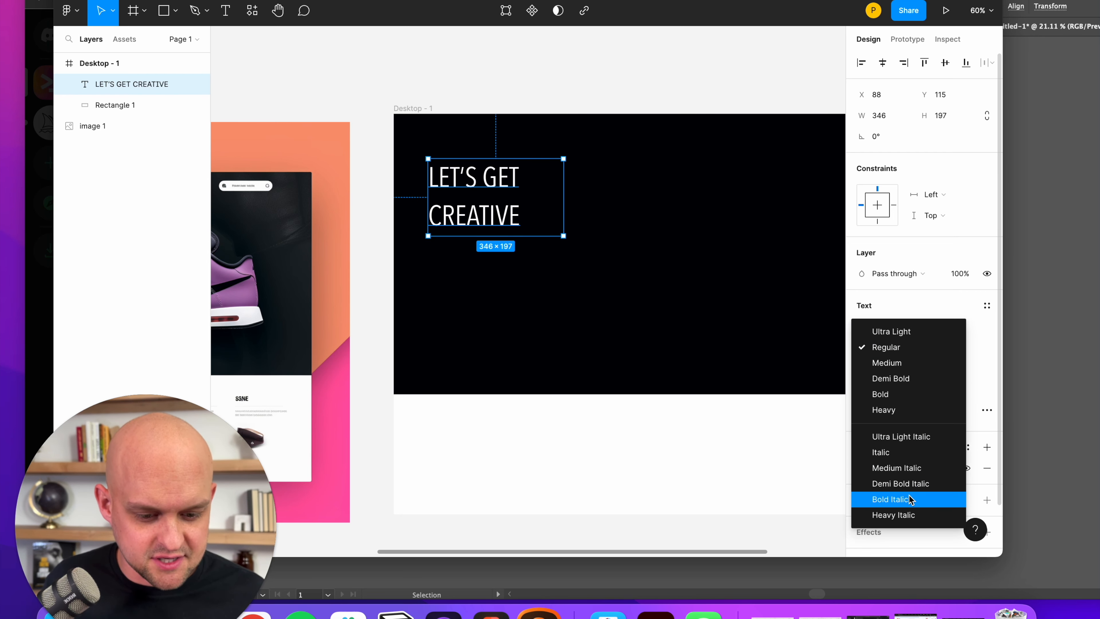
{"action": "left_click", "coordinate": [891, 500]}
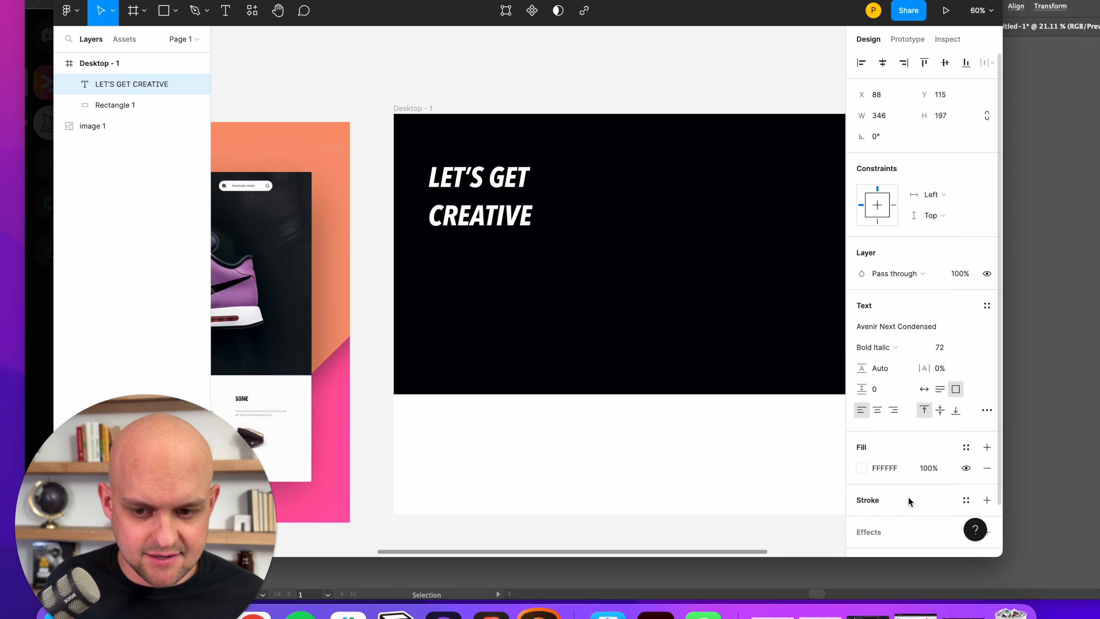
{"action": "left_click", "coordinate": [888, 347]}
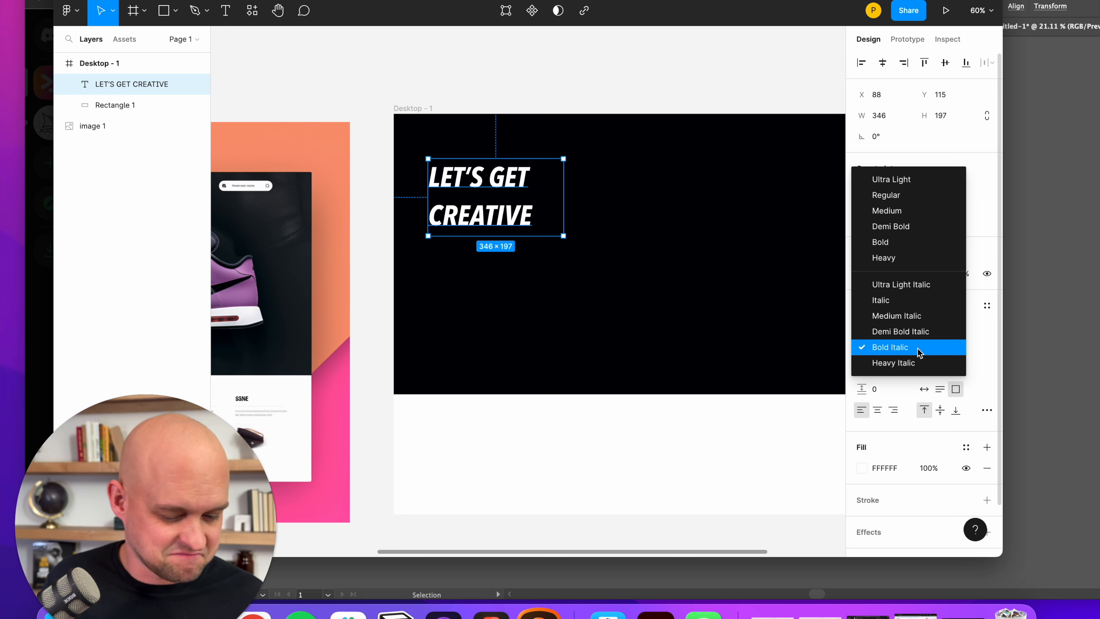
{"action": "left_click", "coordinate": [912, 363]}
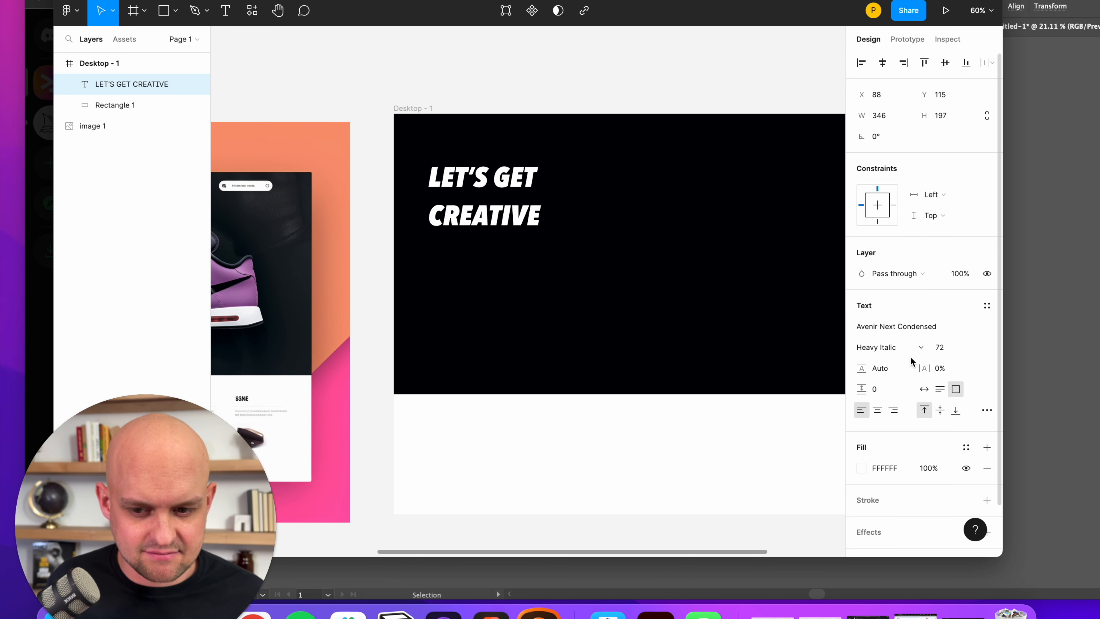
{"action": "left_click", "coordinate": [911, 350]}
{"action": "left_click", "coordinate": [911, 330]}
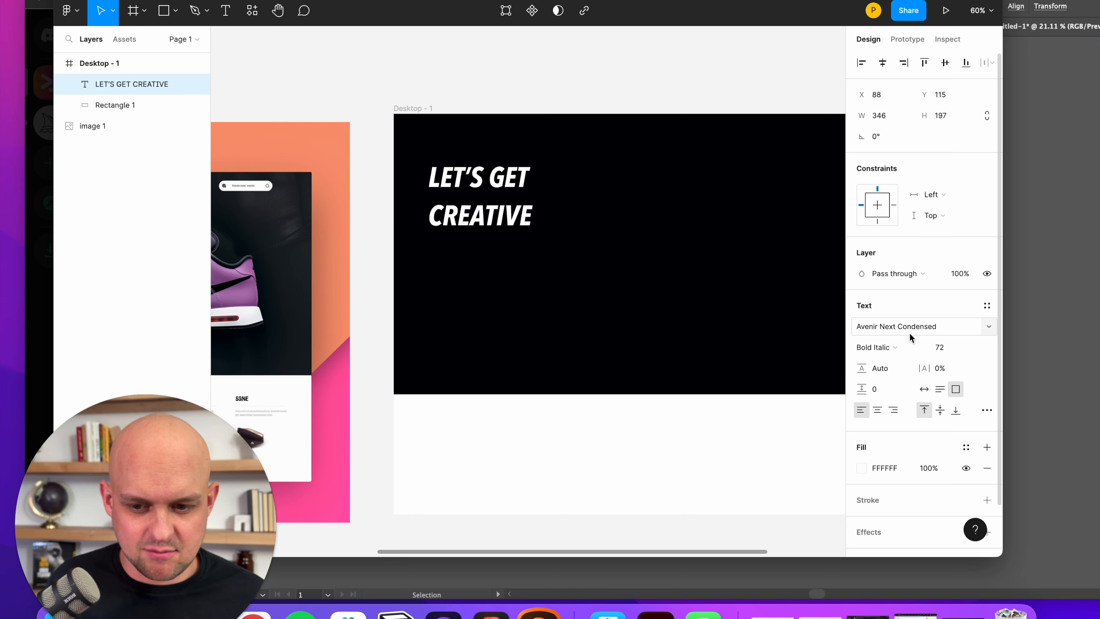
Compare the heading with the reference mockup and tighten its line height to 96.6%.
{"action": "scroll", "coordinate": [596, 444], "scroll_direction": "left", "scroll_amount": 10}
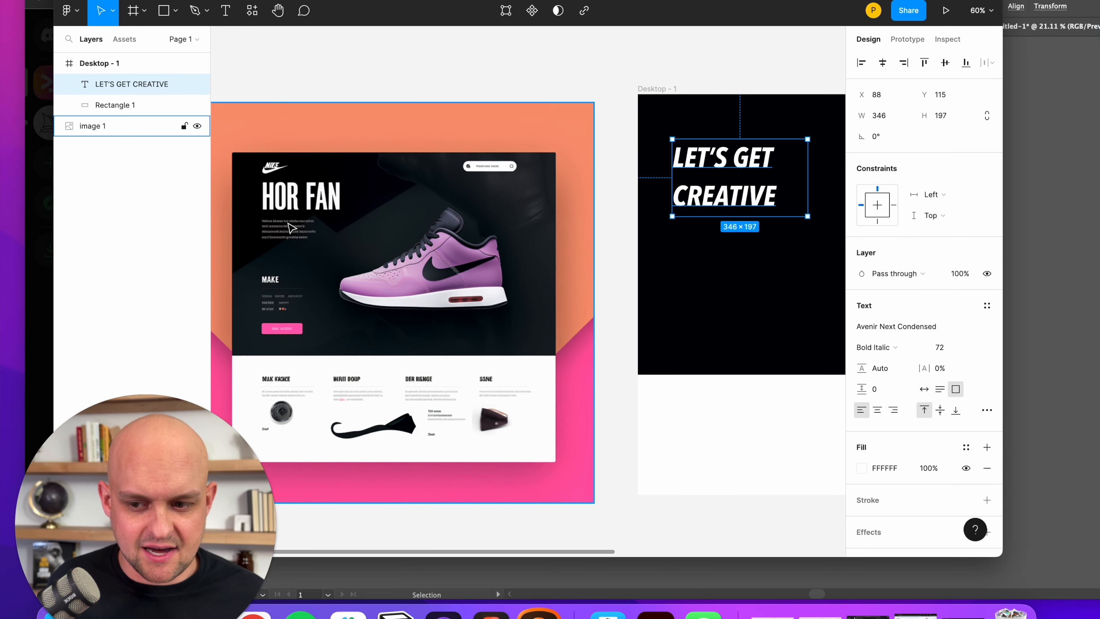
{"action": "scroll", "coordinate": [826, 347], "scroll_direction": "right", "scroll_amount": 8}
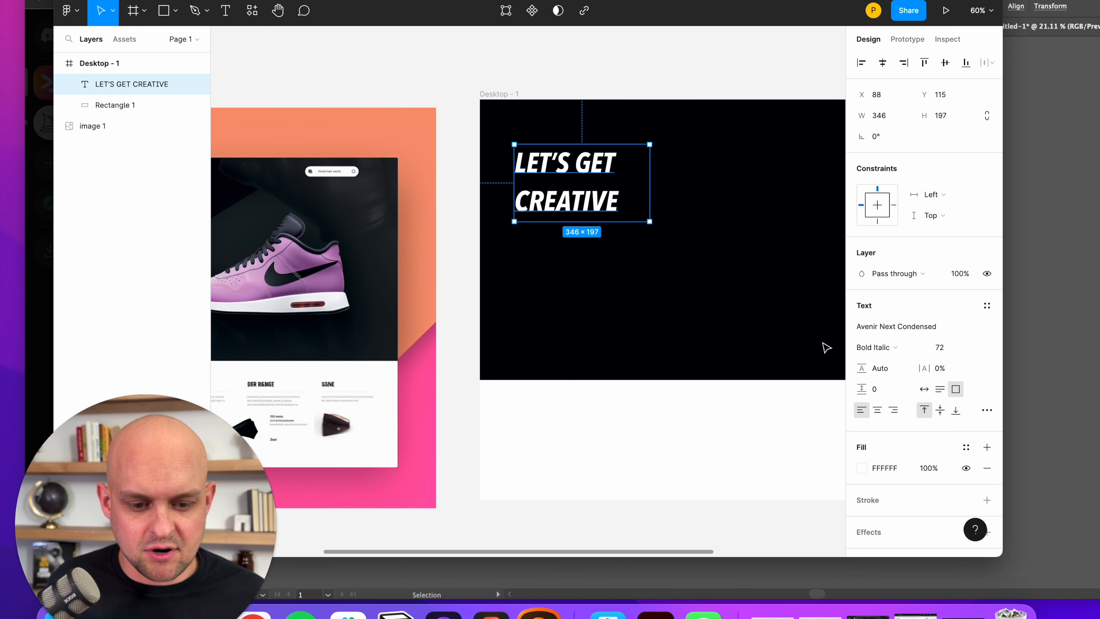
{"action": "left_click_drag", "start_coordinate": [864, 390], "coordinate": [810, 369]}
{"action": "left_click", "coordinate": [749, 425]}
Duplicate the heading above the original and set the copy's font size to 22.
{"action": "left_click_drag", "start_coordinate": [599, 186], "coordinate": [571, 120]}
{"action": "left_click", "coordinate": [586, 120]}
{"action": "scroll", "coordinate": [571, 205], "scroll_direction": "up", "scroll_amount": 5}
{"action": "left_click", "coordinate": [940, 348]}
{"action": "type", "text": "22"}
{"action": "key", "text": "Return"}
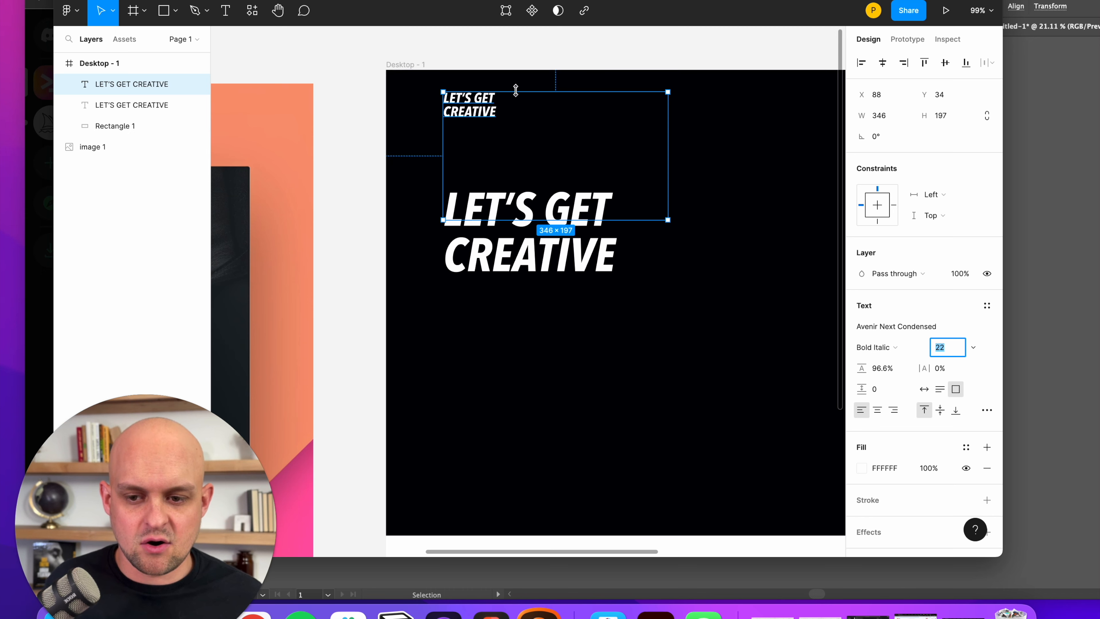
Replace the small copy's text with "TYLER THE CREATOR X NIKE".
{"action": "double_click", "coordinate": [484, 121]}
{"action": "left_click", "coordinate": [491, 116]}
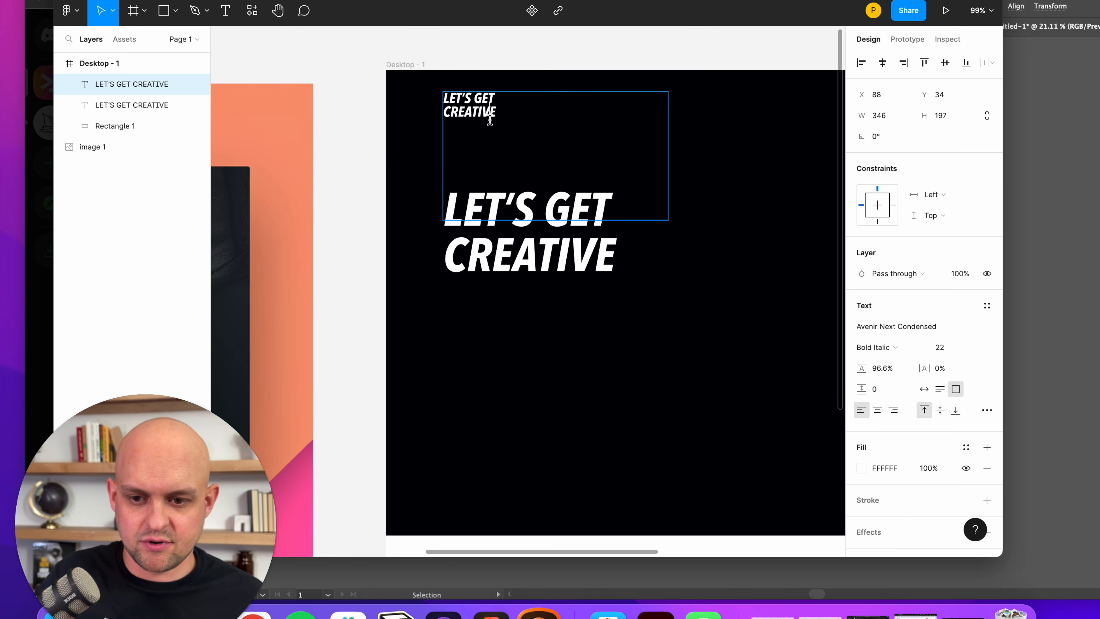
{"action": "left_click_drag", "start_coordinate": [496, 116], "coordinate": [440, 93]}
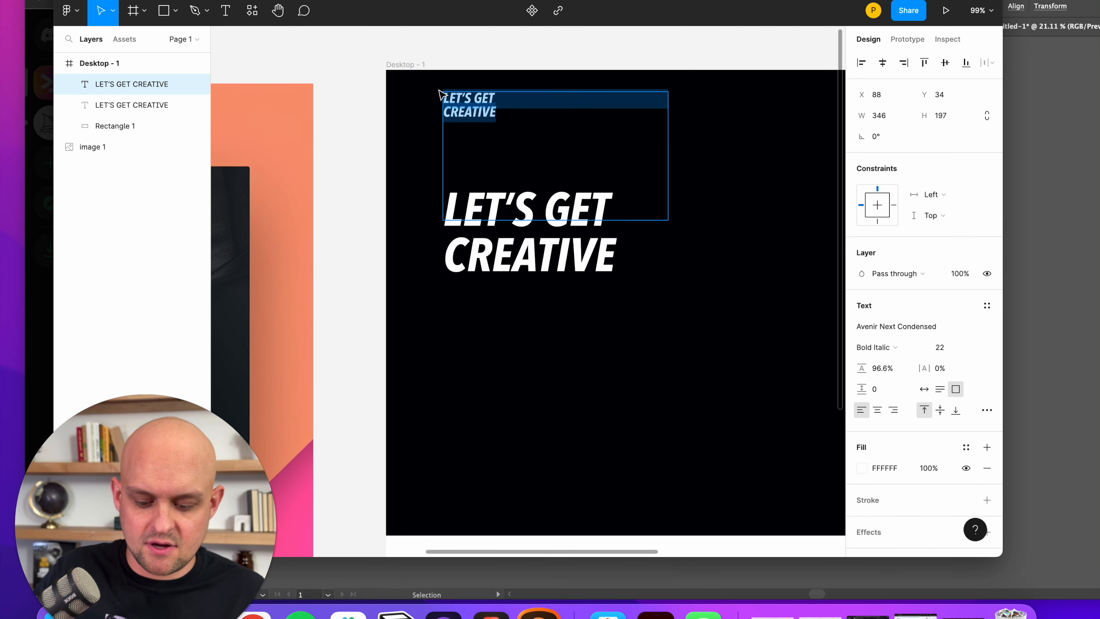
{"action": "type", "text": "TYLER THE CR"}
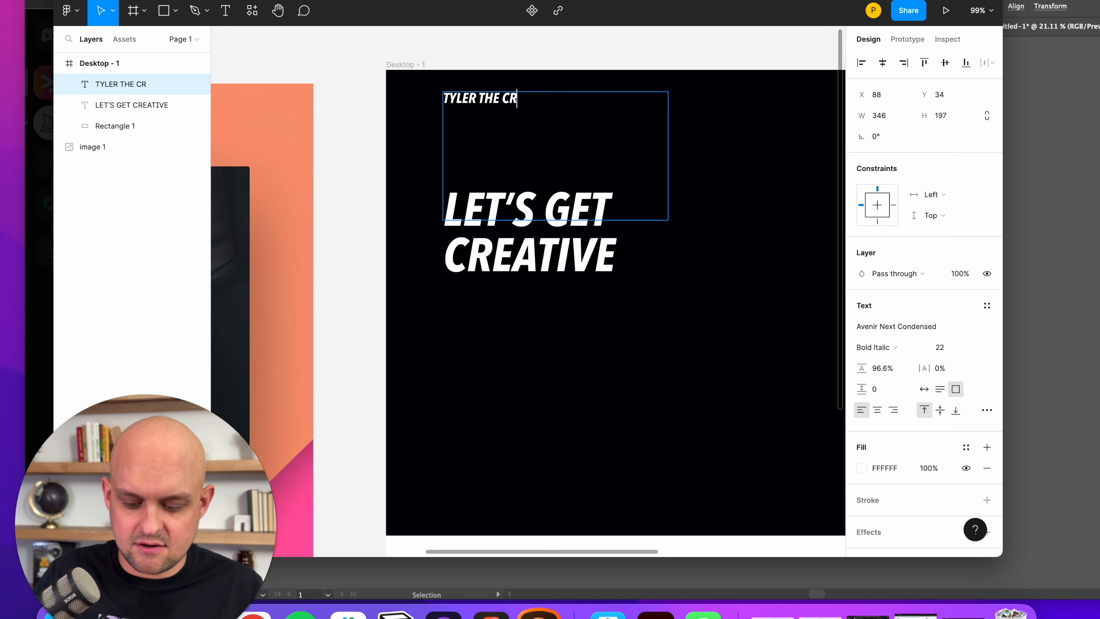
{"action": "type", "text": "EATOR X NIKE"}
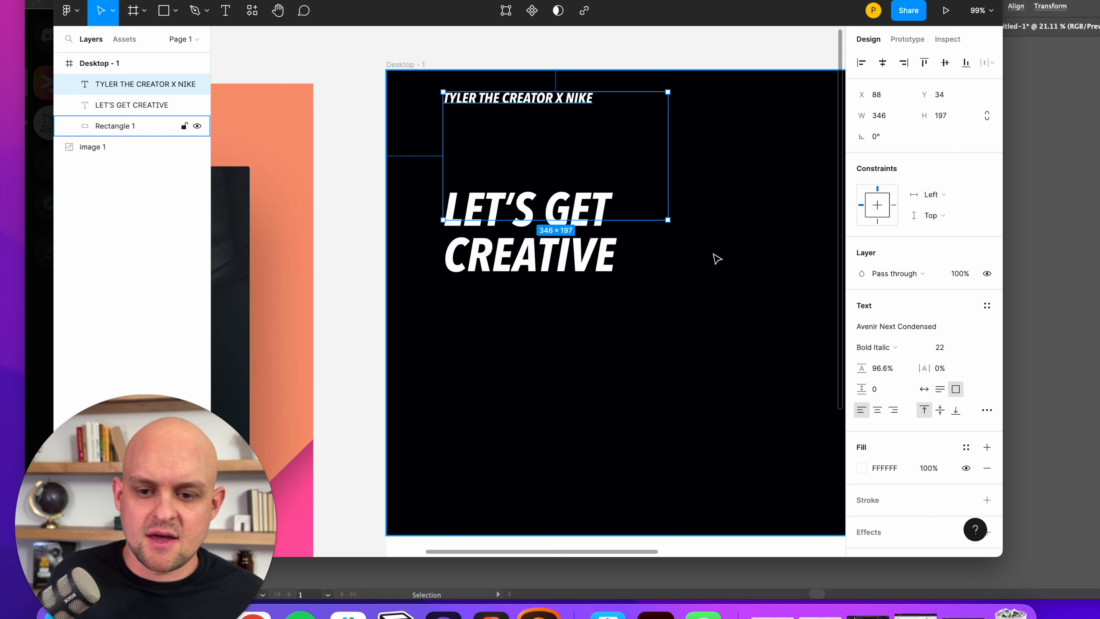
Shrink the small line's text box to about 268 × 24 with bottom-aligned text and move it directly above the heading.
{"action": "left_click_drag", "start_coordinate": [667, 220], "coordinate": [617, 107]}
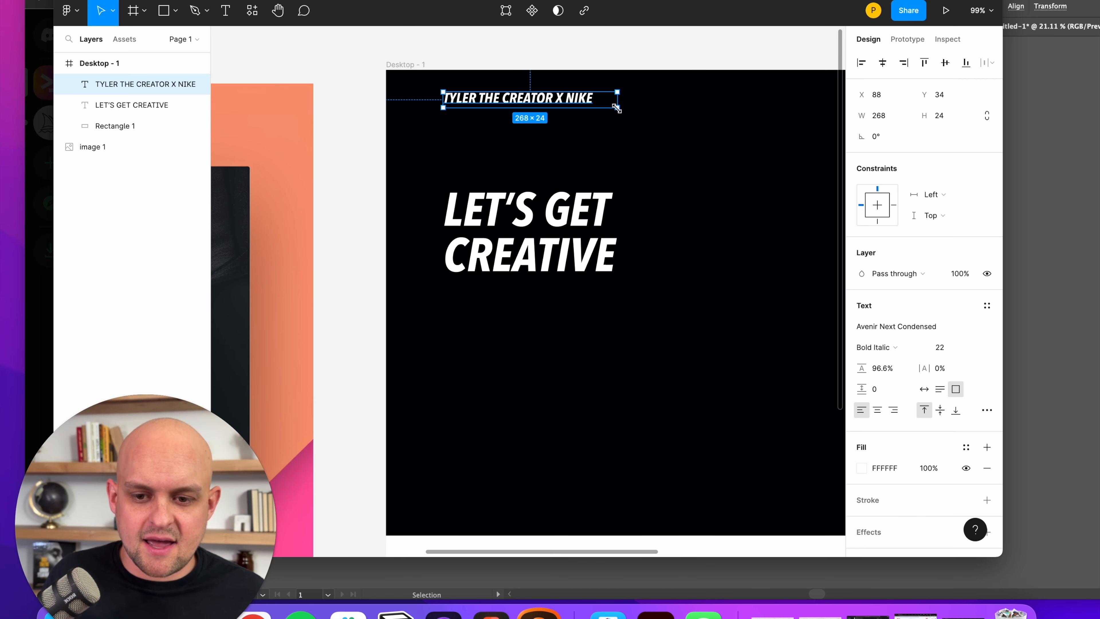
{"action": "left_click", "coordinate": [956, 410]}
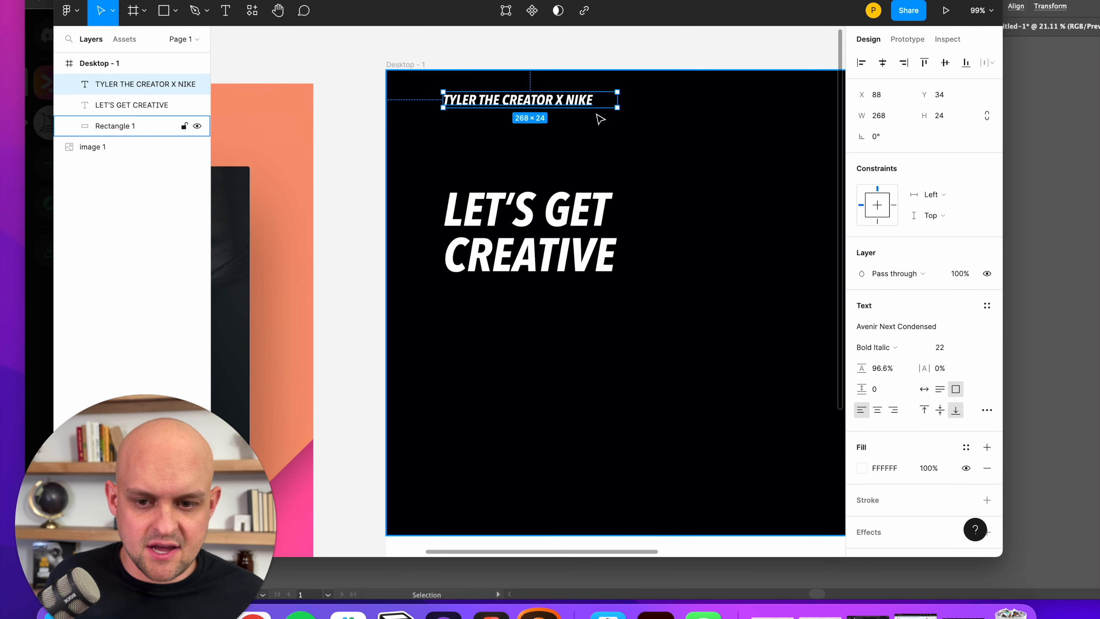
{"action": "left_click_drag", "start_coordinate": [565, 108], "coordinate": [564, 182]}
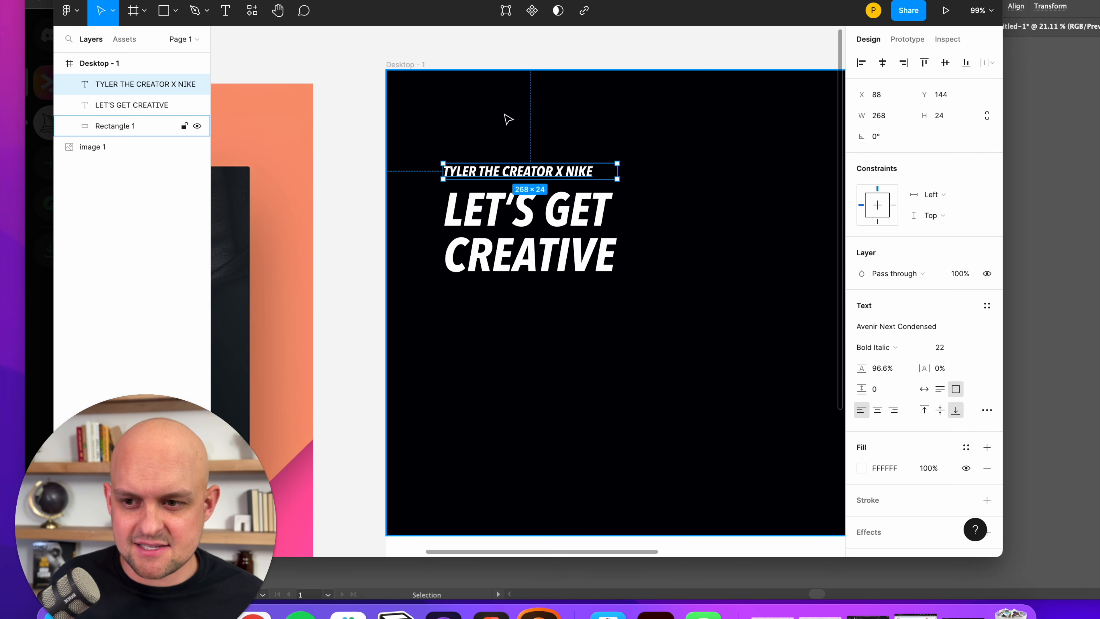
Switch to Chrome and examine the Nike website and the Reddit post of Tyler the Creator Nike concepts for typography inspiration.
{"action": "key", "text": "super+Tab"}
{"action": "key", "text": "super+Tab"}
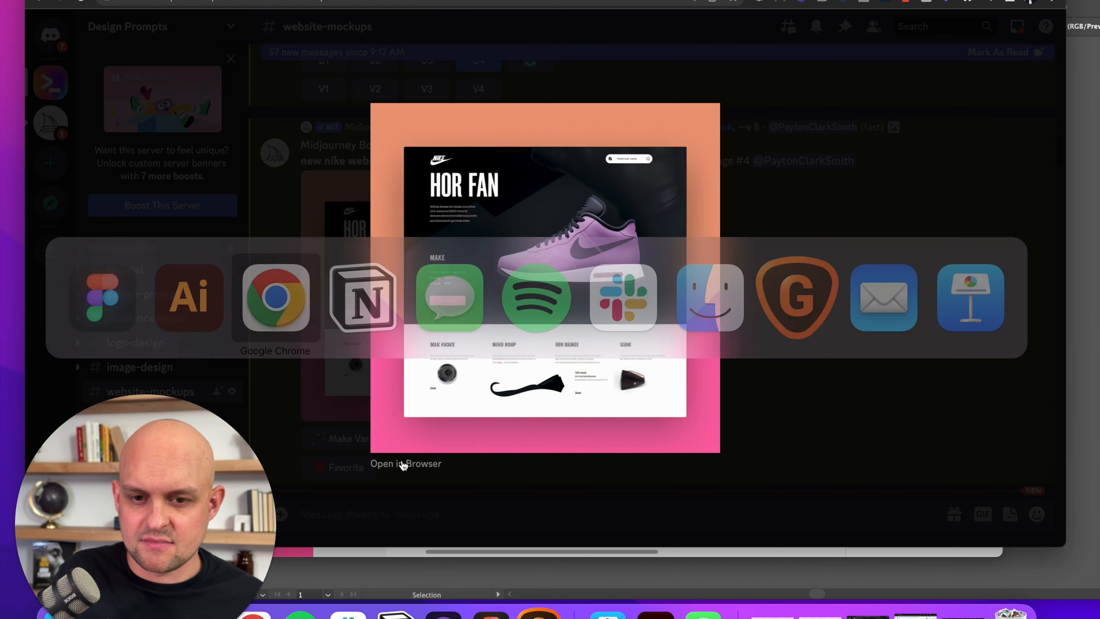
{"action": "key", "text": "super+t"}
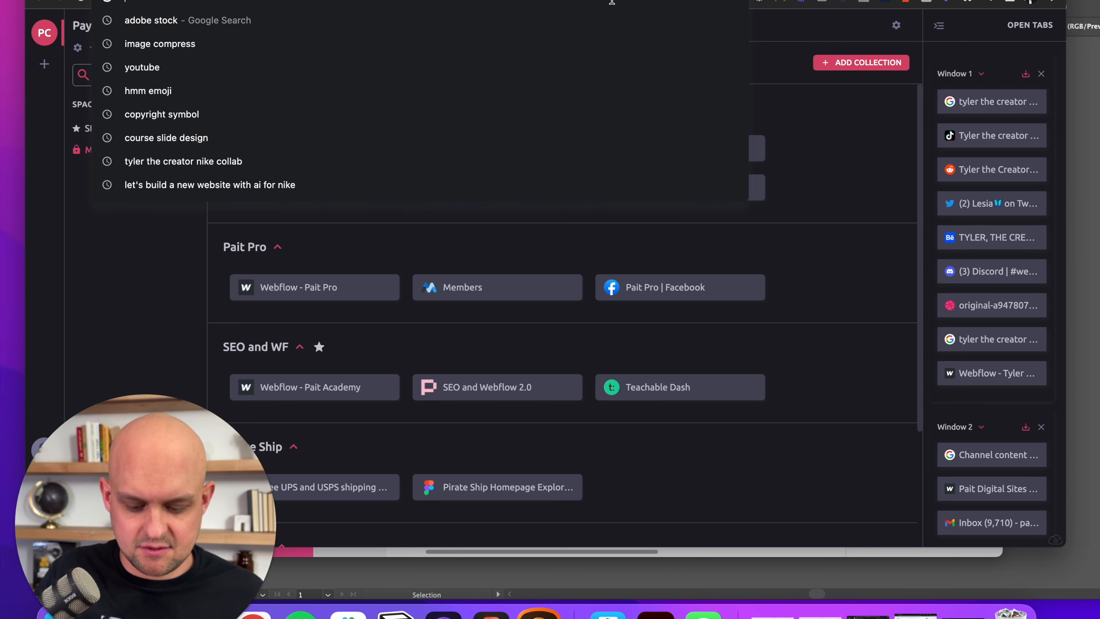
{"action": "type", "text": "nike."}
{"action": "key", "text": "Return"}
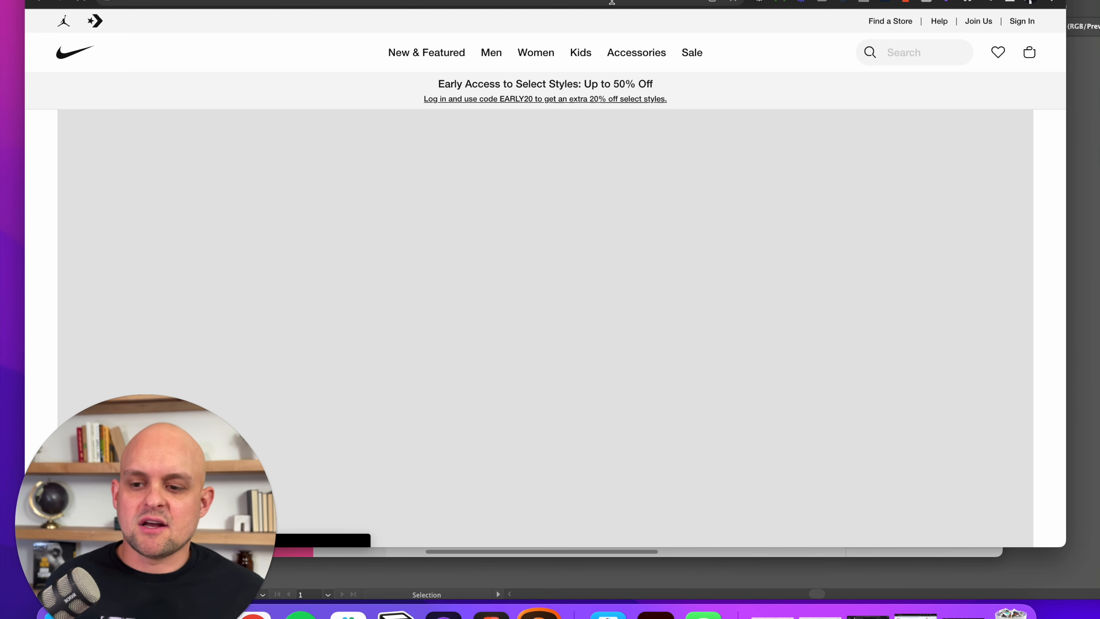
{"action": "scroll", "coordinate": [545, 304], "scroll_direction": "down", "scroll_amount": 20}
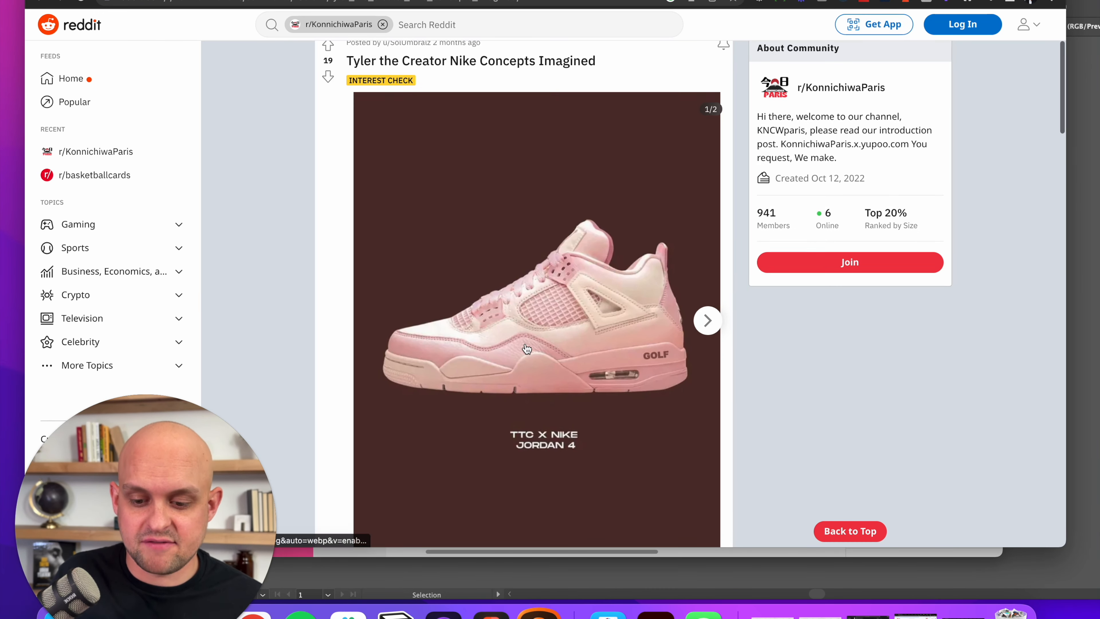
{"action": "scroll", "coordinate": [527, 349], "scroll_direction": "down", "scroll_amount": 1}
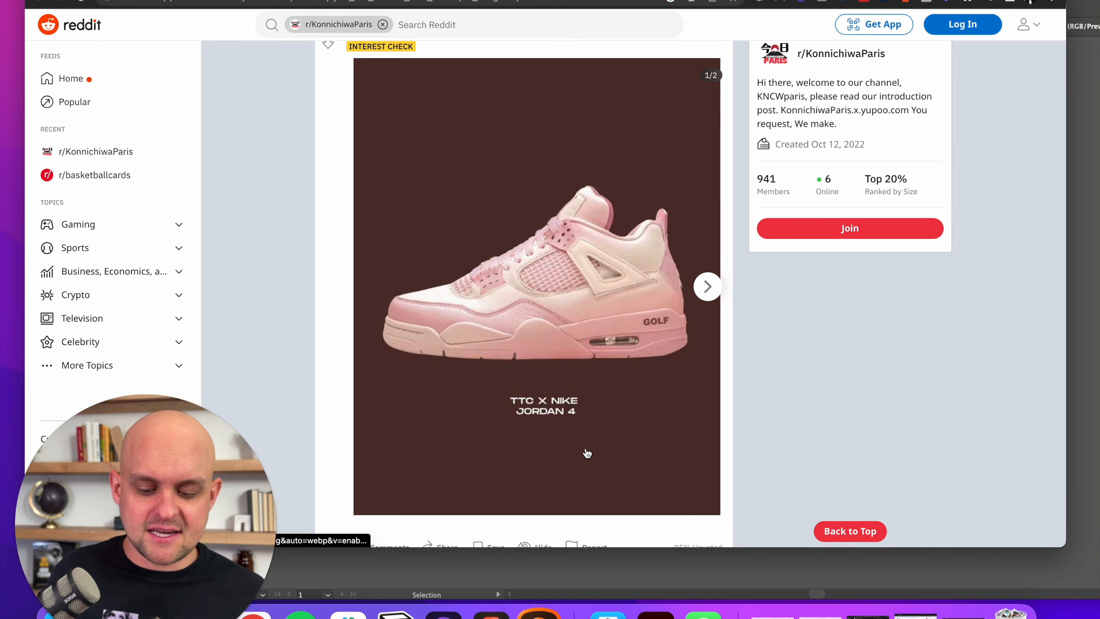
Switch to Illustrator, set the "Lorem ipsum" sample to Hall Fetica Wide, and compare it with the lettering on the Reddit shoe concept.
{"action": "key", "text": "super+Tab"}
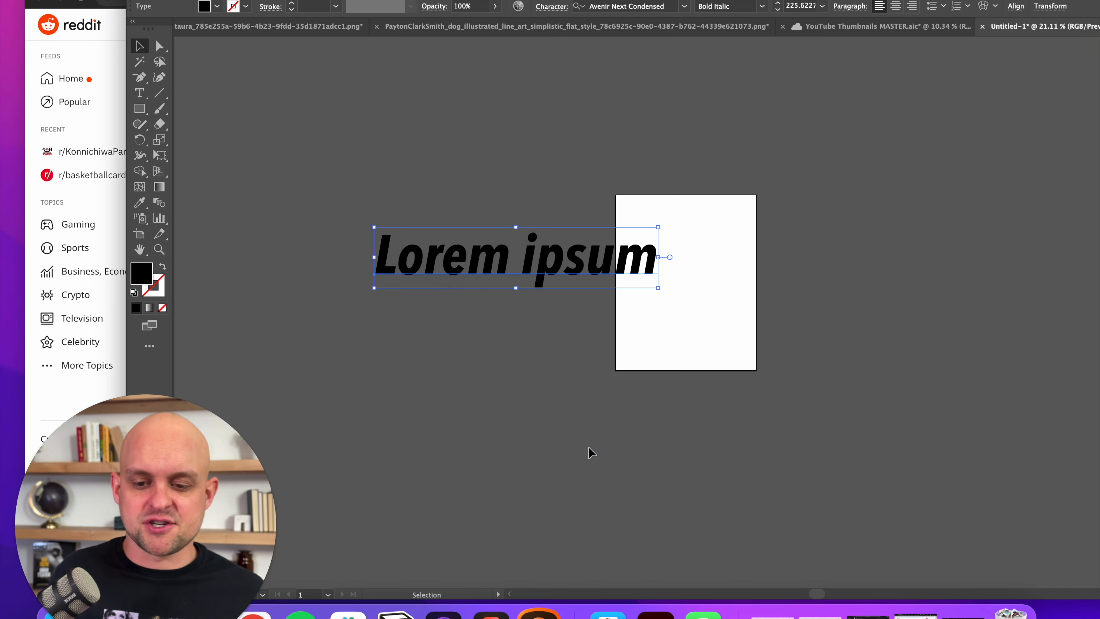
{"action": "scroll", "coordinate": [638, 103], "scroll_direction": "right", "scroll_amount": 1}
{"action": "left_click", "coordinate": [684, 6]}
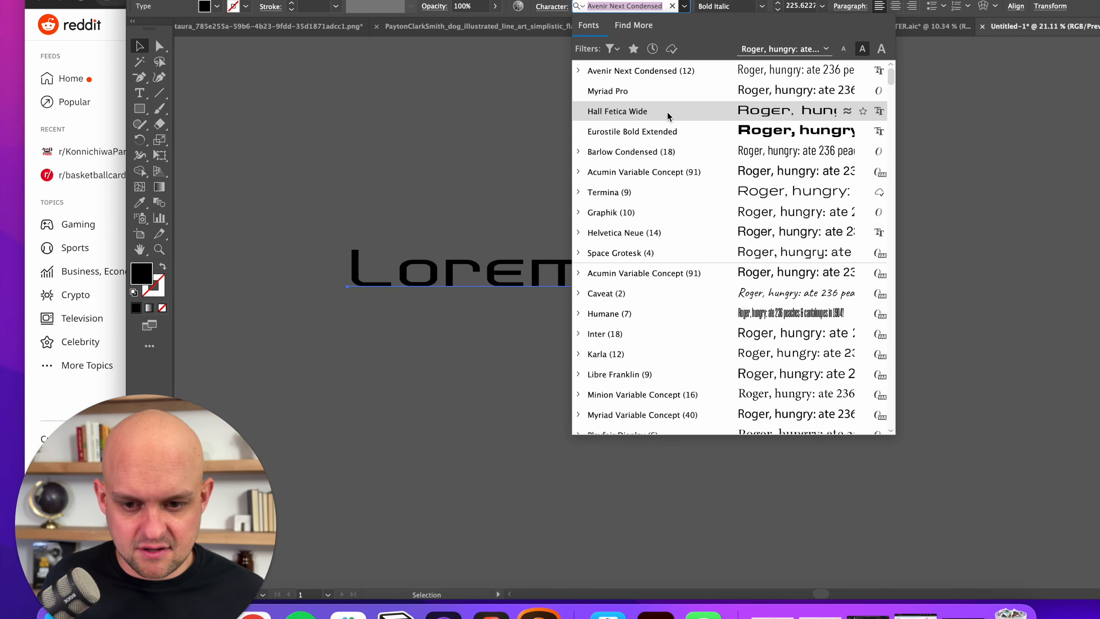
{"action": "left_click", "coordinate": [653, 114]}
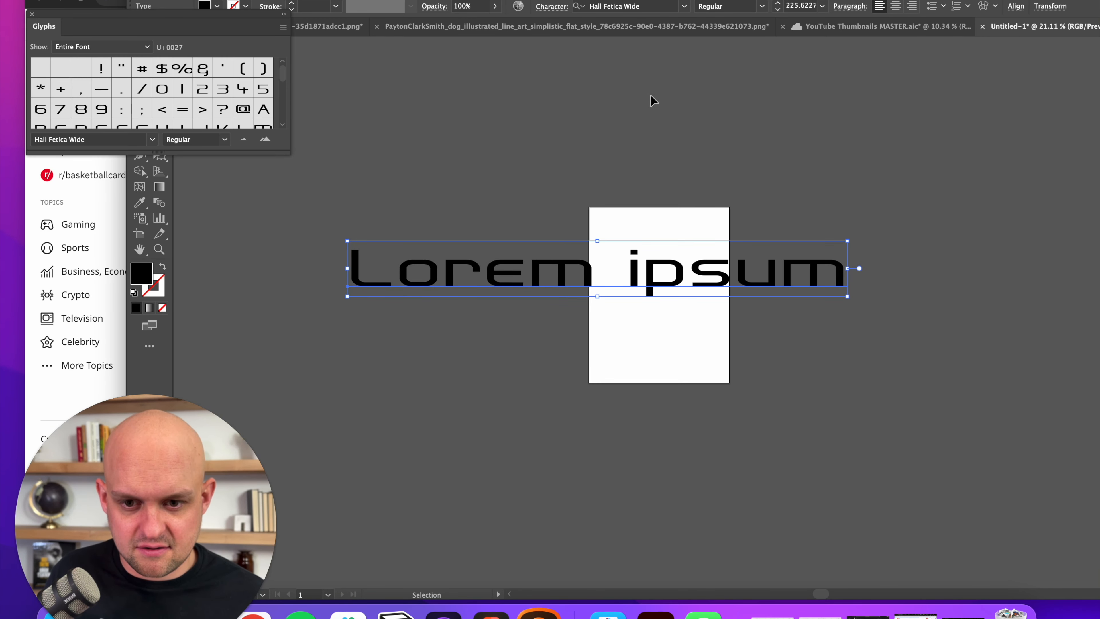
{"action": "key", "text": "super+Tab"}
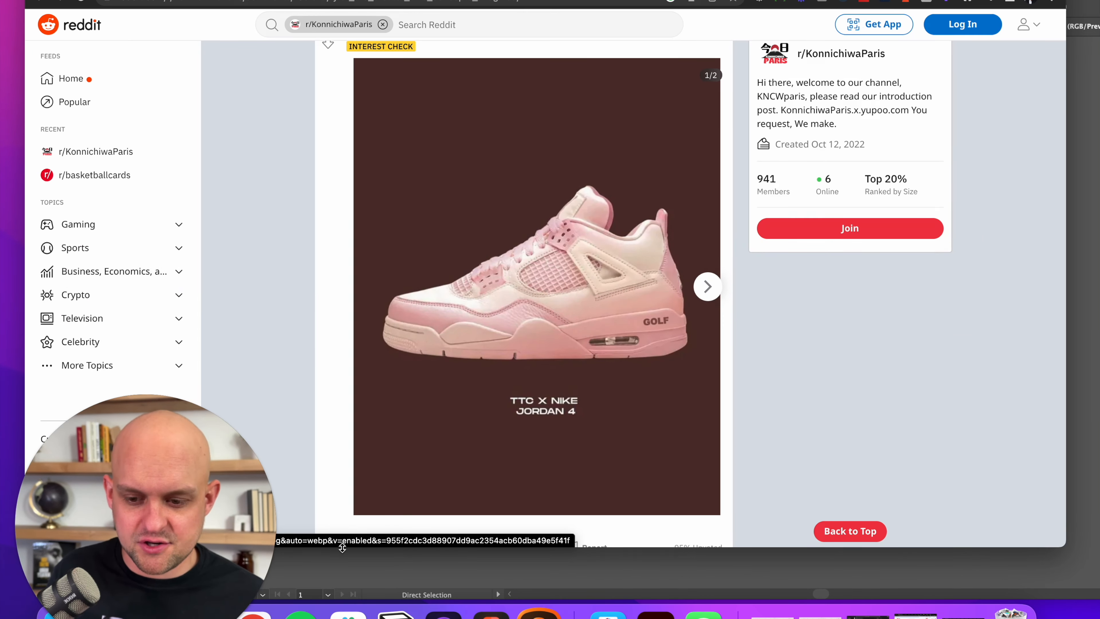
Switch to Figma and set the tagline above the heading to Hall Fetica Wide at font size 10.
{"action": "key", "text": "super+Tab"}
{"action": "key", "text": "super+Tab"}
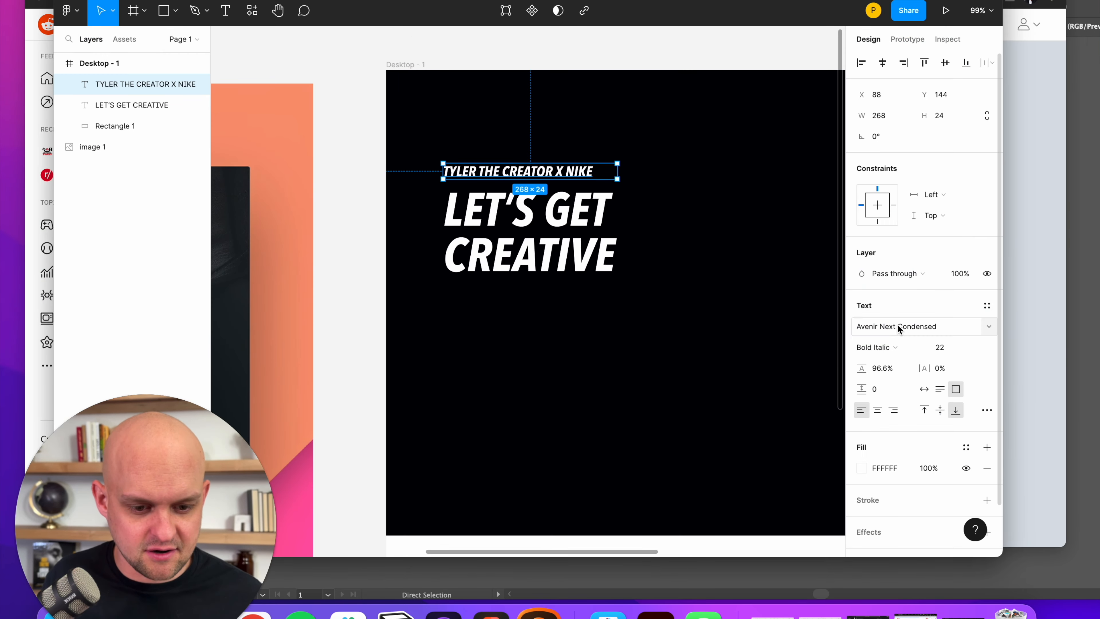
{"action": "left_click", "coordinate": [991, 331]}
{"action": "scroll", "coordinate": [992, 334], "scroll_direction": "down", "scroll_amount": 20}
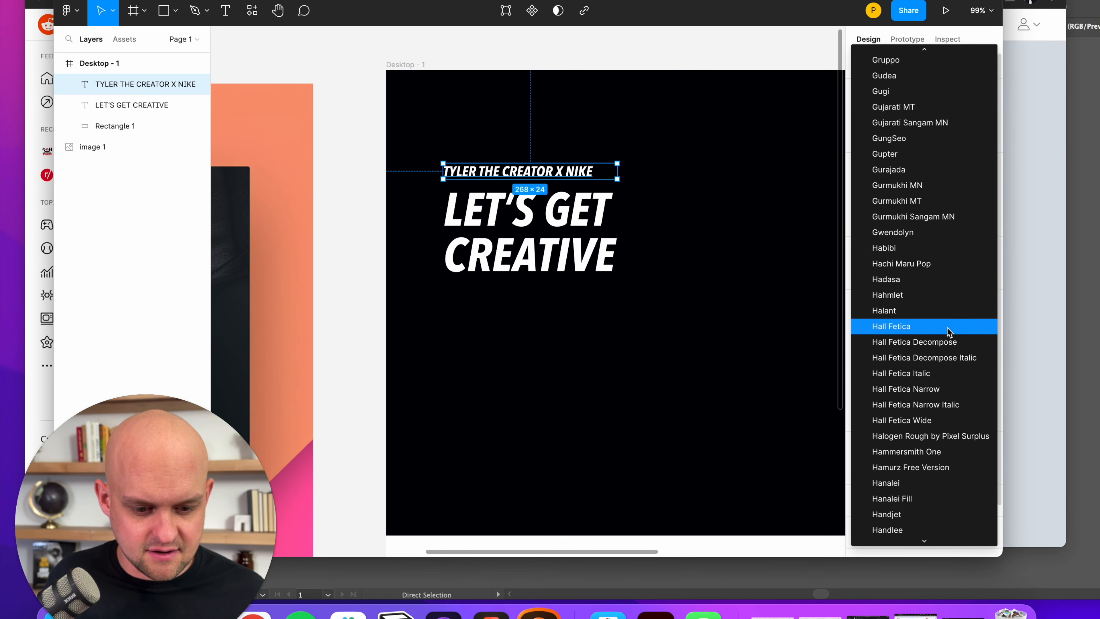
{"action": "left_click", "coordinate": [936, 420]}
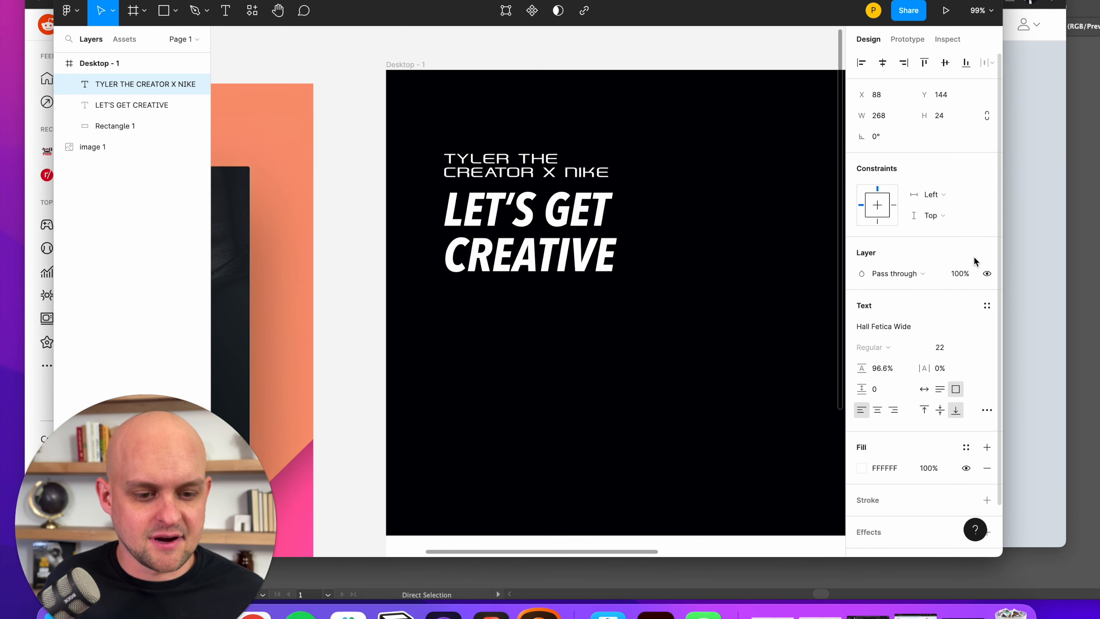
{"action": "type", "text": "12"}
{"action": "key", "text": "Return"}
{"action": "key", "text": "Down"}
{"action": "key", "text": "Down"}
{"action": "left_click", "coordinate": [661, 68]}
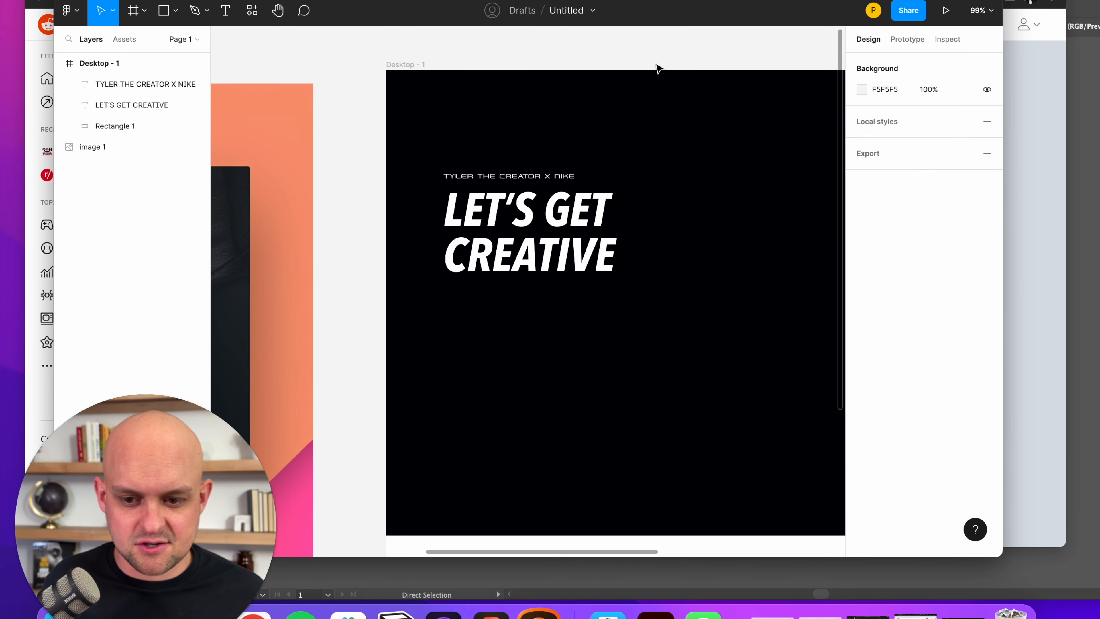
Nudge the tagline up by 5 px, away from the heading.
{"action": "left_click", "coordinate": [533, 171]}
{"action": "key", "text": "Up"}
{"action": "key", "text": "Up"}
{"action": "key", "text": "Up"}
{"action": "key", "text": "Up"}
{"action": "key", "text": "Up"}
Duplicate the tagline directly below the heading and enlarge the copy's text box to about 213 × 98 with top-aligned text.
{"action": "left_click_drag", "start_coordinate": [533, 175], "coordinate": [533, 293]}
{"action": "scroll", "coordinate": [533, 293], "scroll_direction": "up", "scroll_amount": 2}
{"action": "left_click_drag", "start_coordinate": [590, 262], "coordinate": [546, 320]}
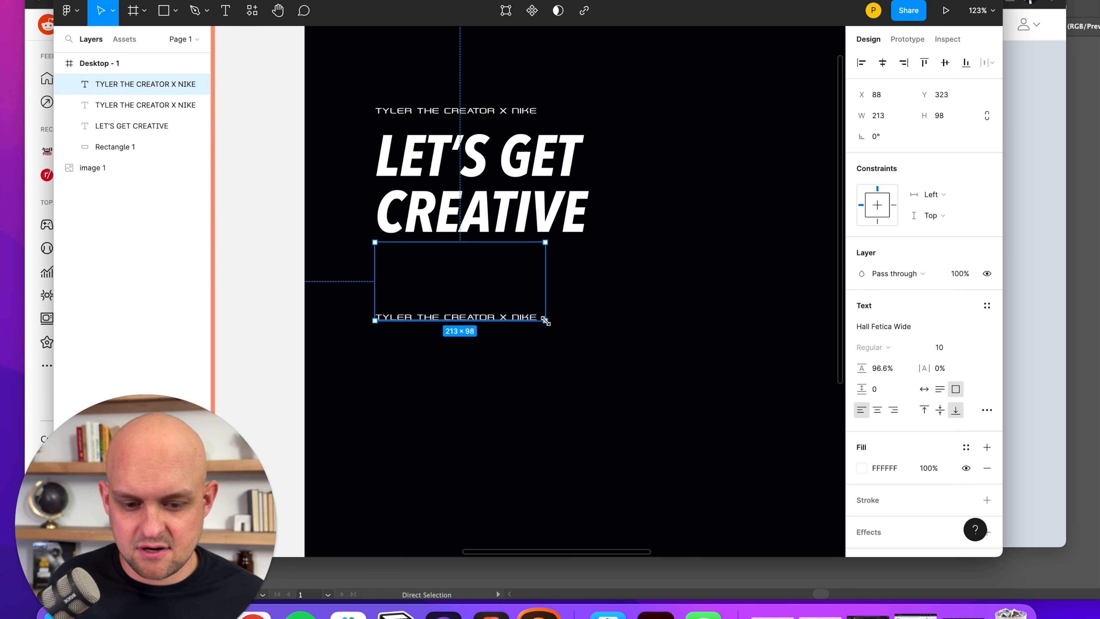
{"action": "left_click", "coordinate": [925, 410]}
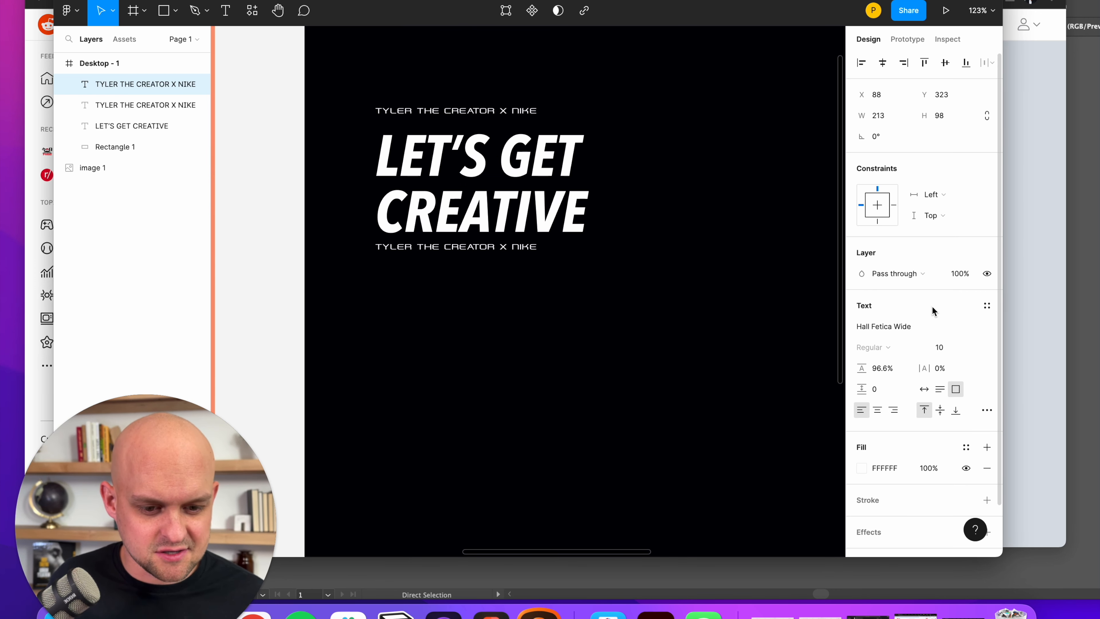
Set the font of the tagline copy below the heading to Inter.
{"action": "left_click", "coordinate": [977, 326]}
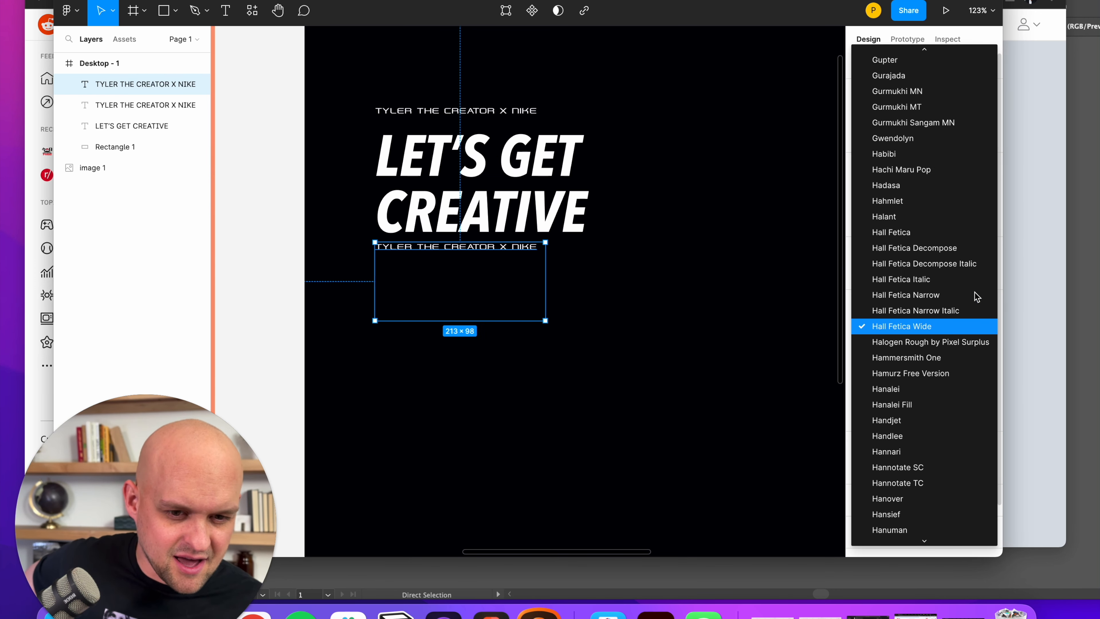
{"action": "scroll", "coordinate": [974, 295], "scroll_direction": "up", "scroll_amount": 3}
{"action": "scroll", "coordinate": [967, 268], "scroll_direction": "down", "scroll_amount": 20}
{"action": "left_click", "coordinate": [890, 324]}
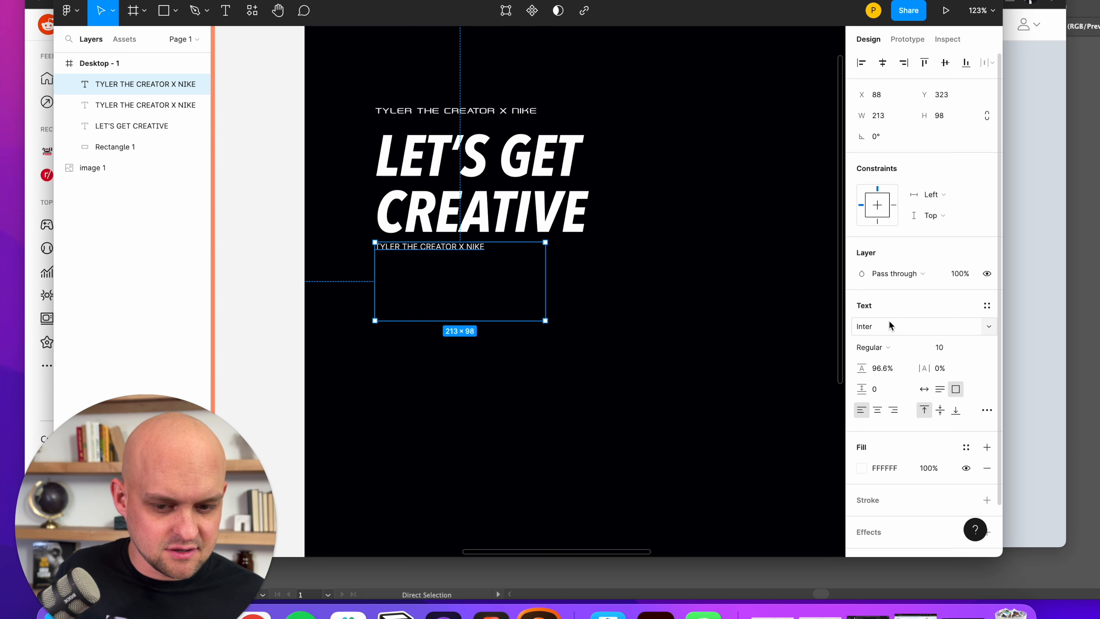
Replace the copy's text with "Check out our new line of shoes and clothes inspired by the one and only Tyler The Creator.".
{"action": "double_click", "coordinate": [472, 248]}
{"action": "key", "text": "super+Tab"}
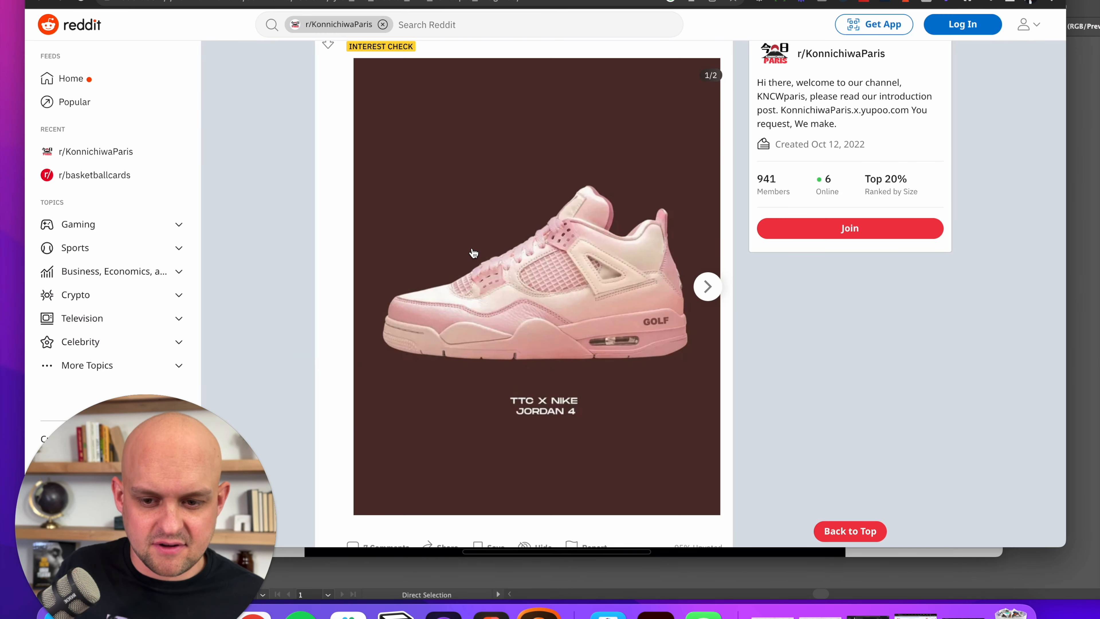
{"action": "key", "text": "super+Tab"}
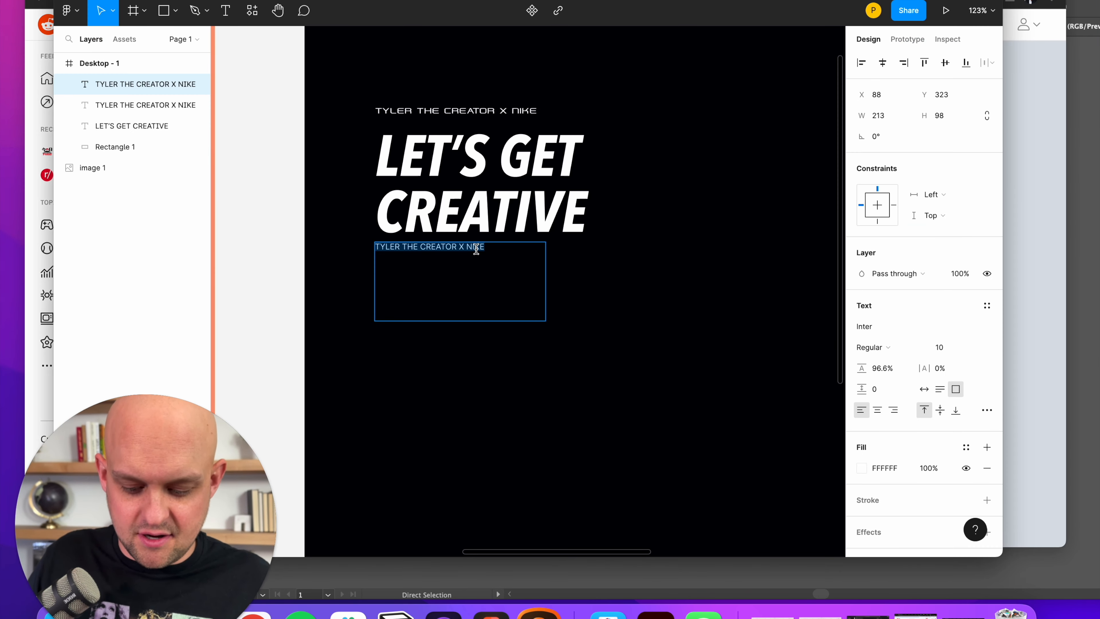
{"action": "type", "text": "Check out our new"}
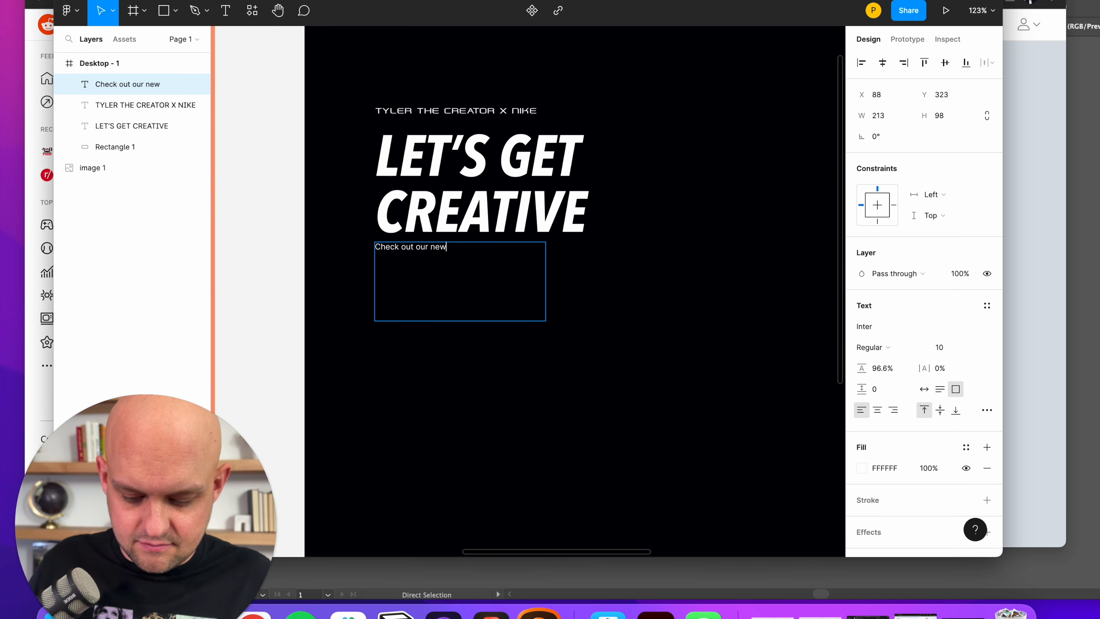
{"action": "type", "text": " line of shoes and clothes inspired by the one and only "}
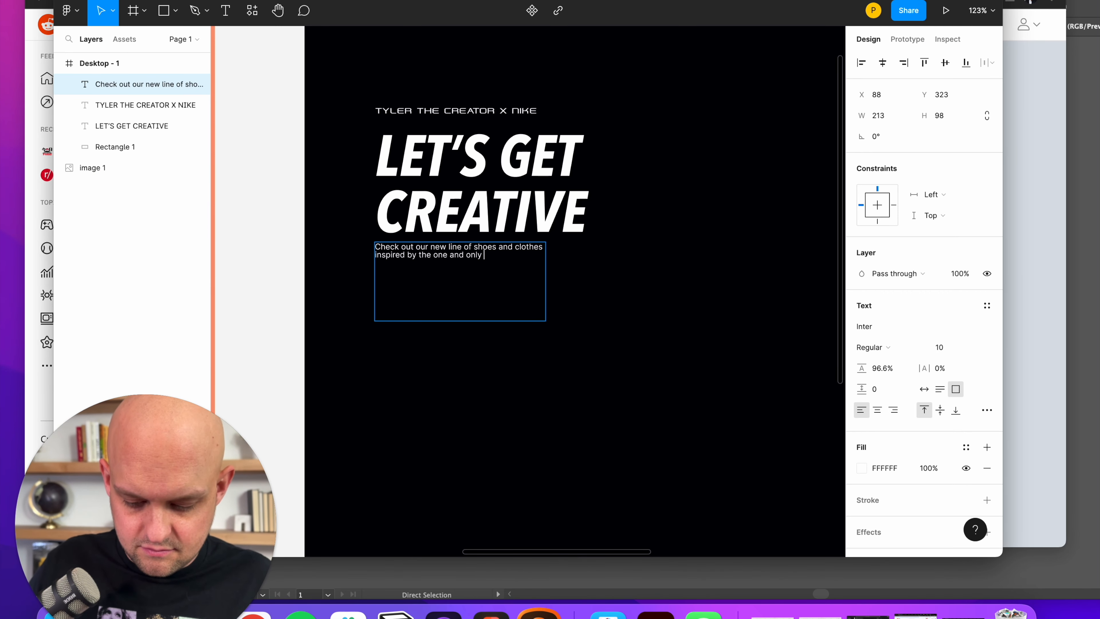
{"action": "type", "text": "Tyler The Creator."}
{"action": "key", "text": "Escape"}
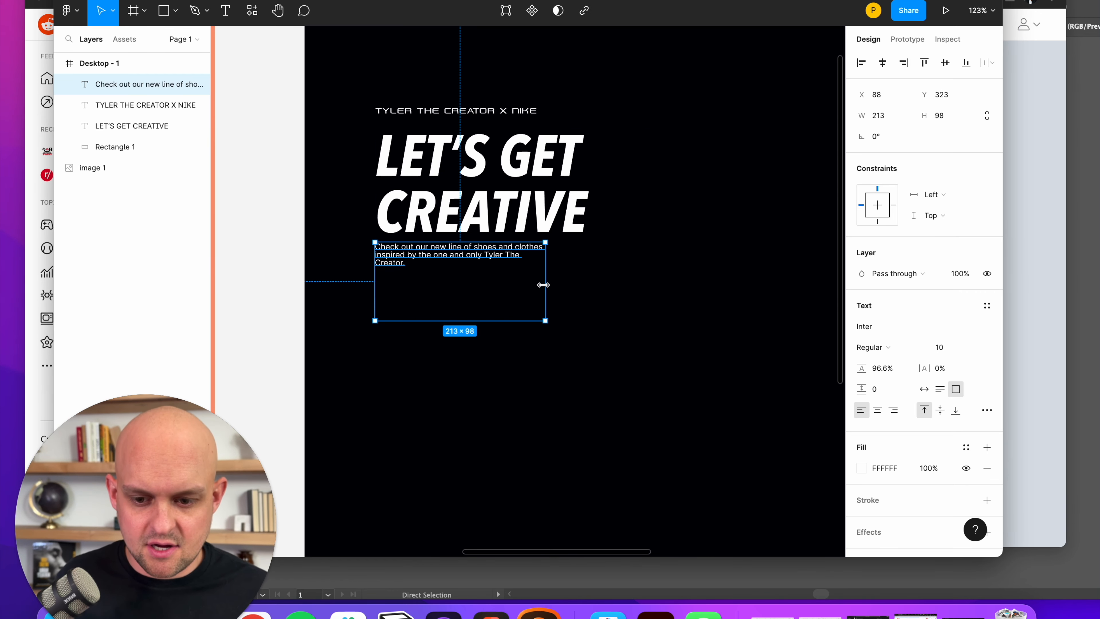
Set the paragraph's line height to 172.6% and font size to 13, and adjust its text box width to about 219.
{"action": "left_click_drag", "start_coordinate": [545, 285], "coordinate": [520, 285]}
{"action": "left_click_drag", "start_coordinate": [860, 372], "coordinate": [960, 373]}
{"action": "left_click", "coordinate": [940, 347]}
{"action": "type", "text": "11"}
{"action": "key", "text": "Return"}
{"action": "key", "text": "Up"}
{"action": "key", "text": "Up"}
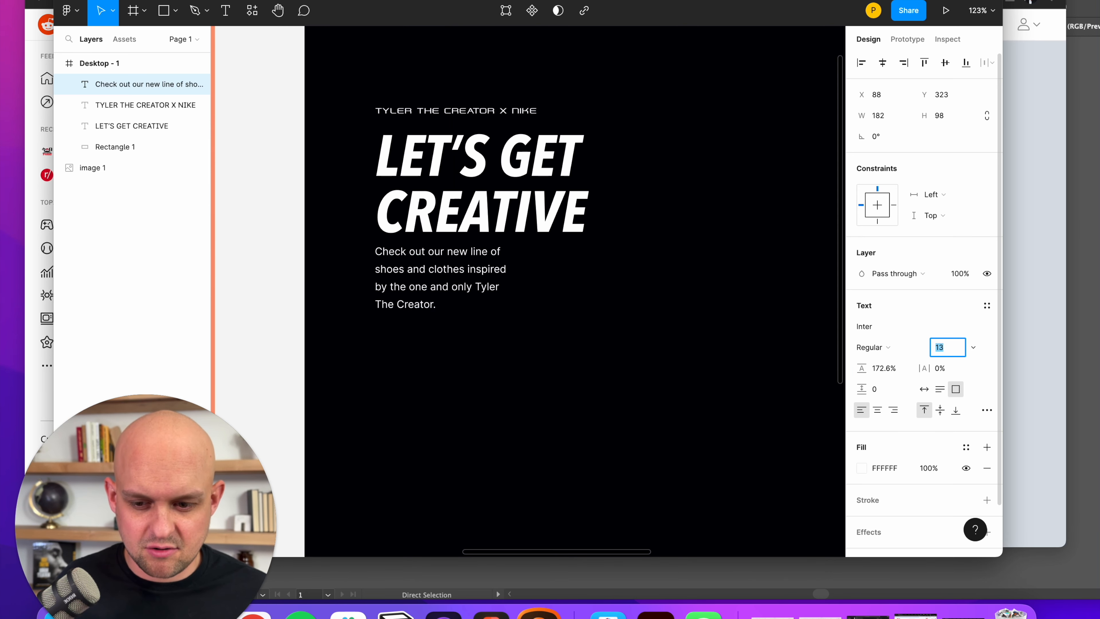
{"action": "left_click_drag", "start_coordinate": [521, 279], "coordinate": [550, 280]}
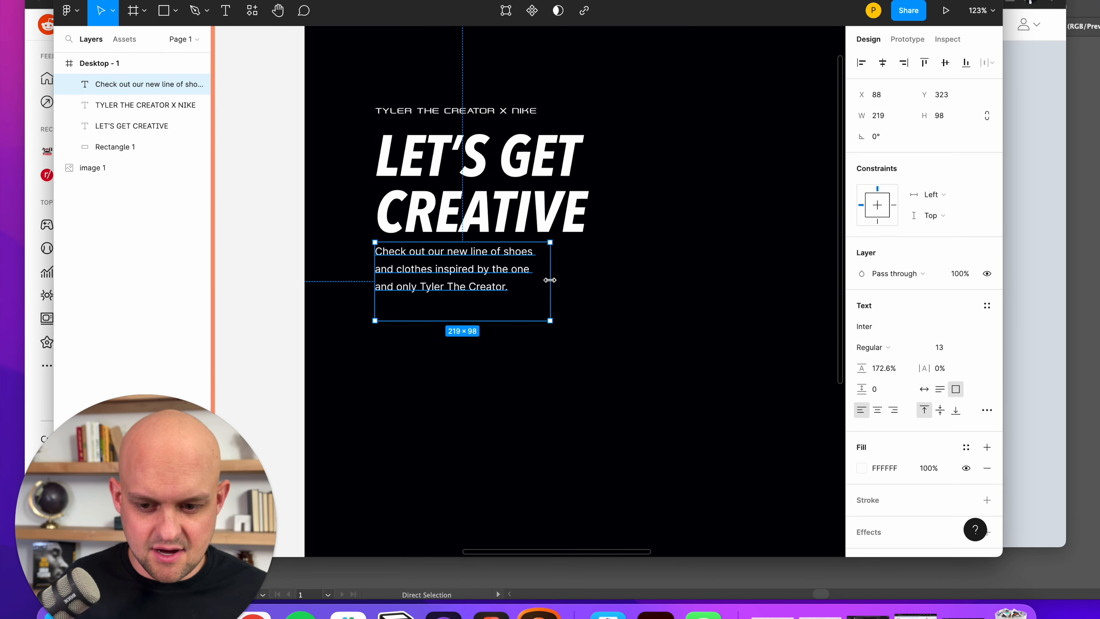
Compare the spacing with the reference mockup and move the paragraph down to about Y 341, leaving a gap under the heading.
{"action": "left_click", "coordinate": [577, 292]}
{"action": "scroll", "coordinate": [577, 292], "scroll_direction": "down", "scroll_amount": 8}
{"action": "scroll", "coordinate": [578, 292], "scroll_direction": "left", "scroll_amount": 5}
{"action": "scroll", "coordinate": [430, 283], "scroll_direction": "up", "scroll_amount": 10}
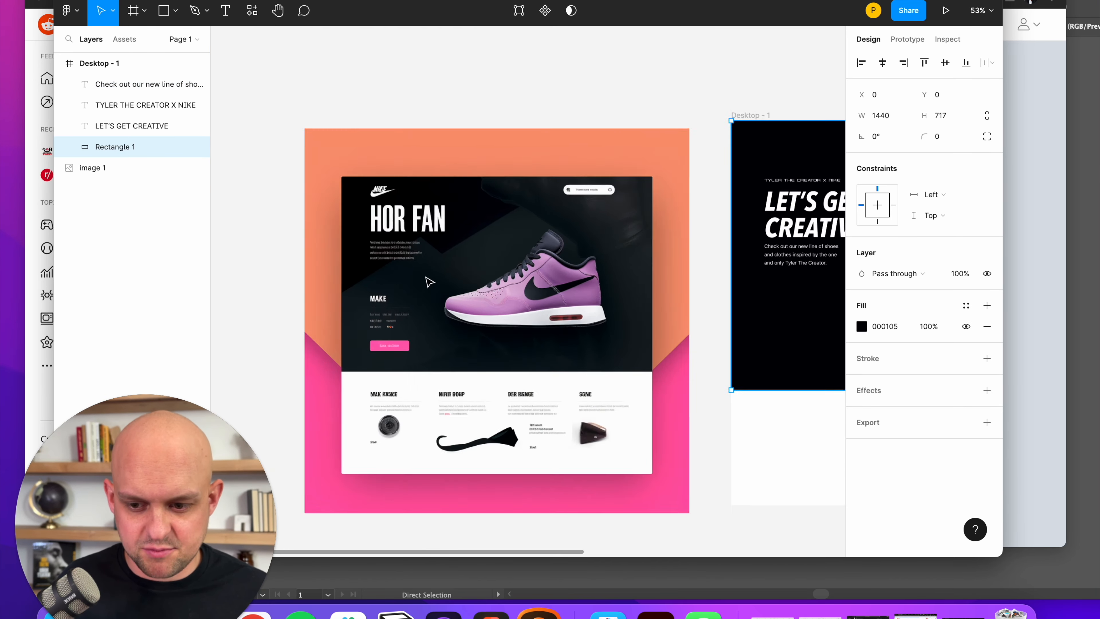
{"action": "scroll", "coordinate": [355, 205], "scroll_direction": "down", "scroll_amount": 8}
{"action": "scroll", "coordinate": [355, 205], "scroll_direction": "right", "scroll_amount": 5}
{"action": "scroll", "coordinate": [537, 208], "scroll_direction": "up", "scroll_amount": 6}
{"action": "left_click_drag", "start_coordinate": [540, 213], "coordinate": [537, 229]}
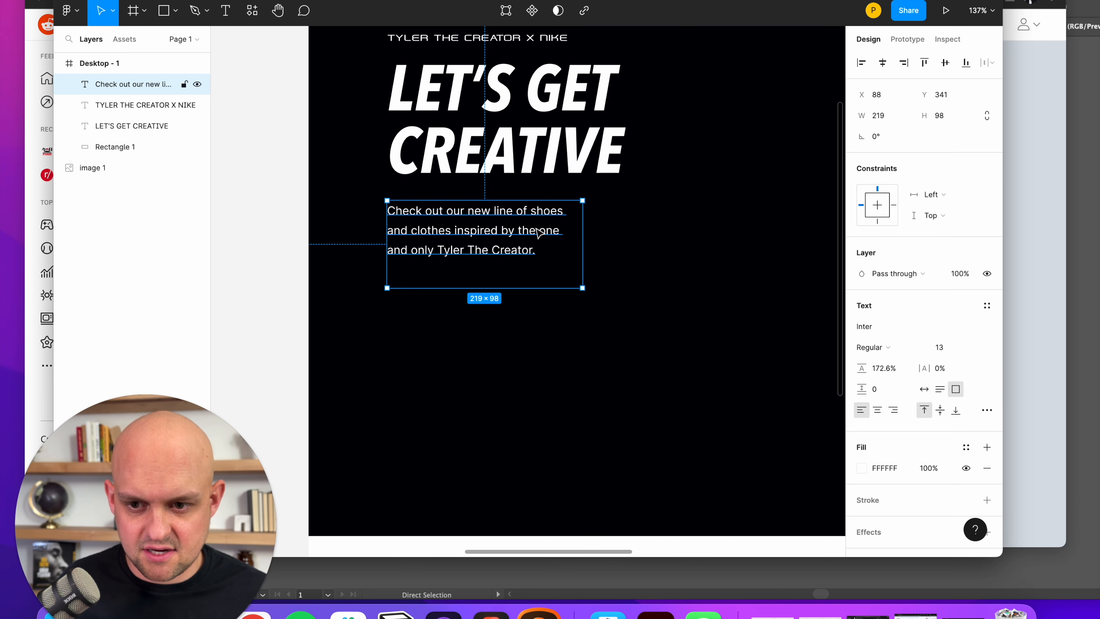
Move the tagline slightly down toward the heading, to about Y 143.
{"action": "left_click", "coordinate": [351, 155]}
{"action": "scroll", "coordinate": [351, 154], "scroll_direction": "down", "scroll_amount": 5}
{"action": "scroll", "coordinate": [508, 152], "scroll_direction": "left", "scroll_amount": 3}
{"action": "scroll", "coordinate": [516, 156], "scroll_direction": "up", "scroll_amount": 5}
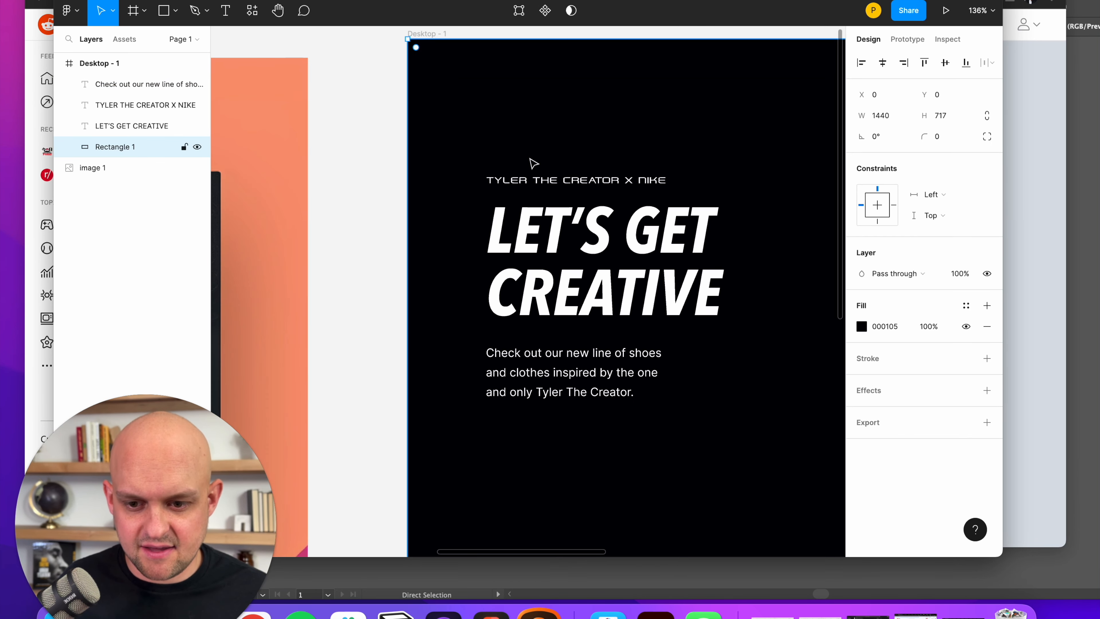
{"action": "left_click_drag", "start_coordinate": [571, 179], "coordinate": [571, 184]}
{"action": "left_click", "coordinate": [499, 141]}
{"action": "scroll", "coordinate": [499, 141], "scroll_direction": "down", "scroll_amount": 5}
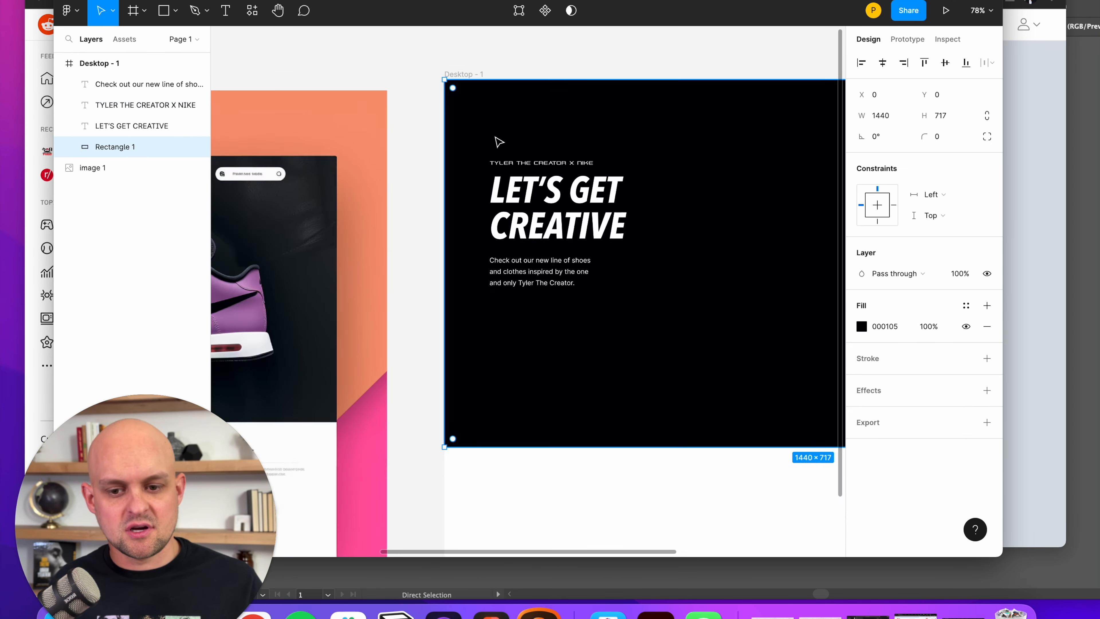
Check the hero text against the reference mockup and reduce the tagline's font size to 9.
{"action": "scroll", "coordinate": [499, 142], "scroll_direction": "down", "scroll_amount": 5}
{"action": "scroll", "coordinate": [500, 142], "scroll_direction": "left", "scroll_amount": 4}
{"action": "scroll", "coordinate": [681, 195], "scroll_direction": "up", "scroll_amount": 3}
{"action": "scroll", "coordinate": [682, 195], "scroll_direction": "down", "scroll_amount": 3}
{"action": "scroll", "coordinate": [698, 155], "scroll_direction": "up", "scroll_amount": 7}
{"action": "left_click", "coordinate": [691, 121]}
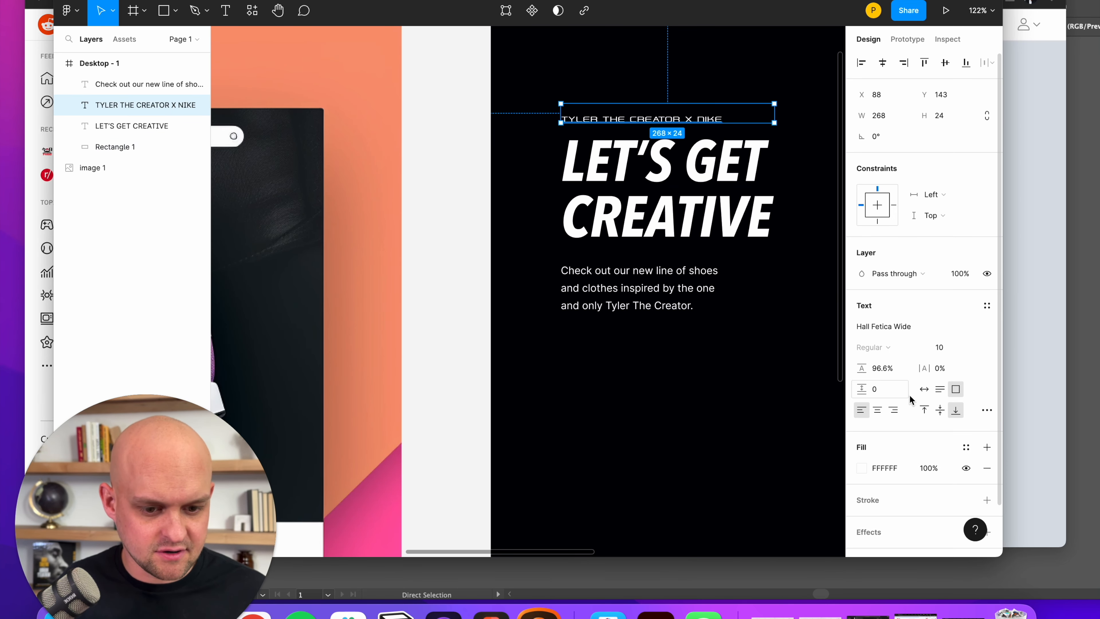
{"action": "left_click", "coordinate": [941, 348]}
{"action": "type", "text": "9"}
{"action": "key", "text": "Return"}
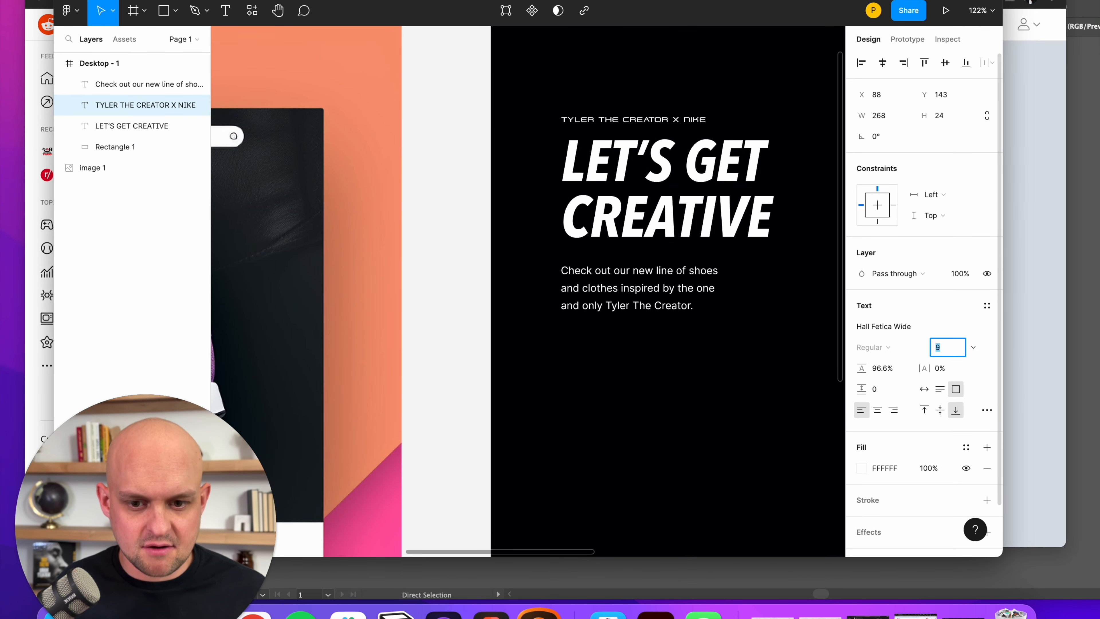
{"action": "left_click", "coordinate": [471, 307]}
{"action": "scroll", "coordinate": [472, 307], "scroll_direction": "down", "scroll_amount": 10}
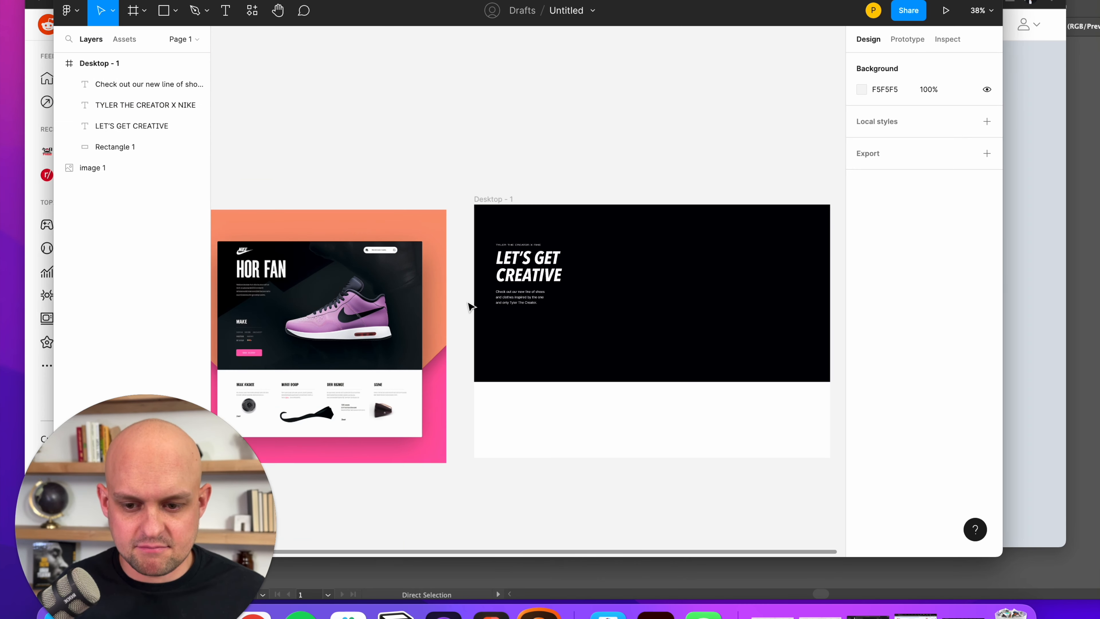
Raise the tagline to about Y 133 and compare the hero text with the reference mockup.
{"action": "left_click", "coordinate": [514, 203]}
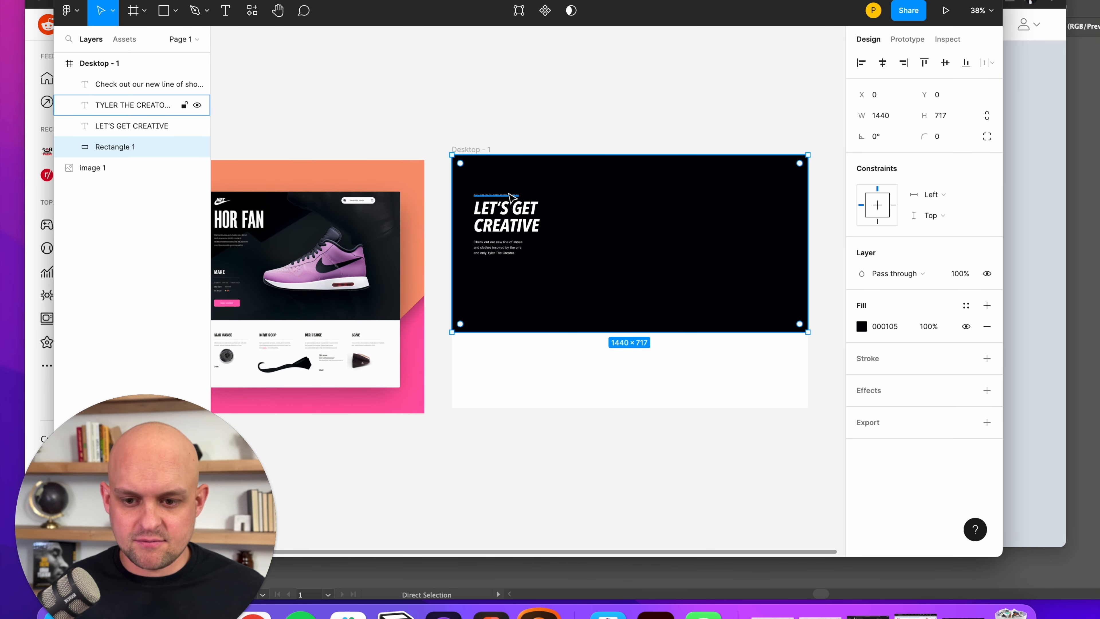
{"action": "left_click", "coordinate": [511, 196]}
{"action": "left_click_drag", "start_coordinate": [511, 197], "coordinate": [507, 194]}
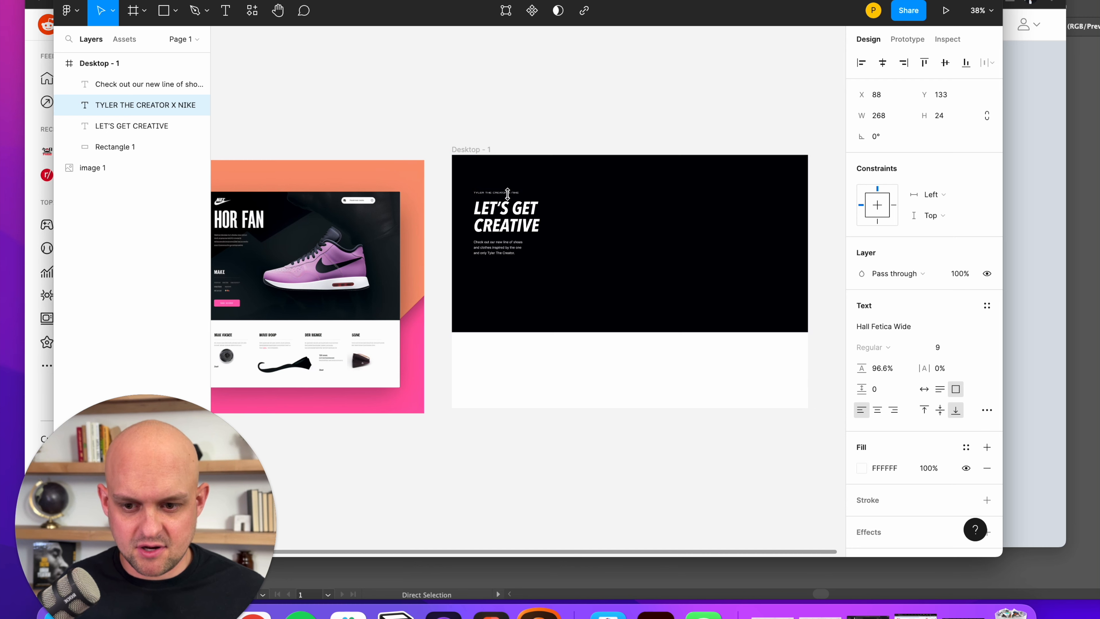
{"action": "left_click", "coordinate": [473, 122]}
{"action": "scroll", "coordinate": [478, 120], "scroll_direction": "left", "scroll_amount": 3}
{"action": "scroll", "coordinate": [478, 120], "scroll_direction": "down", "scroll_amount": 2}
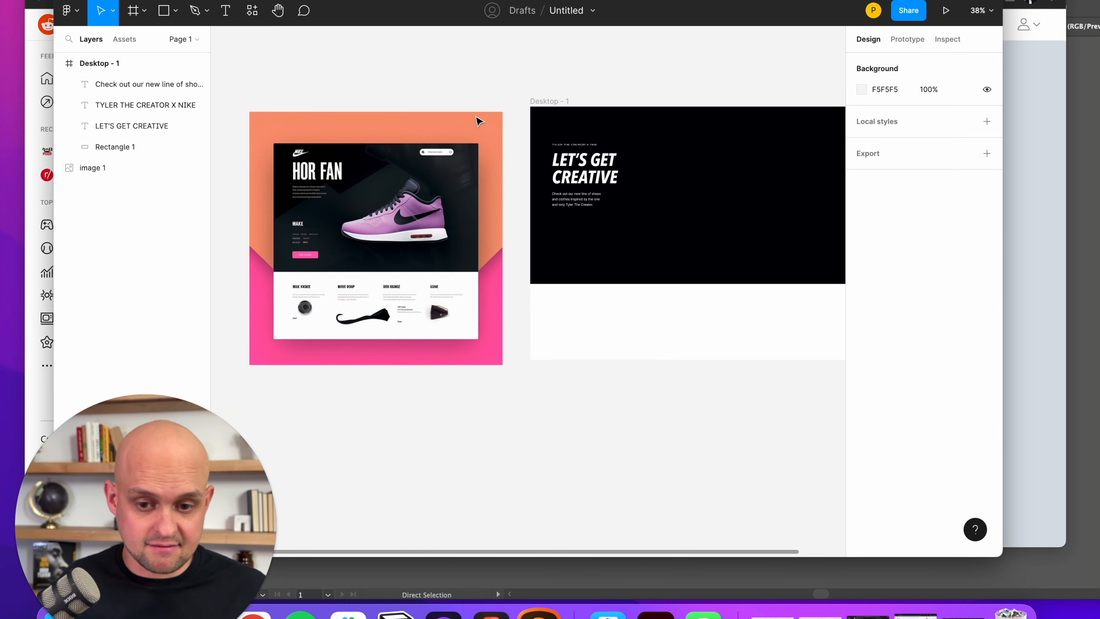
{"action": "scroll", "coordinate": [576, 187], "scroll_direction": "up", "scroll_amount": 3}
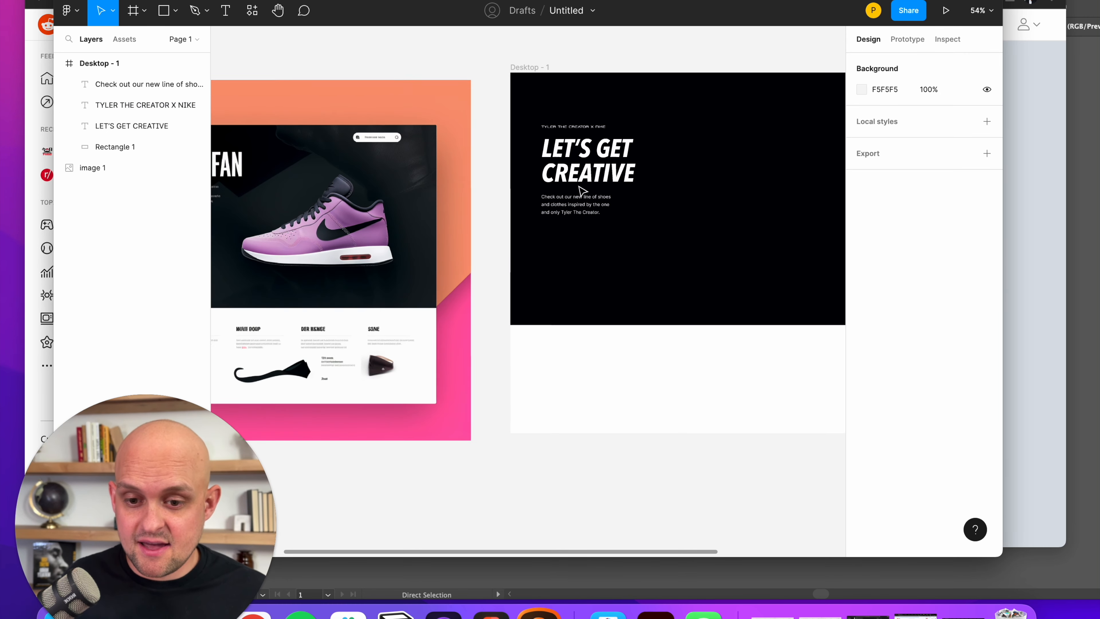
Duplicate the heading below the hero paragraph at about Y 494 and replace its text with "MAKE".
{"action": "left_click_drag", "start_coordinate": [594, 178], "coordinate": [594, 286]}
{"action": "scroll", "coordinate": [594, 286], "scroll_direction": "left", "scroll_amount": 3}
{"action": "double_click", "coordinate": [683, 281]}
{"action": "type", "text": "MAKE"}
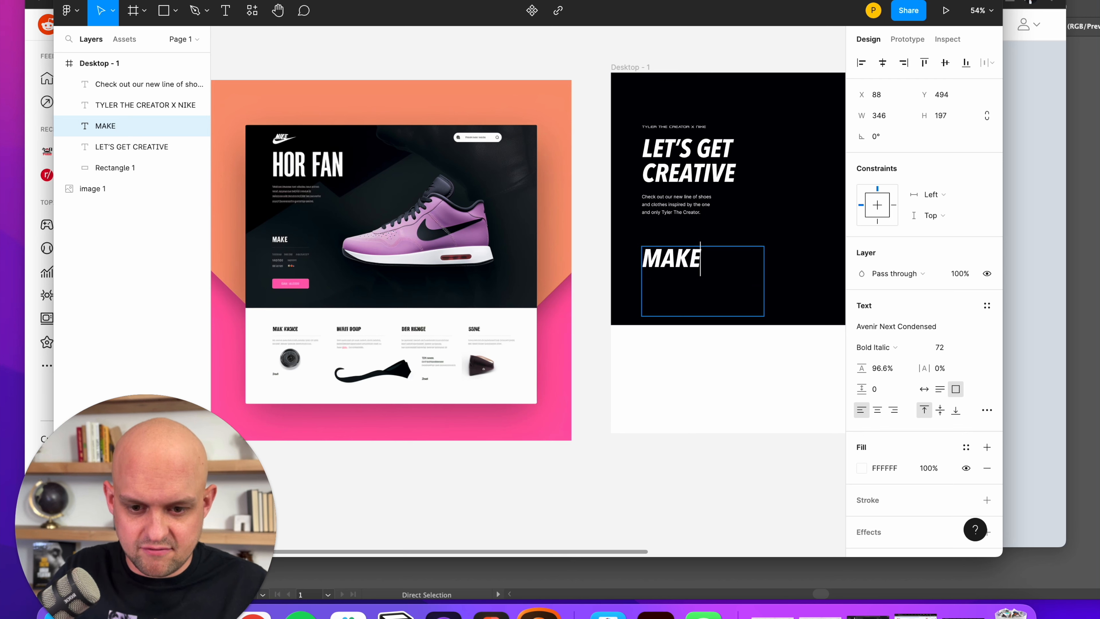
{"action": "key", "text": "Escape"}
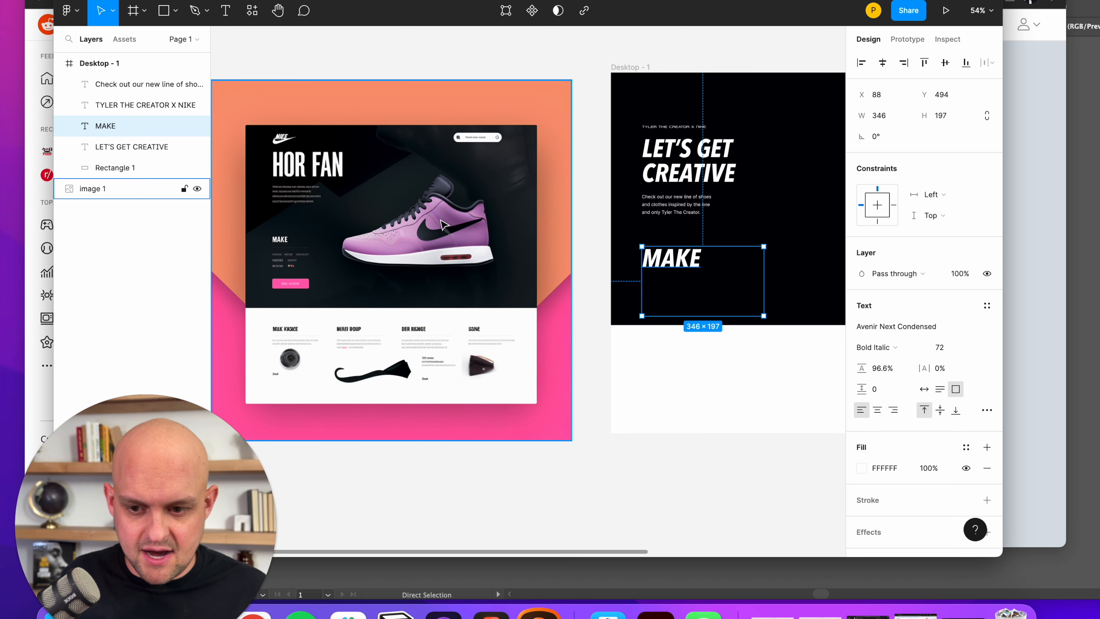
Shrink the MAKE text box to about 185 × 69 and reduce its font size to a small subheading.
{"action": "left_click_drag", "start_coordinate": [764, 315], "coordinate": [704, 271]}
{"action": "left_click", "coordinate": [939, 347]}
{"action": "type", "text": "42"}
{"action": "key", "text": "Return"}
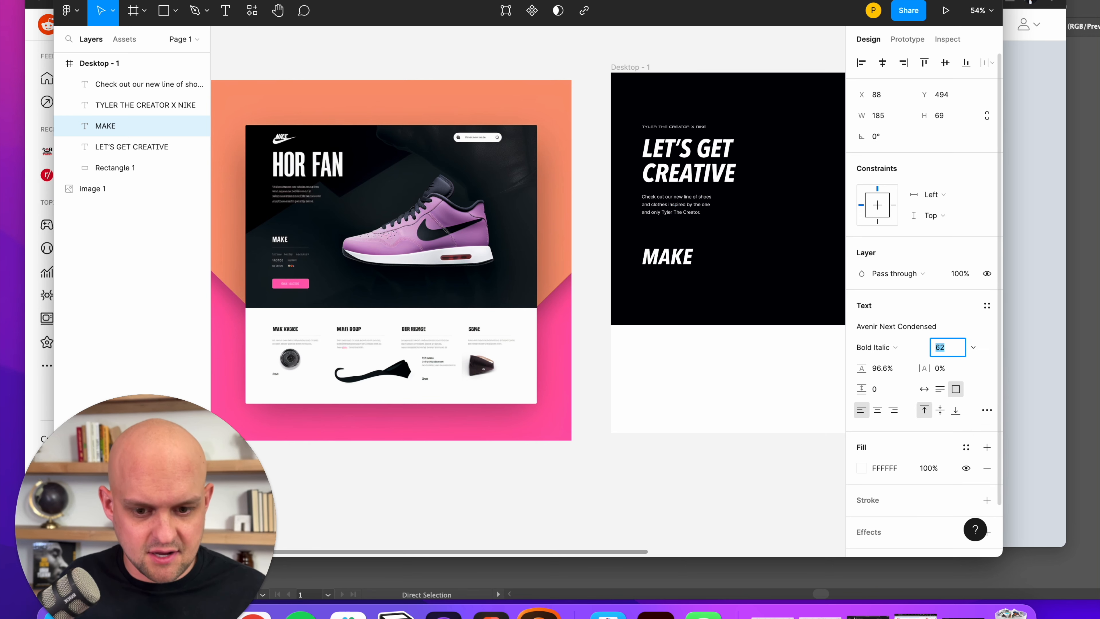
{"action": "left_click", "coordinate": [703, 389]}
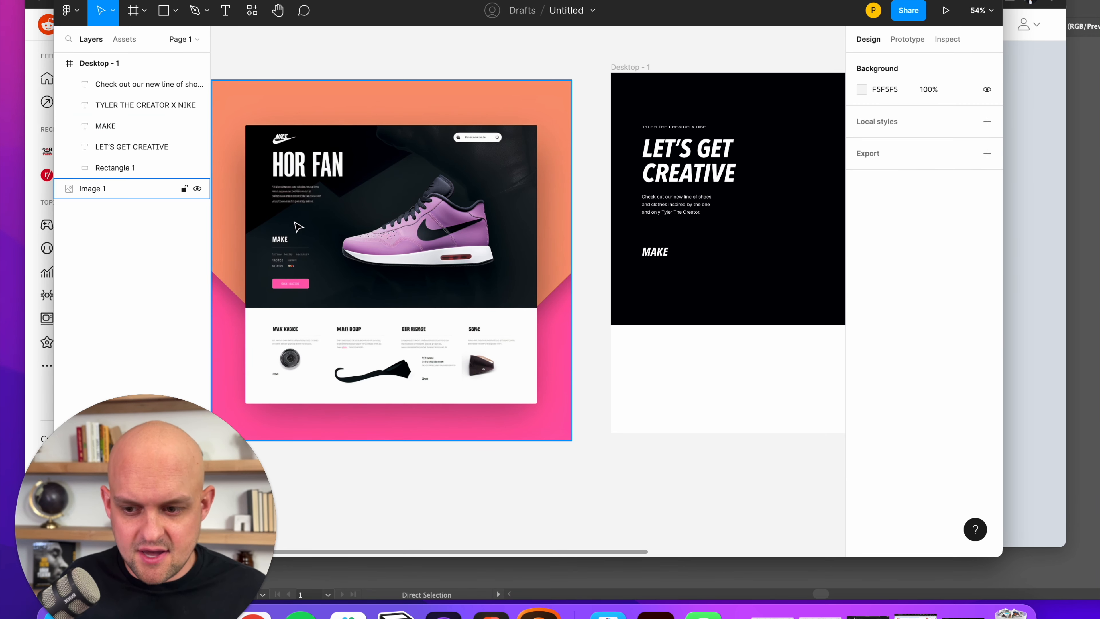
Examine the details under MAKE in the reference mockup, then look through Nike's Pegasus listings in the browser for product details.
{"action": "scroll", "coordinate": [276, 270], "scroll_direction": "up", "scroll_amount": 5}
{"action": "scroll", "coordinate": [279, 278], "scroll_direction": "up", "scroll_amount": 3}
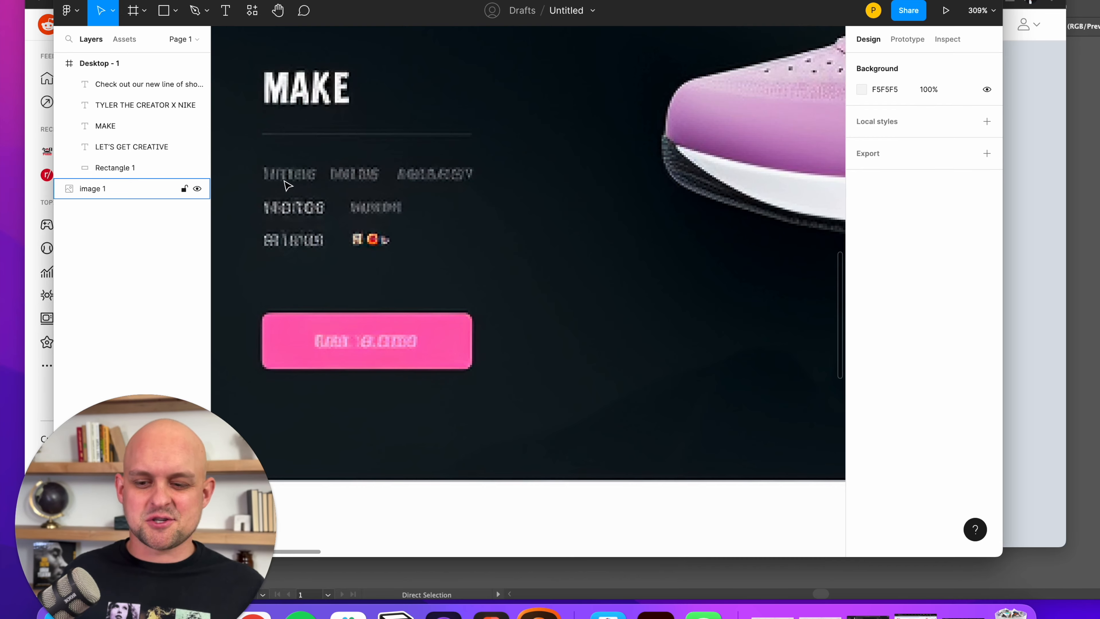
{"action": "scroll", "coordinate": [397, 255], "scroll_direction": "down", "scroll_amount": 8}
{"action": "key", "text": "super+Tab"}
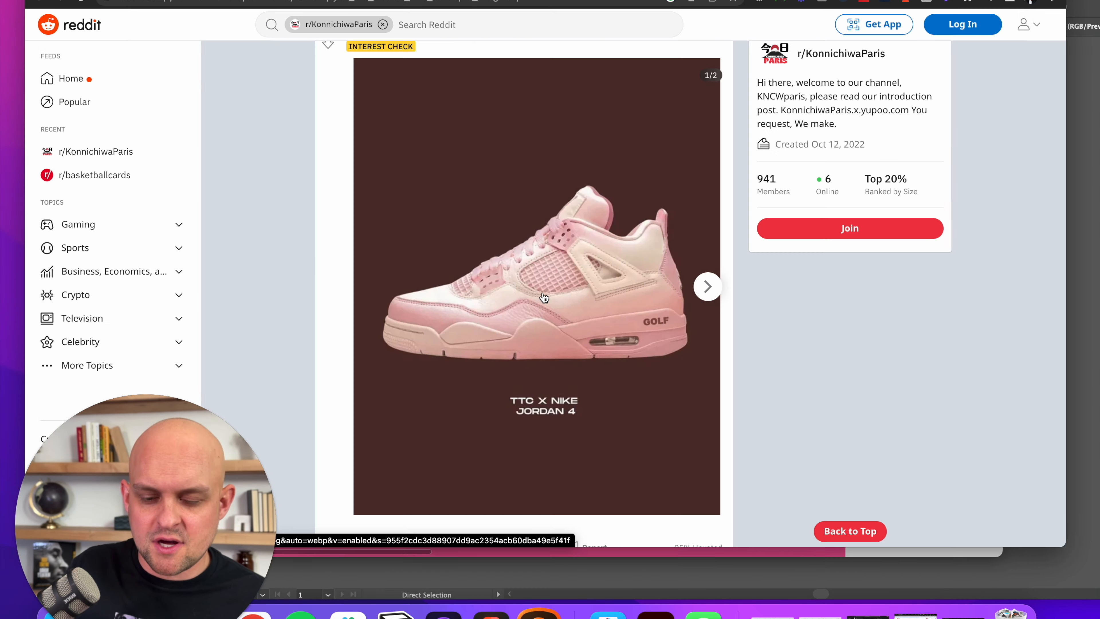
{"action": "key", "text": "ctrl+Tab"}
{"action": "scroll", "coordinate": [587, 266], "scroll_direction": "up", "scroll_amount": 15}
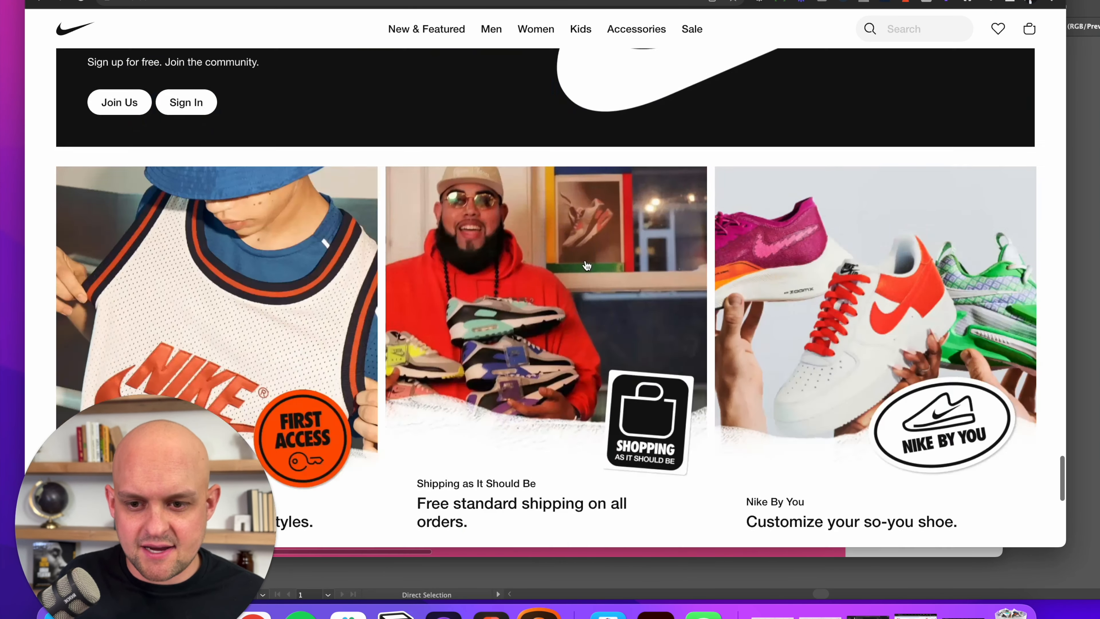
{"action": "scroll", "coordinate": [586, 264], "scroll_direction": "up", "scroll_amount": 10}
{"action": "scroll", "coordinate": [584, 263], "scroll_direction": "down", "scroll_amount": 3}
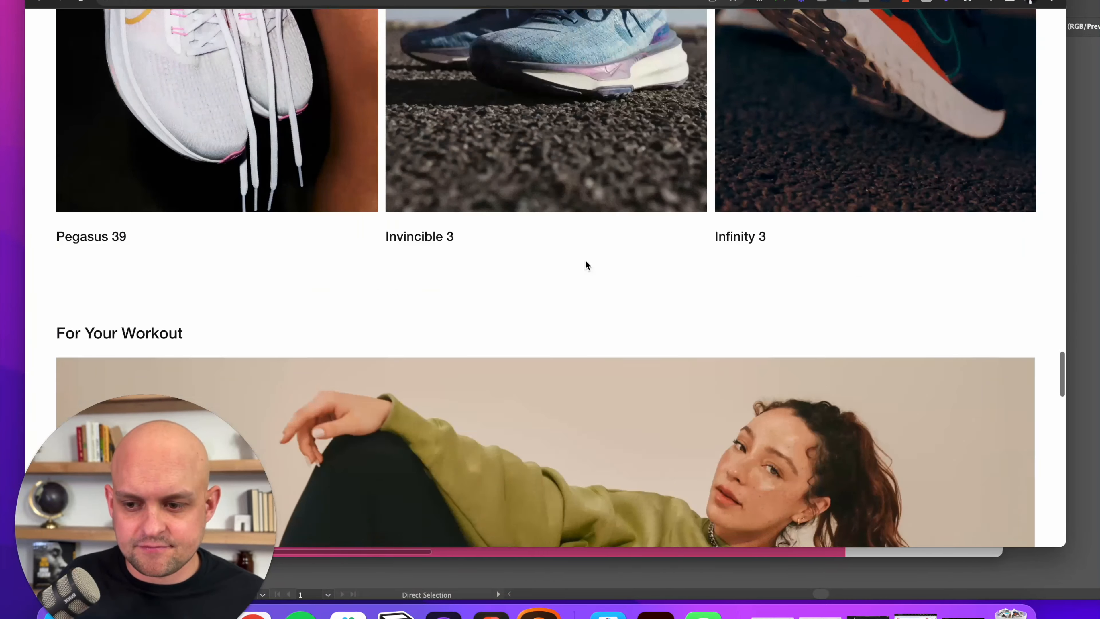
{"action": "left_click", "coordinate": [208, 148]}
{"action": "scroll", "coordinate": [411, 196], "scroll_direction": "down", "scroll_amount": 3}
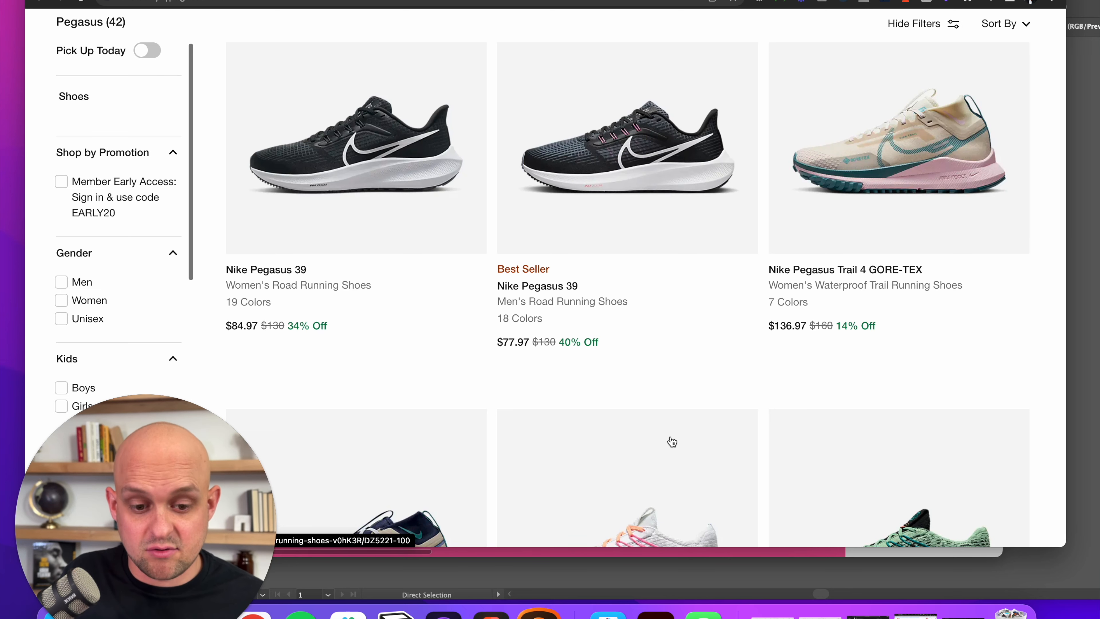
Switch back to Figma and draw a horizontal line about 129 px long beneath the MAKE subheading with the Pen tool.
{"action": "key", "text": "super+Tab"}
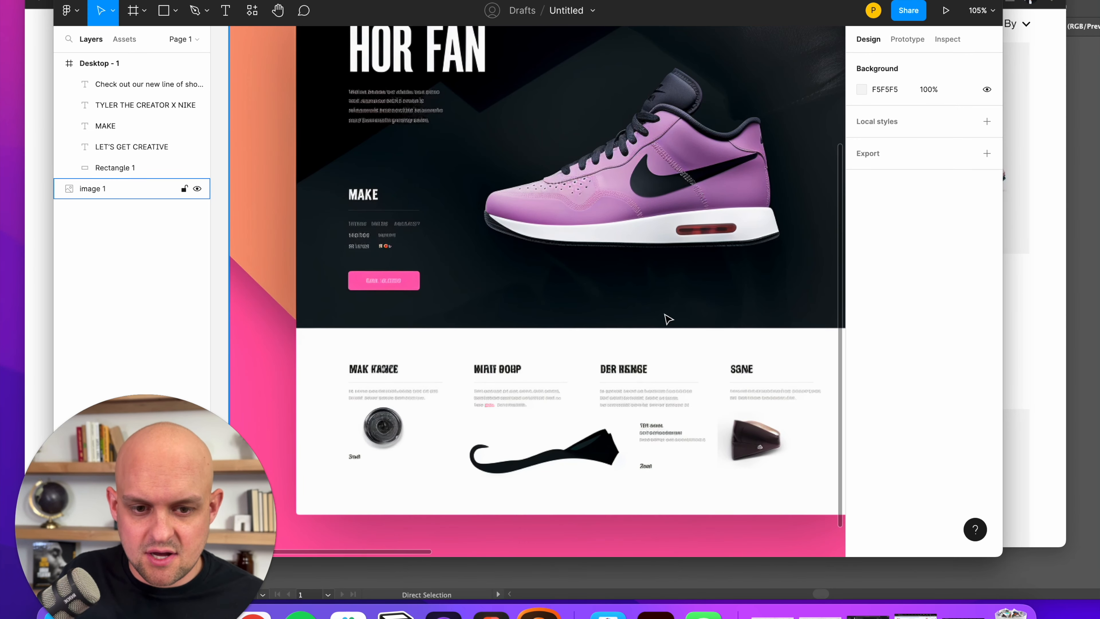
{"action": "scroll", "coordinate": [668, 320], "scroll_direction": "down", "scroll_amount": 5}
{"action": "scroll", "coordinate": [666, 320], "scroll_direction": "right", "scroll_amount": 5}
{"action": "scroll", "coordinate": [663, 278], "scroll_direction": "up", "scroll_amount": 10}
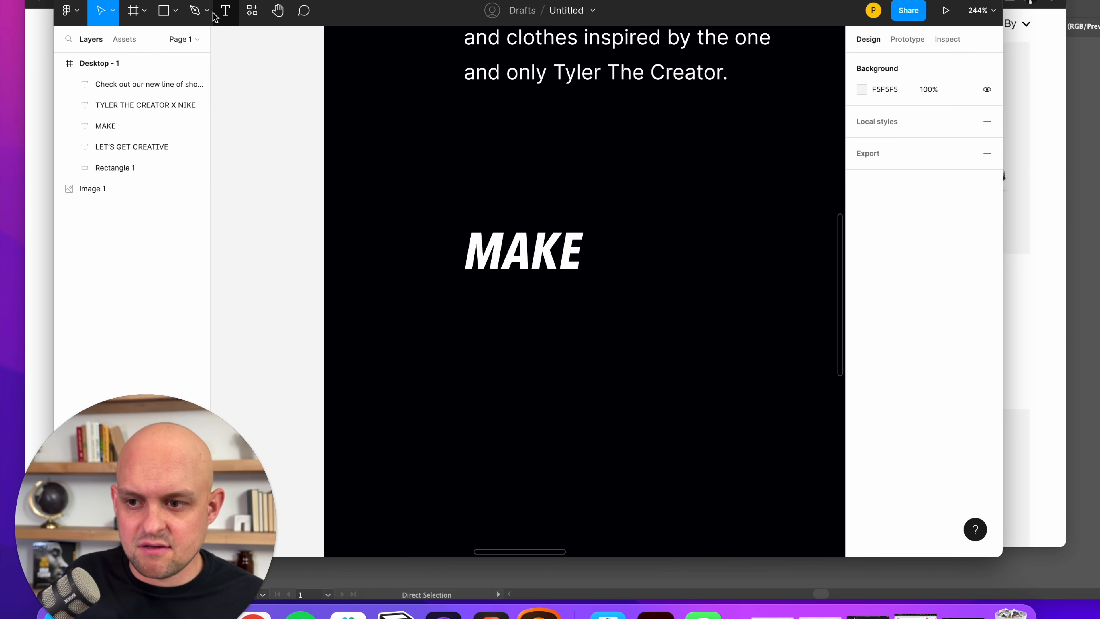
{"action": "left_click", "coordinate": [207, 10]}
{"action": "left_click", "coordinate": [182, 43]}
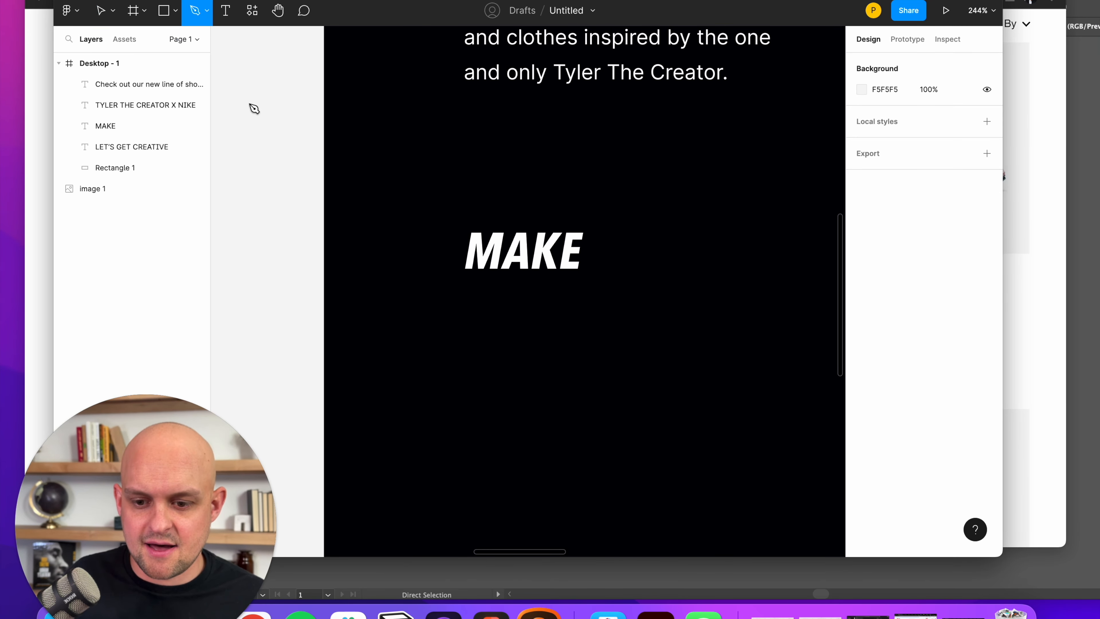
{"action": "left_click", "coordinate": [464, 295]}
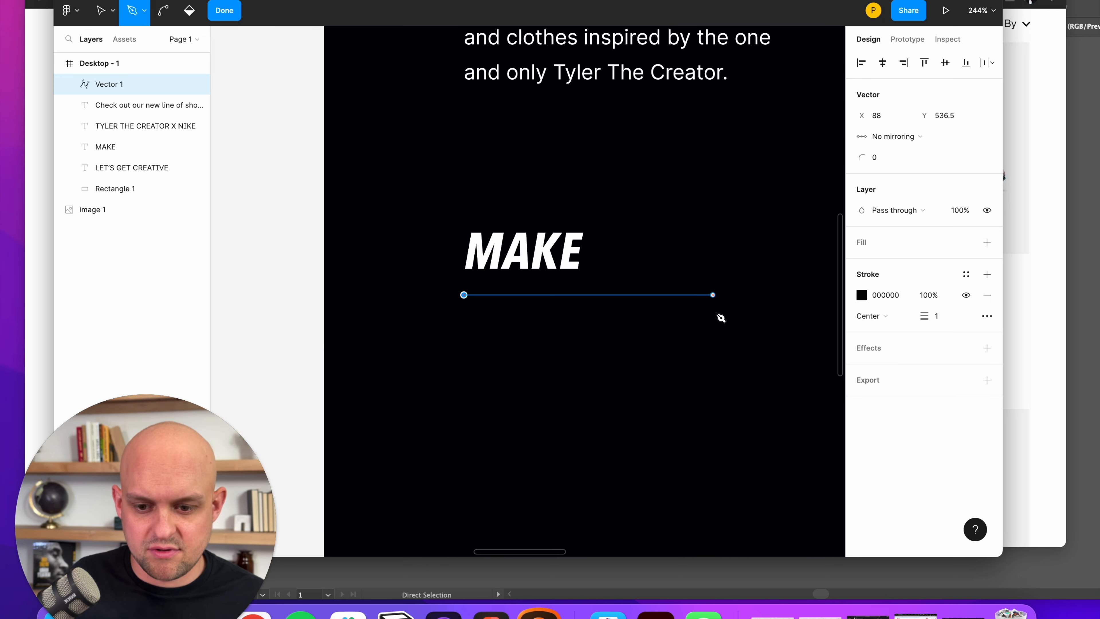
{"action": "left_click", "coordinate": [669, 295], "text": "shift"}
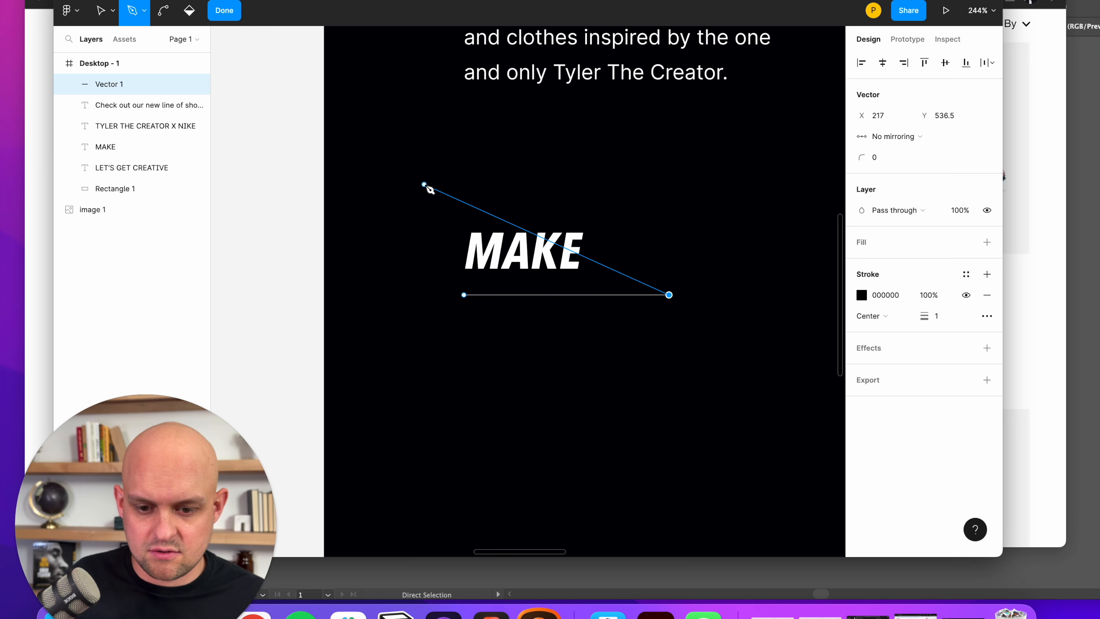
{"action": "key", "text": "Escape"}
Set the stroke color of the line under MAKE to white.
{"action": "left_click", "coordinate": [864, 358]}
{"action": "left_click_drag", "start_coordinate": [759, 281], "coordinate": [609, 179]}
{"action": "left_click", "coordinate": [677, 166]}
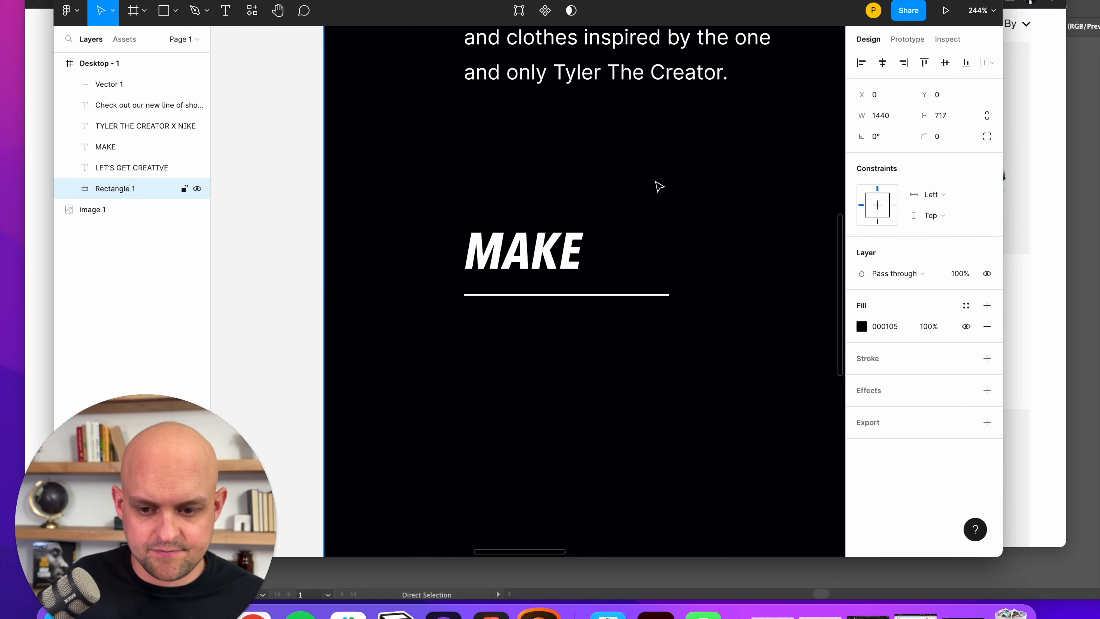
Duplicate the hero paragraph and place the copy below the white line, at about X 88, Y 563.
{"action": "scroll", "coordinate": [561, 219], "scroll_direction": "down", "scroll_amount": 6}
{"action": "scroll", "coordinate": [559, 214], "scroll_direction": "up", "scroll_amount": 3}
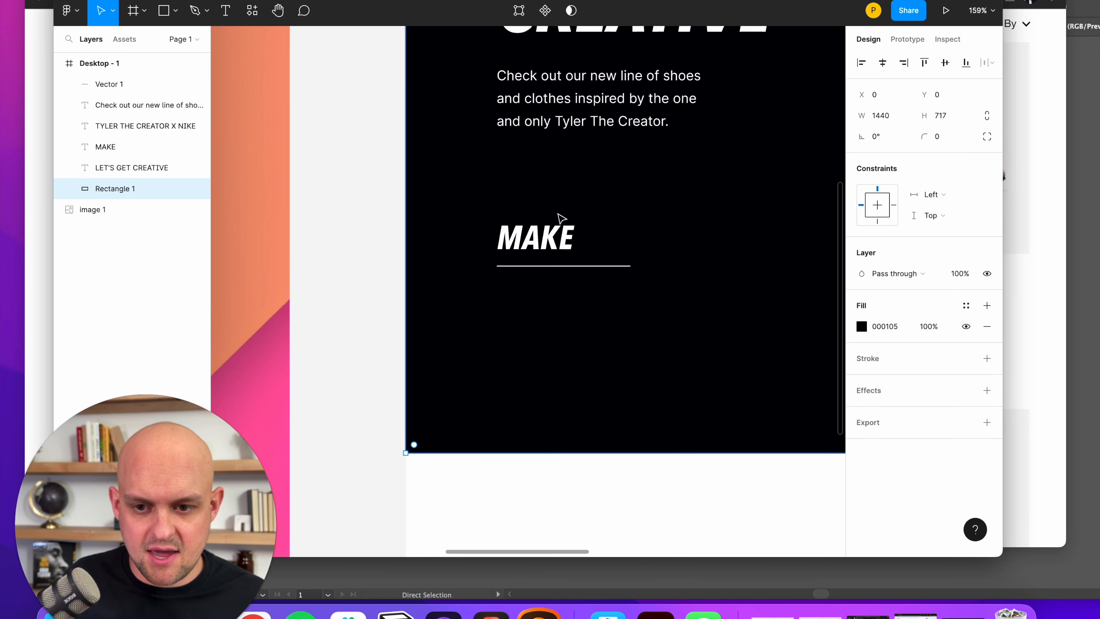
{"action": "left_click_drag", "start_coordinate": [576, 123], "coordinate": [560, 297]}
{"action": "key", "text": "super+z"}
{"action": "left_click", "coordinate": [560, 98]}
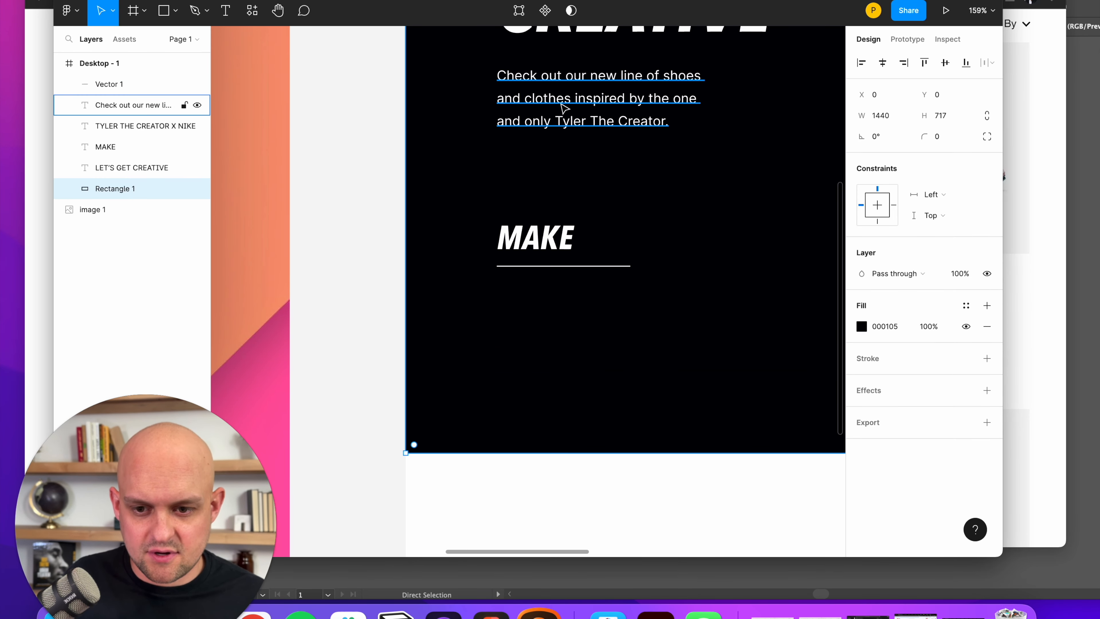
{"action": "left_click_drag", "start_coordinate": [562, 110], "coordinate": [591, 339]}
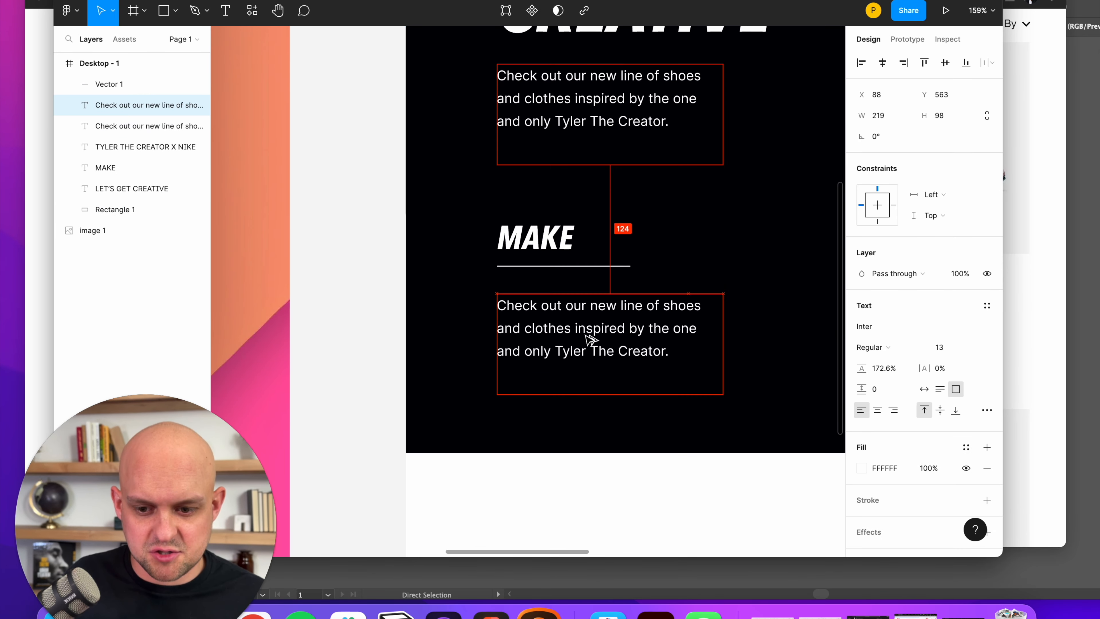
Look up the shoe's name in the browser's Reddit post and replace the copied paragraph in Figma with "TTC X NIKE Jordan 4".
{"action": "double_click", "coordinate": [659, 353]}
{"action": "key", "text": "super+Tab"}
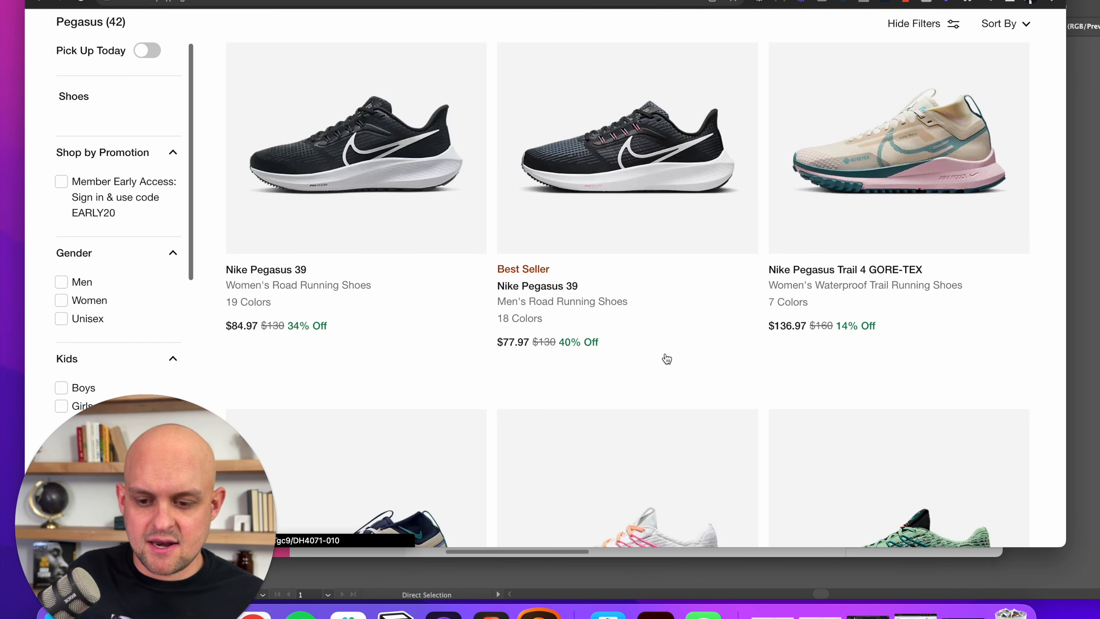
{"action": "key", "text": "ctrl+Tab"}
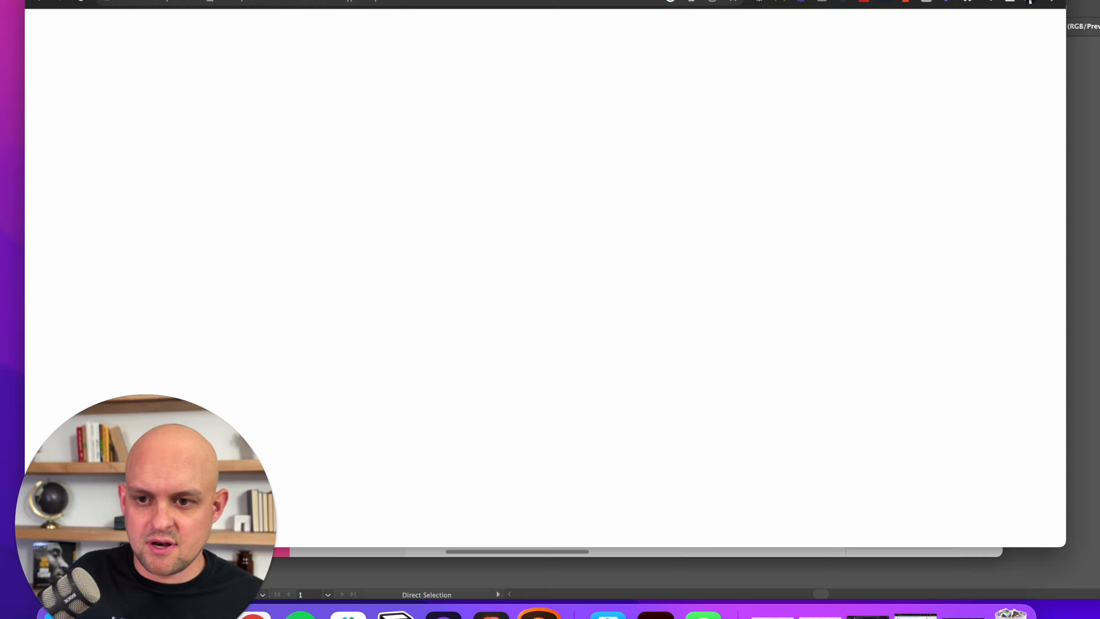
{"action": "key", "text": "ctrl+Tab"}
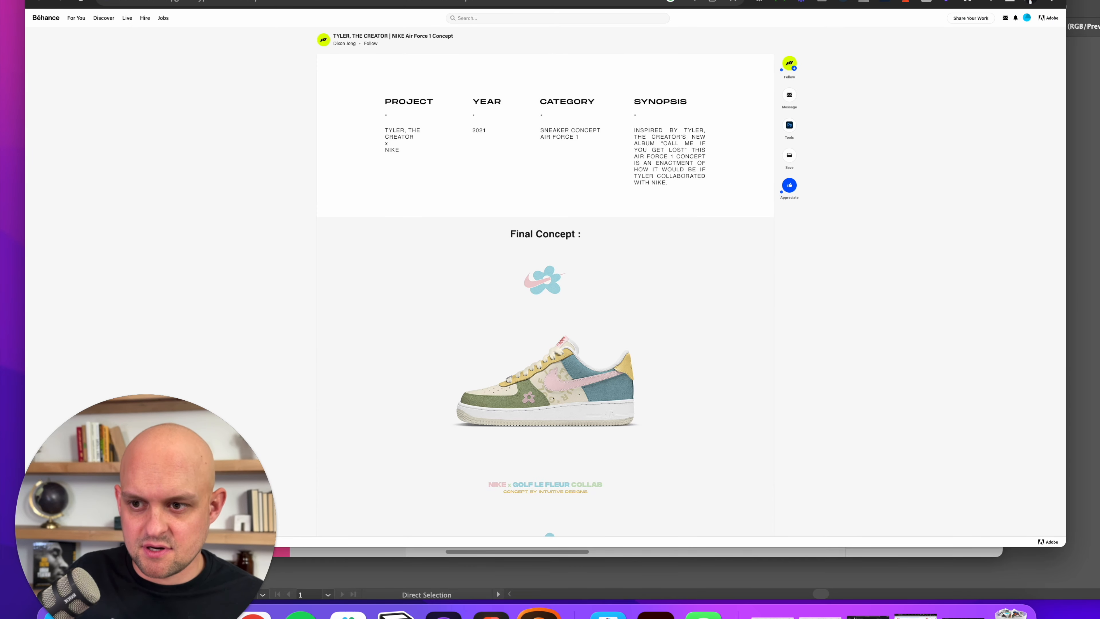
{"action": "key", "text": "ctrl+Tab"}
{"action": "key", "text": "ctrl+Tab"}
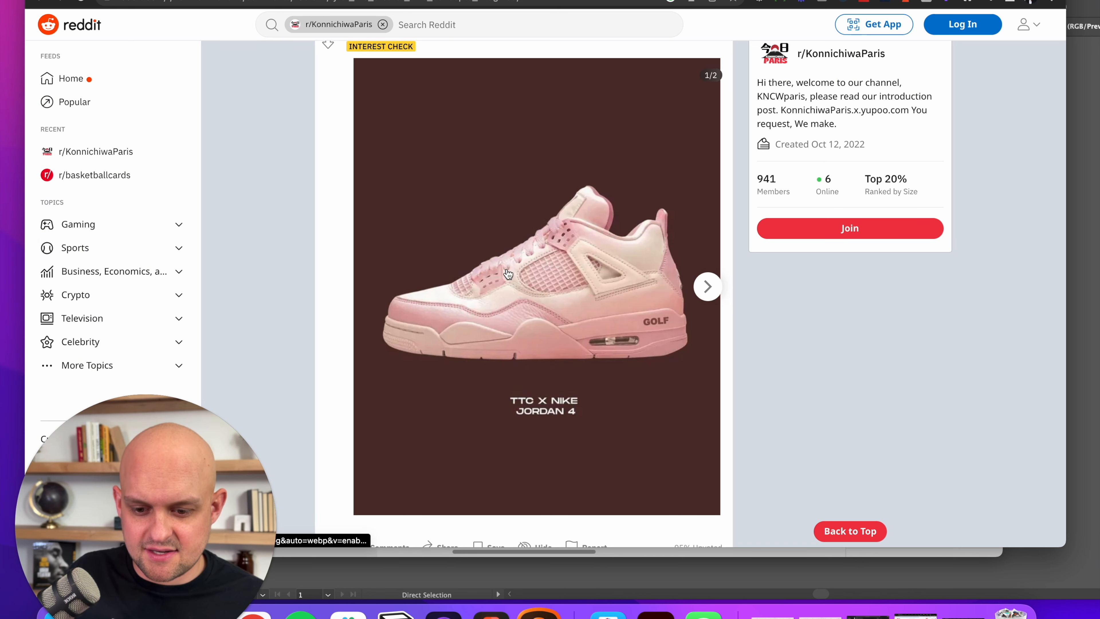
{"action": "key", "text": "super+Tab"}
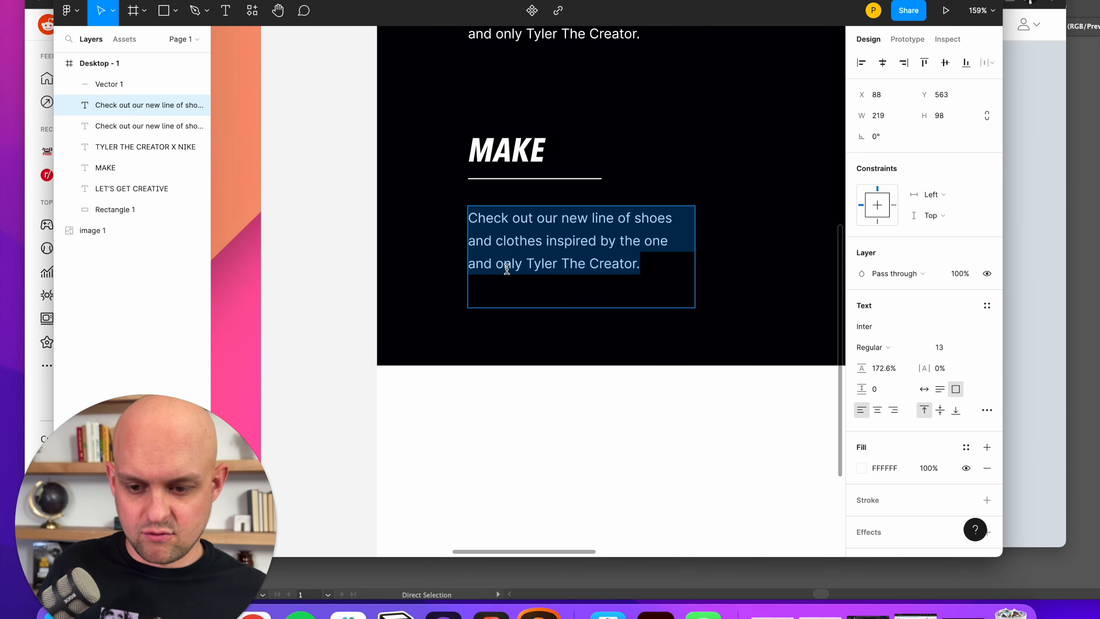
{"action": "type", "text": "TTC X"}
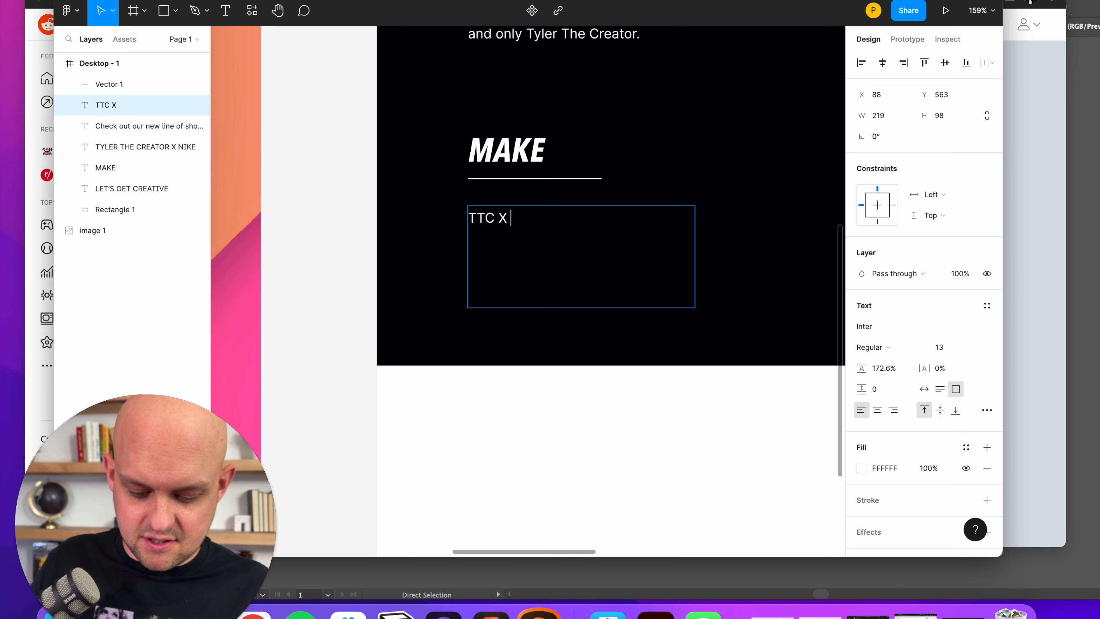
{"action": "type", "text": " NIKE Jordan"}
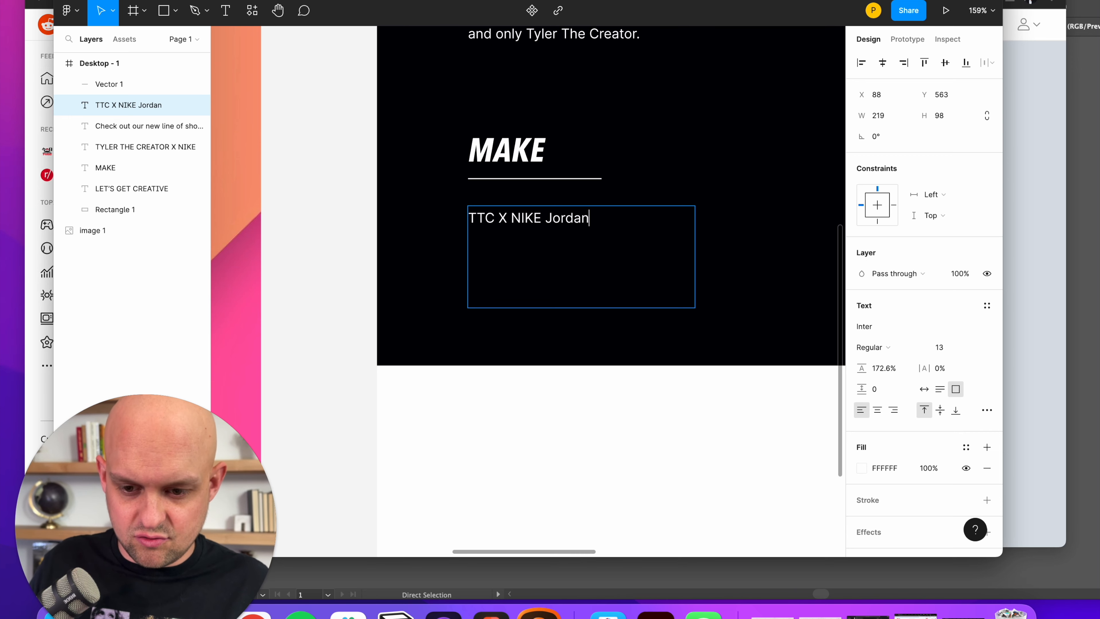
{"action": "type", "text": " 4"}
{"action": "key", "text": "super+Tab"}
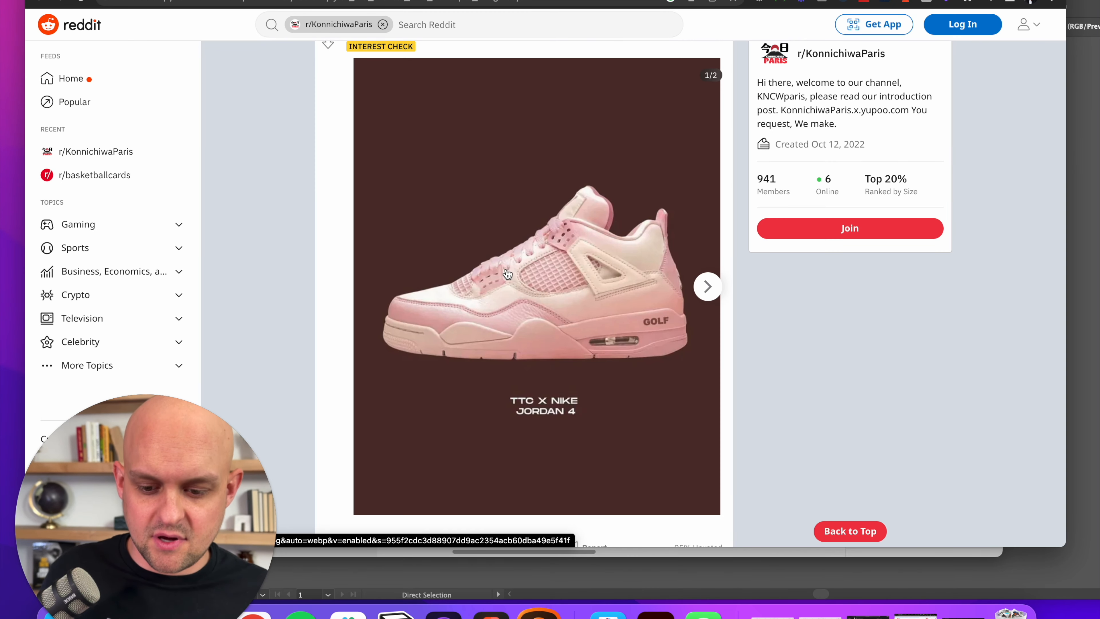
{"action": "key", "text": "super+Tab"}
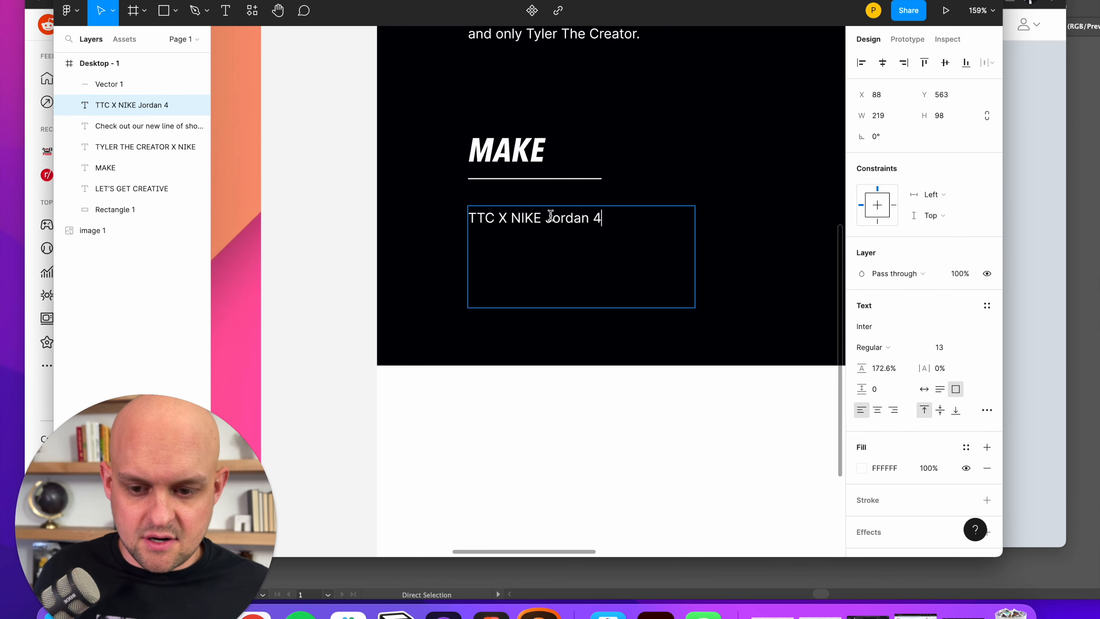
Make the words "TTC X NIKE" bold in the product text.
{"action": "right_click", "coordinate": [478, 219]}
{"action": "left_click_drag", "start_coordinate": [542, 218], "coordinate": [470, 217]}
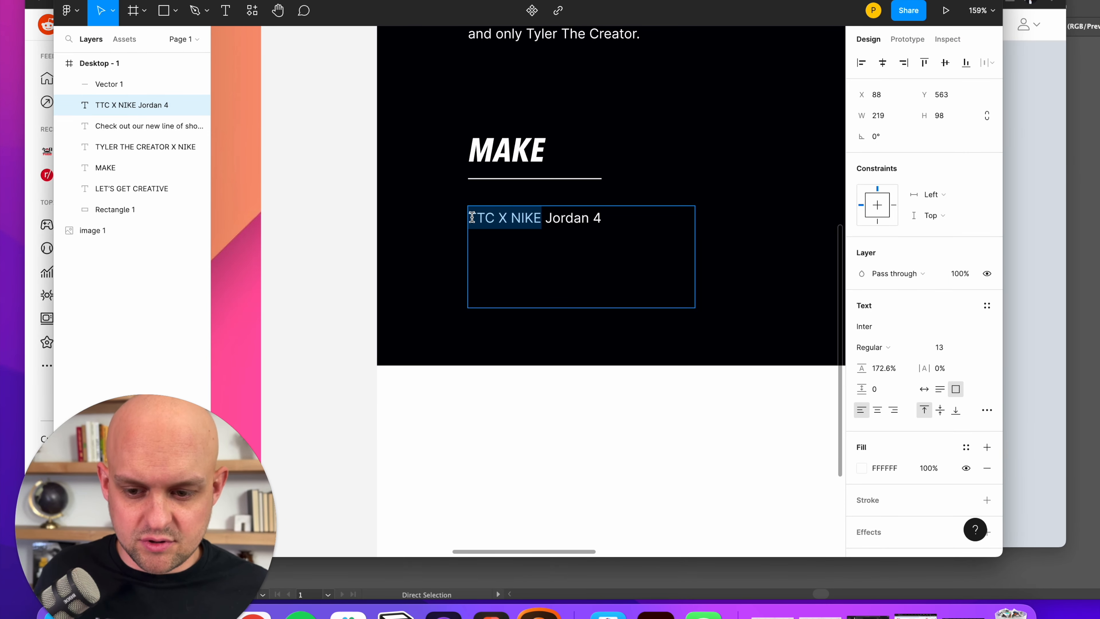
{"action": "left_click", "coordinate": [894, 346]}
{"action": "left_click", "coordinate": [898, 379]}
{"action": "scroll", "coordinate": [563, 225], "scroll_direction": "up", "scroll_amount": 2}
Add a second line reading "Price: $249" to the product text, with only the first letter of Price capitalized.
{"action": "left_click", "coordinate": [634, 254]}
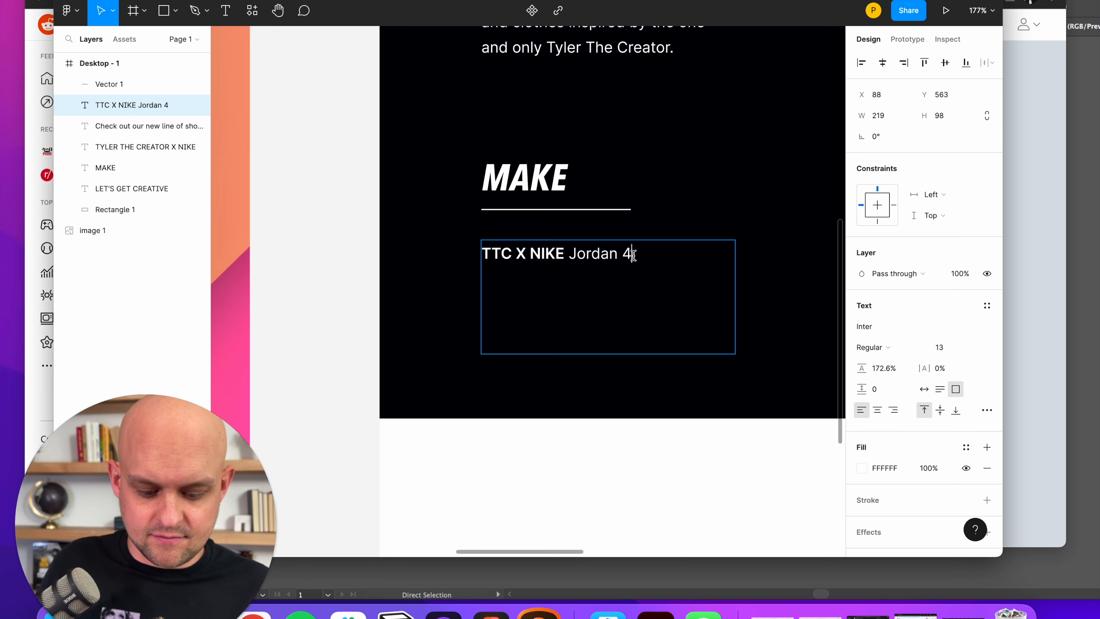
{"action": "key", "text": "Return"}
{"action": "type", "text": "P"}
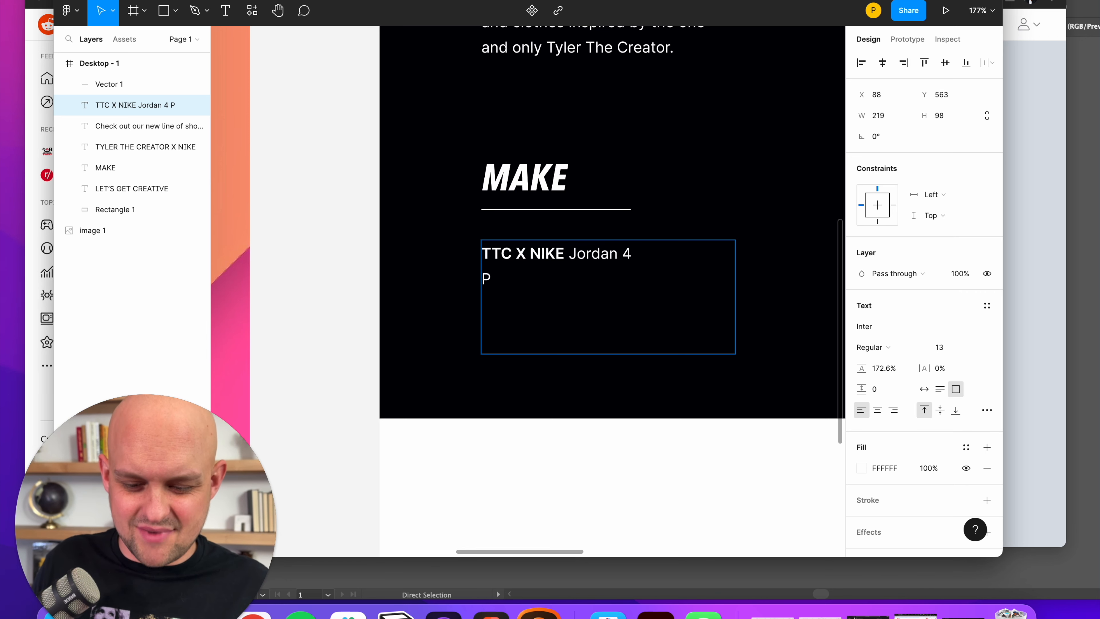
{"action": "type", "text": "RICE"}
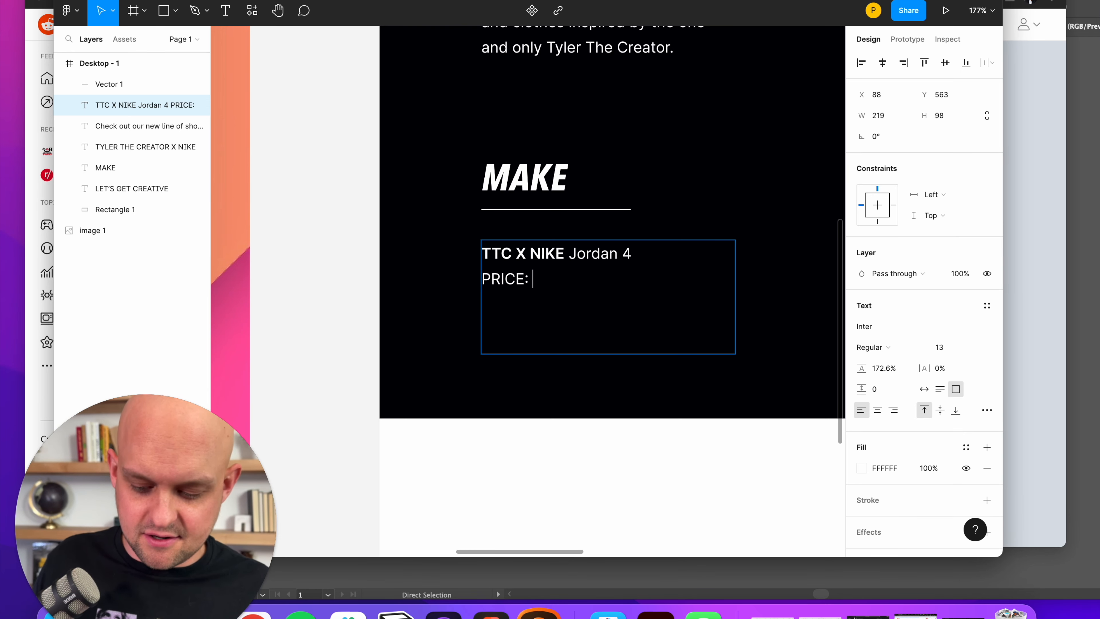
{"action": "type", "text": ": $249"}
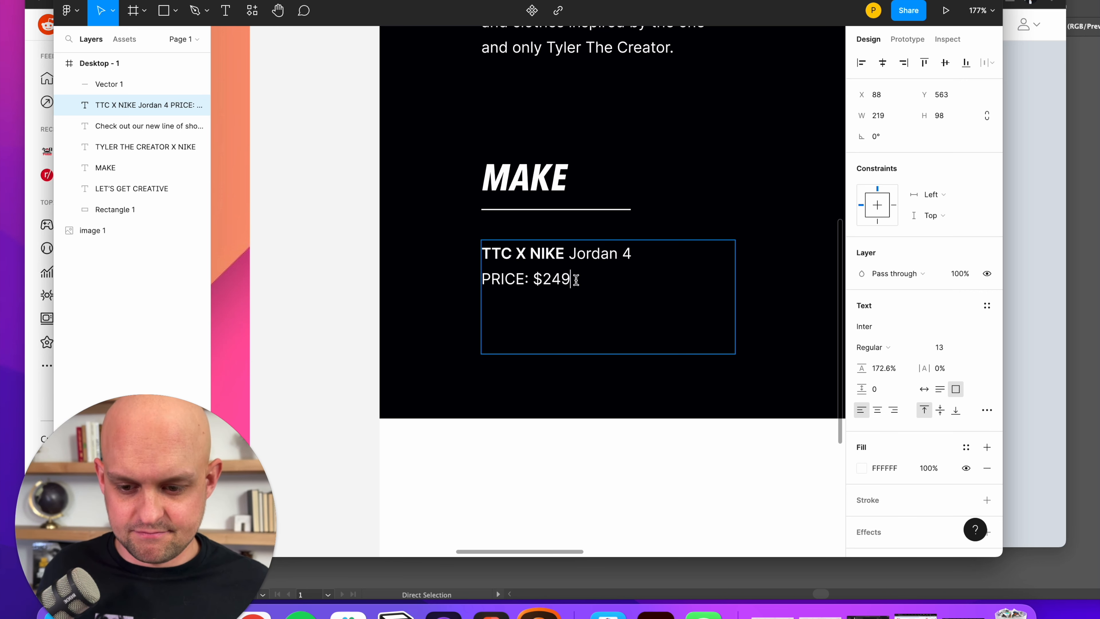
{"action": "left_click_drag", "start_coordinate": [525, 279], "coordinate": [480, 279]}
{"action": "type", "text": "Price"}
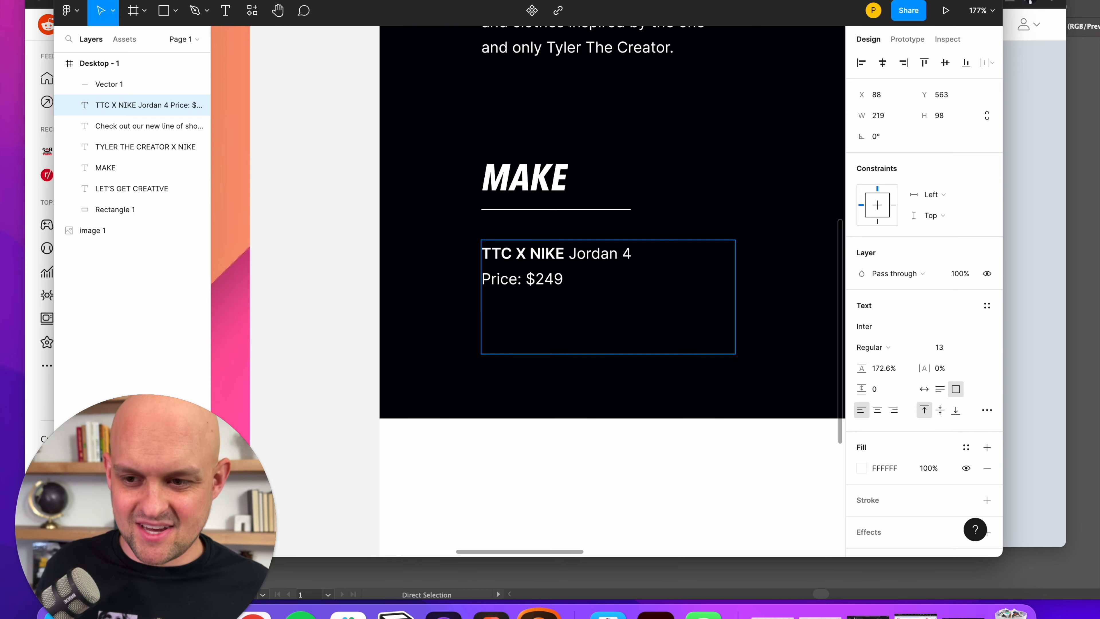
Check Nike's shoe listings in the browser and add a third product text line in Figma reading "Lifestyle - Tyler The Creator".
{"action": "key", "text": "super+Tab"}
{"action": "key", "text": "ctrl+Tab"}
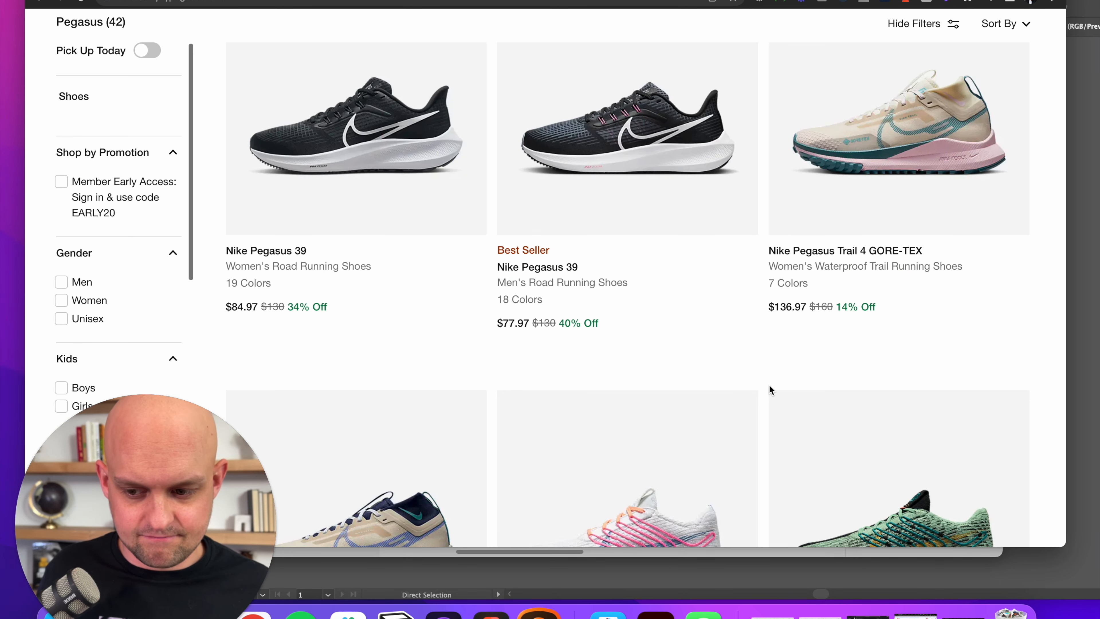
{"action": "key", "text": "super+Tab"}
{"action": "type", "text": "Li"}
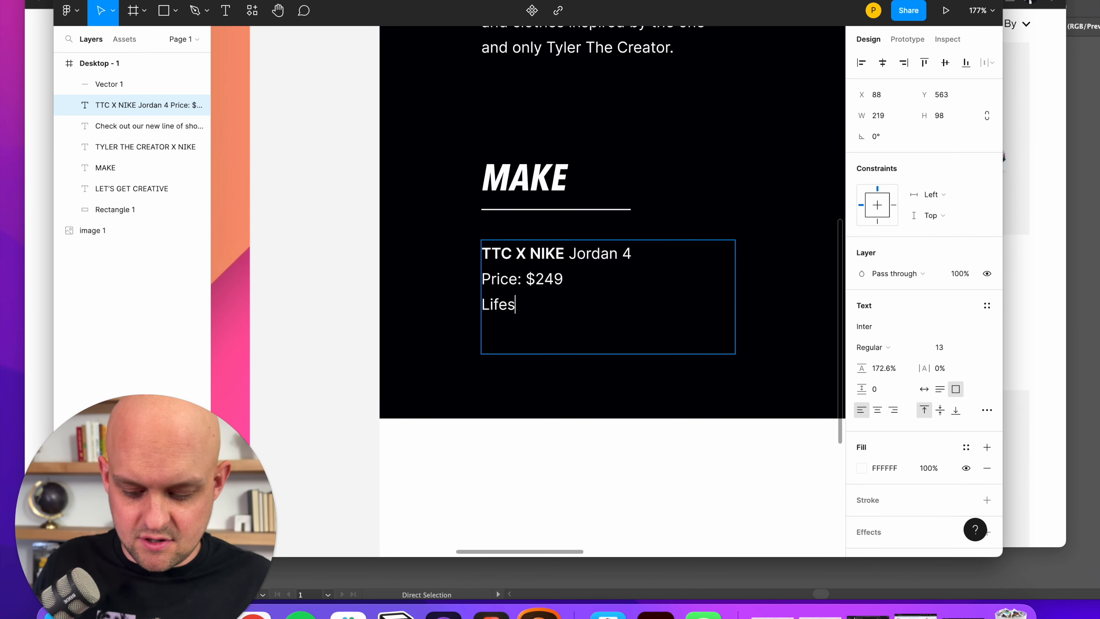
{"action": "type", "text": "festyle"}
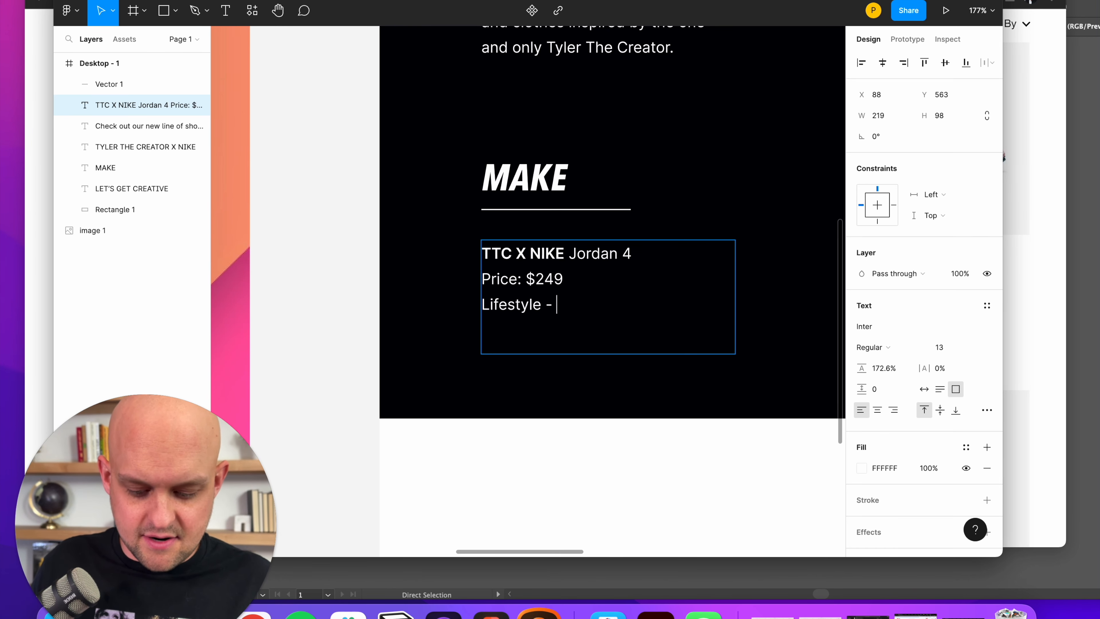
{"action": "type", "text": "- Tyler The Creator"}
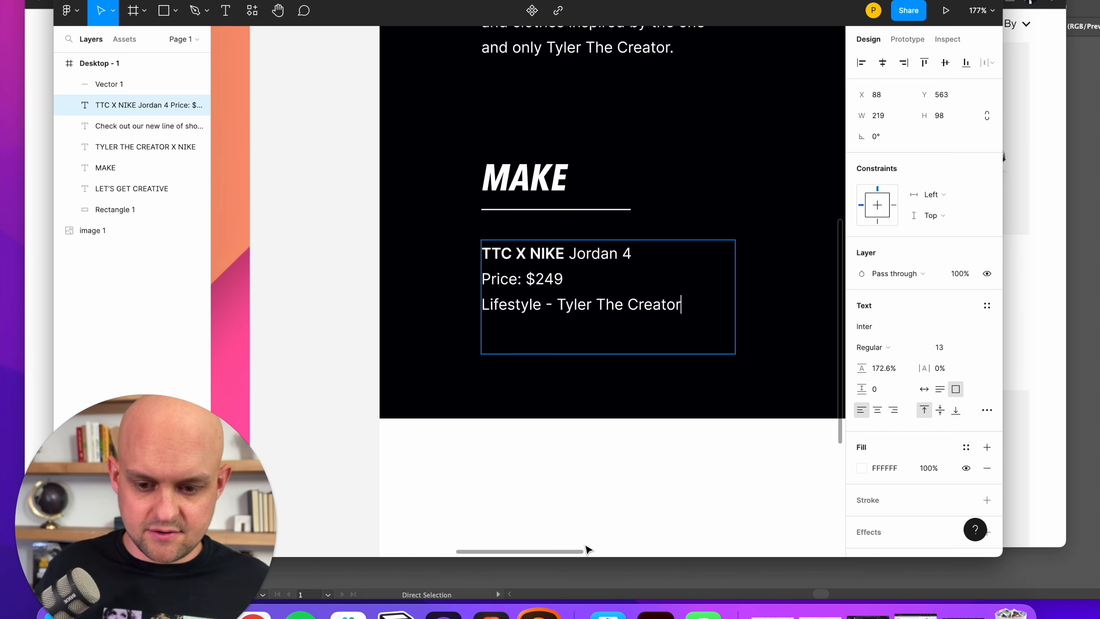
{"action": "left_click", "coordinate": [565, 508]}
{"action": "left_click", "coordinate": [566, 508]}
Move the product text block up to Y 556 and set its font size to 11.
{"action": "scroll", "coordinate": [566, 508], "scroll_direction": "down", "scroll_amount": 5}
{"action": "scroll", "coordinate": [583, 401], "scroll_direction": "up", "scroll_amount": 6}
{"action": "left_click", "coordinate": [517, 396]}
{"action": "left_click_drag", "start_coordinate": [519, 401], "coordinate": [504, 390]}
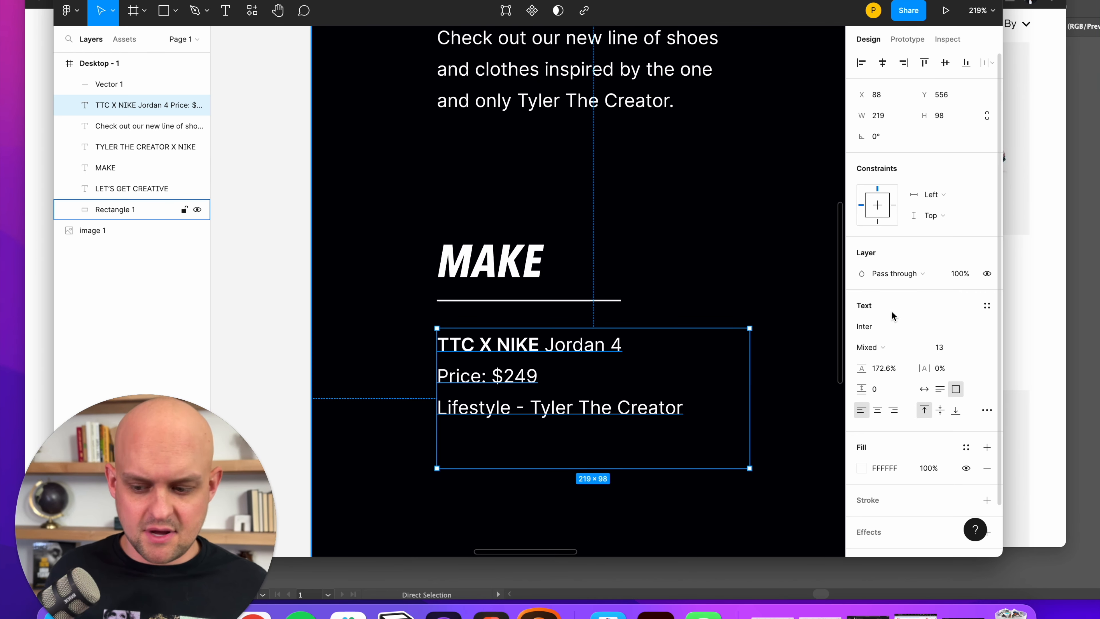
{"action": "left_click", "coordinate": [945, 348]}
{"action": "type", "text": "11"}
{"action": "key", "text": "Return"}
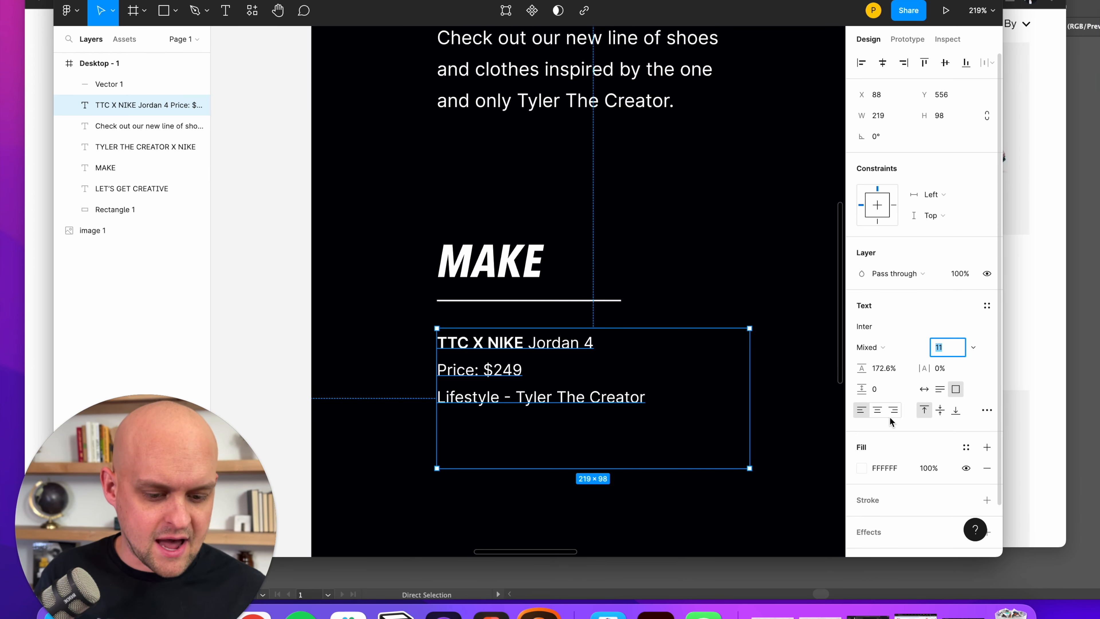
Change the product text's fill from white to light grey BFBFBF.
{"action": "left_click", "coordinate": [865, 467]}
{"action": "left_click_drag", "start_coordinate": [695, 288], "coordinate": [669, 270]}
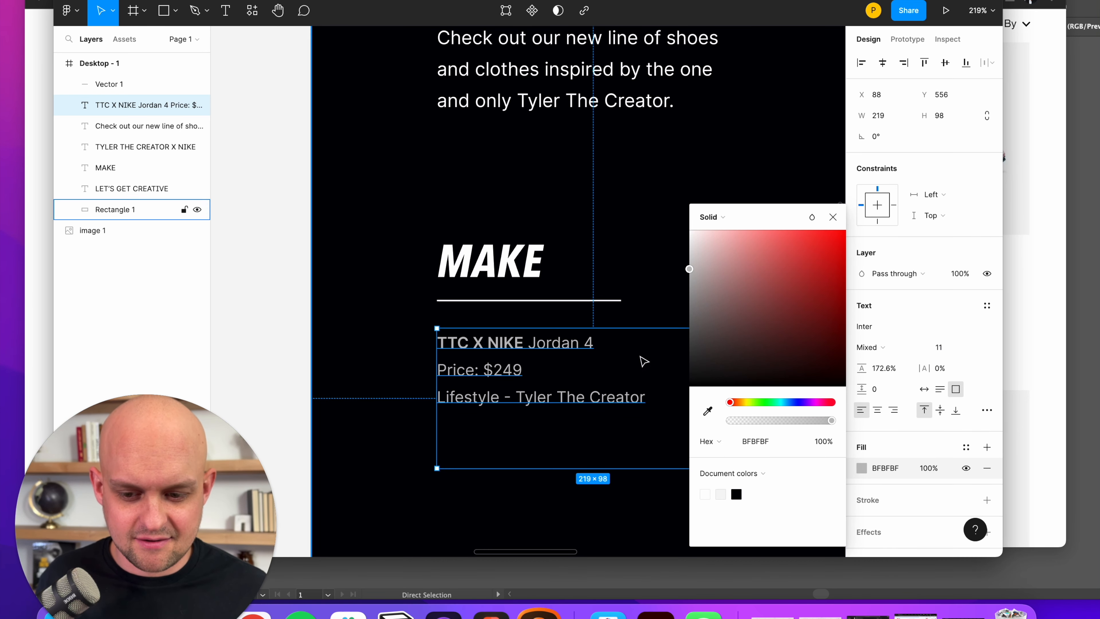
{"action": "left_click", "coordinate": [409, 406]}
Reduce the MAKE heading's font size to 29.
{"action": "left_click", "coordinate": [486, 271]}
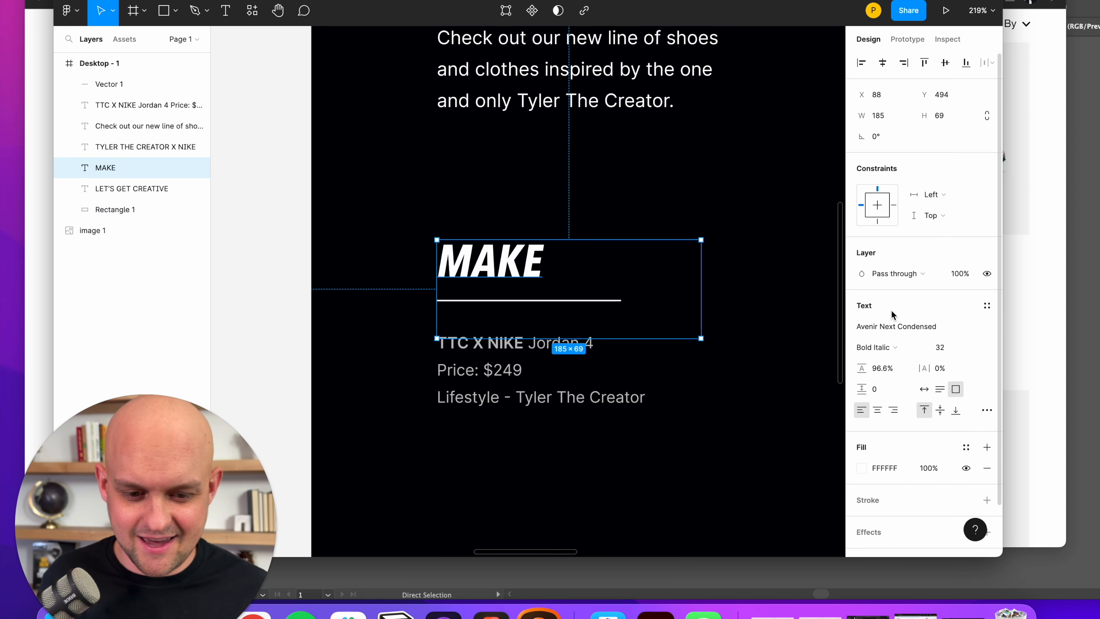
{"action": "left_click", "coordinate": [946, 347]}
{"action": "key", "text": "Down"}
{"action": "key", "text": "Down"}
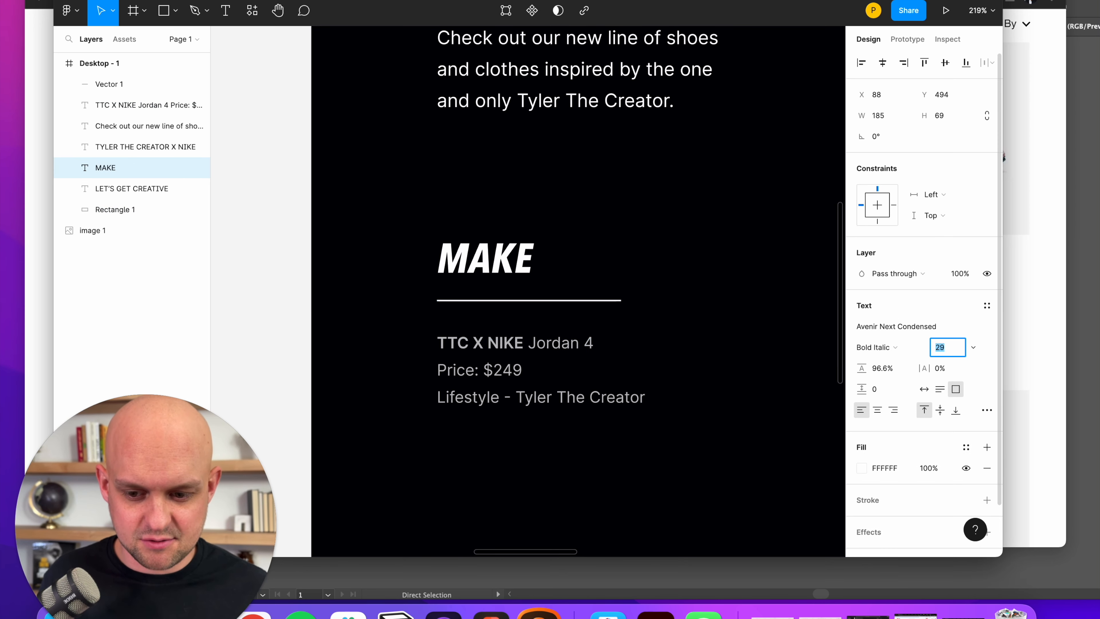
Compare the MAKE section with the same section in the reference mockup, checking heading size, divider and text spacing.
{"action": "scroll", "coordinate": [696, 235], "scroll_direction": "down", "scroll_amount": 5}
{"action": "scroll", "coordinate": [697, 236], "scroll_direction": "down", "scroll_amount": 2}
{"action": "scroll", "coordinate": [699, 237], "scroll_direction": "left", "scroll_amount": 8}
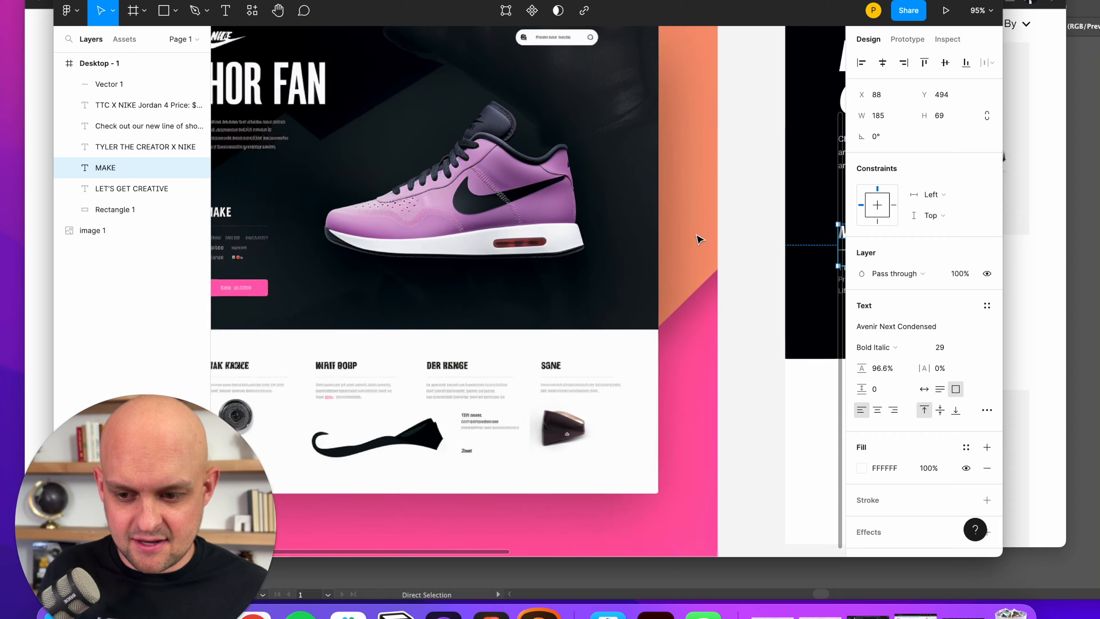
{"action": "scroll", "coordinate": [444, 238], "scroll_direction": "up", "scroll_amount": 6}
{"action": "scroll", "coordinate": [443, 237], "scroll_direction": "down", "scroll_amount": 3}
{"action": "scroll", "coordinate": [328, 237], "scroll_direction": "down", "scroll_amount": 4}
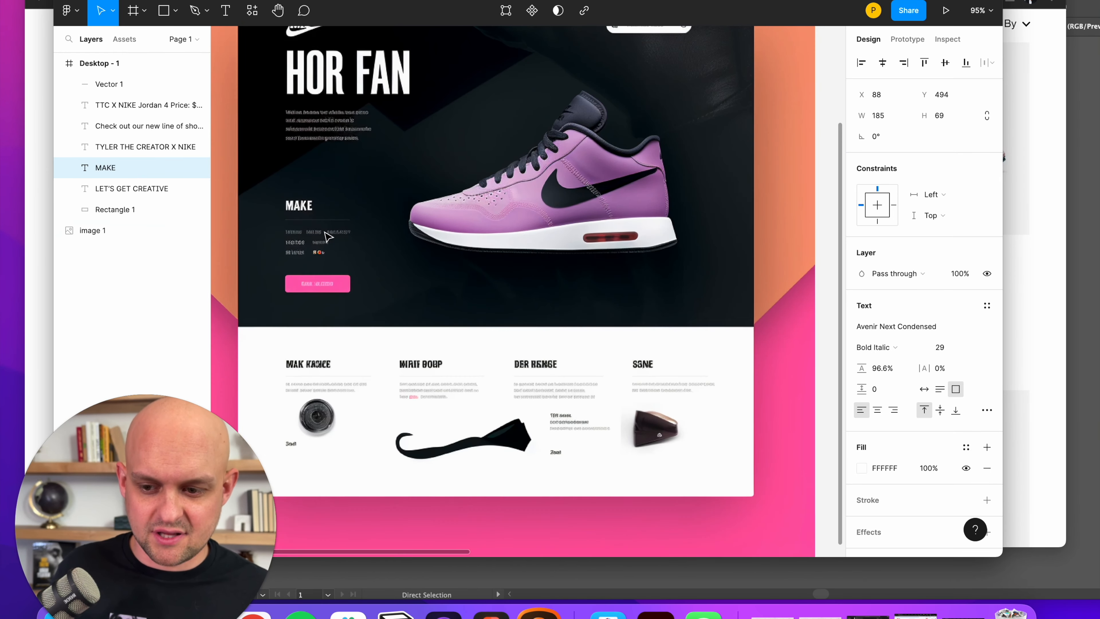
{"action": "scroll", "coordinate": [502, 260], "scroll_direction": "right", "scroll_amount": 8}
{"action": "scroll", "coordinate": [501, 258], "scroll_direction": "up", "scroll_amount": 3}
{"action": "scroll", "coordinate": [501, 259], "scroll_direction": "up", "scroll_amount": 6}
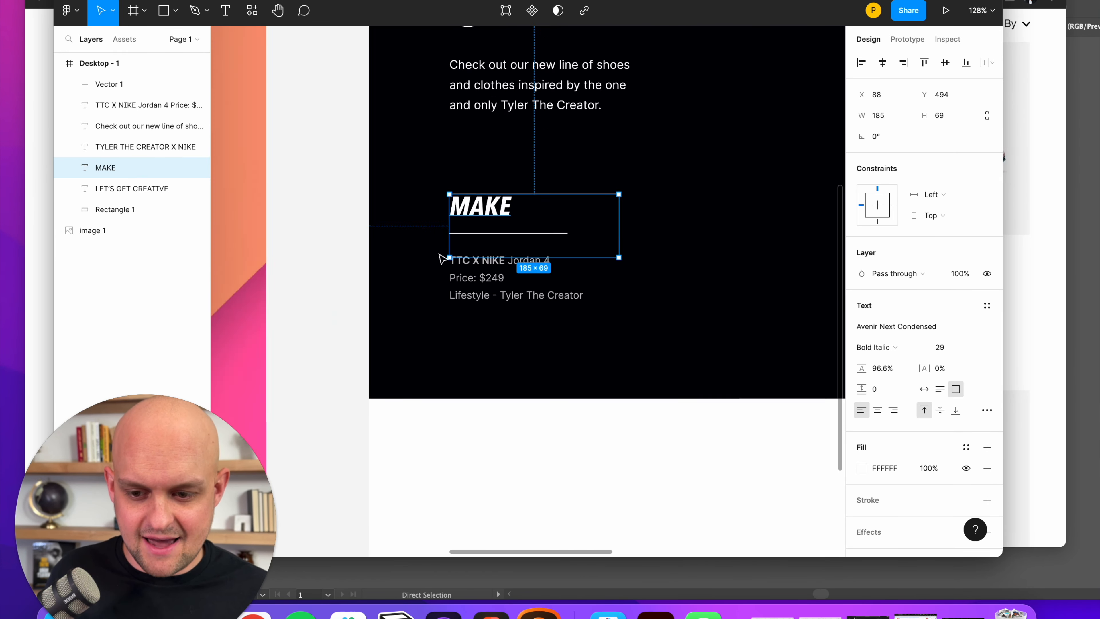
Move the white line under MAKE up to Y 531 and make its stroke thinner.
{"action": "left_click", "coordinate": [536, 216]}
{"action": "left_click_drag", "start_coordinate": [536, 218], "coordinate": [537, 207]}
{"action": "left_click_drag", "start_coordinate": [934, 380], "coordinate": [941, 380]}
{"action": "type", "text": "1"}
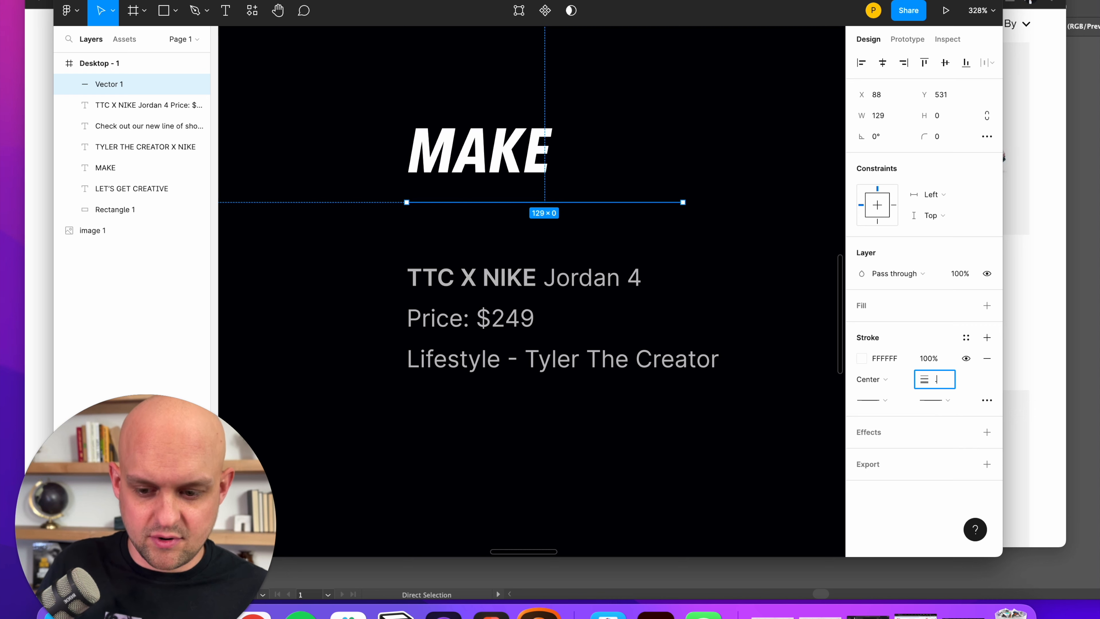
Move the product text block slightly up, closer to the line under MAKE.
{"action": "left_click", "coordinate": [651, 418]}
{"action": "left_click_drag", "start_coordinate": [478, 280], "coordinate": [480, 265]}
{"action": "left_click", "coordinate": [344, 305]}
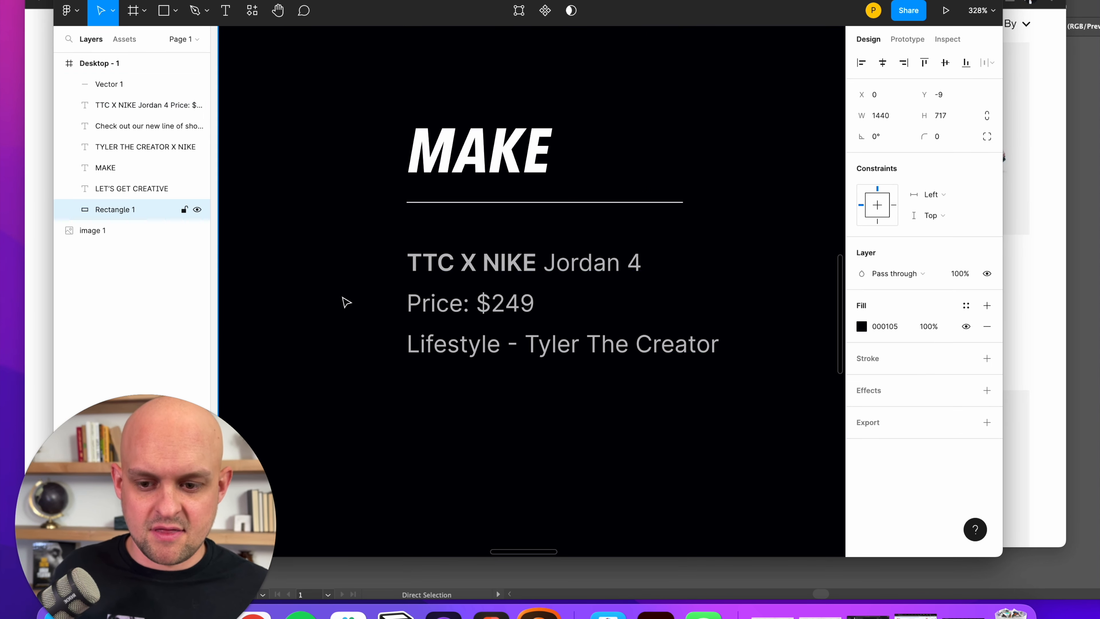
Copy the pink TTC X NIKE Jordan 4 image from the Reddit post in the browser and return to Figma.
{"action": "scroll", "coordinate": [345, 304], "scroll_direction": "down", "scroll_amount": 5}
{"action": "scroll", "coordinate": [345, 303], "scroll_direction": "down", "scroll_amount": 5}
{"action": "key", "text": "super+Tab"}
{"action": "right_click", "coordinate": [533, 212]}
{"action": "left_click", "coordinate": [603, 360]}
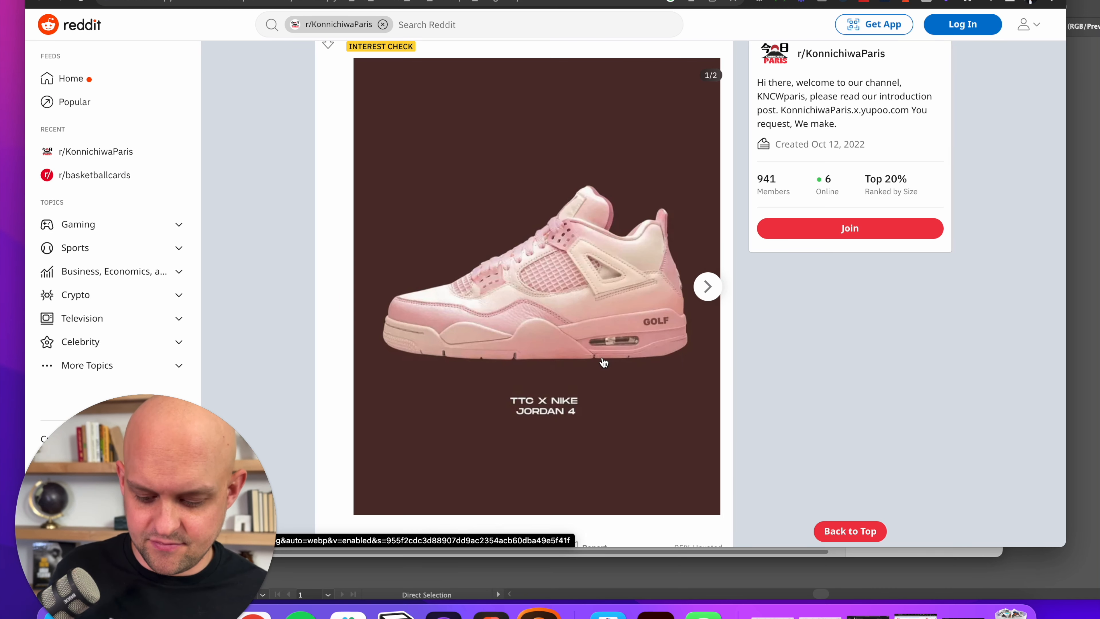
{"action": "key", "text": "super+Tab"}
{"action": "key", "text": "super+v"}
{"action": "scroll", "coordinate": [551, 250], "scroll_direction": "down", "scroll_amount": 3}
{"action": "key", "text": "super+z"}
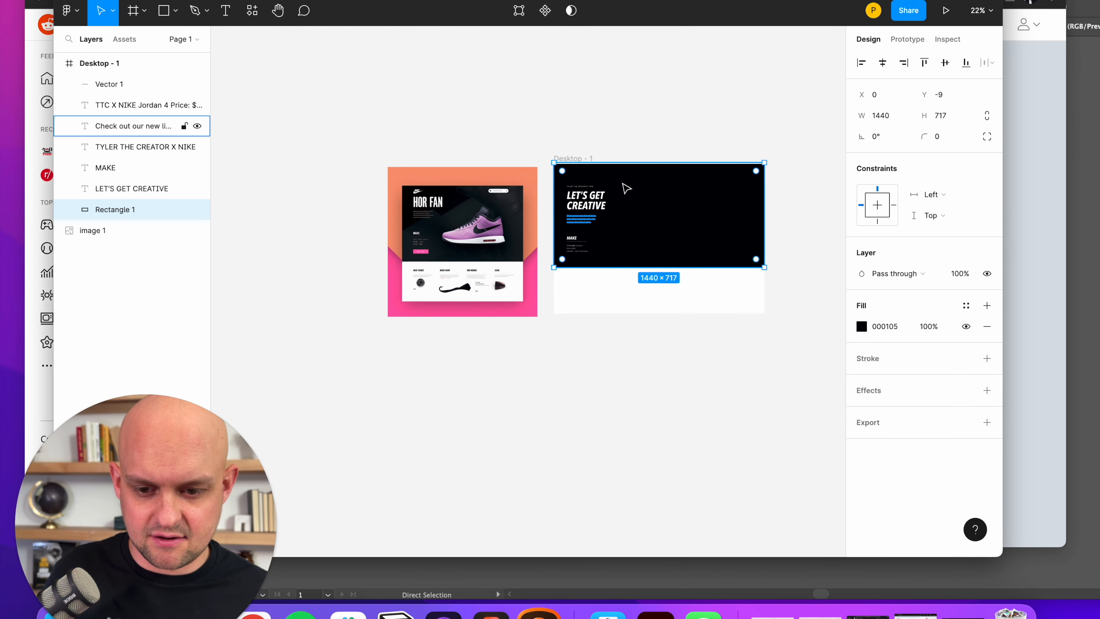
Paste the pink shoe image onto the empty canvas and place it beside the Desktop - 1 frame at X 1674, Y -776.
{"action": "left_click", "coordinate": [673, 144]}
{"action": "key", "text": "super+v"}
{"action": "scroll", "coordinate": [447, 347], "scroll_direction": "right", "scroll_amount": 3}
{"action": "scroll", "coordinate": [447, 347], "scroll_direction": "up", "scroll_amount": 2}
{"action": "left_click_drag", "start_coordinate": [447, 347], "coordinate": [745, 247]}
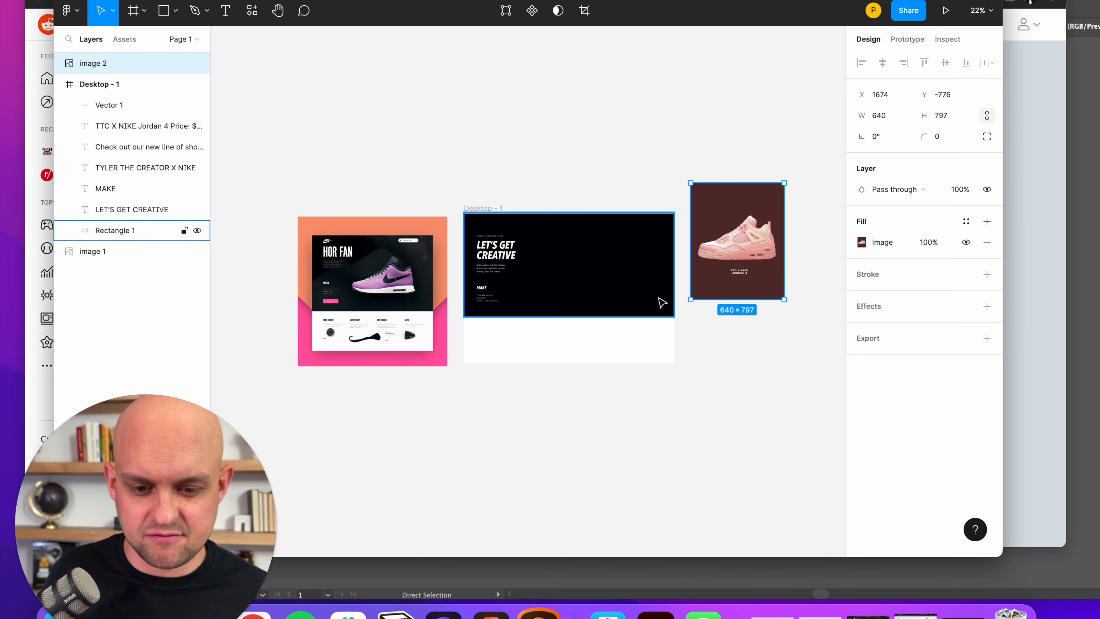
Capture a screenshot of the flower swoosh logo and multicoloured Air Force 1 concept on the Behance page in the browser.
{"action": "key", "text": "super+Tab"}
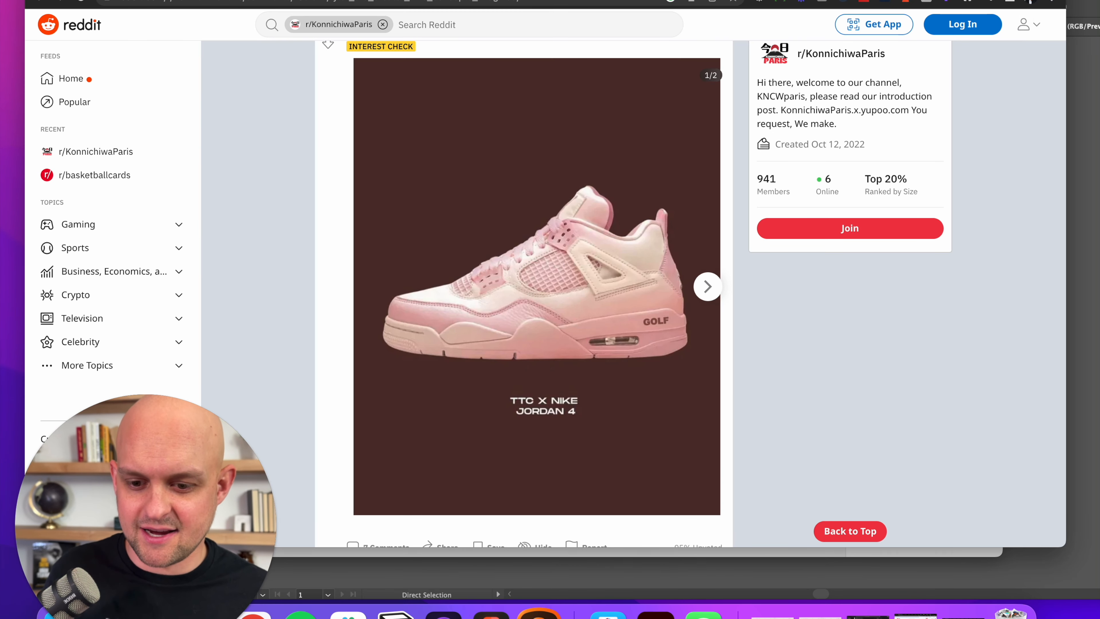
{"action": "double_click", "coordinate": [676, 1]}
{"action": "right_click", "coordinate": [562, 282]}
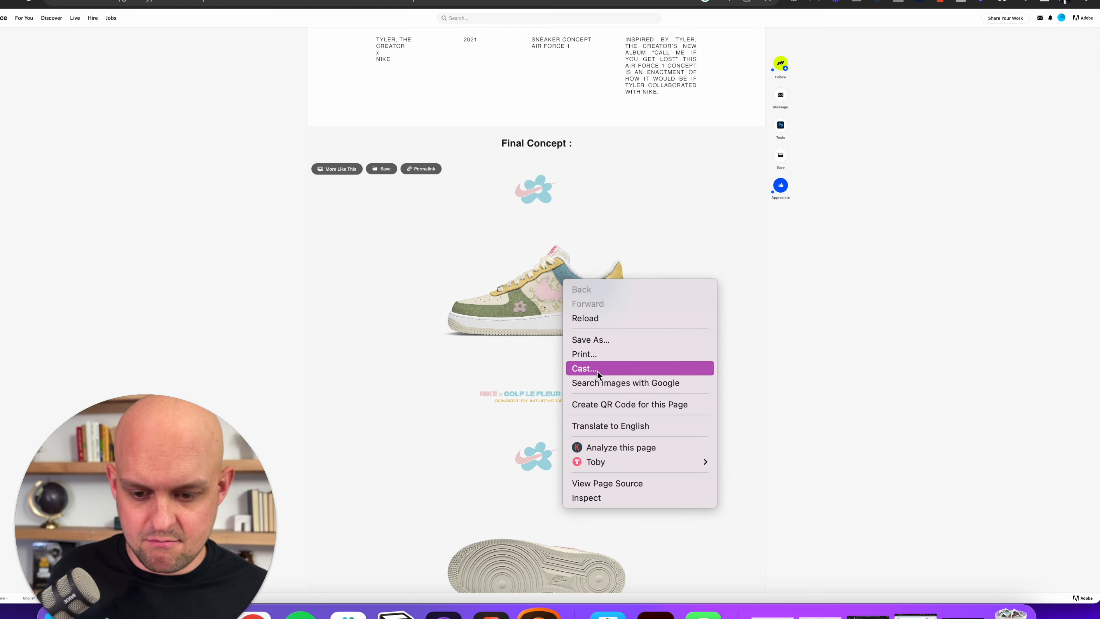
{"action": "left_click", "coordinate": [521, 271]}
{"action": "scroll", "coordinate": [520, 270], "scroll_direction": "down", "scroll_amount": 2}
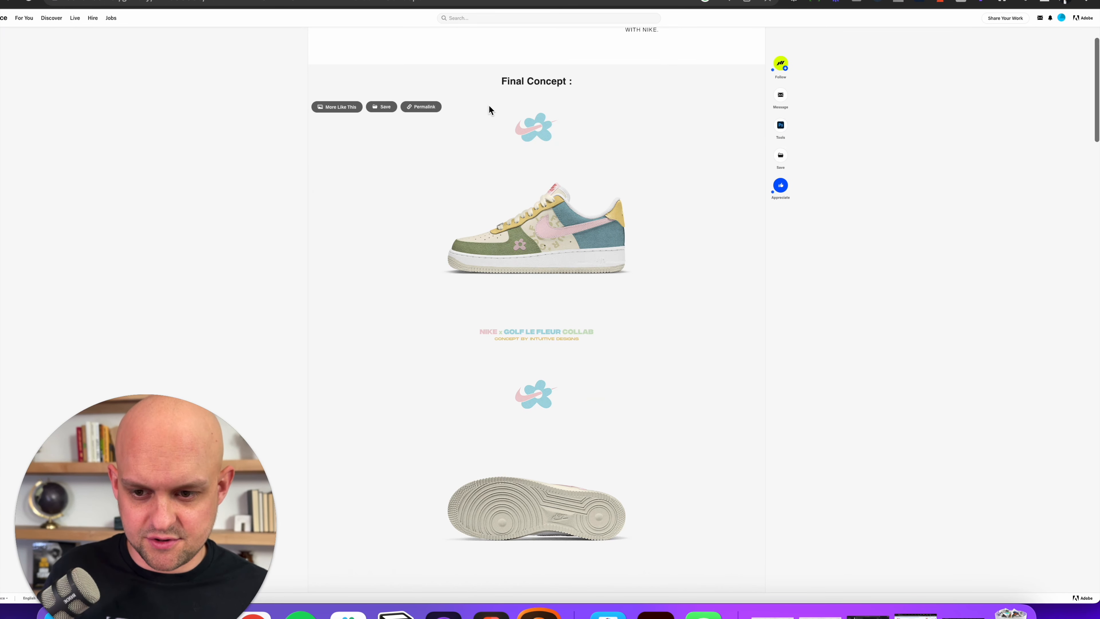
{"action": "key", "text": "super+shift+4"}
{"action": "left_click_drag", "start_coordinate": [397, 81], "coordinate": [695, 332]}
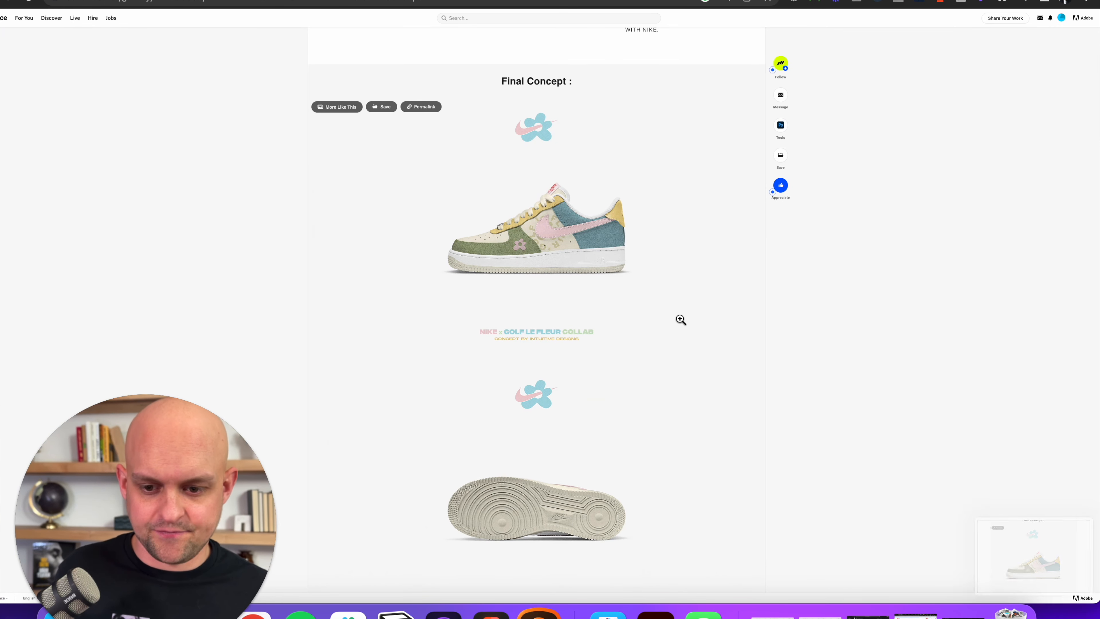
Bring the sneaker screenshot into Figma and align it under the pink shoe image at X 1674, Y 149.
{"action": "key", "text": "super+Tab"}
{"action": "left_click_drag", "start_coordinate": [1033, 556], "coordinate": [641, 413]}
{"action": "left_click_drag", "start_coordinate": [706, 358], "coordinate": [724, 360]}
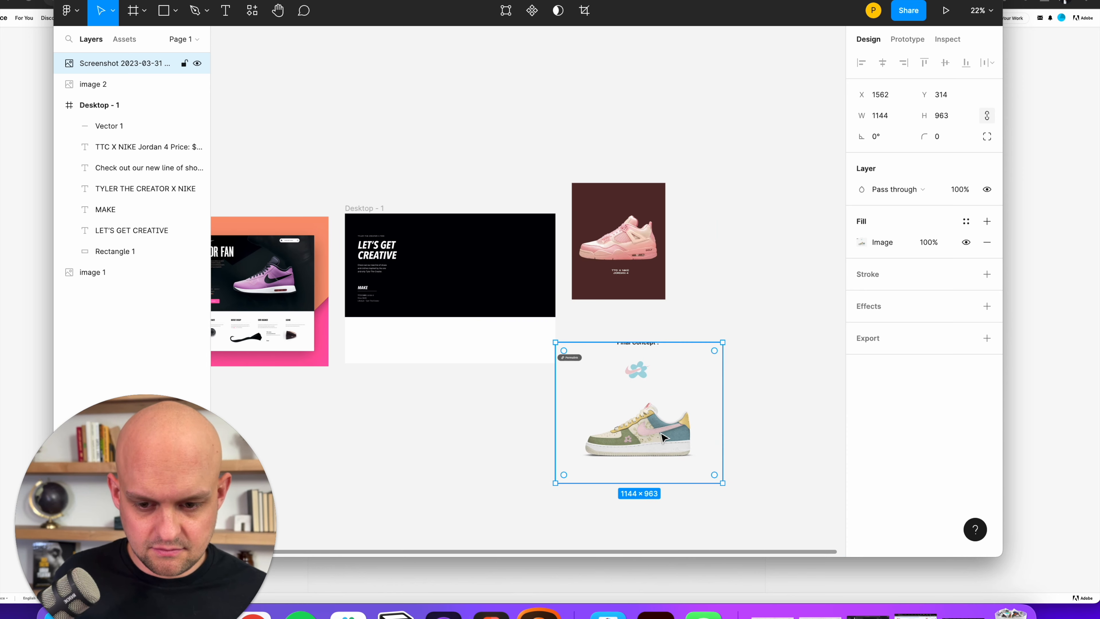
{"action": "left_click_drag", "start_coordinate": [664, 436], "coordinate": [681, 411]}
Draw a button rectangle about 128 × 35 below the product text, at about X 89, Y 630.
{"action": "scroll", "coordinate": [681, 411], "scroll_direction": "down", "scroll_amount": 1}
{"action": "scroll", "coordinate": [681, 412], "scroll_direction": "left", "scroll_amount": 1}
{"action": "scroll", "coordinate": [675, 338], "scroll_direction": "up", "scroll_amount": 5}
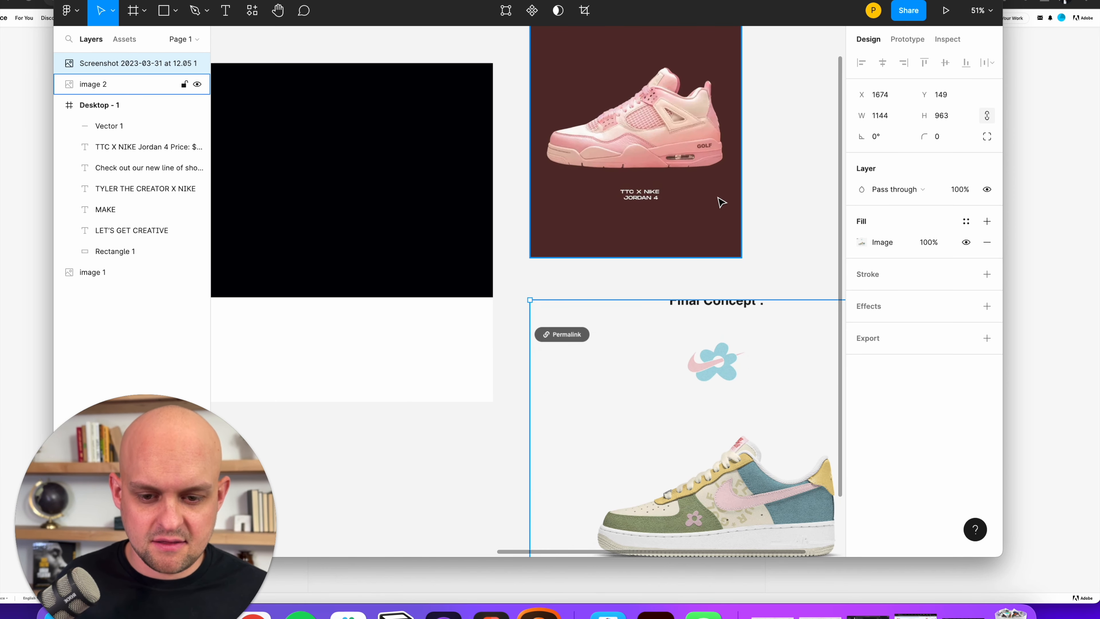
{"action": "scroll", "coordinate": [736, 373], "scroll_direction": "down", "scroll_amount": 2}
{"action": "scroll", "coordinate": [737, 373], "scroll_direction": "left", "scroll_amount": 1}
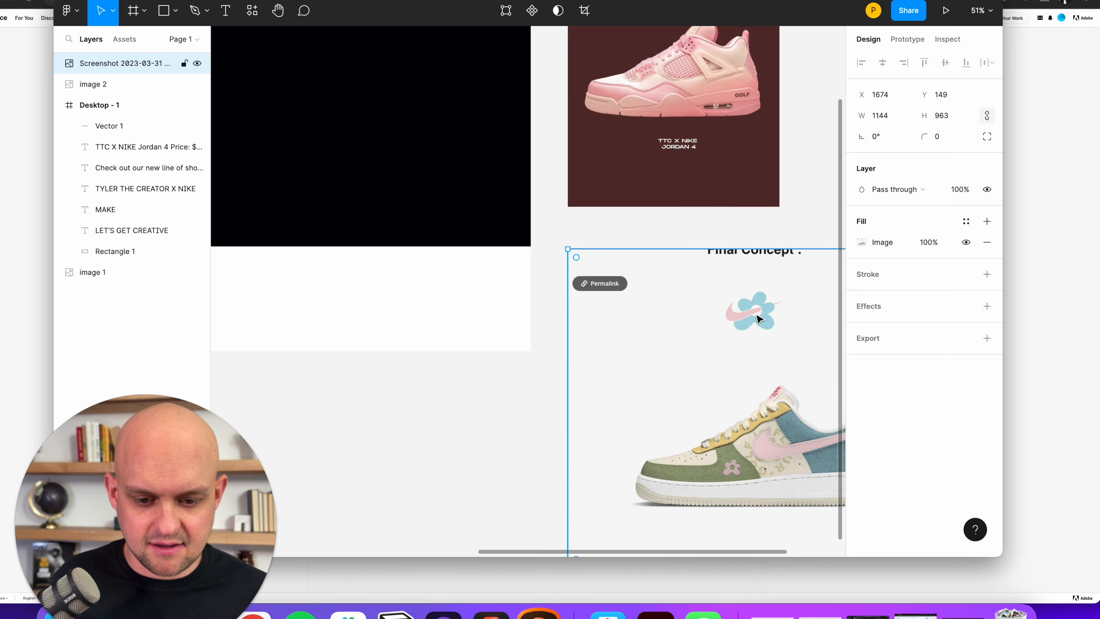
{"action": "scroll", "coordinate": [758, 319], "scroll_direction": "down", "scroll_amount": 3}
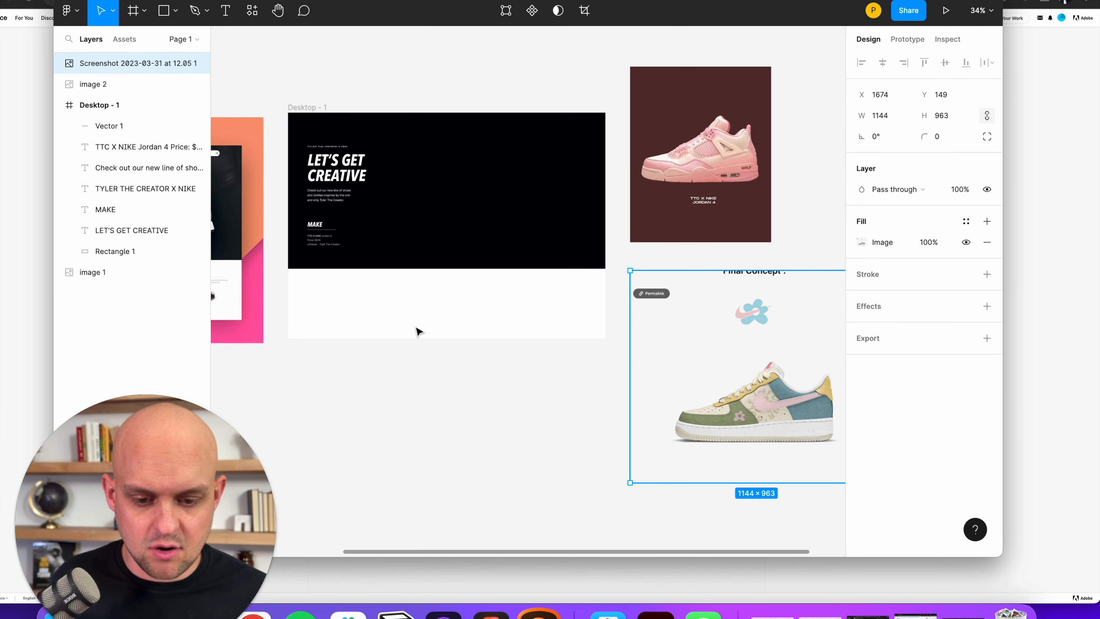
{"action": "scroll", "coordinate": [346, 251], "scroll_direction": "up", "scroll_amount": 5}
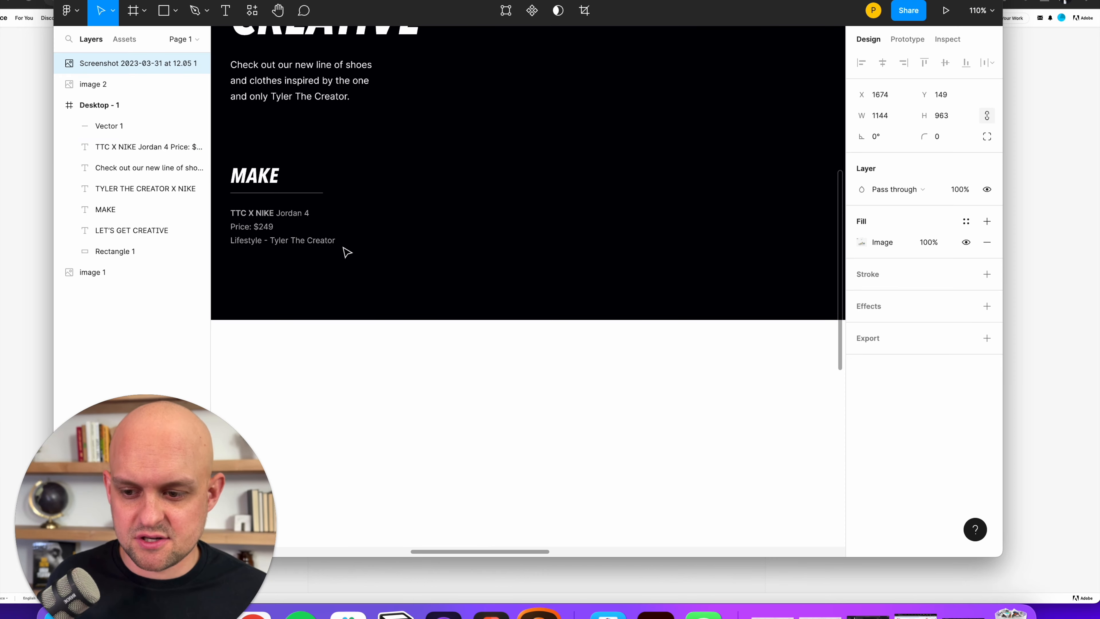
{"action": "left_click", "coordinate": [167, 12]}
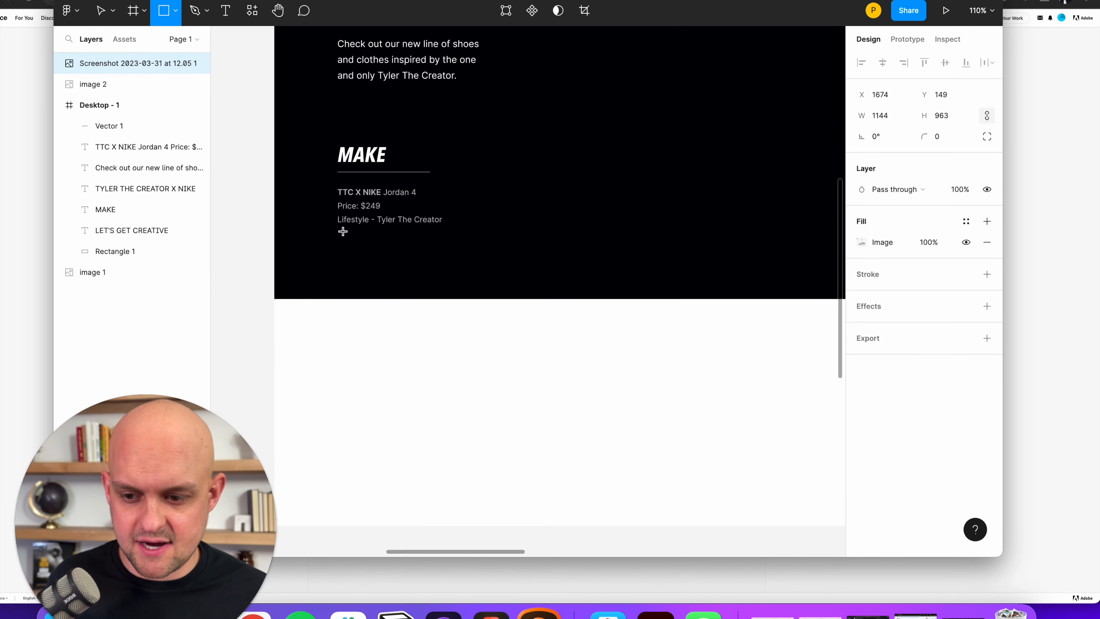
{"action": "mouse_move", "coordinate": [337, 241]}
{"action": "left_mouse_down"}
{"action": "mouse_move", "coordinate": [452, 285]}
{"action": "mouse_move", "coordinate": [434, 272]}
{"action": "left_mouse_up"}
Round the button rectangle's corners to a radius of 1.
{"action": "scroll", "coordinate": [362, 265], "scroll_direction": "up", "scroll_amount": 5}
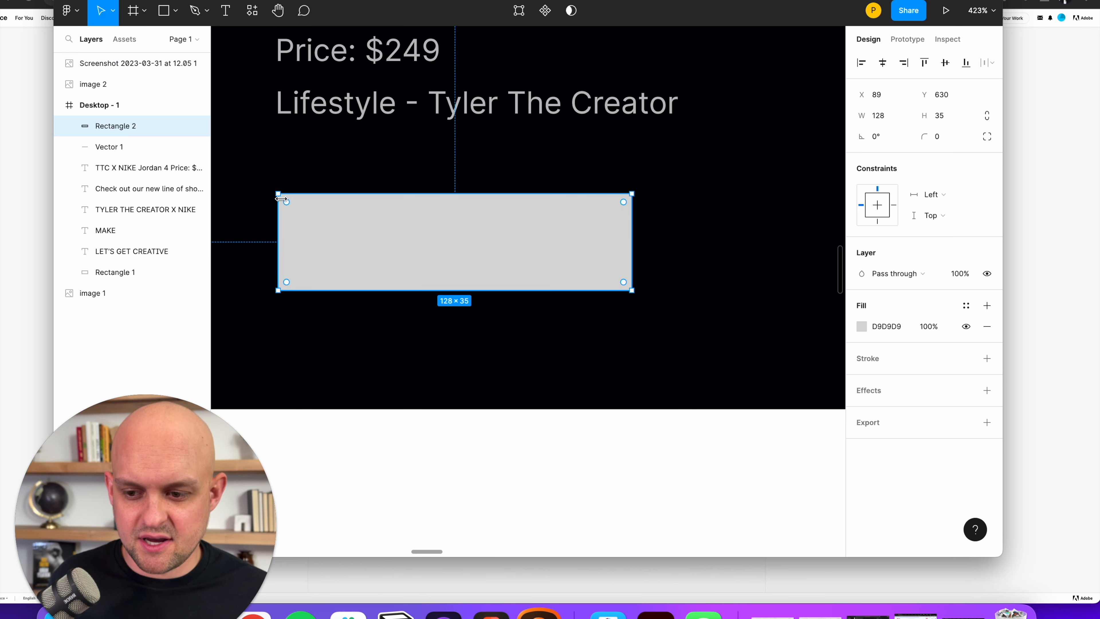
{"action": "mouse_move", "coordinate": [284, 201]}
{"action": "left_mouse_down"}
{"action": "mouse_move", "coordinate": [297, 218]}
{"action": "mouse_move", "coordinate": [282, 200]}
{"action": "left_mouse_up"}
{"action": "left_click", "coordinate": [263, 187]}
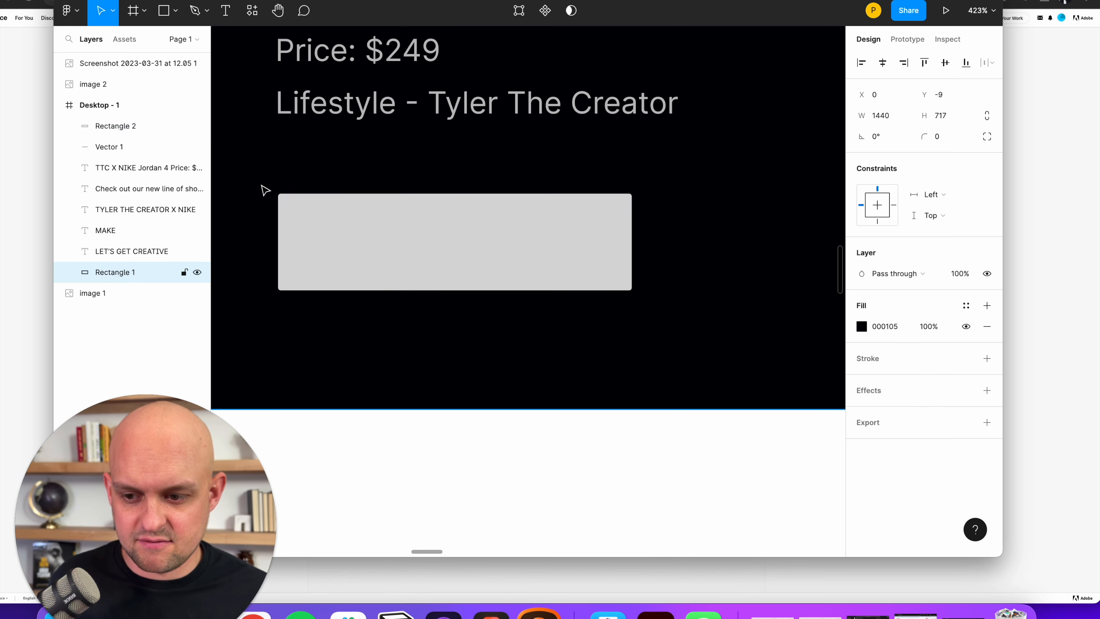
Fill the button rectangle with the pink E8CECF sampled from the swoosh in the flower logo screenshot.
{"action": "scroll", "coordinate": [263, 189], "scroll_direction": "down", "scroll_amount": 10}
{"action": "left_click", "coordinate": [279, 194]}
{"action": "scroll", "coordinate": [280, 194], "scroll_direction": "down", "scroll_amount": 4}
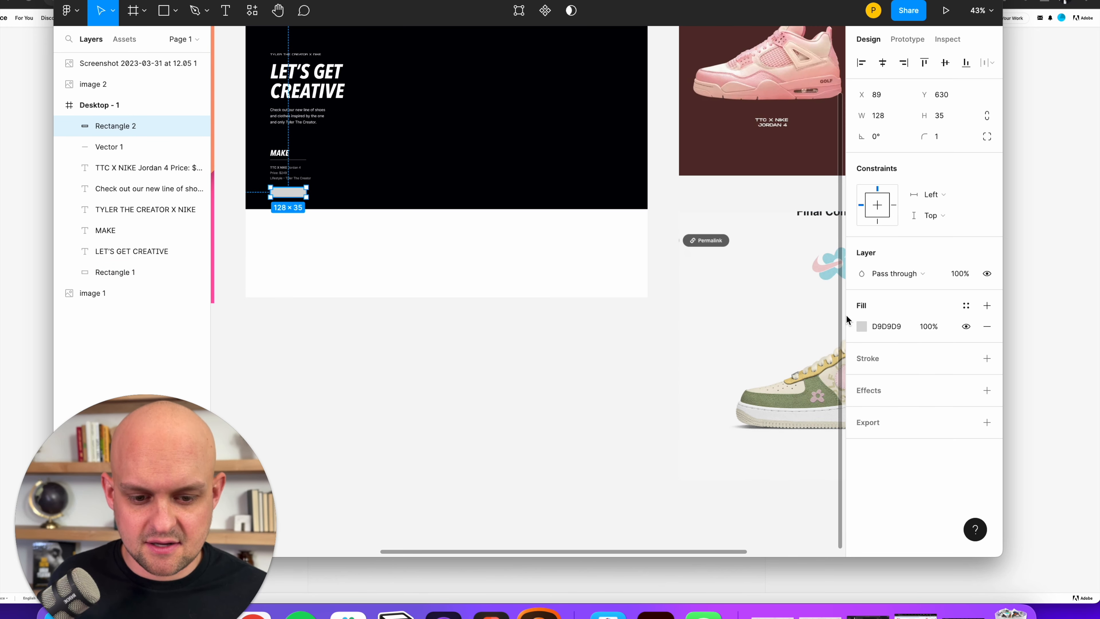
{"action": "left_click", "coordinate": [862, 326]}
{"action": "left_click", "coordinate": [707, 411]}
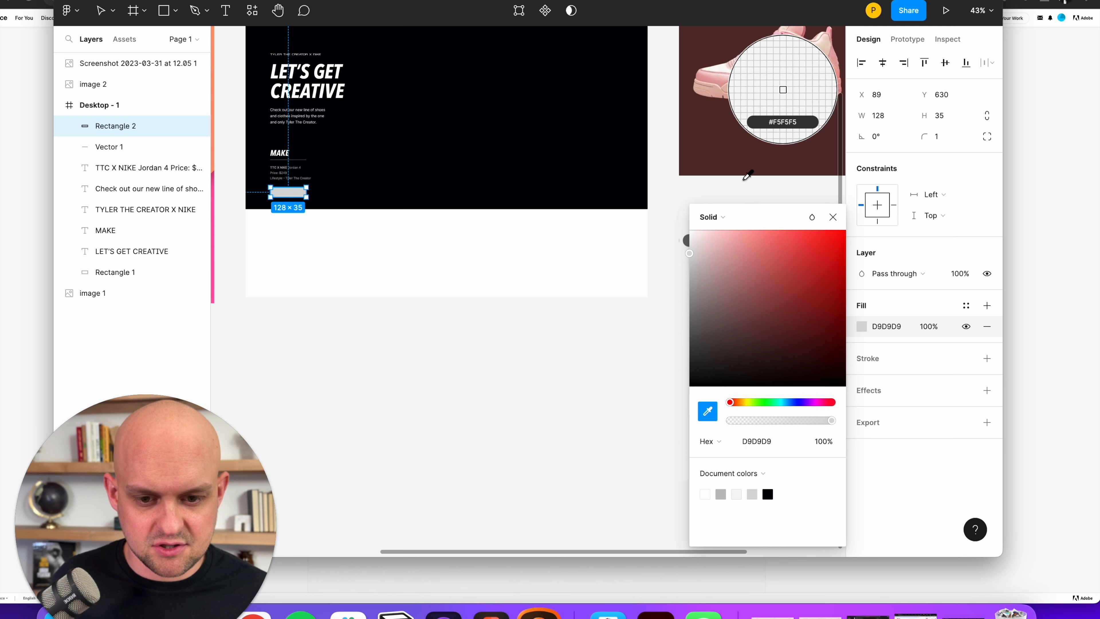
{"action": "scroll", "coordinate": [634, 255], "scroll_direction": "right", "scroll_amount": 10}
{"action": "scroll", "coordinate": [633, 255], "scroll_direction": "down", "scroll_amount": 2}
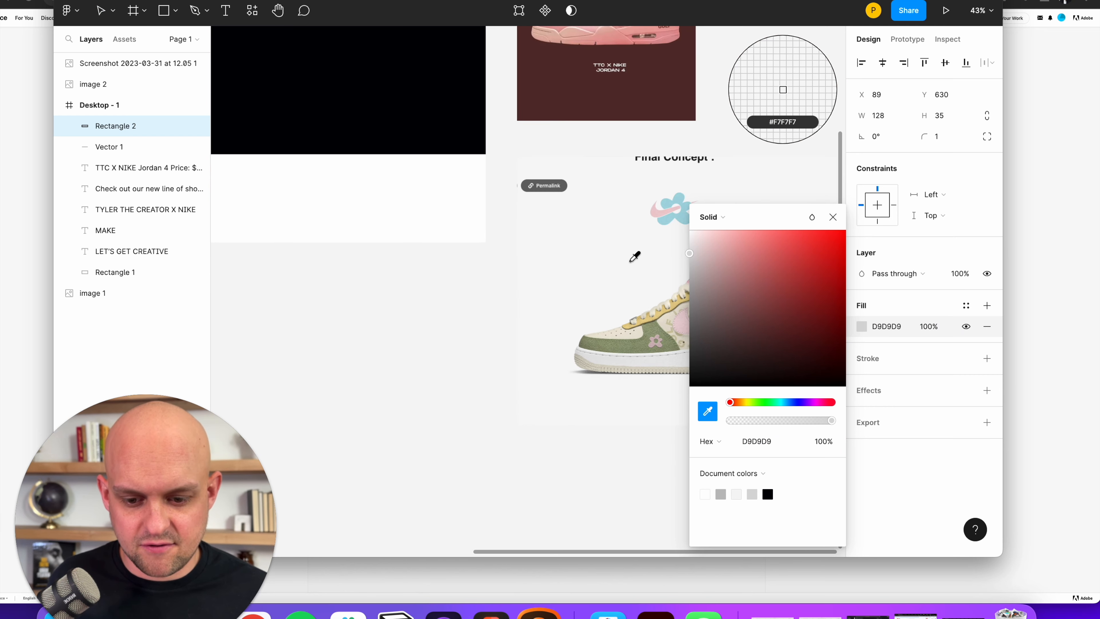
{"action": "left_click", "coordinate": [547, 216]}
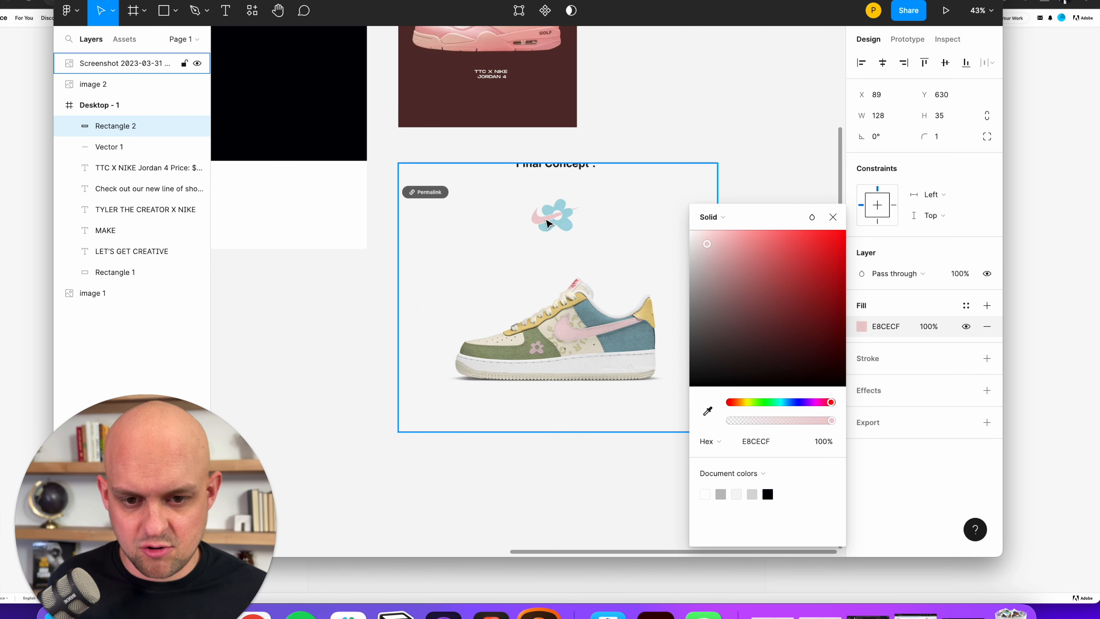
Review the pink button within the whole hero design, next to the reference mockup and shoe images.
{"action": "scroll", "coordinate": [547, 221], "scroll_direction": "left", "scroll_amount": 10}
{"action": "scroll", "coordinate": [547, 221], "scroll_direction": "up", "scroll_amount": 3}
{"action": "scroll", "coordinate": [547, 220], "scroll_direction": "right", "scroll_amount": 3}
{"action": "left_click", "coordinate": [563, 324]}
{"action": "scroll", "coordinate": [563, 323], "scroll_direction": "right", "scroll_amount": 5}
{"action": "scroll", "coordinate": [563, 323], "scroll_direction": "up", "scroll_amount": 1}
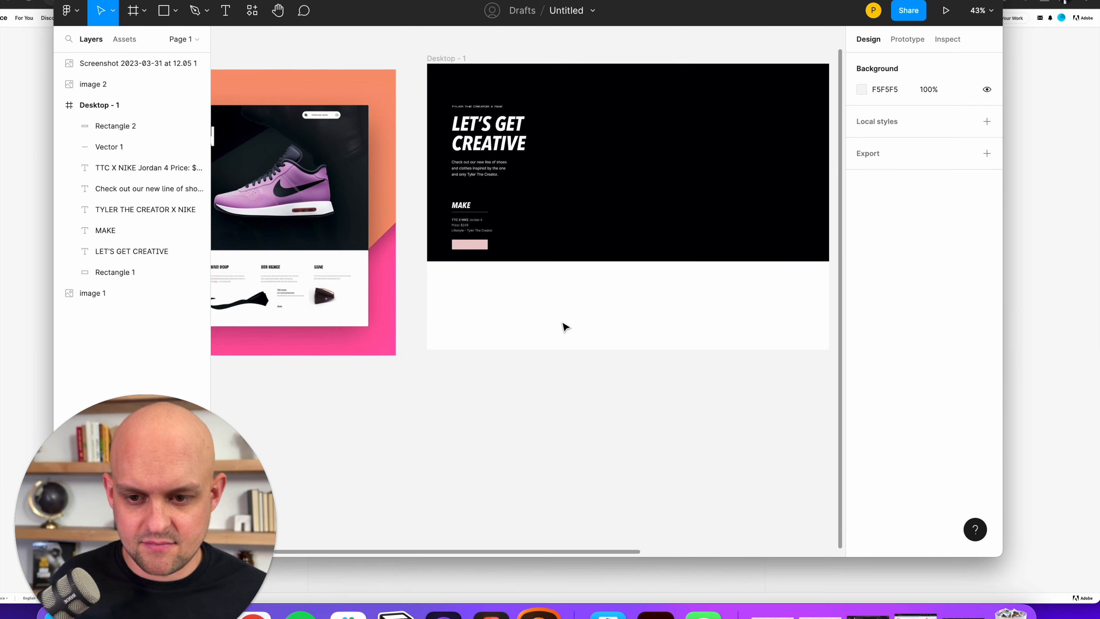
{"action": "scroll", "coordinate": [563, 324], "scroll_direction": "down", "scroll_amount": 2}
{"action": "scroll", "coordinate": [563, 325], "scroll_direction": "right", "scroll_amount": 3}
{"action": "scroll", "coordinate": [563, 324], "scroll_direction": "down", "scroll_amount": 1}
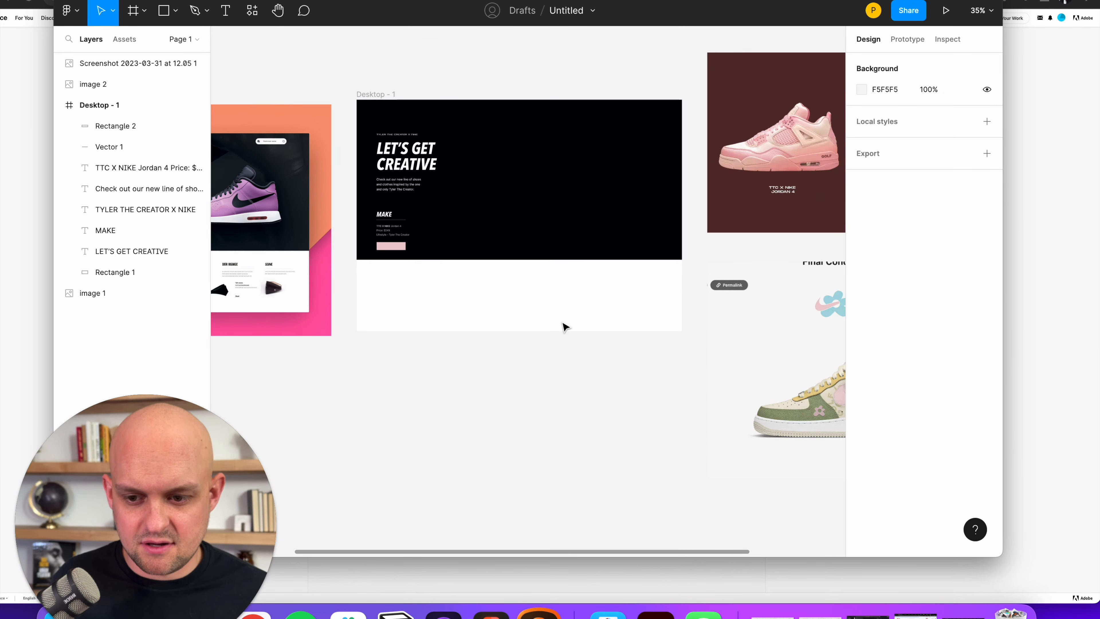
Fill the hero's background rectangle with the dark brown 52302E sampled from the pink shoe image's backdrop.
{"action": "left_click", "coordinate": [553, 189]}
{"action": "left_click", "coordinate": [861, 326]}
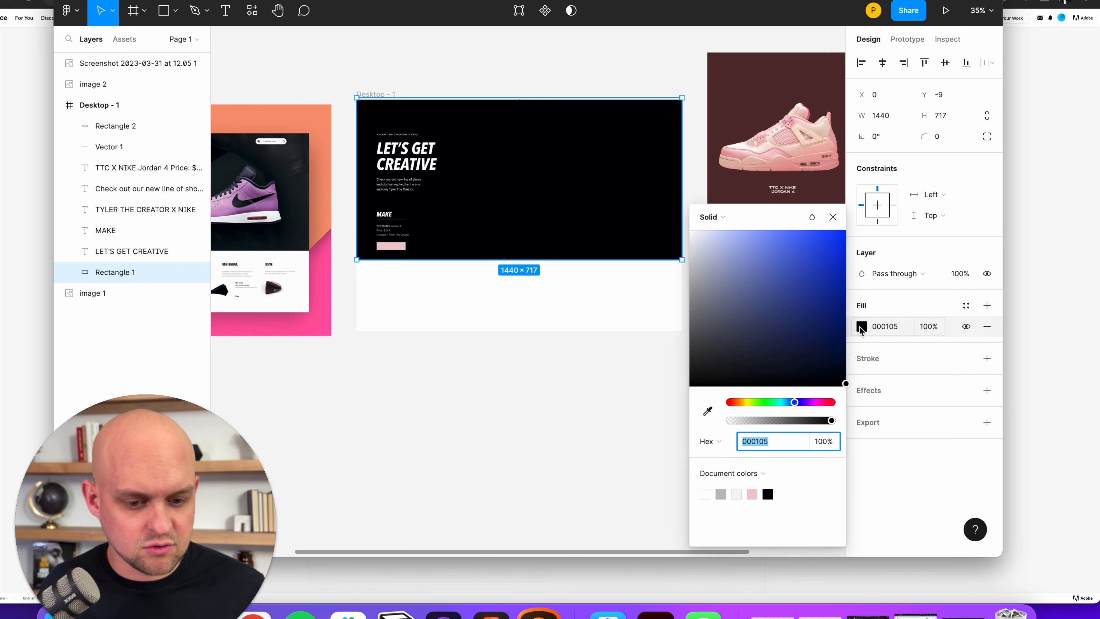
{"action": "left_click", "coordinate": [708, 410]}
{"action": "left_click", "coordinate": [780, 106]}
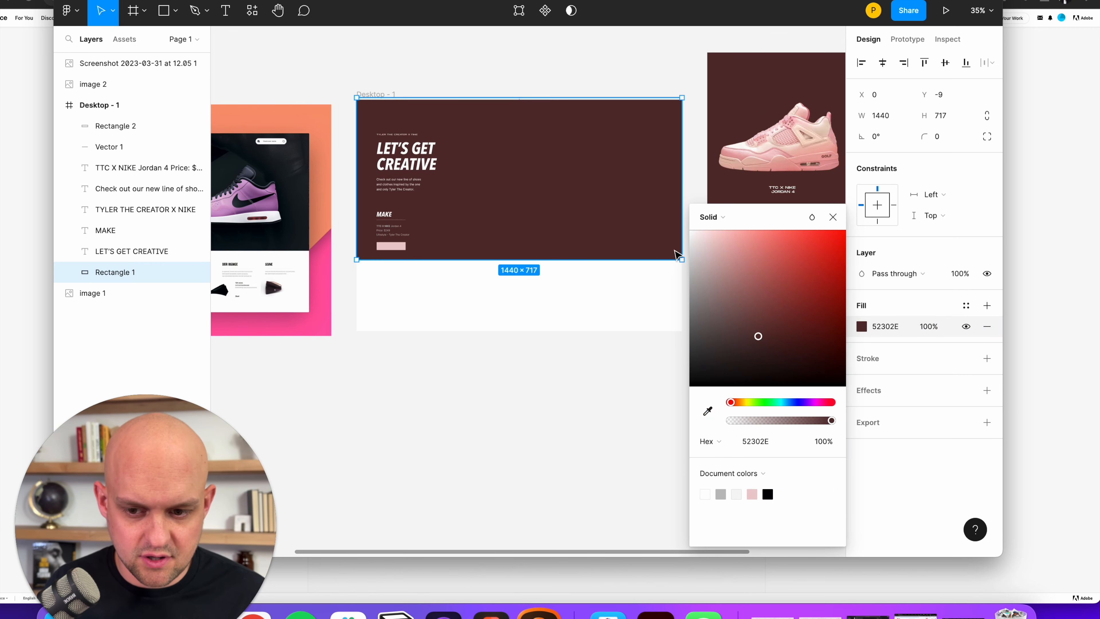
{"action": "left_click", "coordinate": [606, 384]}
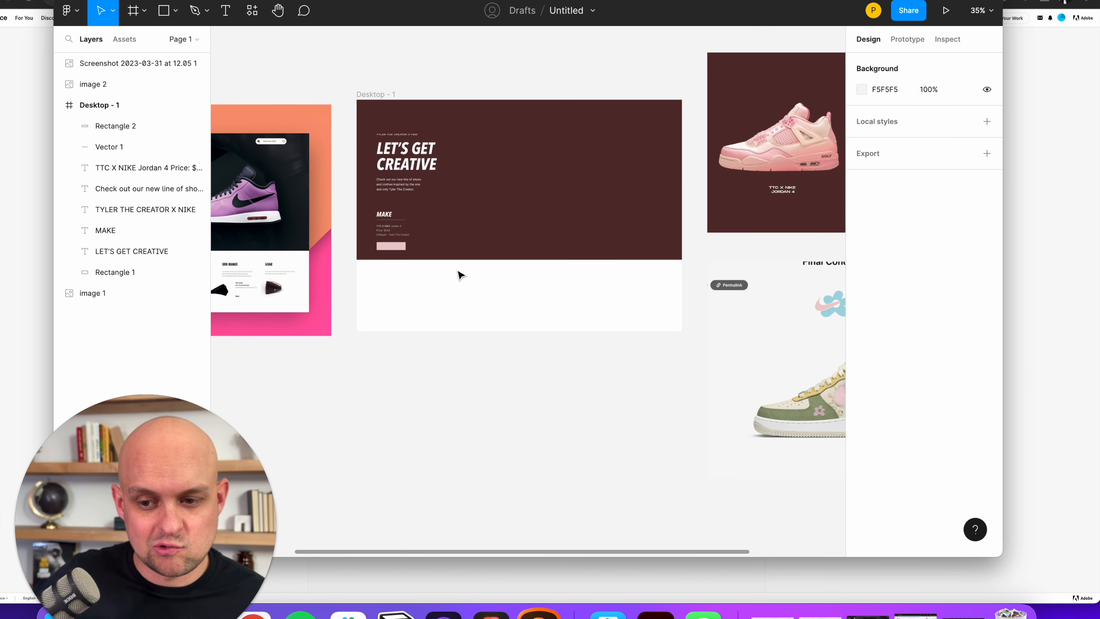
Duplicate the product details text into the white area below the hero and change the copy to "BUY NOW".
{"action": "scroll", "coordinate": [388, 186], "scroll_direction": "up", "scroll_amount": 5}
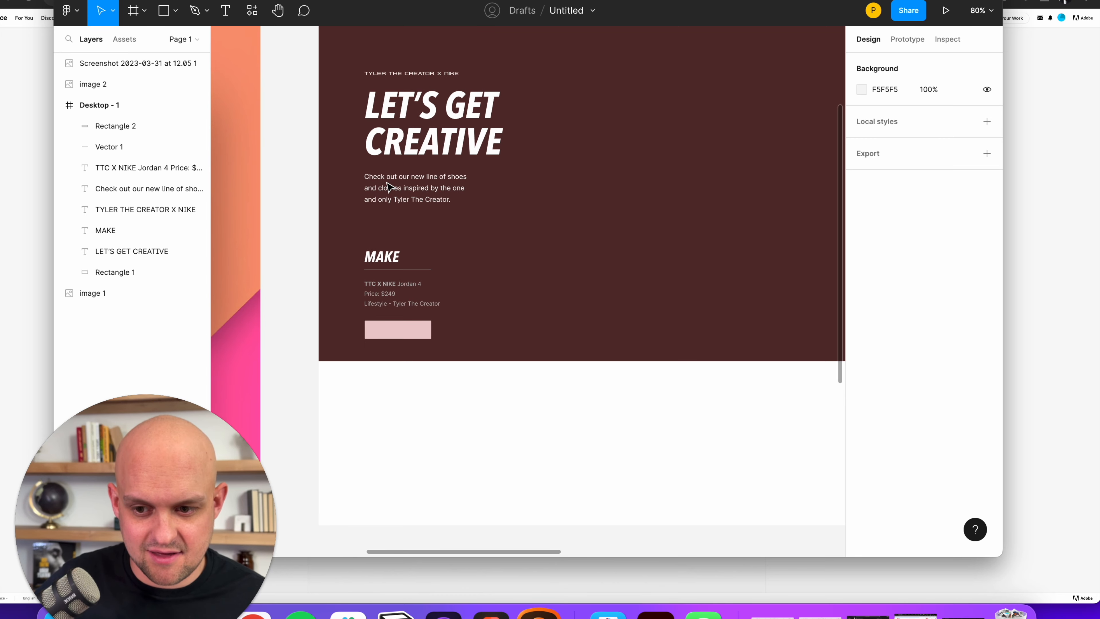
{"action": "scroll", "coordinate": [387, 184], "scroll_direction": "down", "scroll_amount": 5}
{"action": "scroll", "coordinate": [386, 184], "scroll_direction": "up", "scroll_amount": 5}
{"action": "scroll", "coordinate": [429, 405], "scroll_direction": "down", "scroll_amount": 3}
{"action": "scroll", "coordinate": [429, 405], "scroll_direction": "down", "scroll_amount": 2}
{"action": "scroll", "coordinate": [429, 405], "scroll_direction": "up", "scroll_amount": 6}
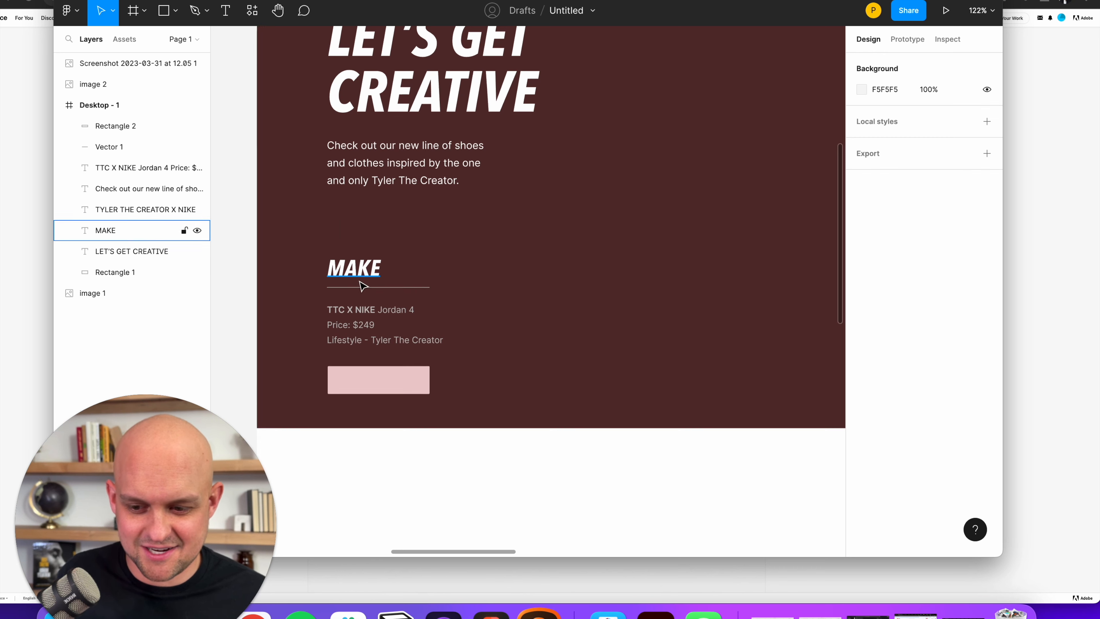
{"action": "left_click", "coordinate": [361, 323]}
{"action": "left_click_drag", "start_coordinate": [370, 317], "coordinate": [381, 463]}
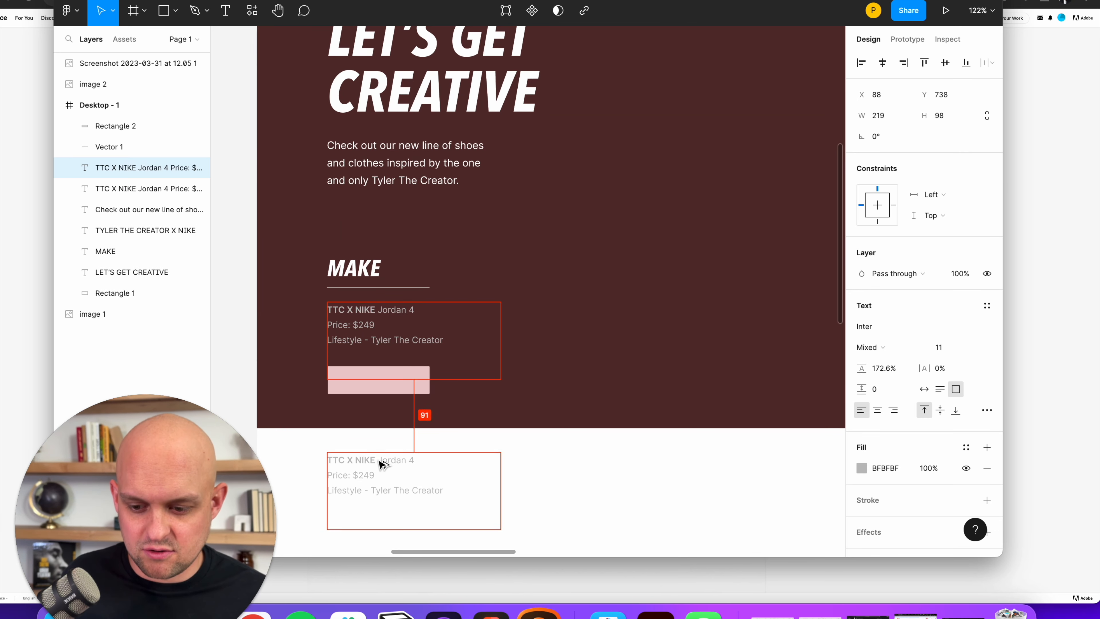
{"action": "double_click", "coordinate": [435, 494]}
{"action": "type", "text": "BUY"}
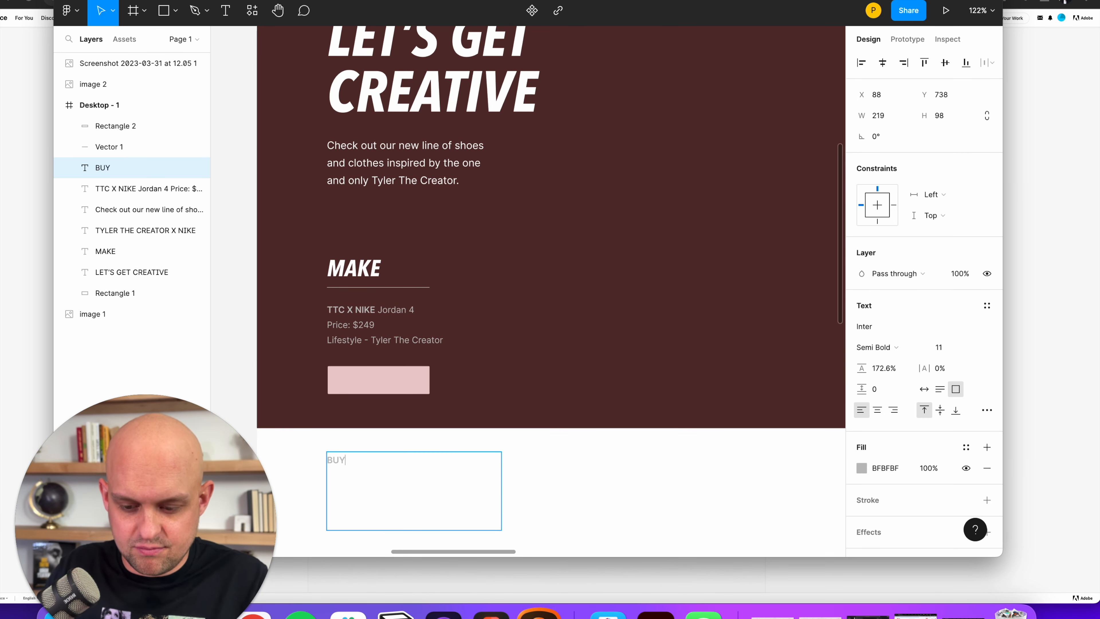
{"action": "type", "text": " NOW"}
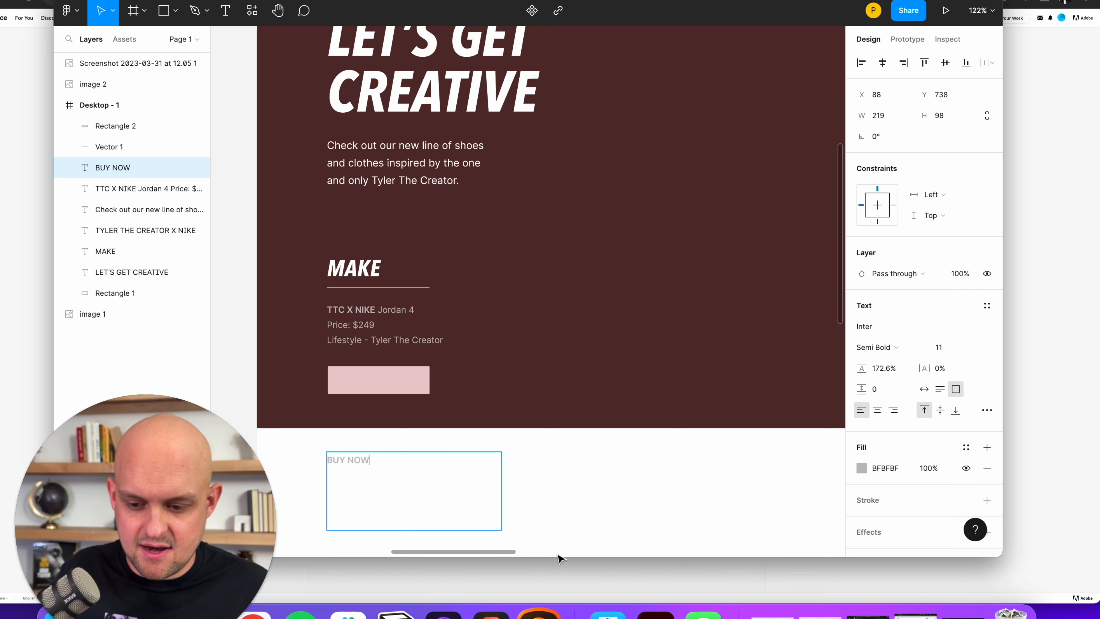
{"action": "key", "text": "Escape"}
{"action": "left_click", "coordinate": [479, 504]}
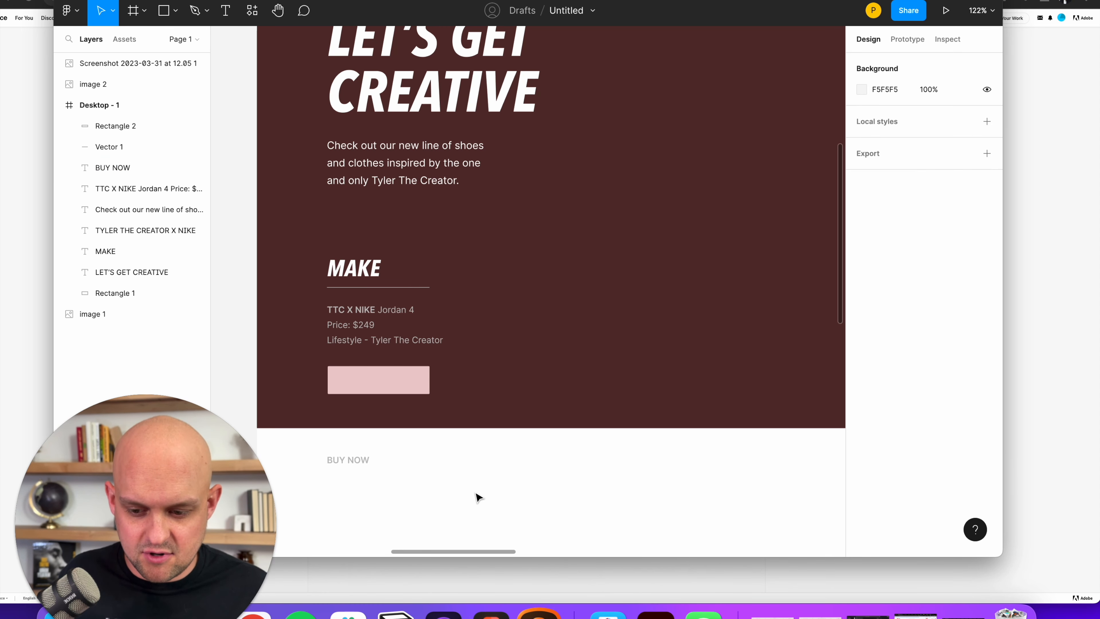
Shrink the BUY NOW text box to about 93 × 30 and centre its text horizontally and vertically.
{"action": "left_click", "coordinate": [477, 501]}
{"action": "left_click_drag", "start_coordinate": [503, 528], "coordinate": [401, 476]}
{"action": "left_click", "coordinate": [877, 410]}
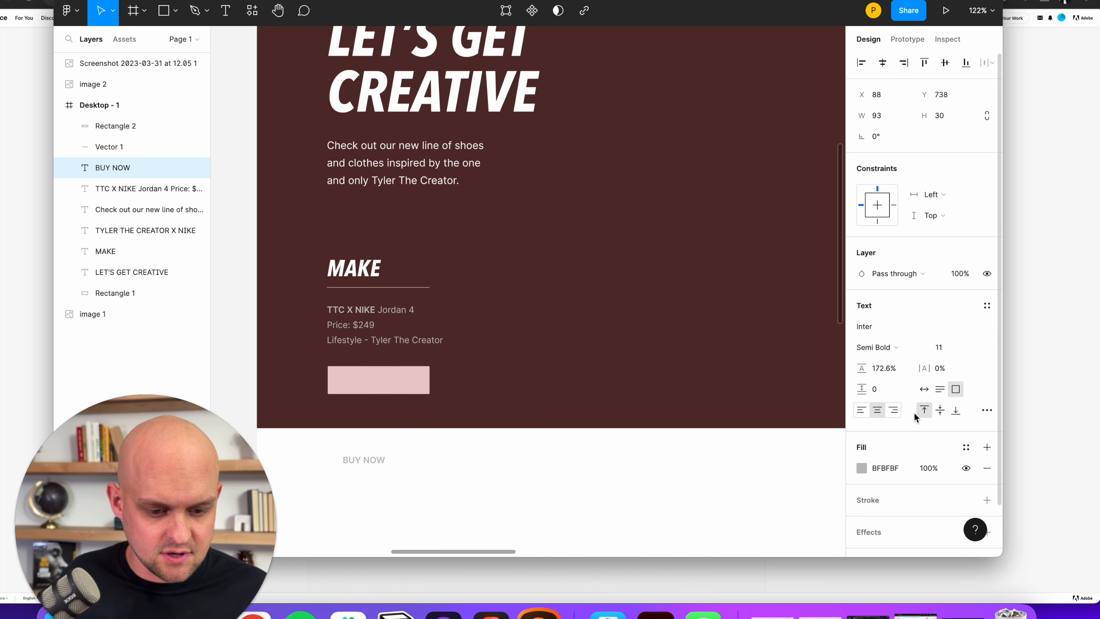
{"action": "left_click", "coordinate": [939, 410]}
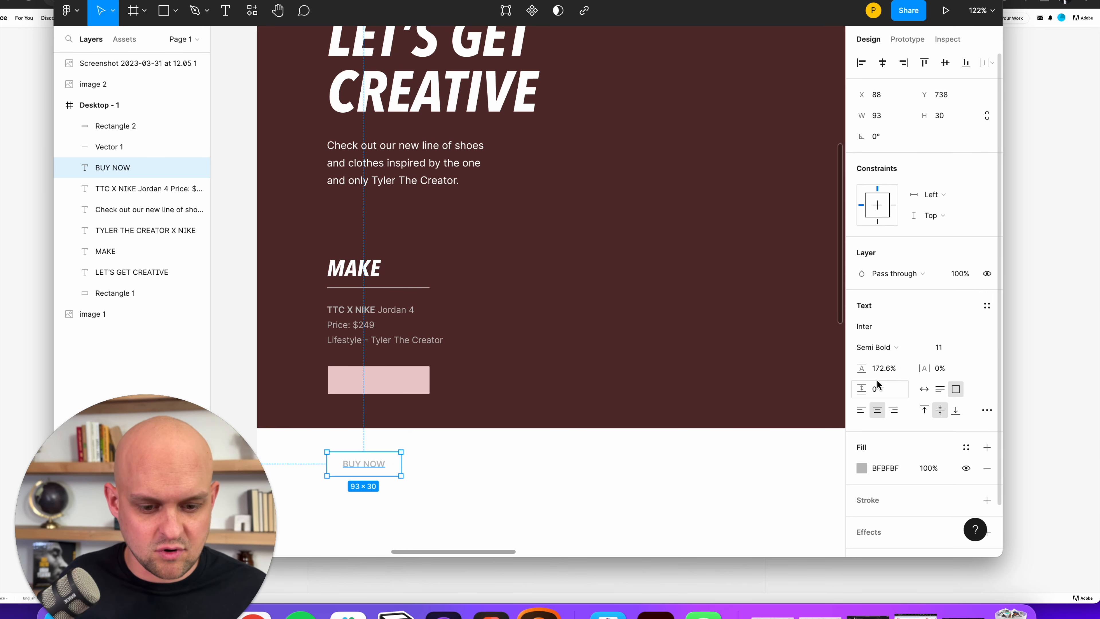
Colour the BUY NOW text with the dark brown 52302E sampled from the hero background.
{"action": "left_click", "coordinate": [859, 467]}
{"action": "left_click", "coordinate": [704, 406]}
{"action": "left_click", "coordinate": [628, 401]}
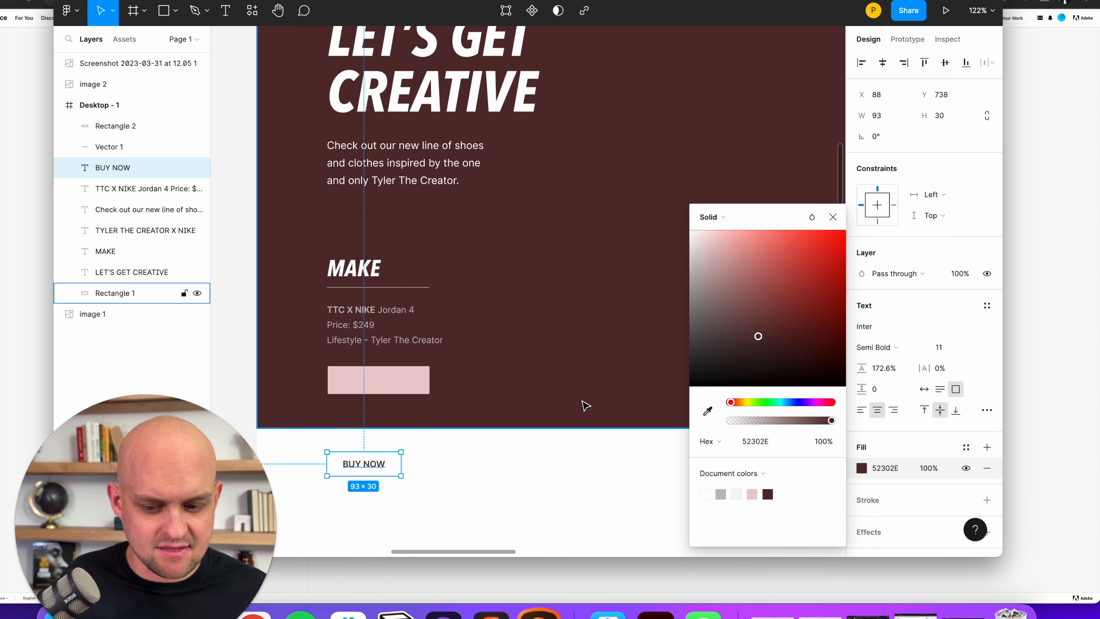
{"action": "left_click", "coordinate": [489, 468]}
Place the BUY NOW text centred on the pink button, at about X 106, Y 633.
{"action": "left_click_drag", "start_coordinate": [366, 465], "coordinate": [376, 379]}
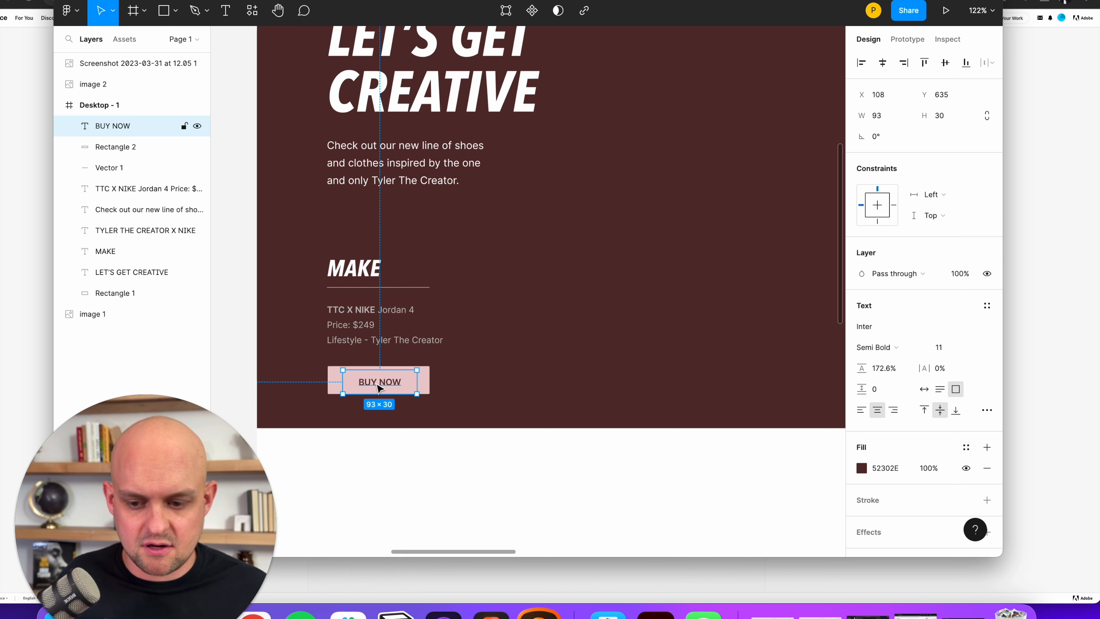
{"action": "left_click_drag", "start_coordinate": [379, 388], "coordinate": [378, 386]}
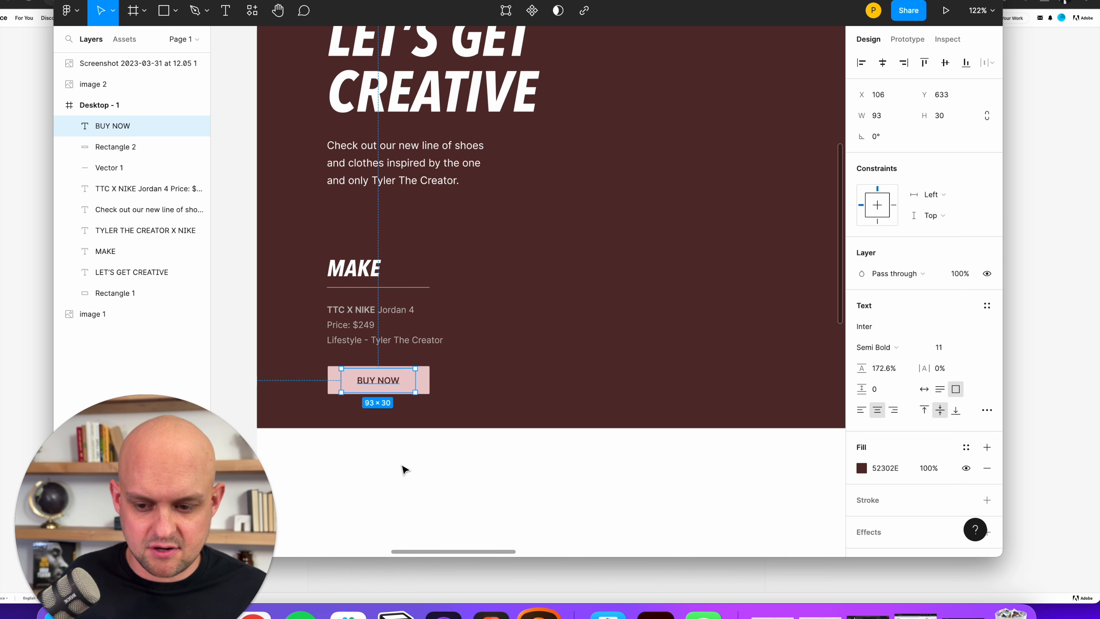
{"action": "left_click", "coordinate": [399, 462]}
{"action": "scroll", "coordinate": [405, 469], "scroll_direction": "down", "scroll_amount": 3}
{"action": "scroll", "coordinate": [405, 470], "scroll_direction": "up", "scroll_amount": 6}
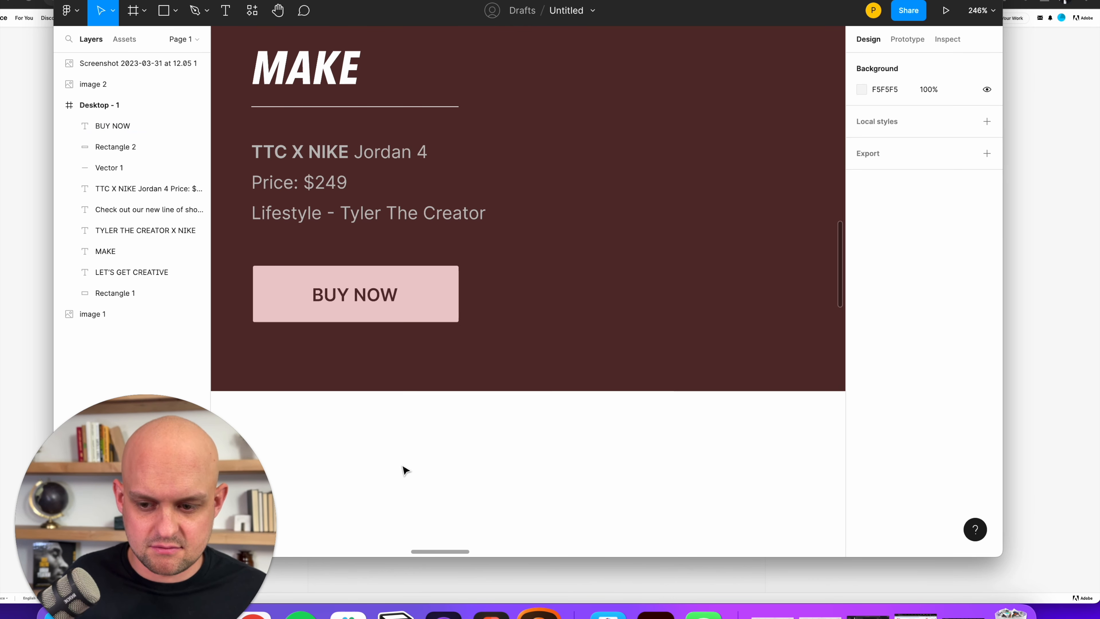
Move all the hero text, the divider line and the button up together about 47 px, leaving the background rectangle in place.
{"action": "scroll", "coordinate": [405, 470], "scroll_direction": "down", "scroll_amount": 10}
{"action": "scroll", "coordinate": [405, 470], "scroll_direction": "down", "scroll_amount": 1}
{"action": "scroll", "coordinate": [405, 470], "scroll_direction": "left", "scroll_amount": 1}
{"action": "left_click_drag", "start_coordinate": [664, 424], "coordinate": [550, 201]}
{"action": "left_click", "coordinate": [545, 201], "text": "shift"}
{"action": "key", "text": "shift+Up"}
{"action": "key", "text": "shift+Up"}
{"action": "key", "text": "shift+Up"}
{"action": "key", "text": "shift+Up"}
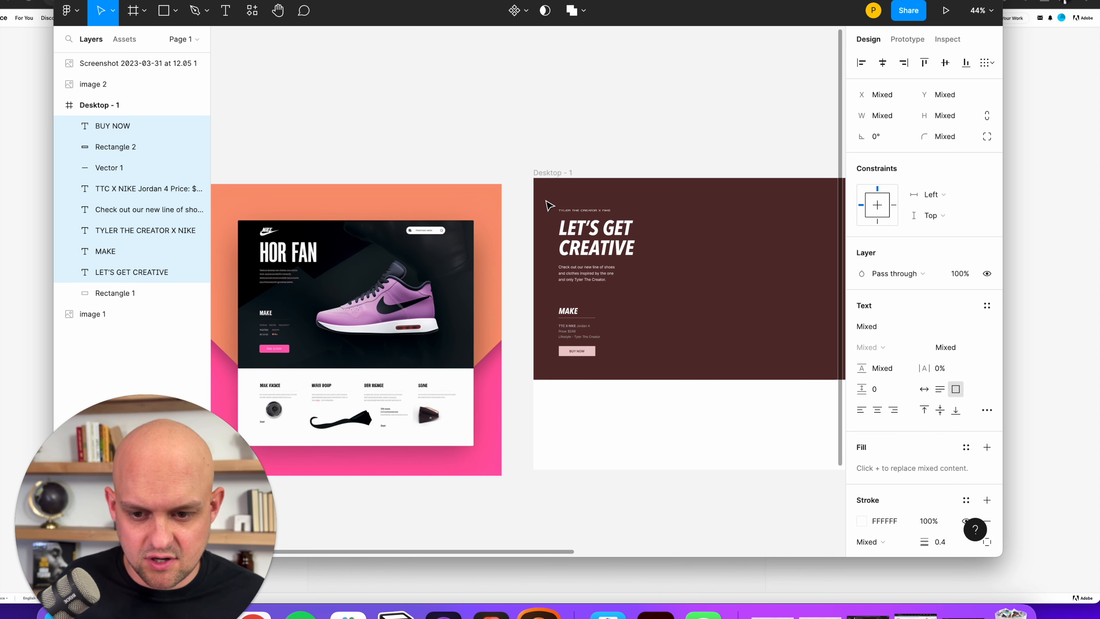
{"action": "key", "text": "Up"}
{"action": "key", "text": "Up"}
{"action": "key", "text": "Up"}
{"action": "key", "text": "Up"}
{"action": "key", "text": "Up"}
{"action": "key", "text": "Up"}
{"action": "key", "text": "Up"}
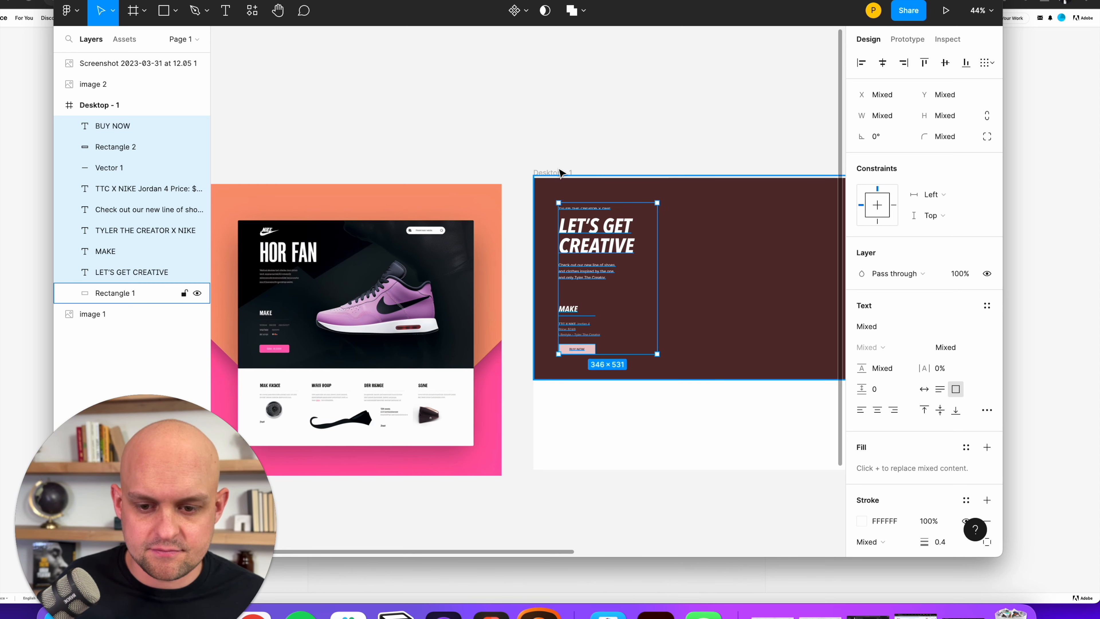
{"action": "left_click", "coordinate": [545, 148]}
Examine the pink Jordan 4 shoe image up close to judge its quality.
{"action": "scroll", "coordinate": [544, 149], "scroll_direction": "down", "scroll_amount": 3}
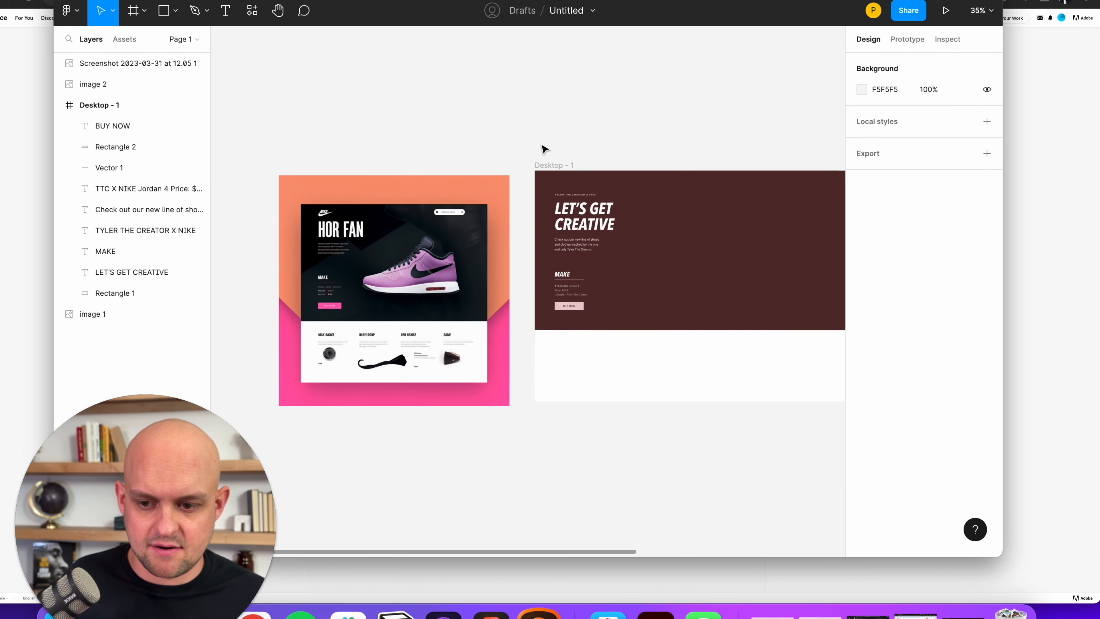
{"action": "scroll", "coordinate": [544, 149], "scroll_direction": "down", "scroll_amount": 2}
{"action": "scroll", "coordinate": [545, 149], "scroll_direction": "right", "scroll_amount": 4}
{"action": "scroll", "coordinate": [544, 149], "scroll_direction": "up", "scroll_amount": 1}
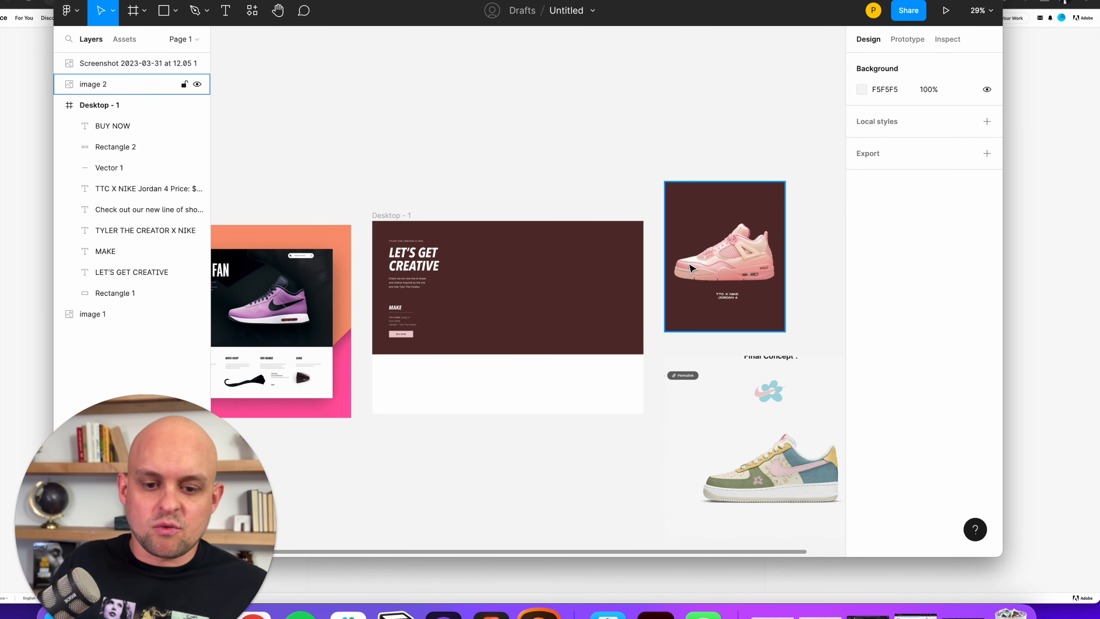
{"action": "scroll", "coordinate": [690, 269], "scroll_direction": "up", "scroll_amount": 10}
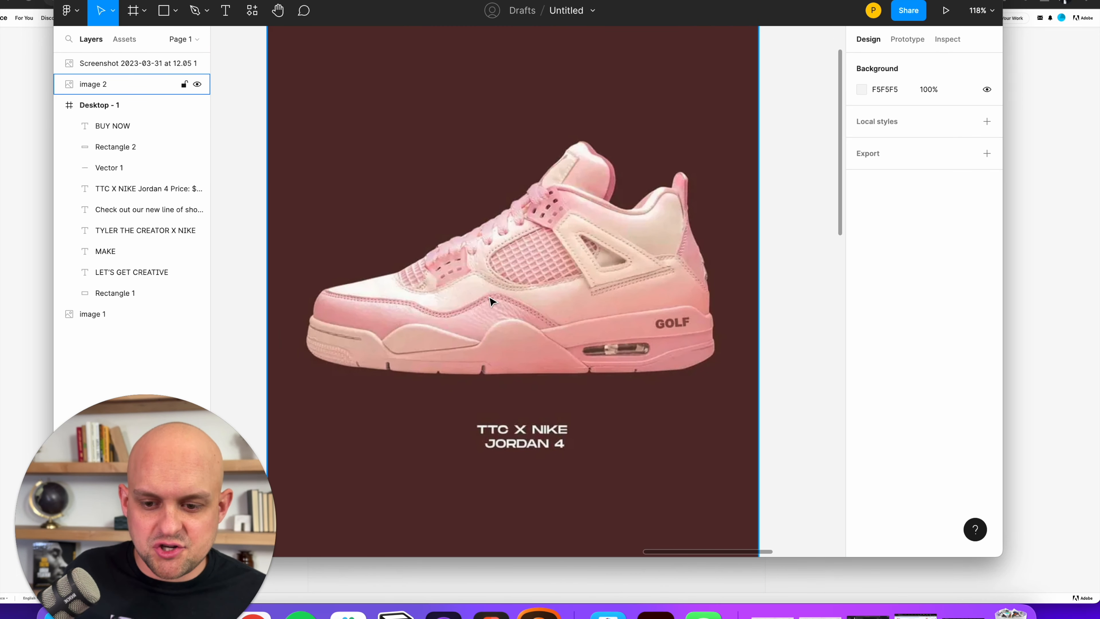
{"action": "scroll", "coordinate": [550, 290], "scroll_direction": "up", "scroll_amount": 3}
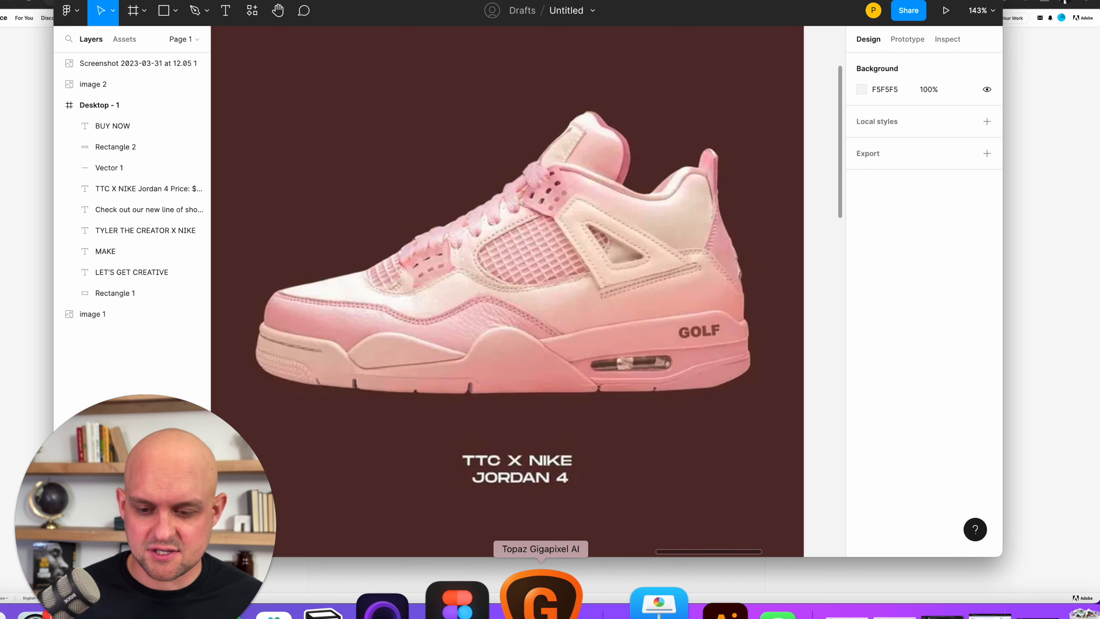
{"action": "left_click", "coordinate": [540, 606]}
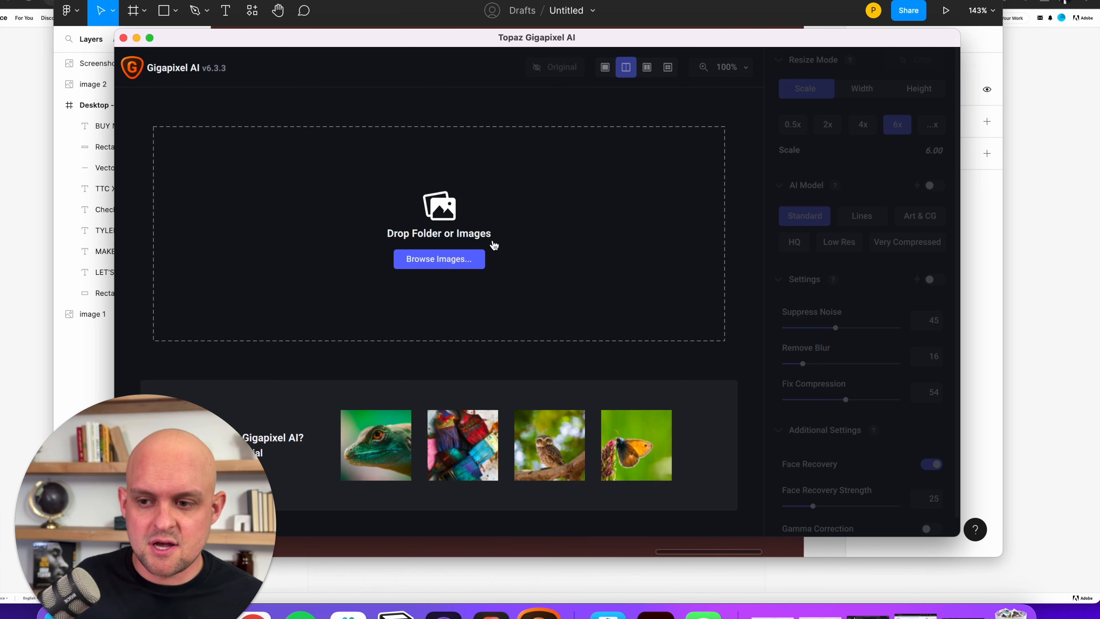
{"action": "left_click", "coordinate": [438, 259]}
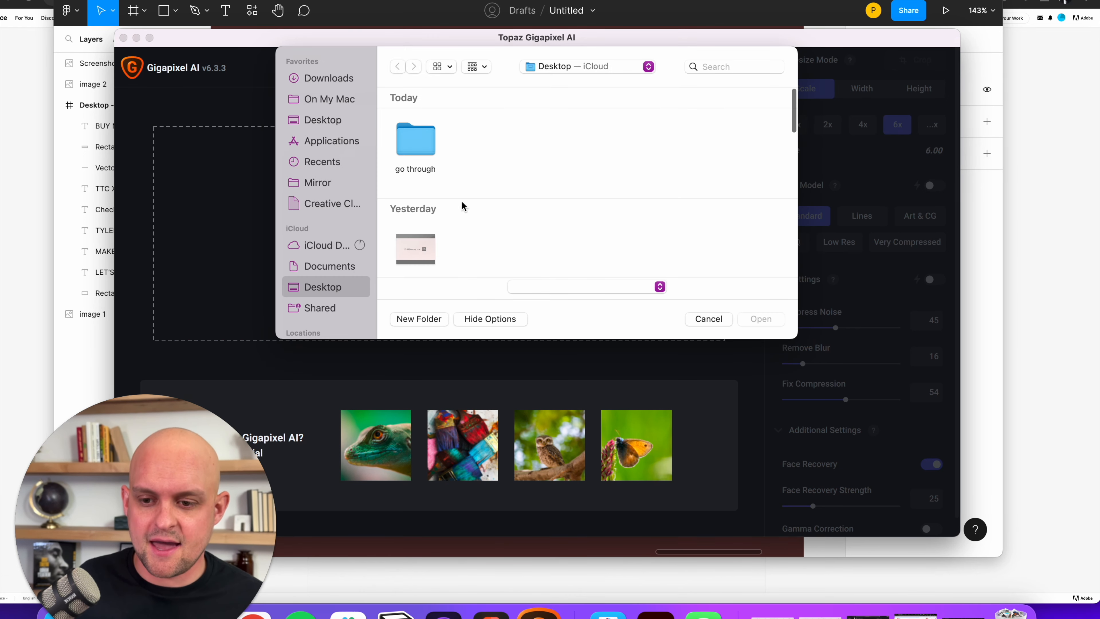
{"action": "scroll", "coordinate": [473, 141], "scroll_direction": "down", "scroll_amount": 5}
{"action": "scroll", "coordinate": [474, 141], "scroll_direction": "up", "scroll_amount": 5}
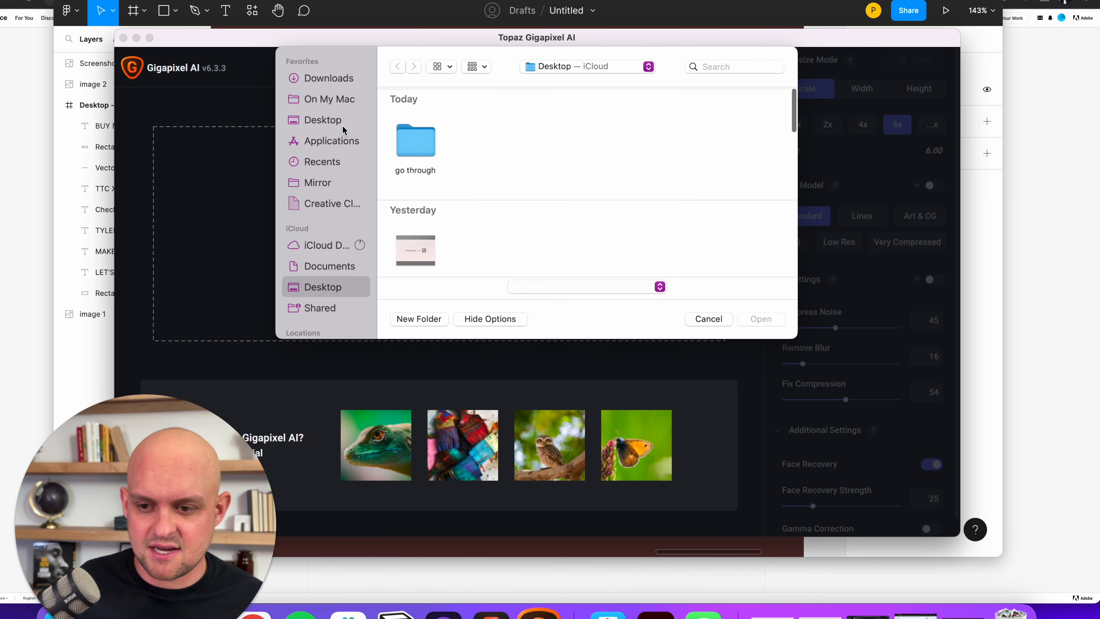
{"action": "left_click", "coordinate": [323, 119]}
{"action": "left_click", "coordinate": [708, 319]}
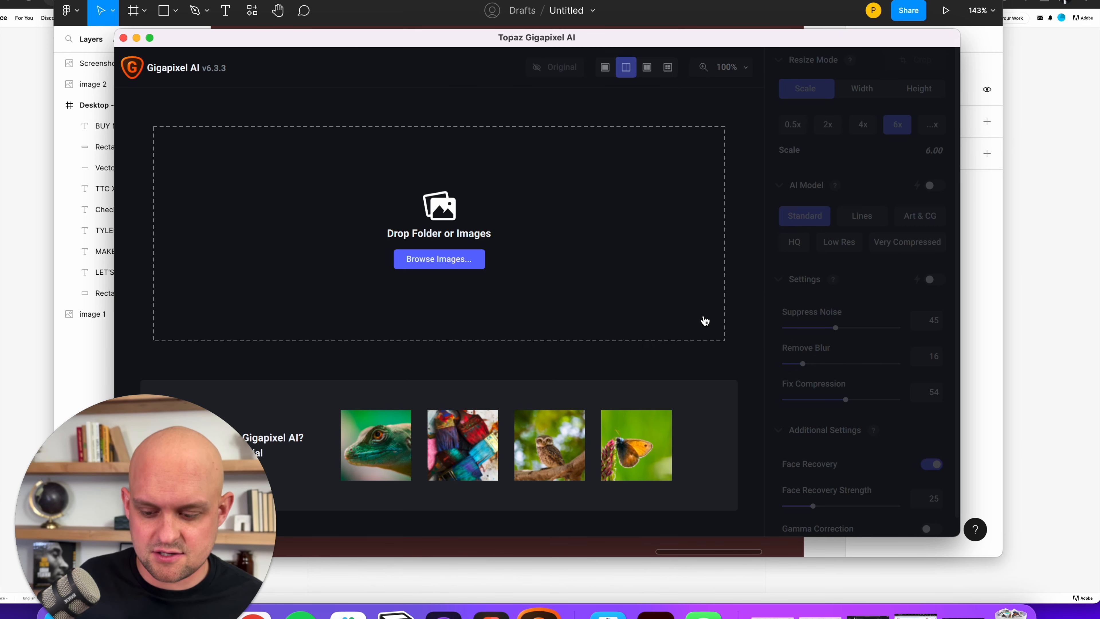
{"action": "key", "text": "super+q"}
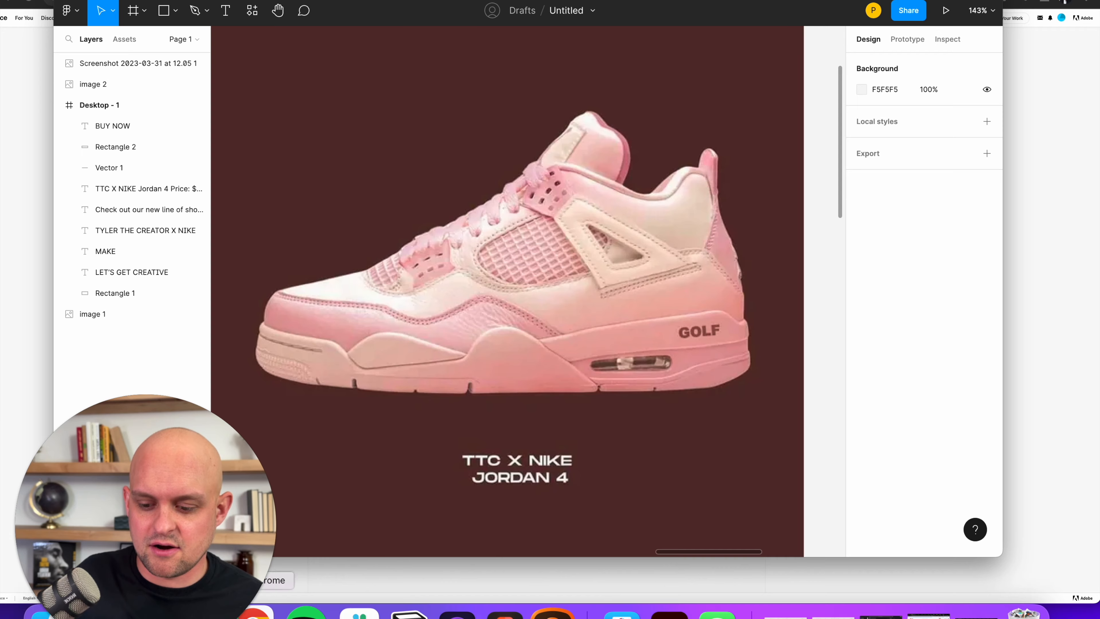
Switch to the Reddit post in Chrome and save its pink Jordan 4 image to the Desktop as t4d2910ejmca1.
{"action": "key", "text": "super+Tab"}
{"action": "key", "text": "super+Tab"}
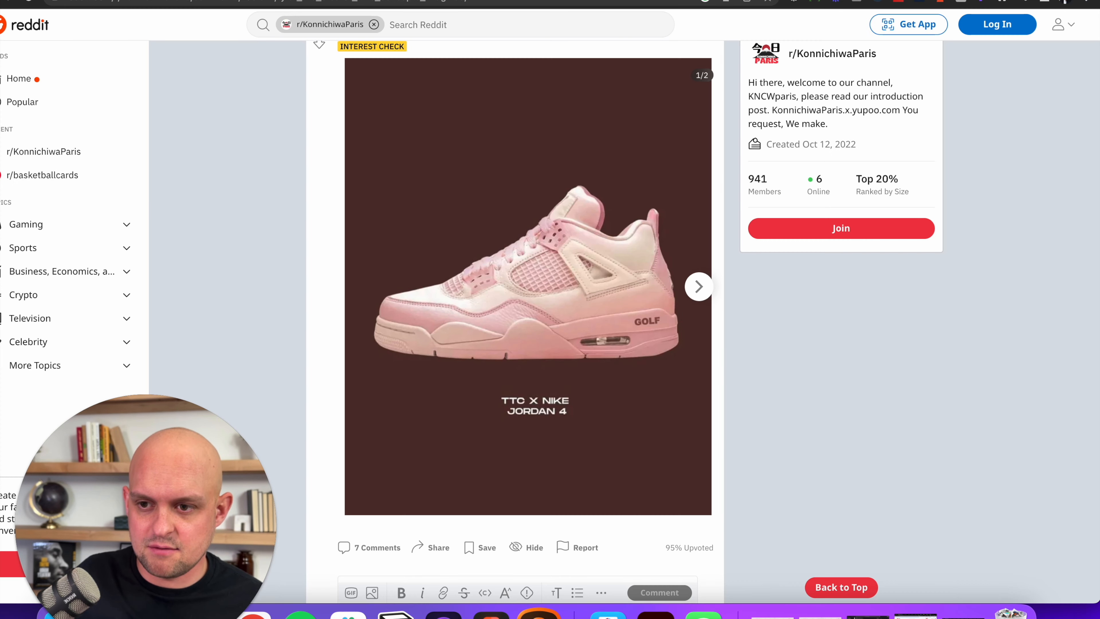
{"action": "right_click", "coordinate": [543, 181]}
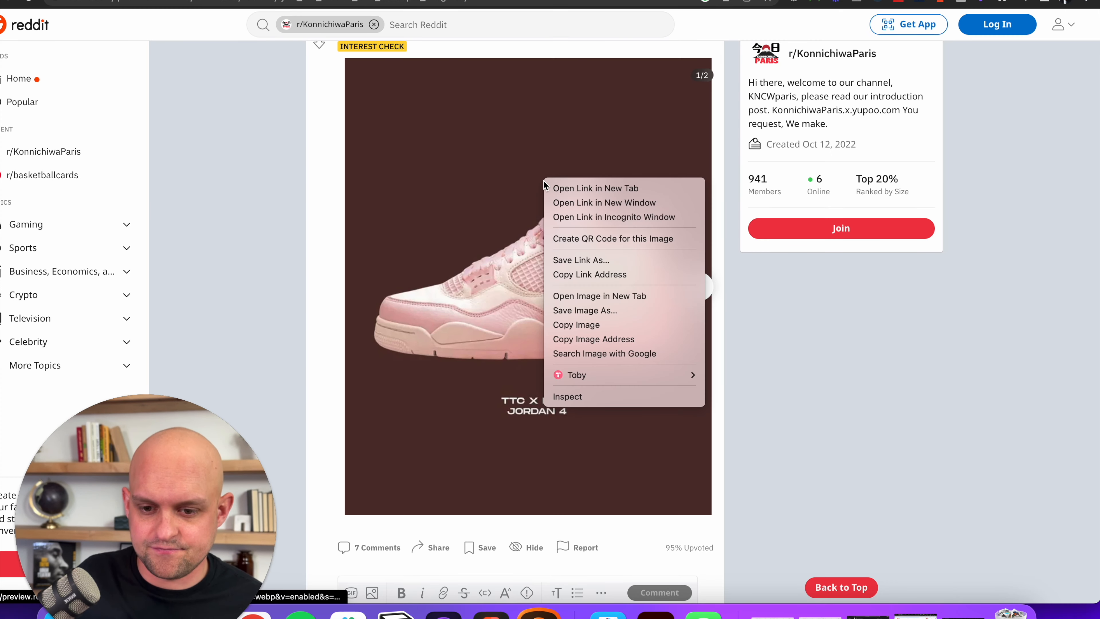
{"action": "left_click", "coordinate": [642, 311]}
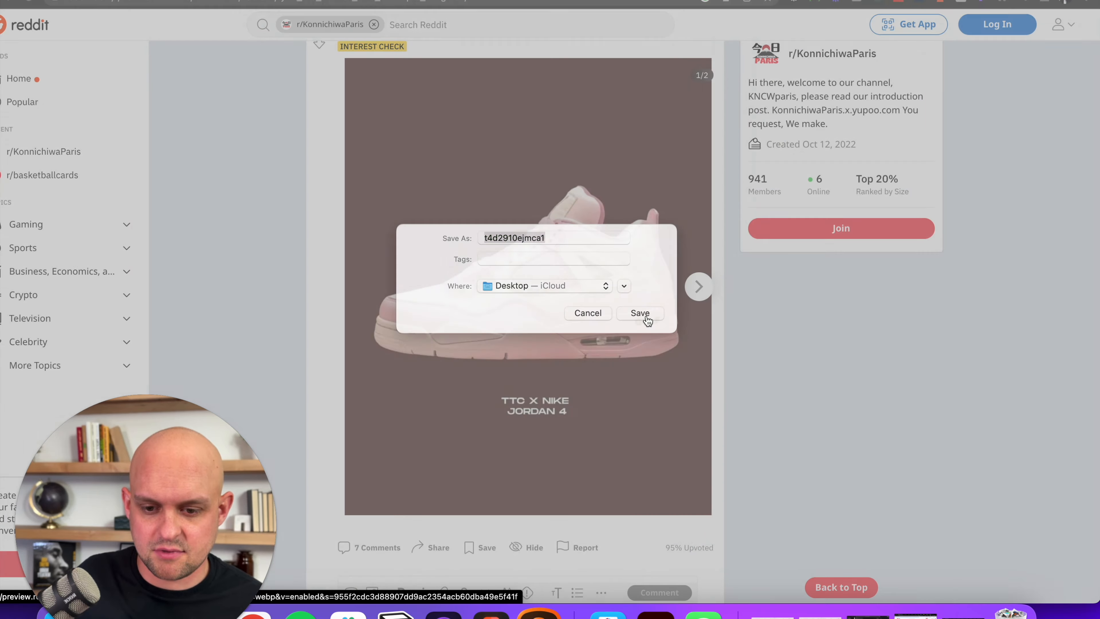
{"action": "left_click", "coordinate": [640, 313]}
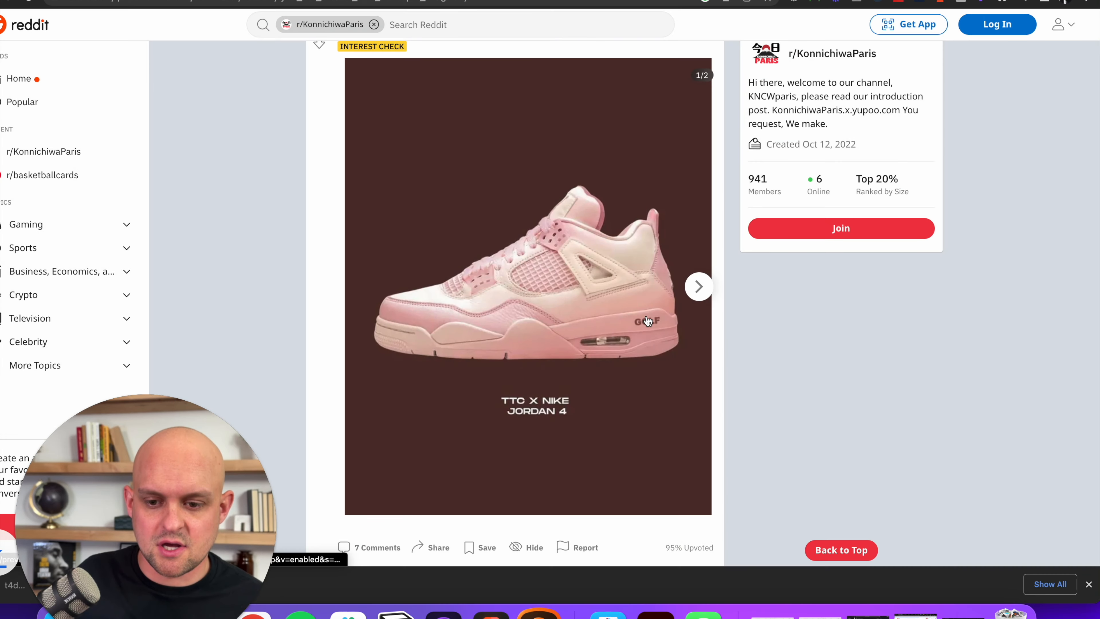
Switch to Topaz Gigapixel AI and load the saved shoe image t4d2910ejmca1.webp for upscaling.
{"action": "left_click", "coordinate": [538, 611]}
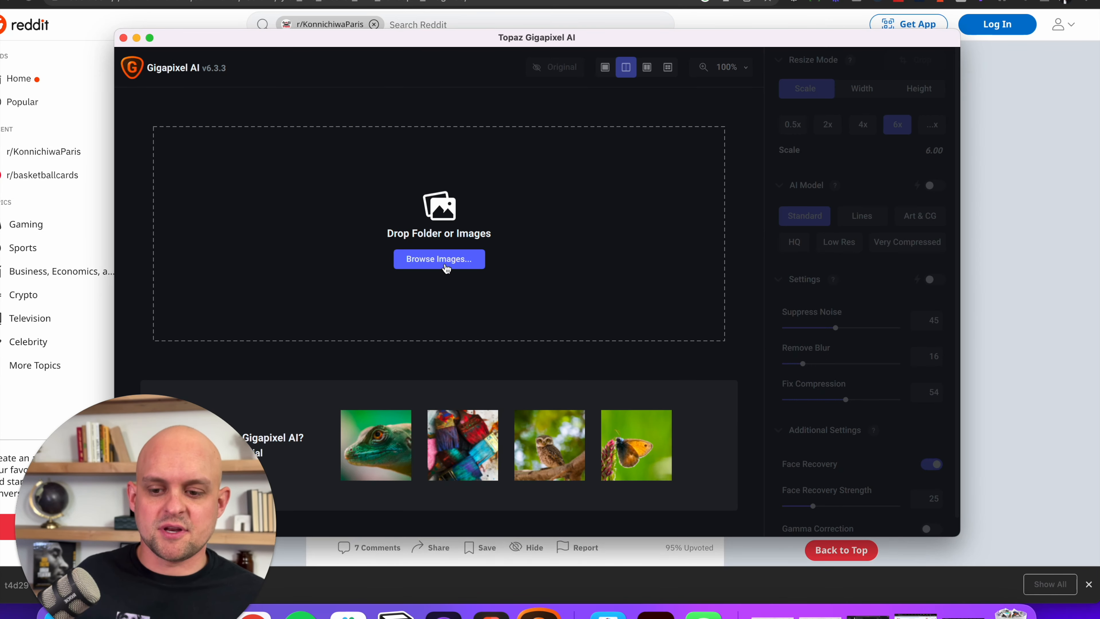
{"action": "left_click", "coordinate": [446, 261]}
{"action": "left_click", "coordinate": [497, 144]}
{"action": "double_click", "coordinate": [497, 145]}
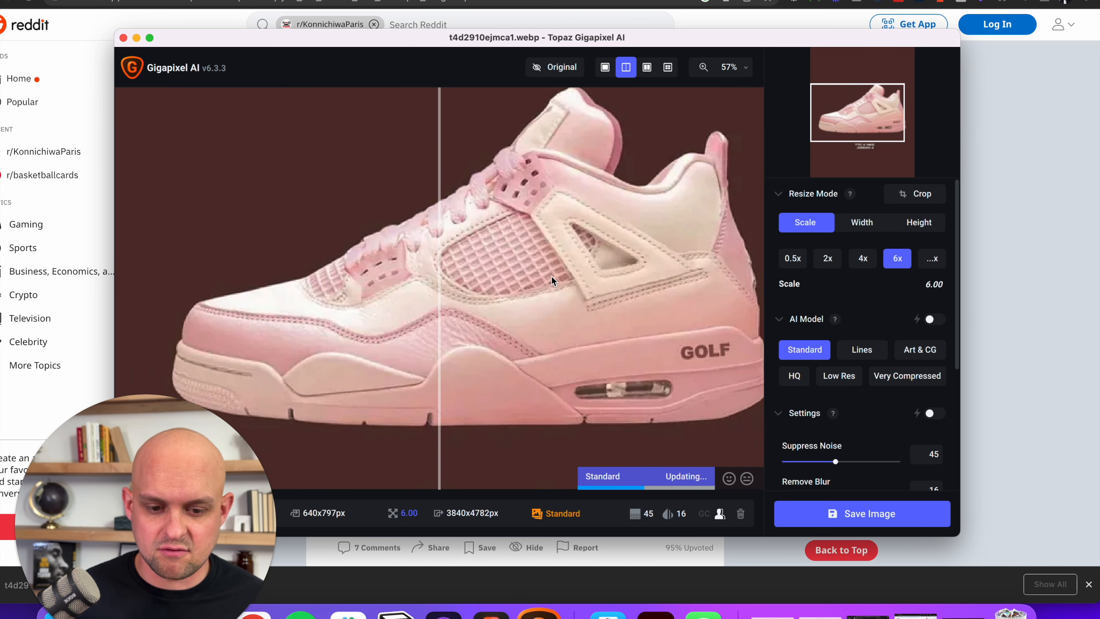
Compare the original and upscaled shoe in the split preview, closer in around the laces and mesh panel.
{"action": "left_click_drag", "start_coordinate": [186, 437], "coordinate": [1010, 433]}
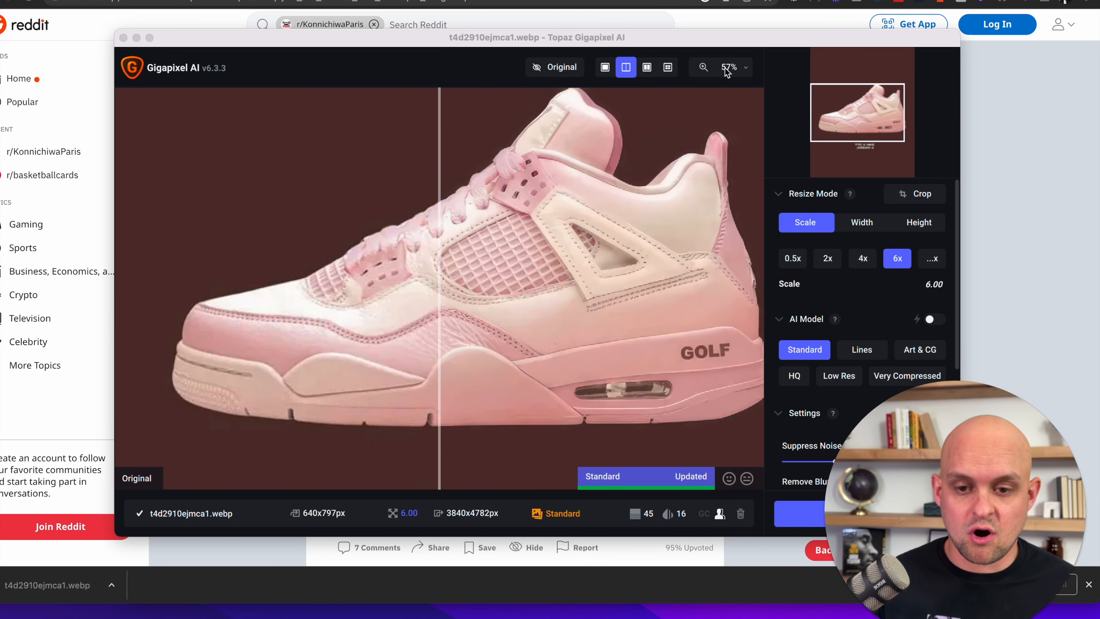
{"action": "left_click_drag", "start_coordinate": [818, 45], "coordinate": [732, 44]}
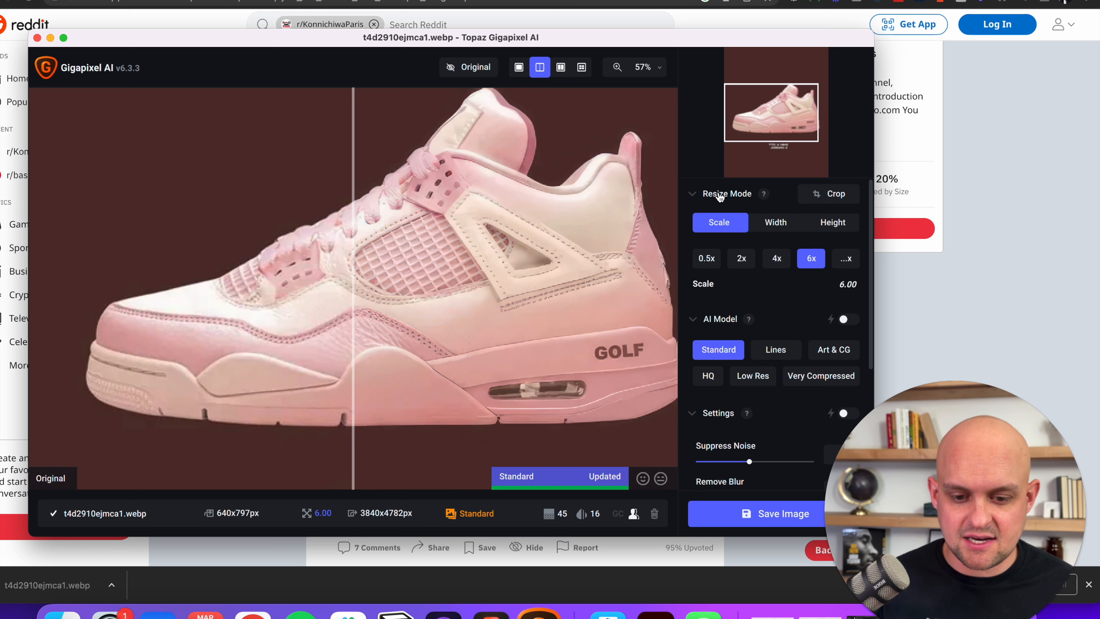
{"action": "left_click_drag", "start_coordinate": [352, 268], "coordinate": [393, 217]}
{"action": "scroll", "coordinate": [439, 245], "scroll_direction": "up", "scroll_amount": 5}
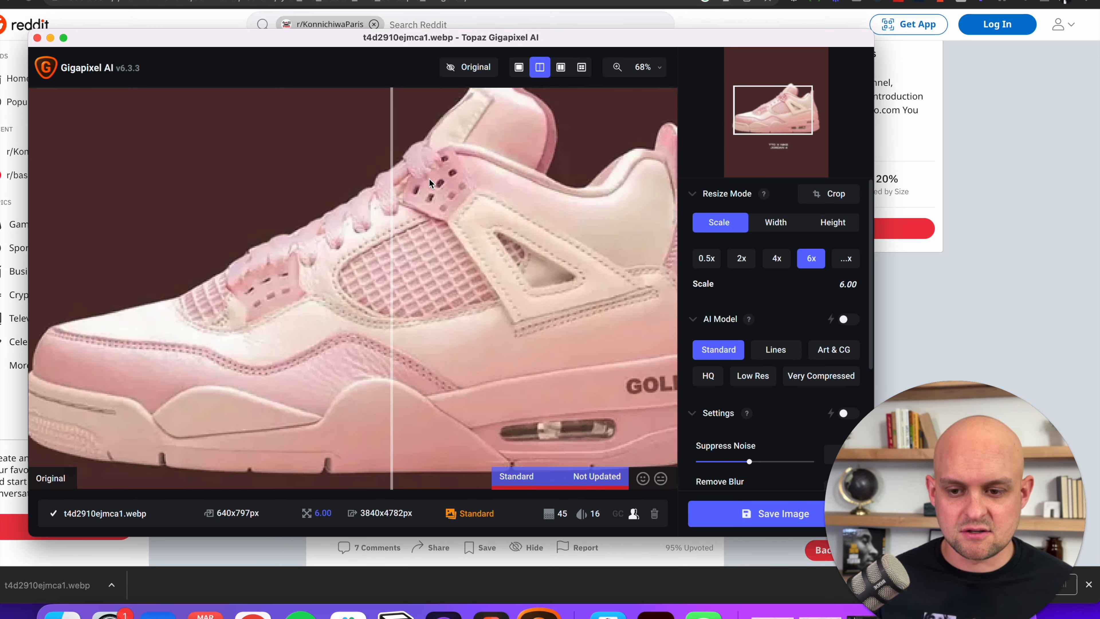
Tune the shoe upscale by setting Suppress Noise to 59, Remove Blur to 43 and Fix Compression to 50.
{"action": "scroll", "coordinate": [438, 169], "scroll_direction": "up", "scroll_amount": 1}
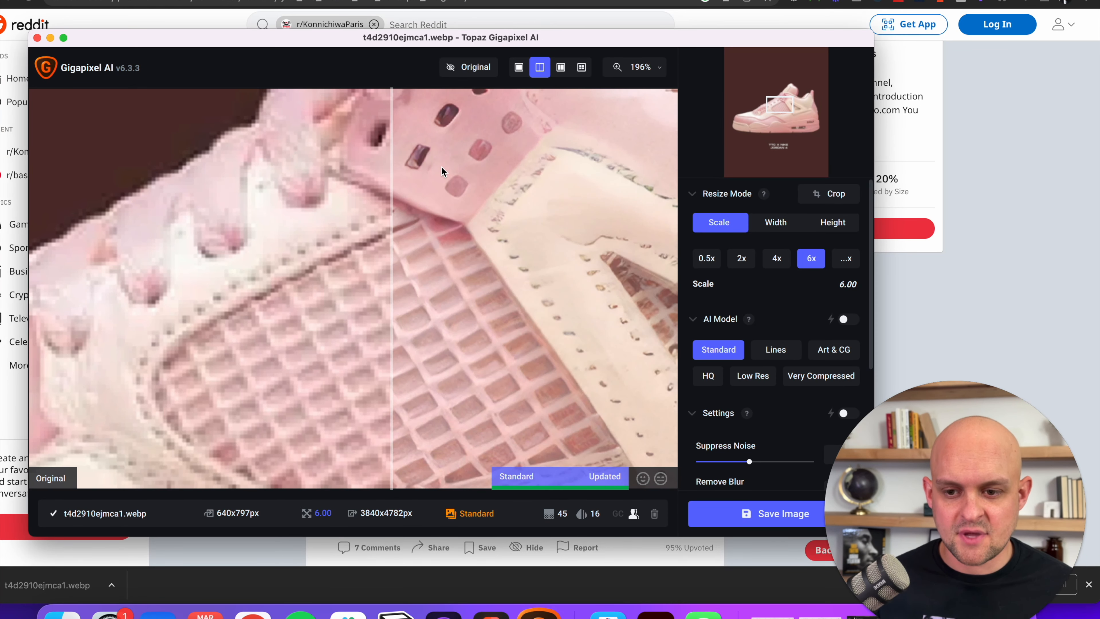
{"action": "left_click_drag", "start_coordinate": [442, 171], "coordinate": [428, 296]}
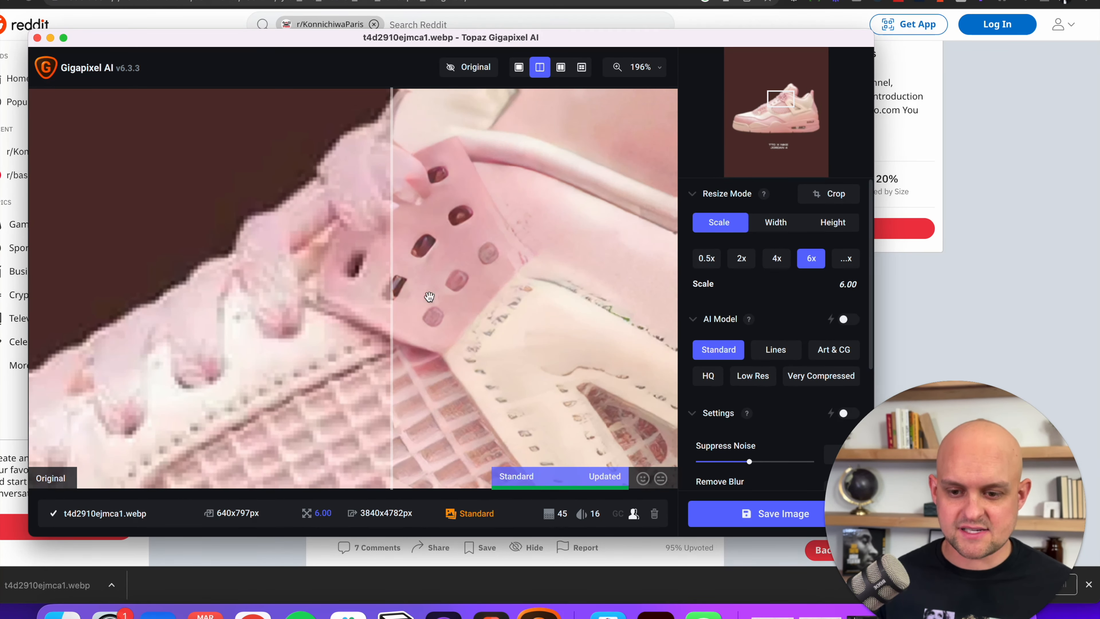
{"action": "left_click_drag", "start_coordinate": [393, 277], "coordinate": [447, 273]}
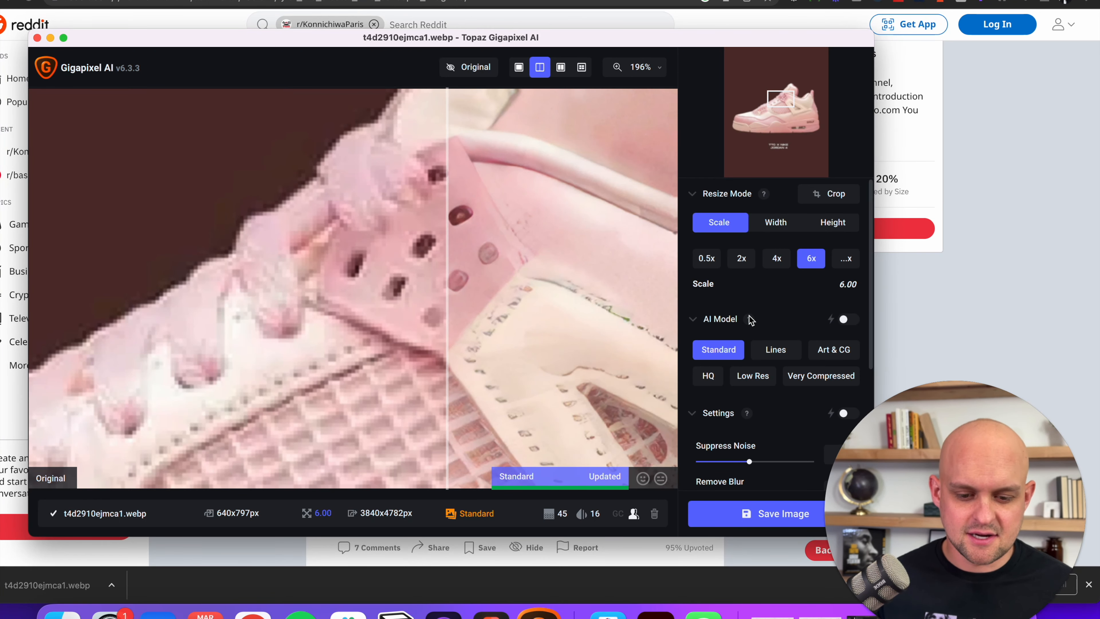
{"action": "scroll", "coordinate": [728, 429], "scroll_direction": "down", "scroll_amount": 2}
{"action": "scroll", "coordinate": [728, 431], "scroll_direction": "down", "scroll_amount": 3}
{"action": "left_click_drag", "start_coordinate": [749, 329], "coordinate": [765, 330]}
{"action": "left_click_drag", "start_coordinate": [716, 366], "coordinate": [748, 366]}
{"action": "left_click_drag", "start_coordinate": [759, 402], "coordinate": [755, 402]}
{"action": "scroll", "coordinate": [447, 310], "scroll_direction": "down", "scroll_amount": 10}
{"action": "left_click_drag", "start_coordinate": [447, 310], "coordinate": [185, 315]}
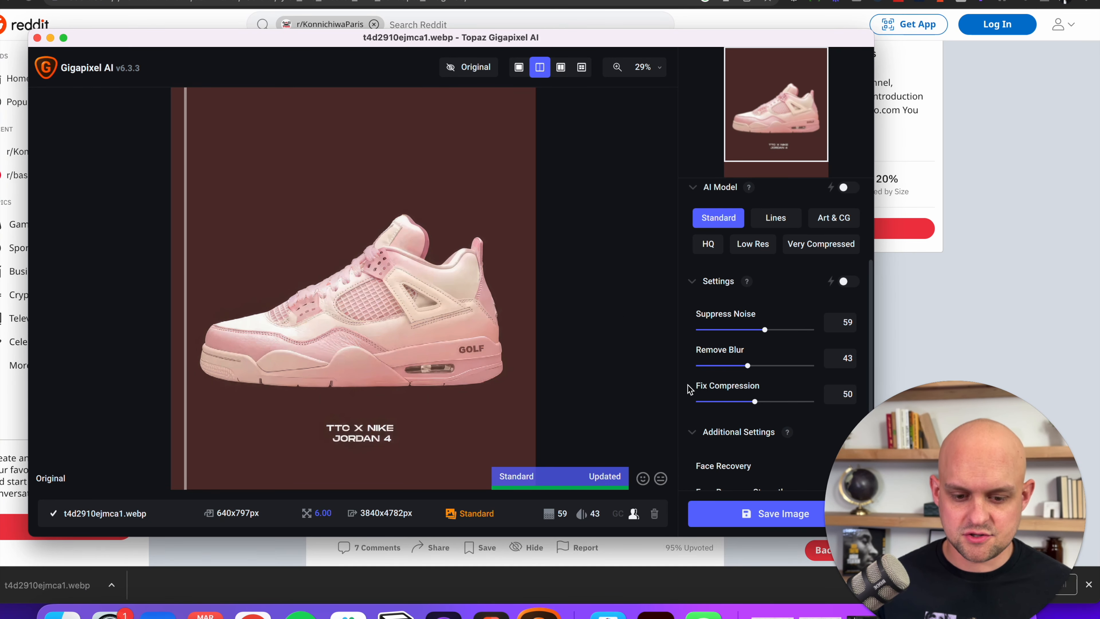
Save the upscaled shoe as a JPG at maximum quality 10 in the same folder as the source image.
{"action": "left_click", "coordinate": [775, 518]}
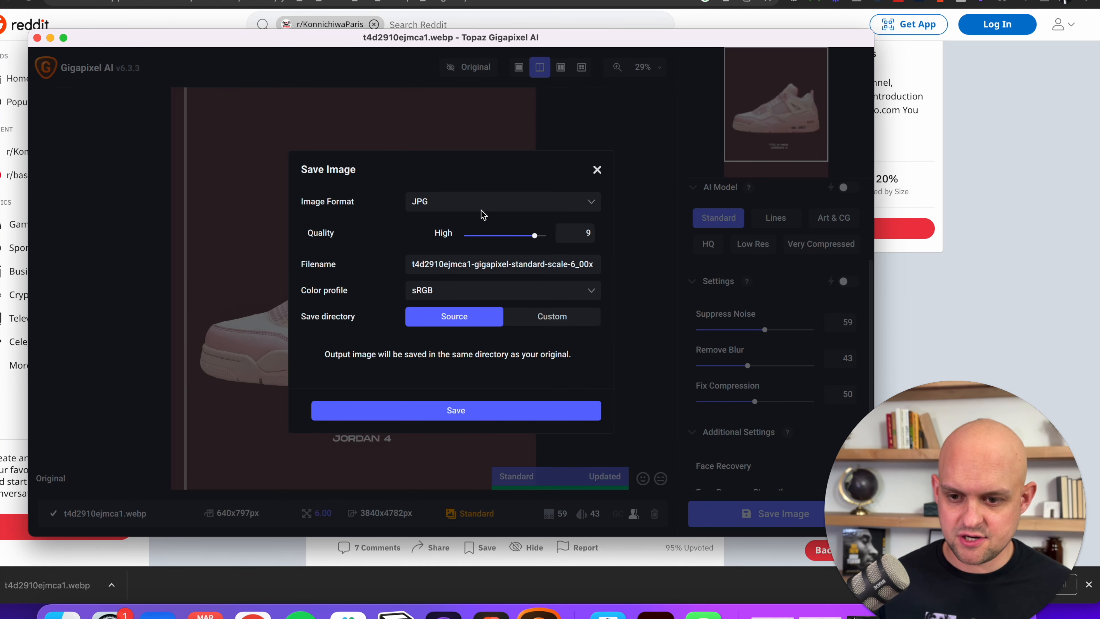
{"action": "left_click_drag", "start_coordinate": [534, 235], "coordinate": [544, 235]}
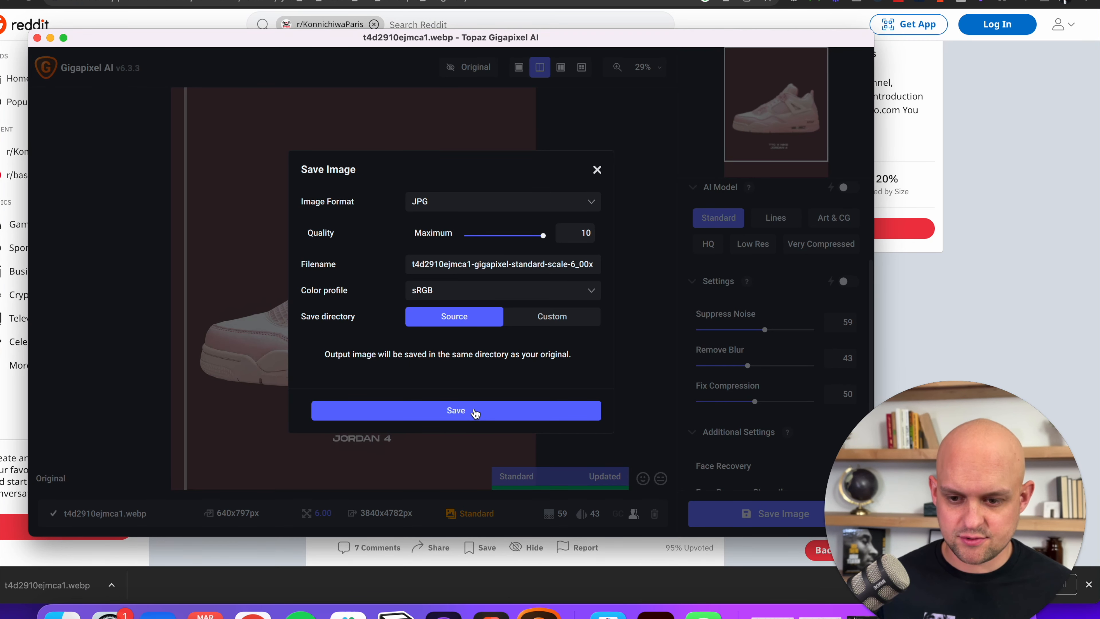
{"action": "left_click", "coordinate": [475, 414]}
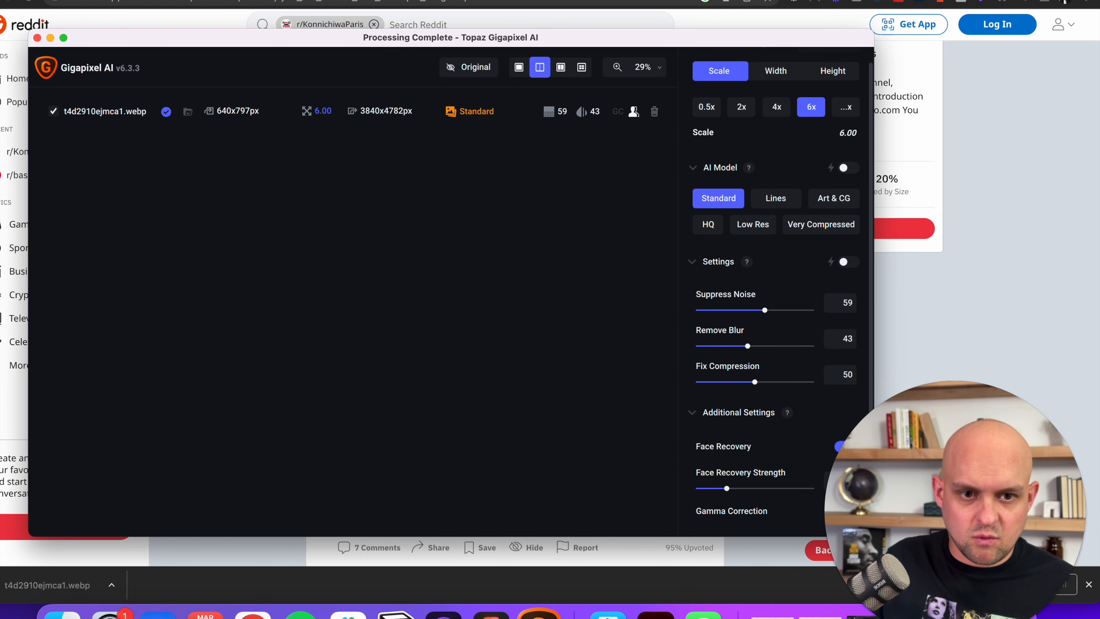
{"action": "key", "text": "super+space"}
{"action": "type", "text": "photo"}
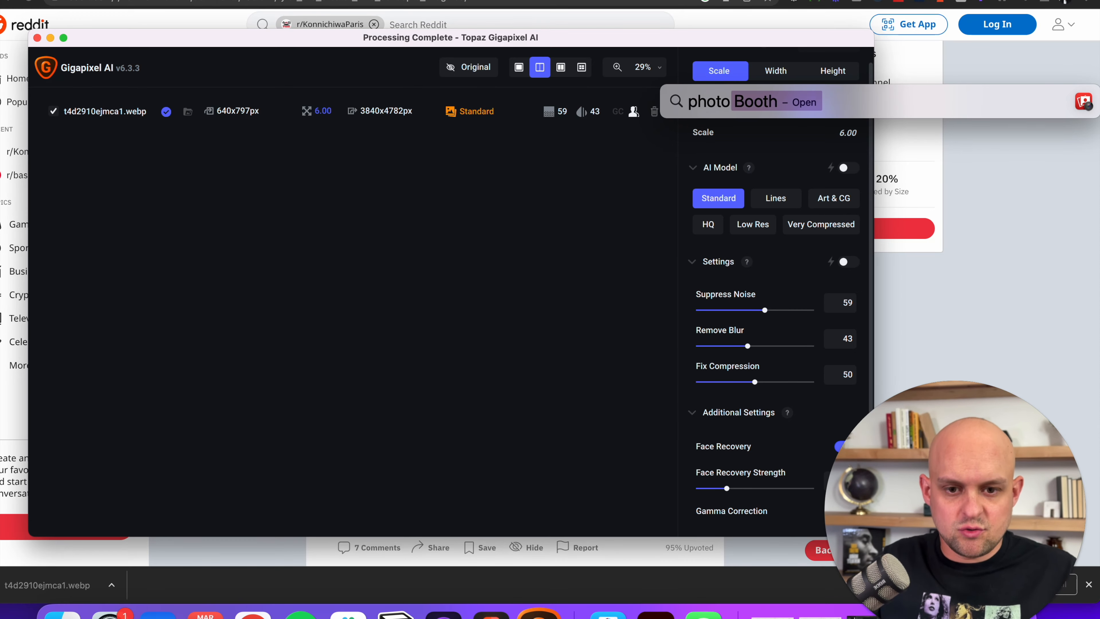
{"action": "key", "text": "Return"}
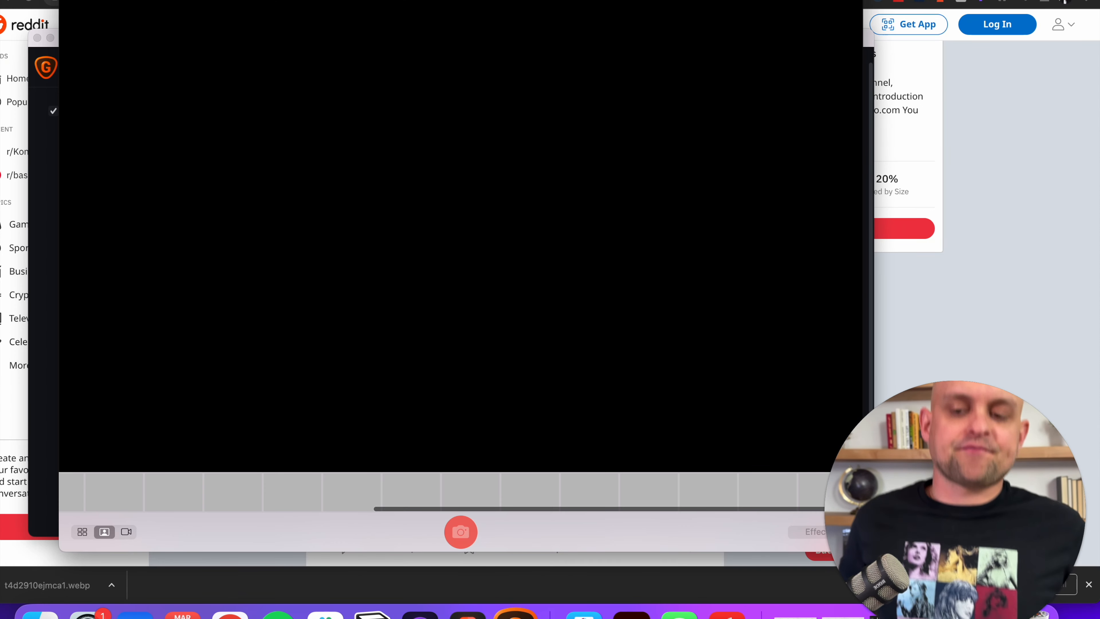
{"action": "key", "text": "super+q"}
Launch Photoshop and open the upscaled t4d2910ejmca1-gigapixel-standard-scale-6_00x.jpg from the Desktop.
{"action": "key", "text": "super+space"}
{"action": "type", "text": "photoshop"}
{"action": "key", "text": "Return"}
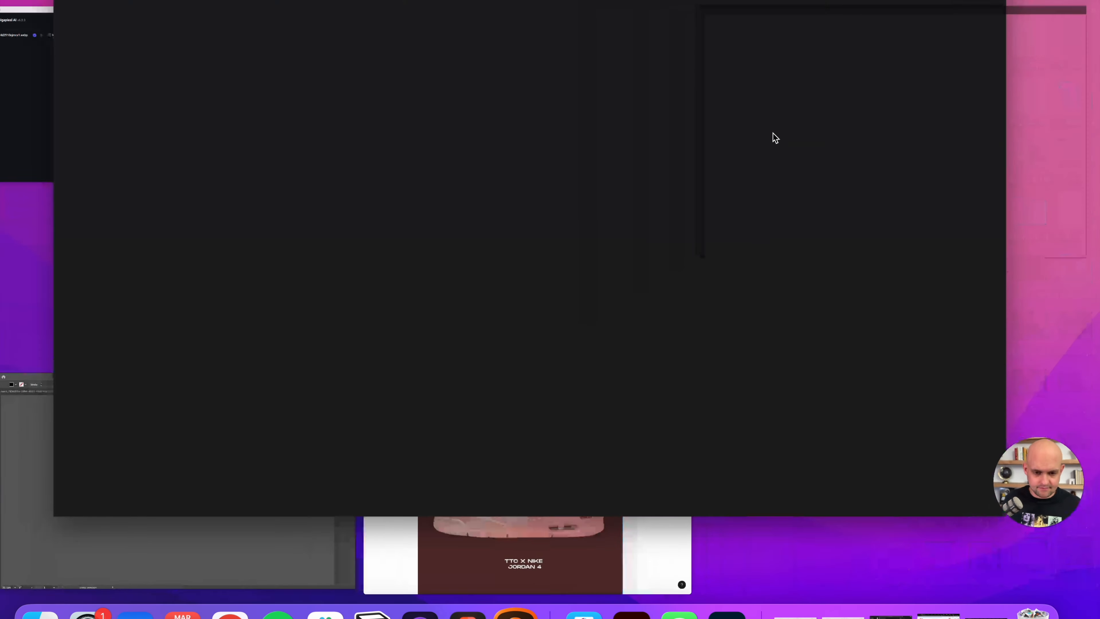
{"action": "left_click", "coordinate": [593, 192]}
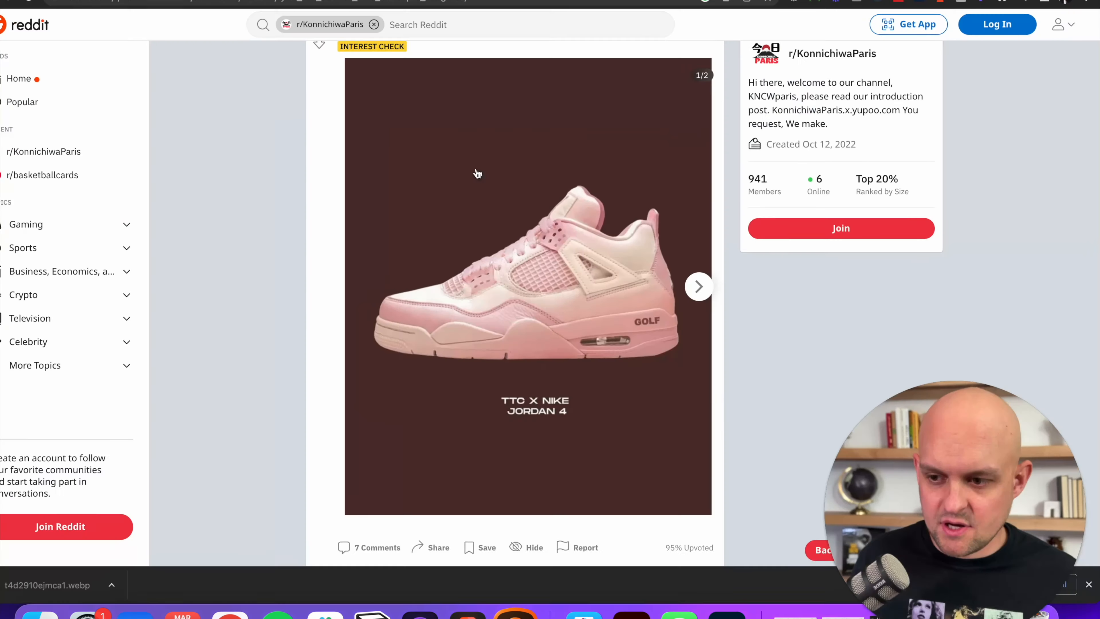
{"action": "key", "text": "super+Tab"}
{"action": "key", "text": "super+o"}
{"action": "double_click", "coordinate": [414, 103]}
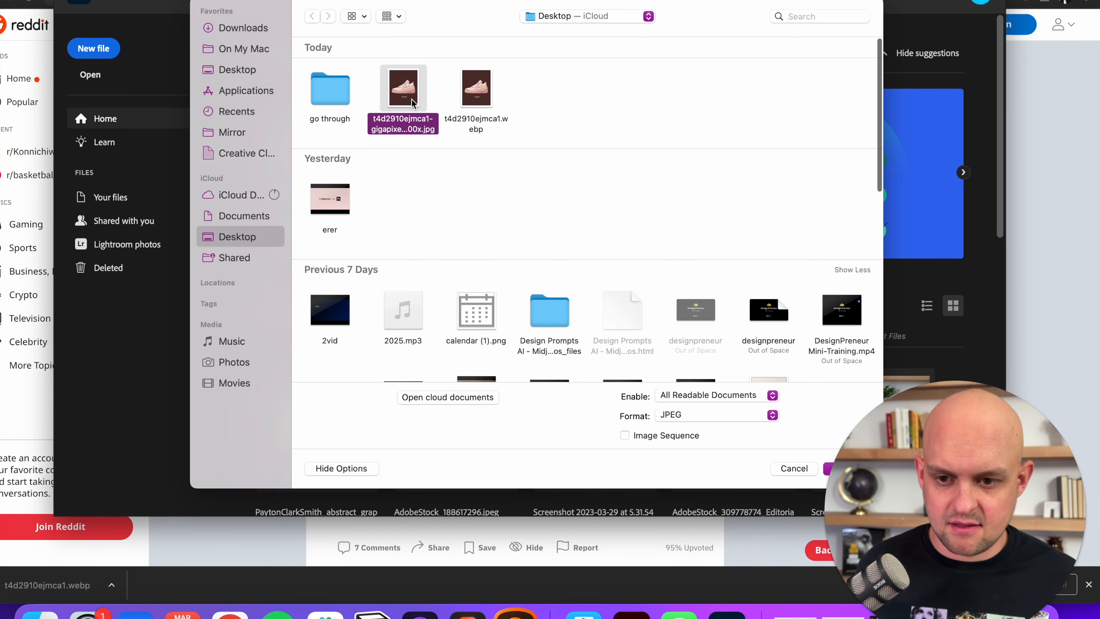
{"action": "scroll", "coordinate": [494, 249], "scroll_direction": "up", "scroll_amount": 6}
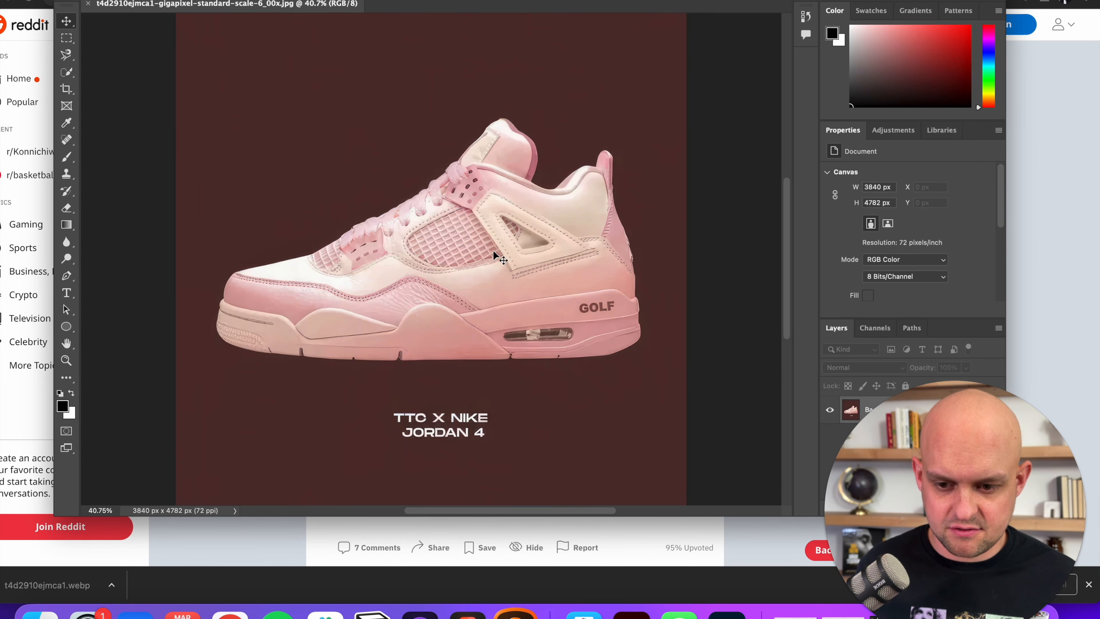
{"action": "scroll", "coordinate": [493, 251], "scroll_direction": "down", "scroll_amount": 1}
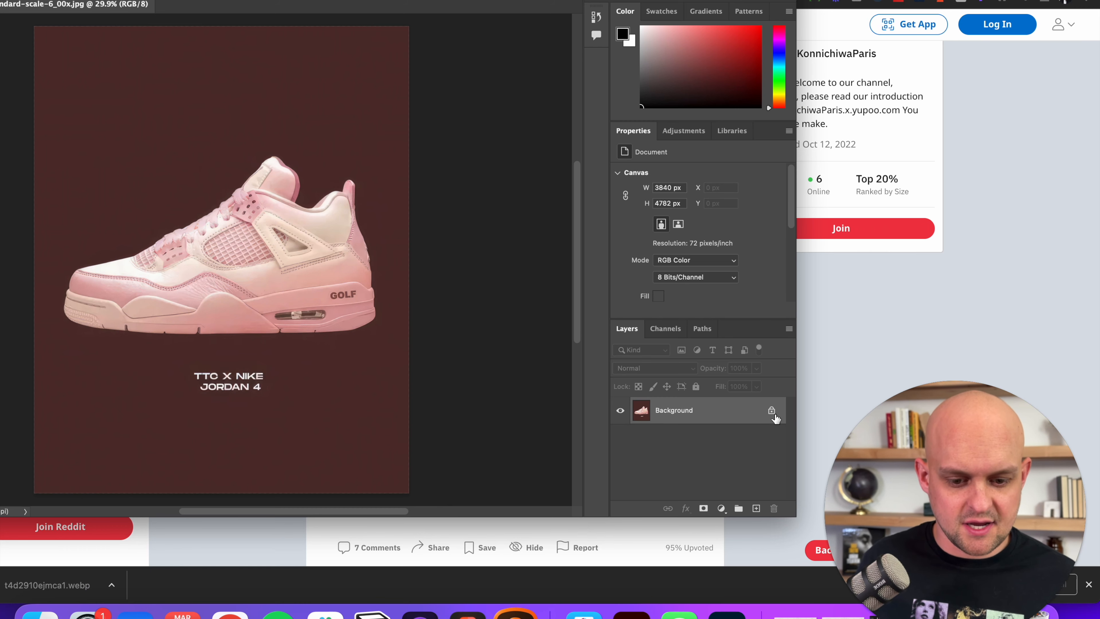
Unlock the background layer, then cut out the shoe by selecting the subject, inverting the selection and deleting the brown backdrop.
{"action": "left_click", "coordinate": [775, 409]}
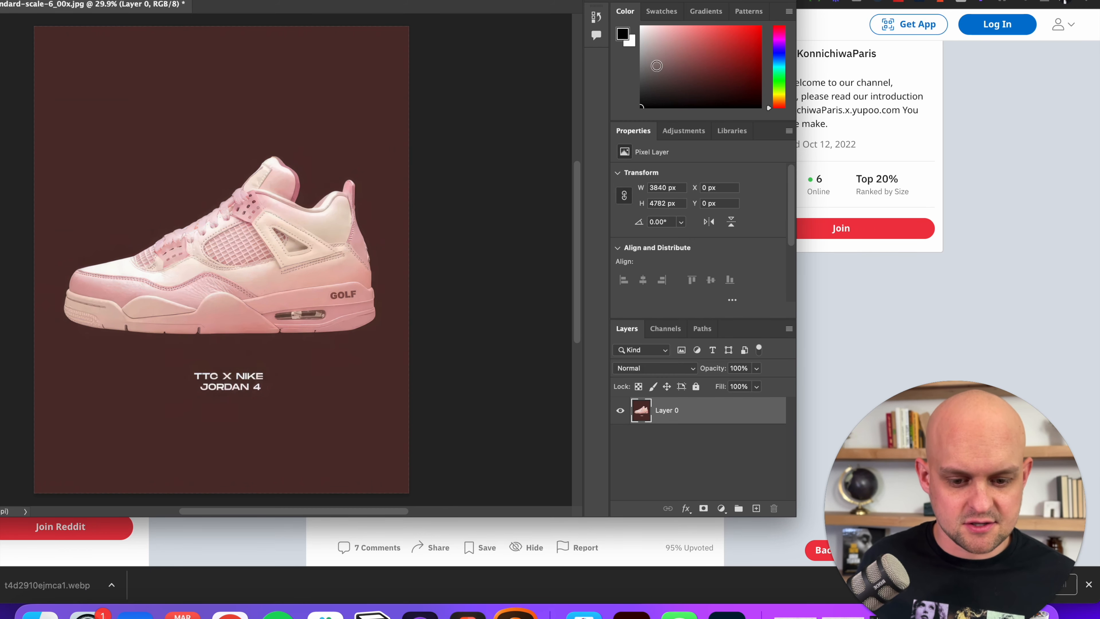
{"action": "left_click_drag", "start_coordinate": [217, 9], "coordinate": [468, 11]}
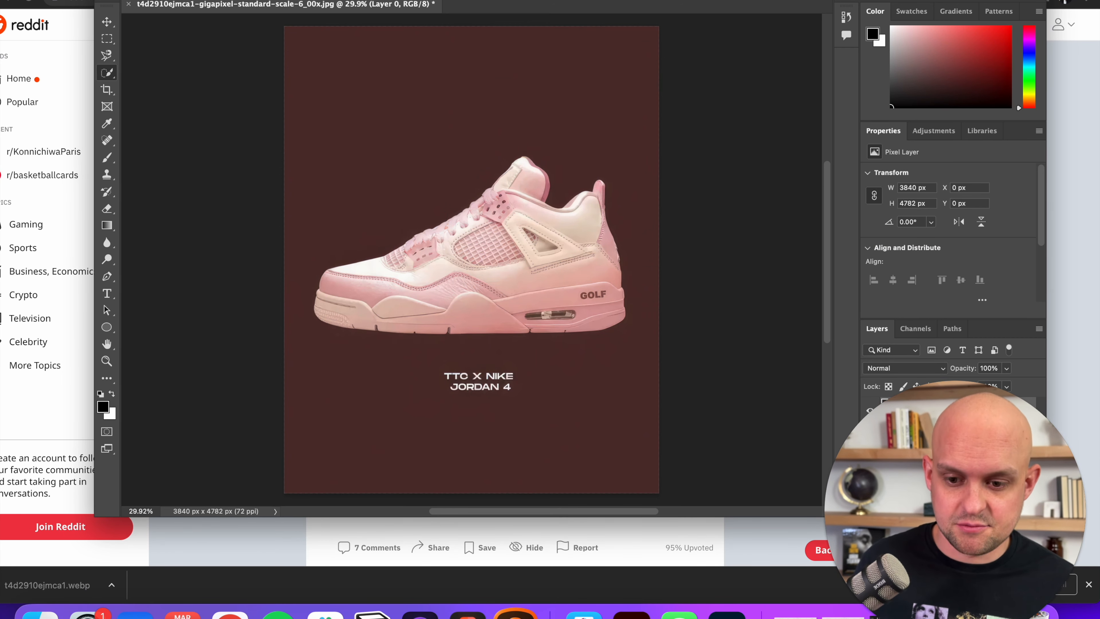
{"action": "left_click", "coordinate": [483, 0]}
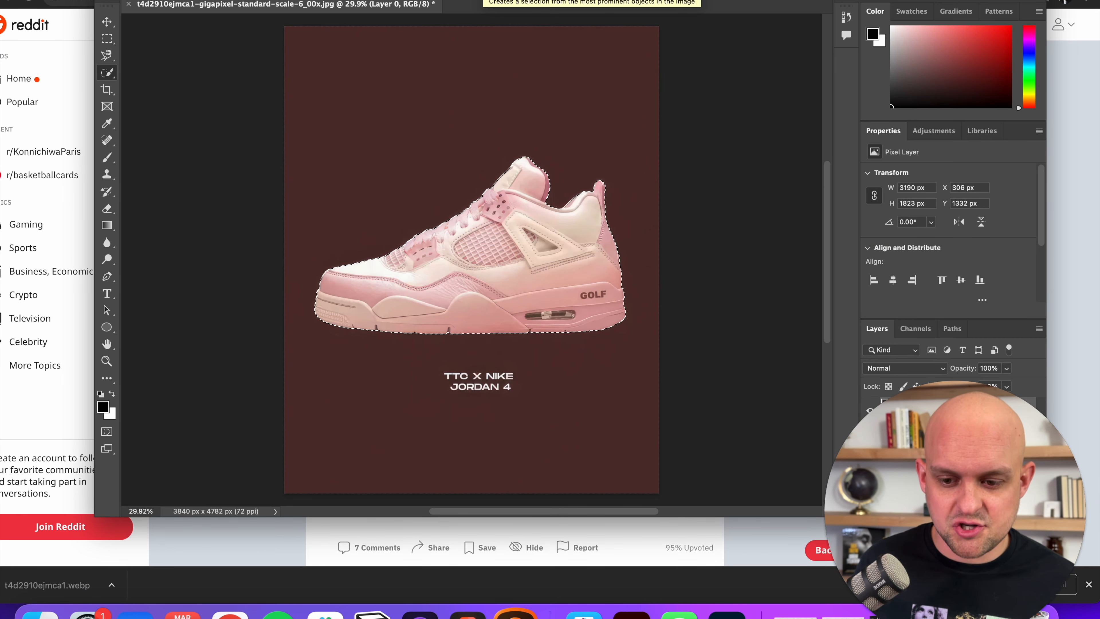
{"action": "left_click", "coordinate": [234, 0]}
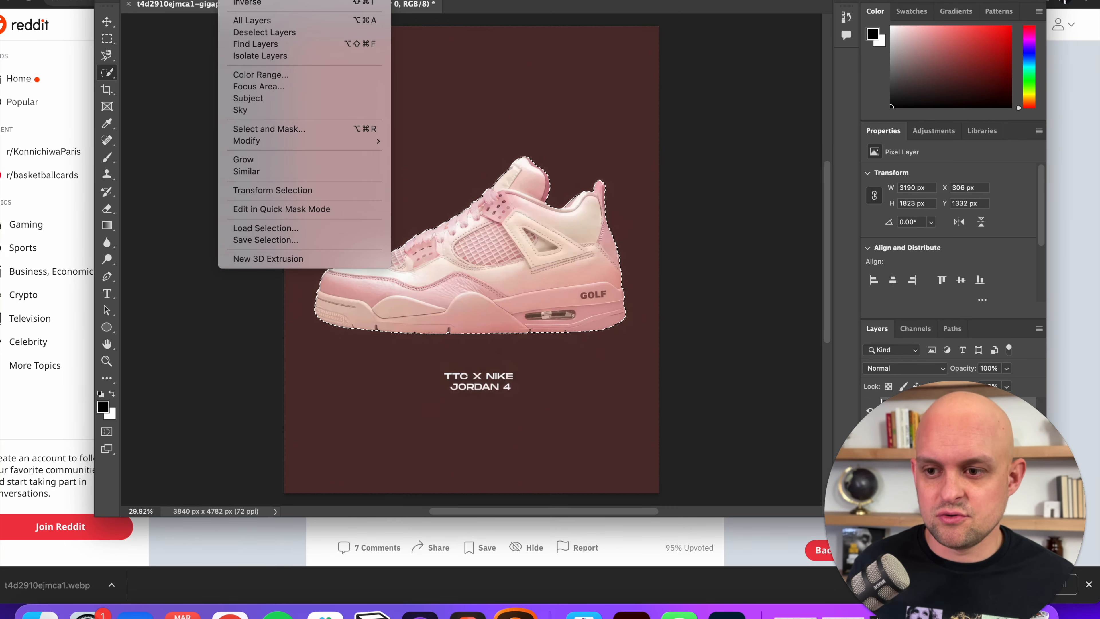
{"action": "left_click", "coordinate": [247, 3]}
{"action": "key", "text": "Delete"}
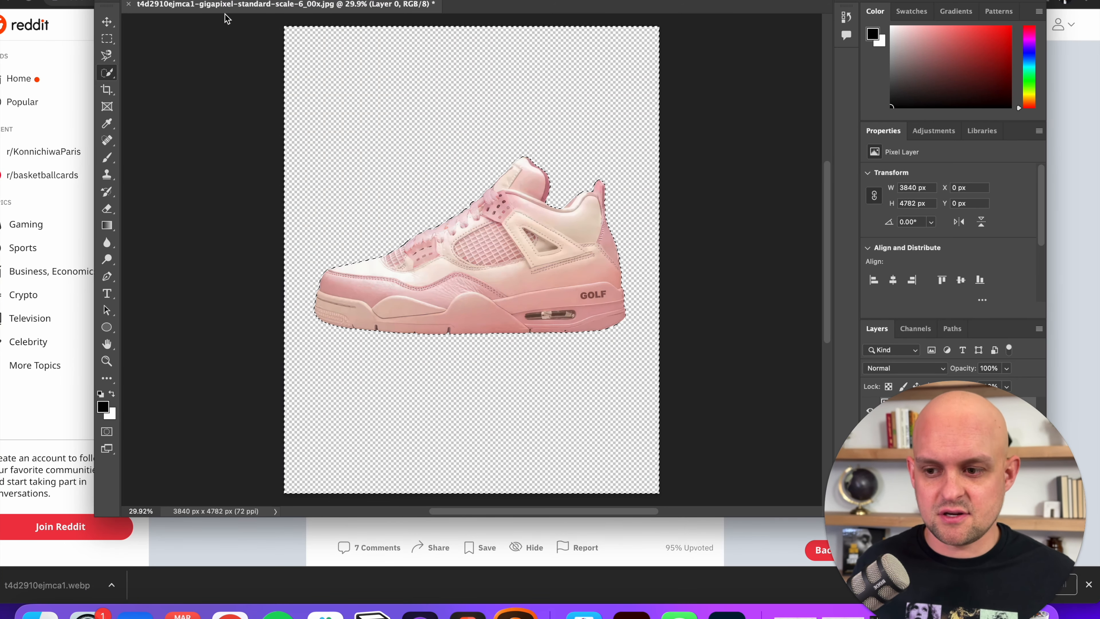
Crop the canvas closely around the cut-out shoe to about 3322 × 1996 px.
{"action": "key", "text": "c"}
{"action": "left_click_drag", "start_coordinate": [471, 27], "coordinate": [471, 164]}
{"action": "left_click_drag", "start_coordinate": [471, 493], "coordinate": [472, 357]}
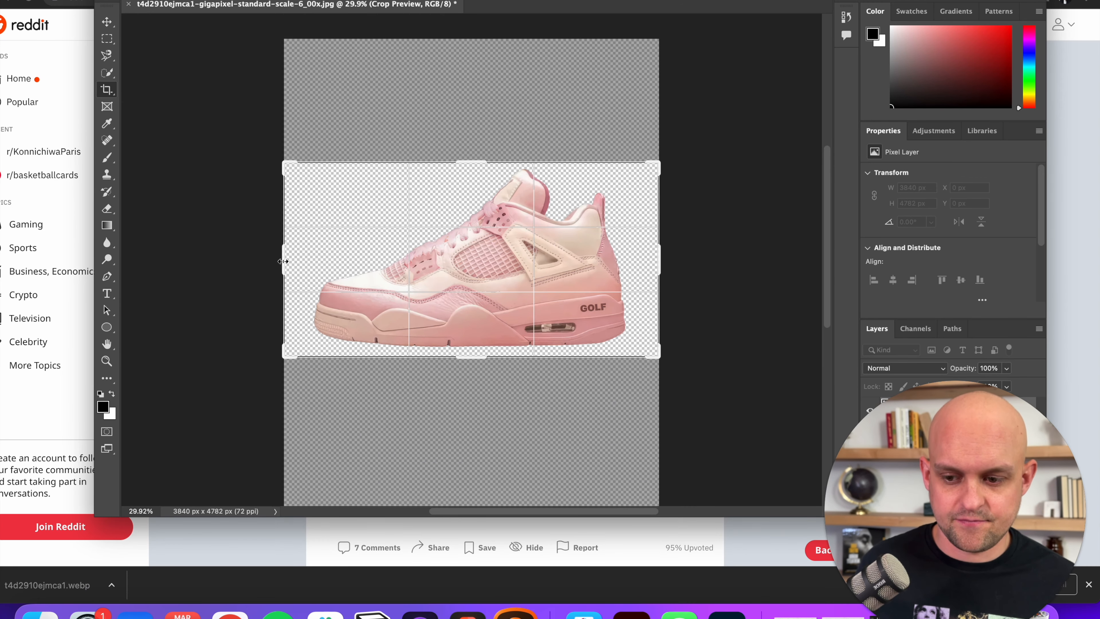
{"action": "left_click_drag", "start_coordinate": [283, 261], "coordinate": [302, 260]}
{"action": "left_click_drag", "start_coordinate": [642, 262], "coordinate": [633, 256]}
{"action": "key", "text": "Return"}
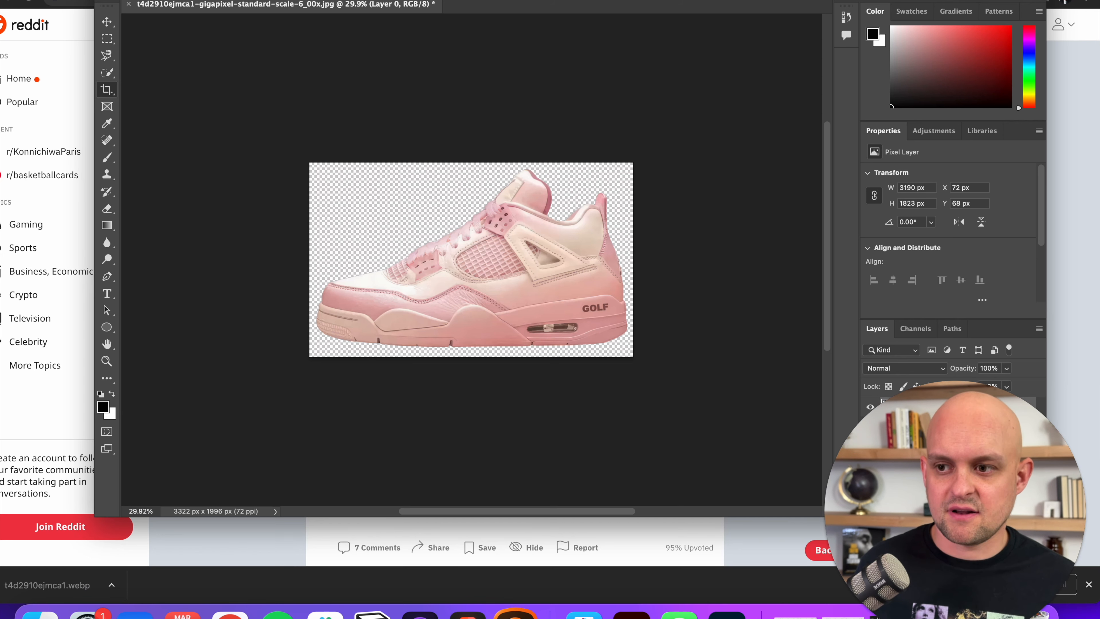
Quick-export the cropped shoe as a PNG named Pink Shoe to the Desktop.
{"action": "left_click", "coordinate": [68, 1]}
{"action": "mouse_move", "coordinate": [148, 157]}
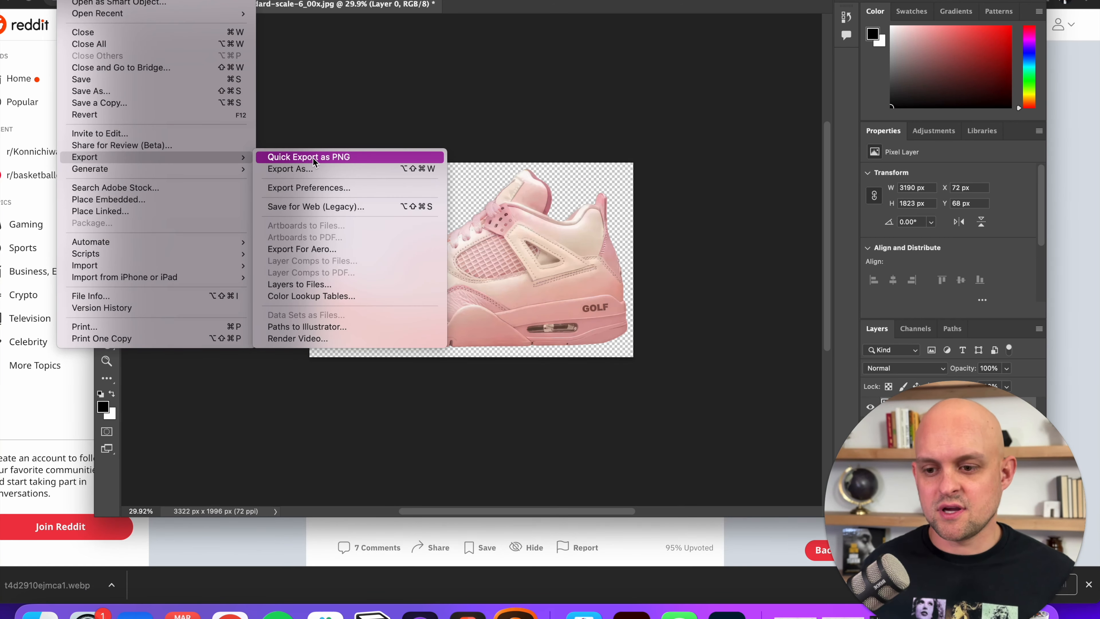
{"action": "left_click", "coordinate": [313, 157]}
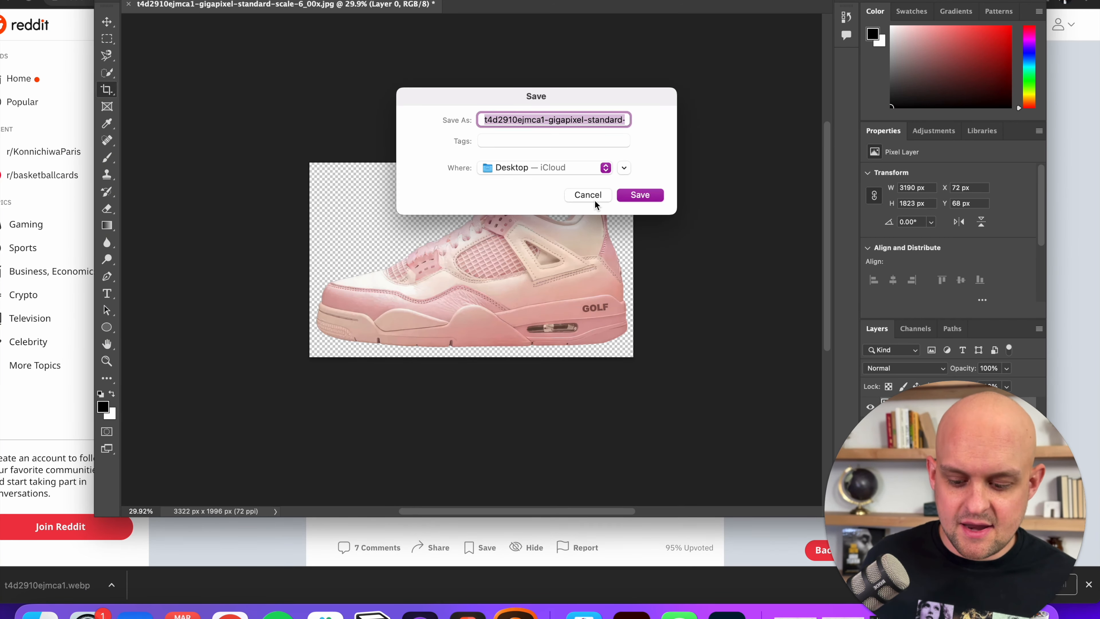
{"action": "type", "text": "Pi"}
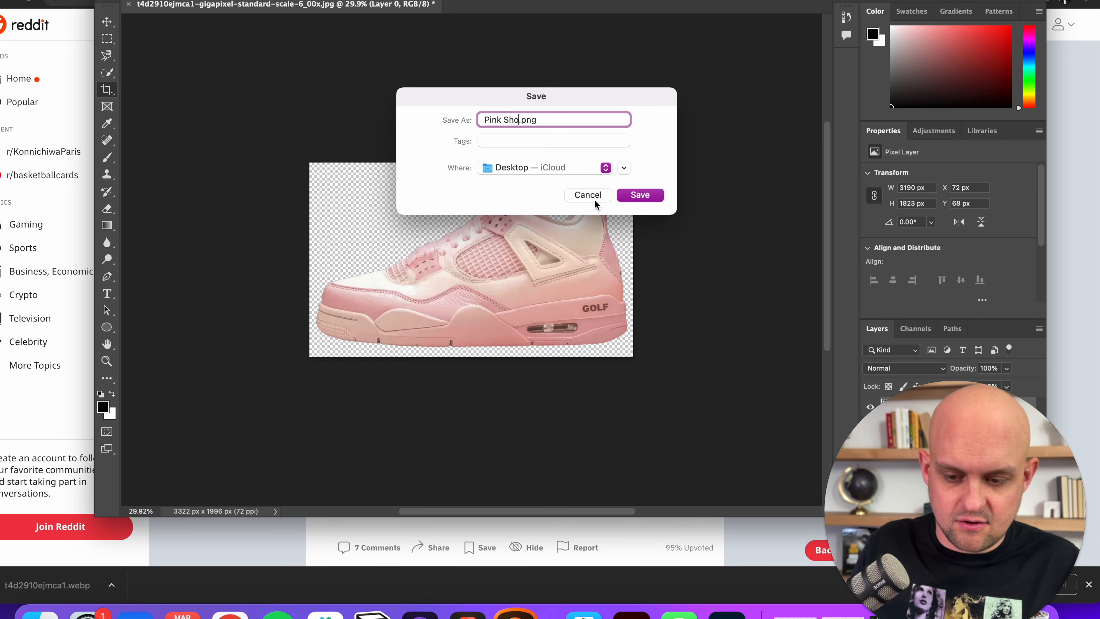
{"action": "type", "text": "nk Shoe"}
{"action": "left_click", "coordinate": [640, 194]}
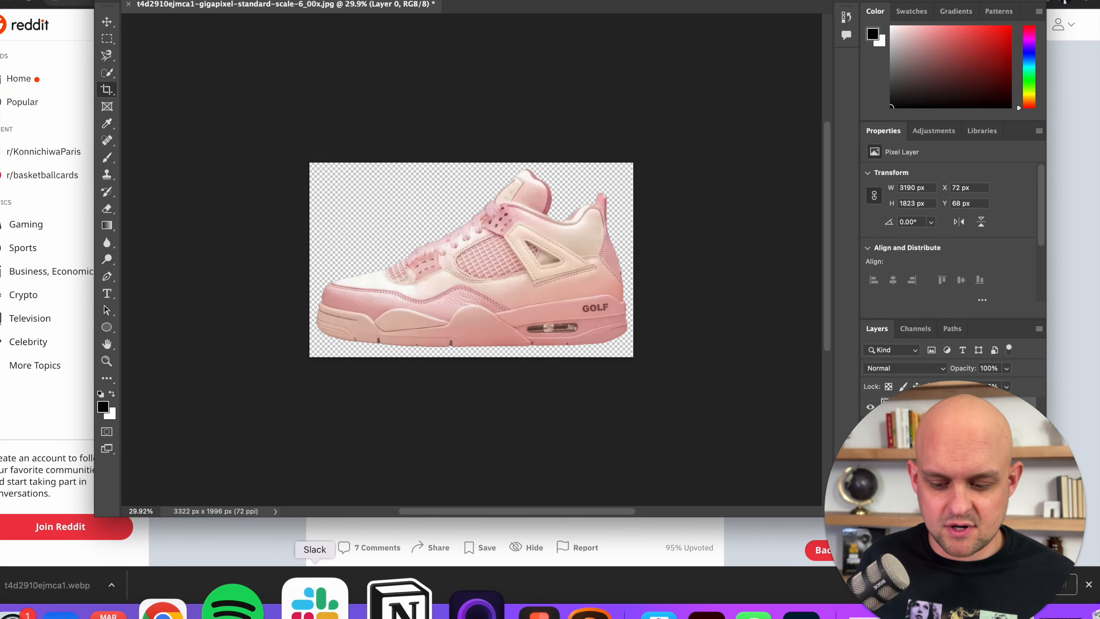
Switch to Figma and move the original pink shoe image onto the brown hero of the Desktop - 1 frame.
{"action": "left_click", "coordinate": [386, 609]}
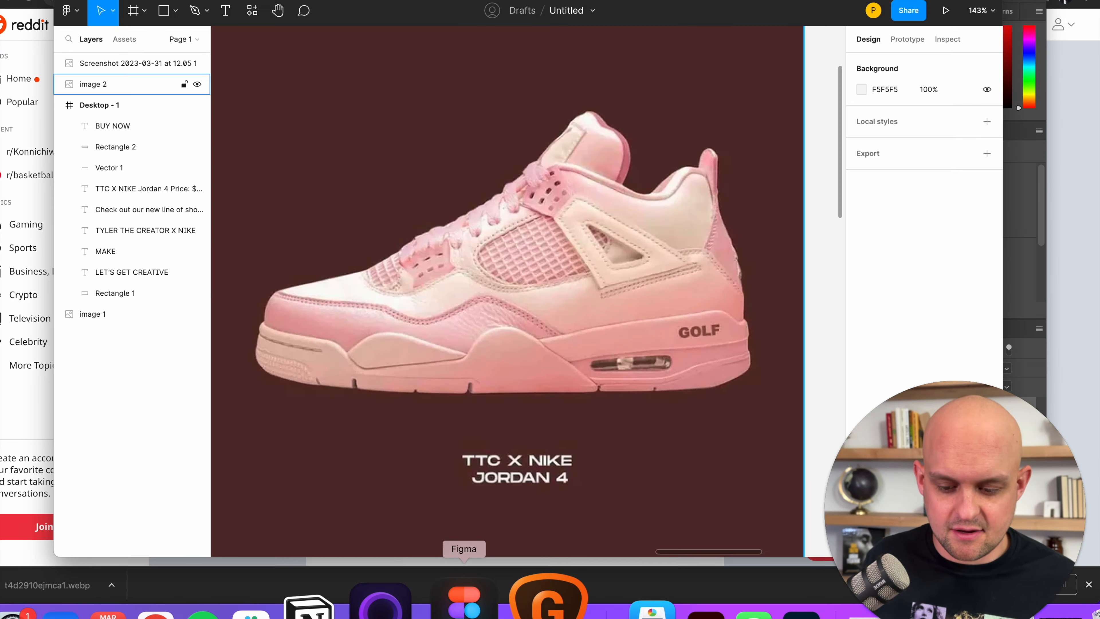
{"action": "scroll", "coordinate": [343, 175], "scroll_direction": "down", "scroll_amount": 5}
{"action": "scroll", "coordinate": [343, 175], "scroll_direction": "left", "scroll_amount": 6}
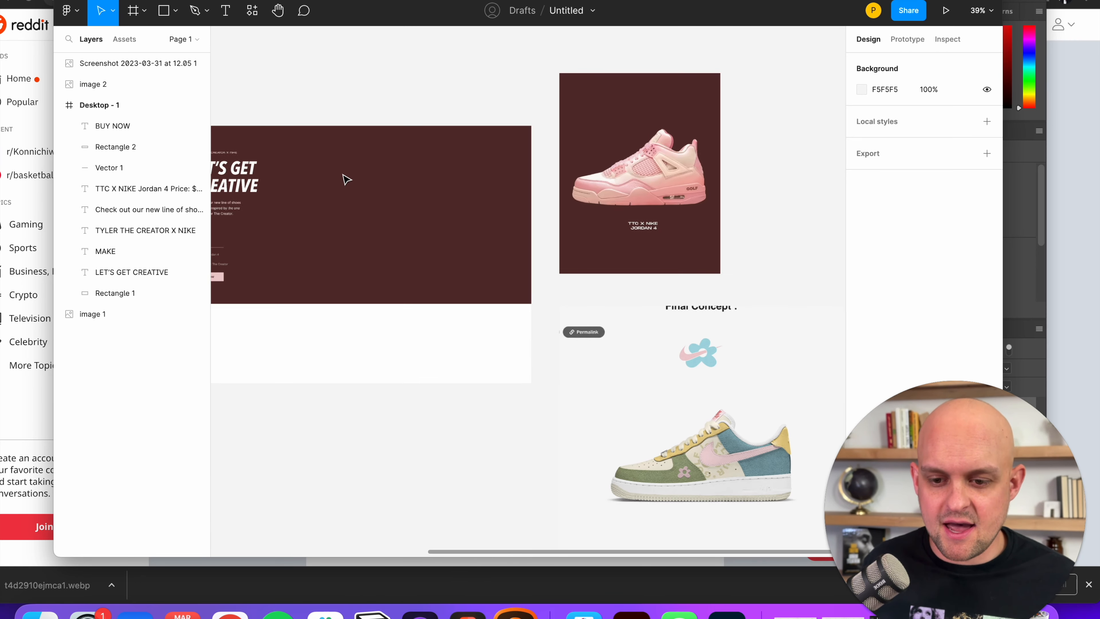
{"action": "left_click_drag", "start_coordinate": [624, 180], "coordinate": [403, 212]}
{"action": "scroll", "coordinate": [402, 213], "scroll_direction": "up", "scroll_amount": 5}
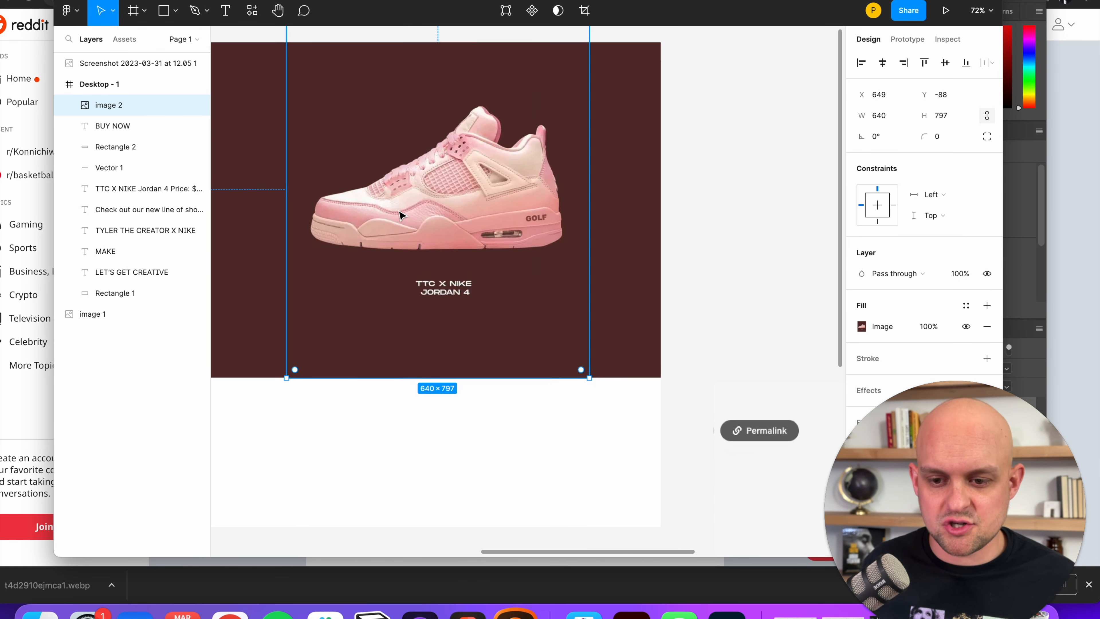
{"action": "left_click_drag", "start_coordinate": [441, 217], "coordinate": [444, 217]}
Bring the Pink Shoe PNG from Finder into the Desktop - 1 frame in Figma.
{"action": "key", "text": "super+Tab"}
{"action": "left_click_drag", "start_coordinate": [707, 152], "coordinate": [377, 179]}
{"action": "left_click", "coordinate": [386, 249]}
{"action": "scroll", "coordinate": [388, 252], "scroll_direction": "down", "scroll_amount": 2}
{"action": "scroll", "coordinate": [388, 252], "scroll_direction": "down", "scroll_amount": 3}
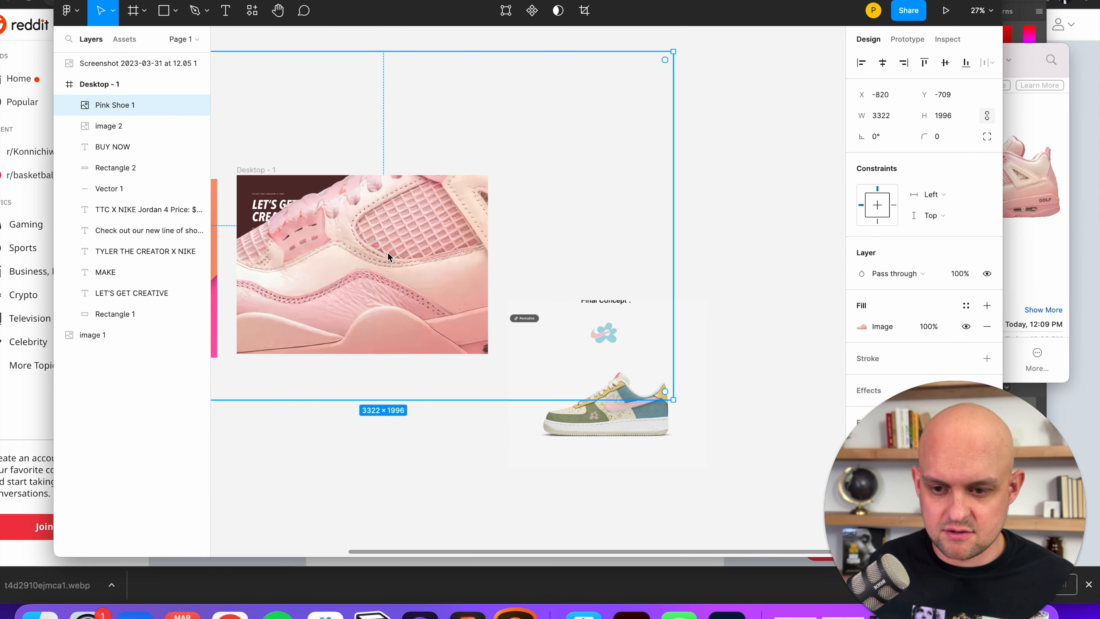
Scale the Pink Shoe image down to about 488 × 294 and place it over the original shoe to compare their sharpness.
{"action": "left_click_drag", "start_coordinate": [674, 237], "coordinate": [357, 227]}
{"action": "scroll", "coordinate": [446, 226], "scroll_direction": "up", "scroll_amount": 10}
{"action": "left_click_drag", "start_coordinate": [283, 241], "coordinate": [502, 270]}
{"action": "scroll", "coordinate": [381, 179], "scroll_direction": "up", "scroll_amount": 10}
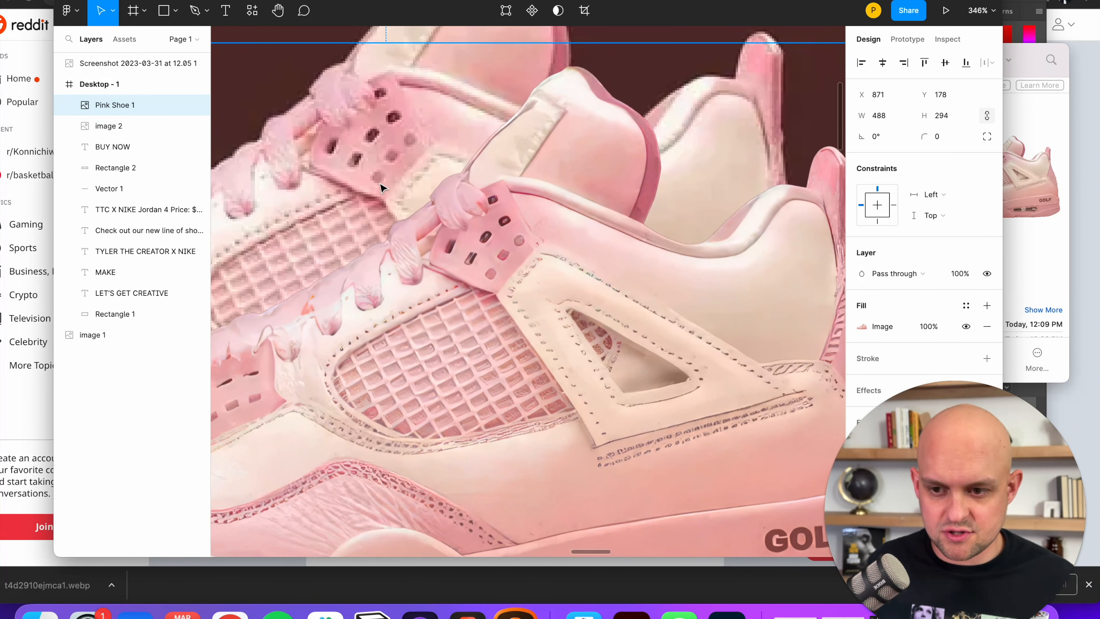
{"action": "scroll", "coordinate": [433, 330], "scroll_direction": "down", "scroll_amount": 10}
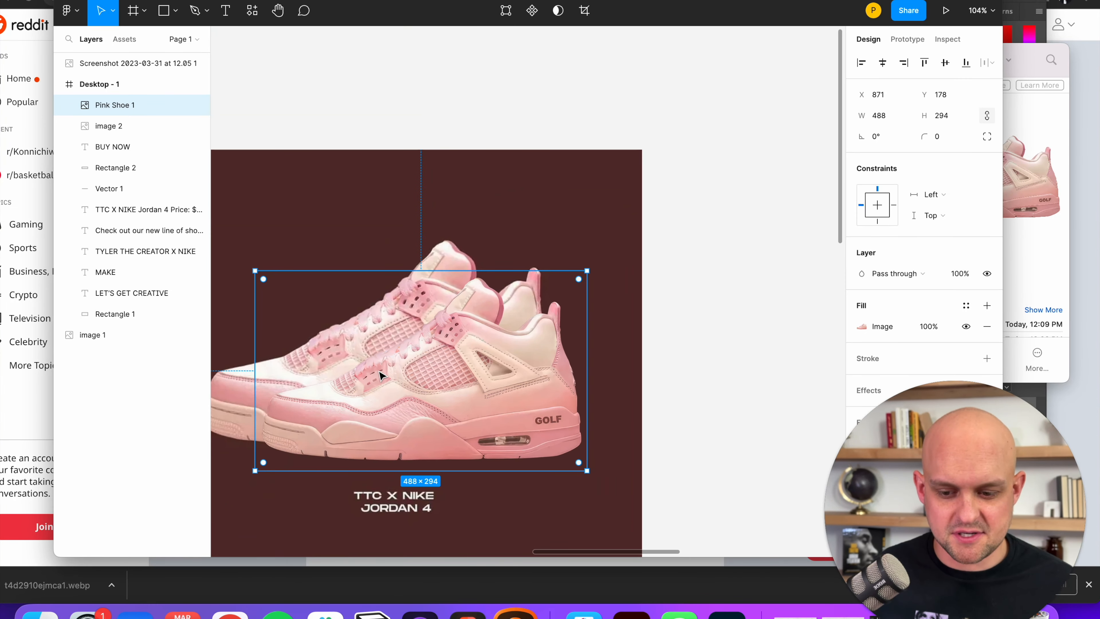
Delete the original low-resolution shoe image with the brown backdrop from the hero.
{"action": "left_click", "coordinate": [346, 343]}
{"action": "scroll", "coordinate": [329, 343], "scroll_direction": "down", "scroll_amount": 5}
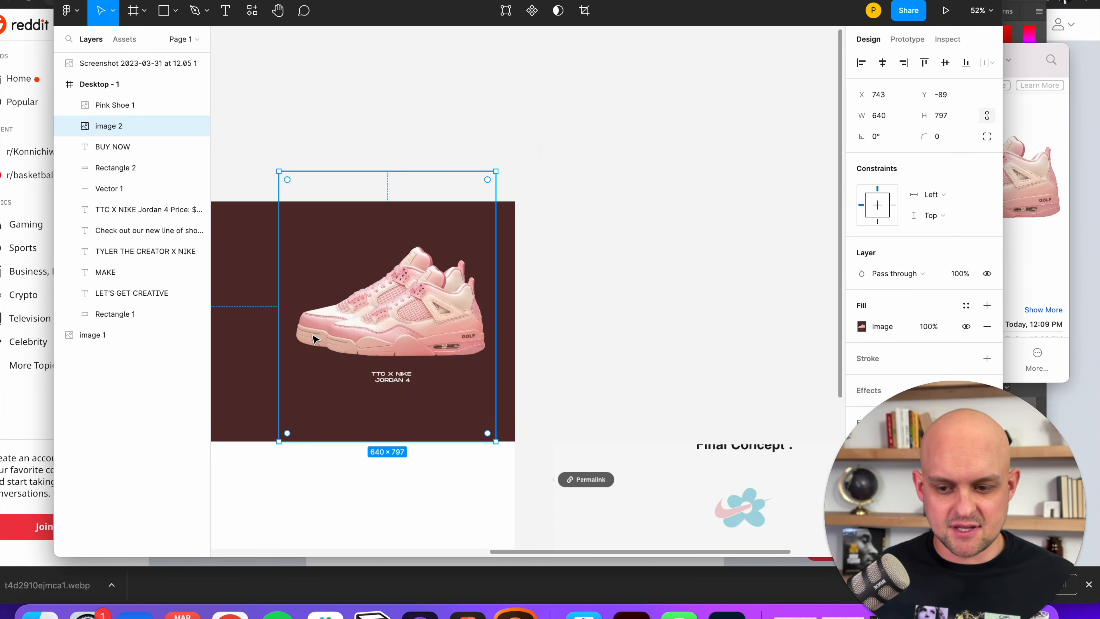
{"action": "key", "text": "Delete"}
Enlarge the Pink Shoe image to about 730 × 440 and position it in the hero's empty area beside the text.
{"action": "left_click", "coordinate": [319, 339]}
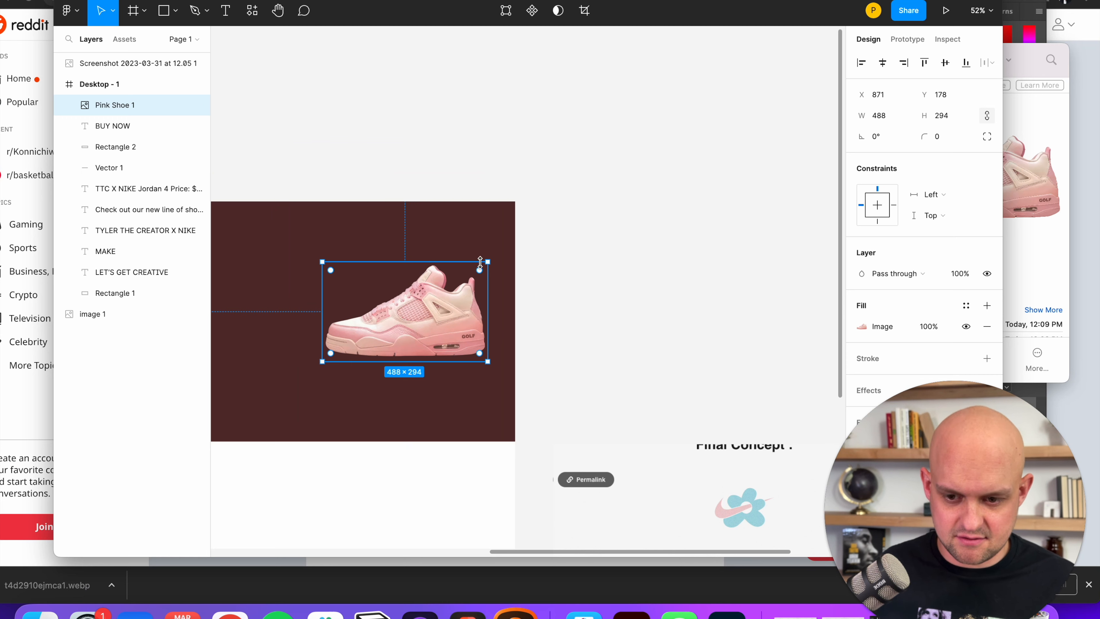
{"action": "left_click_drag", "start_coordinate": [487, 264], "coordinate": [528, 239]}
{"action": "scroll", "coordinate": [528, 239], "scroll_direction": "left", "scroll_amount": 3}
{"action": "scroll", "coordinate": [528, 239], "scroll_direction": "down", "scroll_amount": 1}
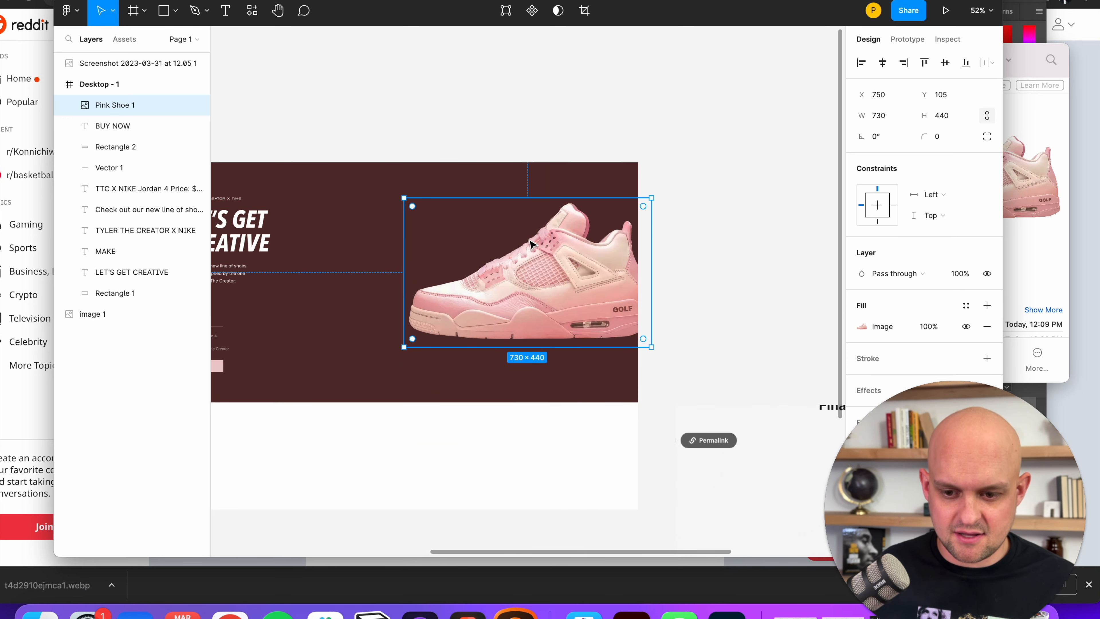
{"action": "left_click_drag", "start_coordinate": [549, 275], "coordinate": [475, 277]}
{"action": "scroll", "coordinate": [476, 280], "scroll_direction": "down", "scroll_amount": 3}
{"action": "mouse_move", "coordinate": [409, 272]}
{"action": "left_mouse_down"}
{"action": "mouse_move", "coordinate": [386, 273]}
{"action": "mouse_move", "coordinate": [414, 273]}
{"action": "left_mouse_up"}
{"action": "left_click_drag", "start_coordinate": [494, 299], "coordinate": [511, 302]}
Select the hero's text block together with the BUY NOW button and shift it slightly inward toward the shoe.
{"action": "left_click", "coordinate": [290, 220]}
{"action": "left_click_drag", "start_coordinate": [283, 218], "coordinate": [381, 337]}
{"action": "left_click", "coordinate": [382, 338], "text": "shift"}
{"action": "left_click_drag", "start_coordinate": [345, 261], "coordinate": [358, 260]}
{"action": "left_click", "coordinate": [416, 157]}
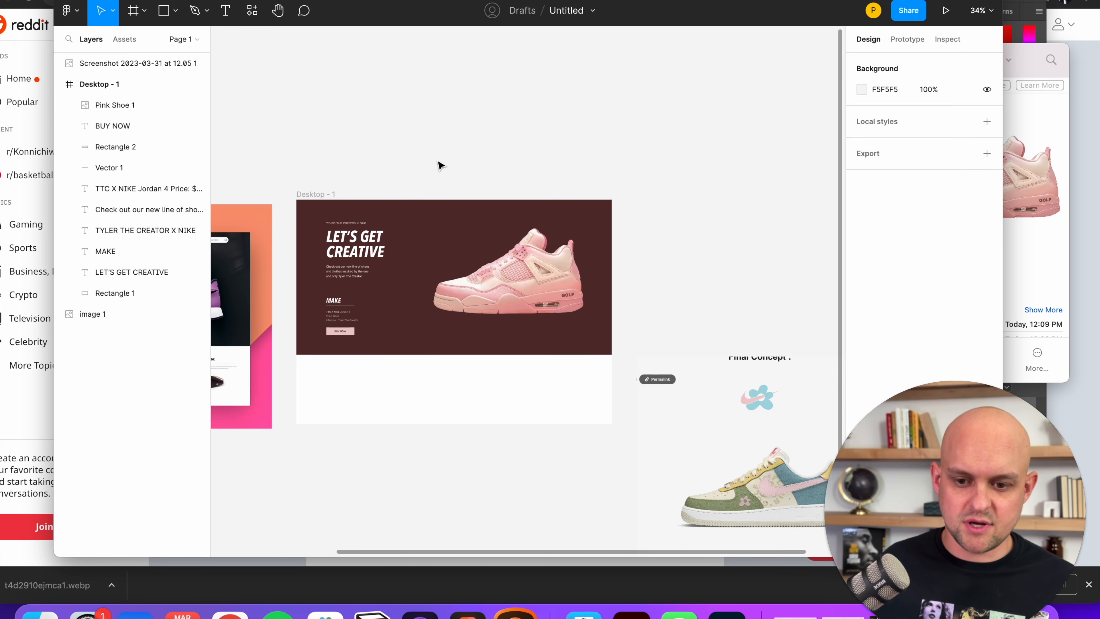
Narrow the Desktop - 1 frame by pulling in its shoe-side edge, bringing its proportions closer to the reference mockup.
{"action": "scroll", "coordinate": [509, 238], "scroll_direction": "up", "scroll_amount": 2}
{"action": "left_click", "coordinate": [504, 274]}
{"action": "scroll", "coordinate": [503, 279], "scroll_direction": "down", "scroll_amount": 3}
{"action": "left_click", "coordinate": [455, 156]}
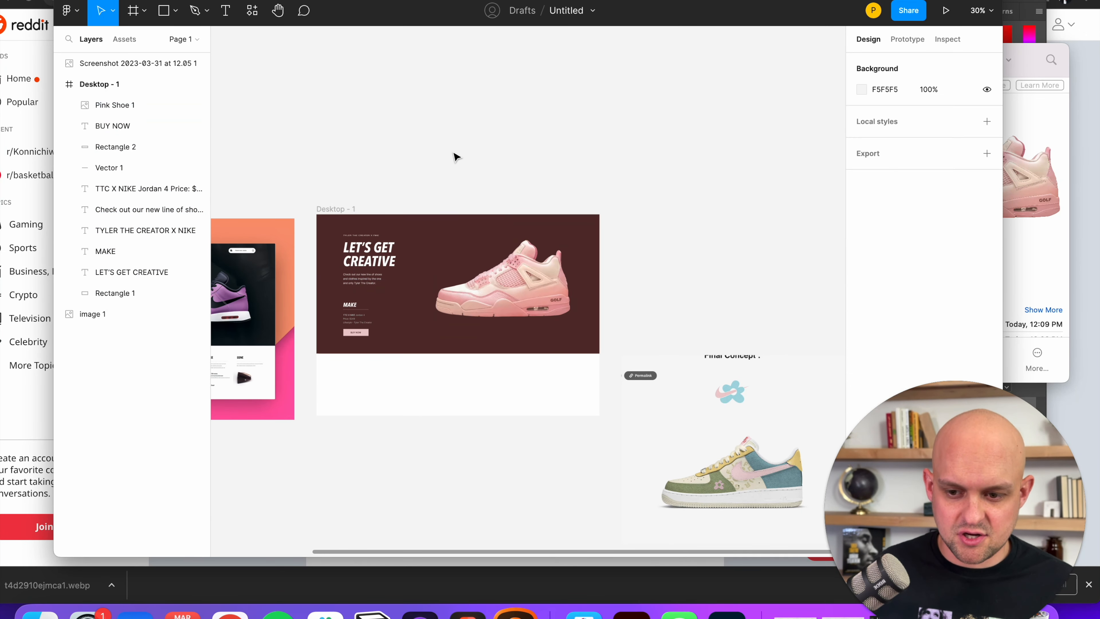
{"action": "scroll", "coordinate": [456, 156], "scroll_direction": "left", "scroll_amount": 5}
{"action": "scroll", "coordinate": [459, 312], "scroll_direction": "up", "scroll_amount": 2}
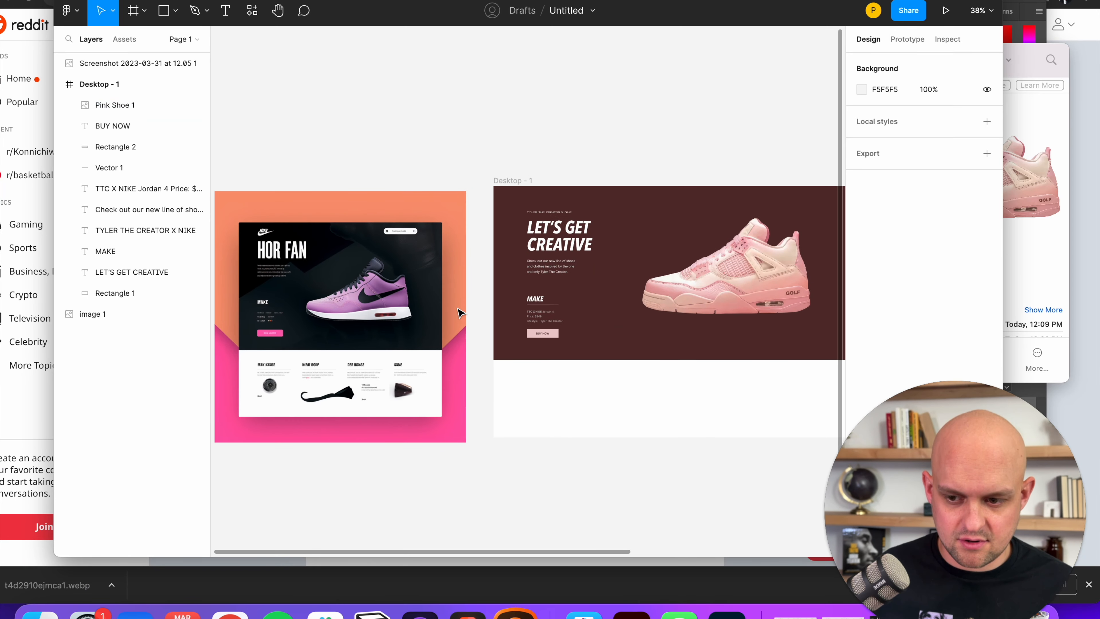
{"action": "scroll", "coordinate": [460, 312], "scroll_direction": "down", "scroll_amount": 3}
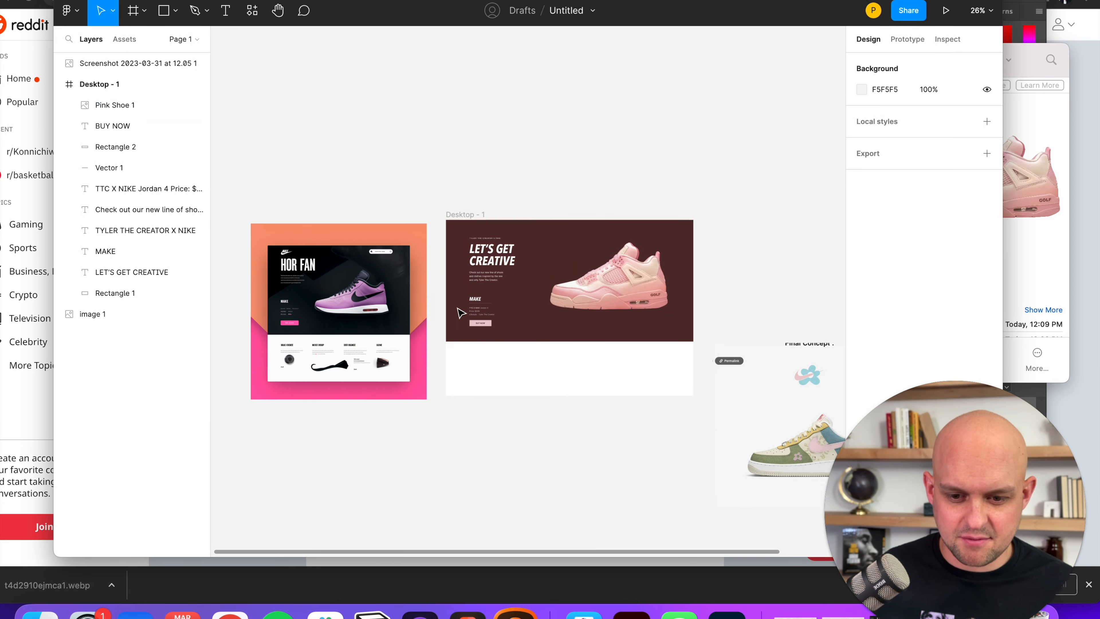
{"action": "right_click", "coordinate": [610, 371]}
{"action": "left_click", "coordinate": [619, 376]}
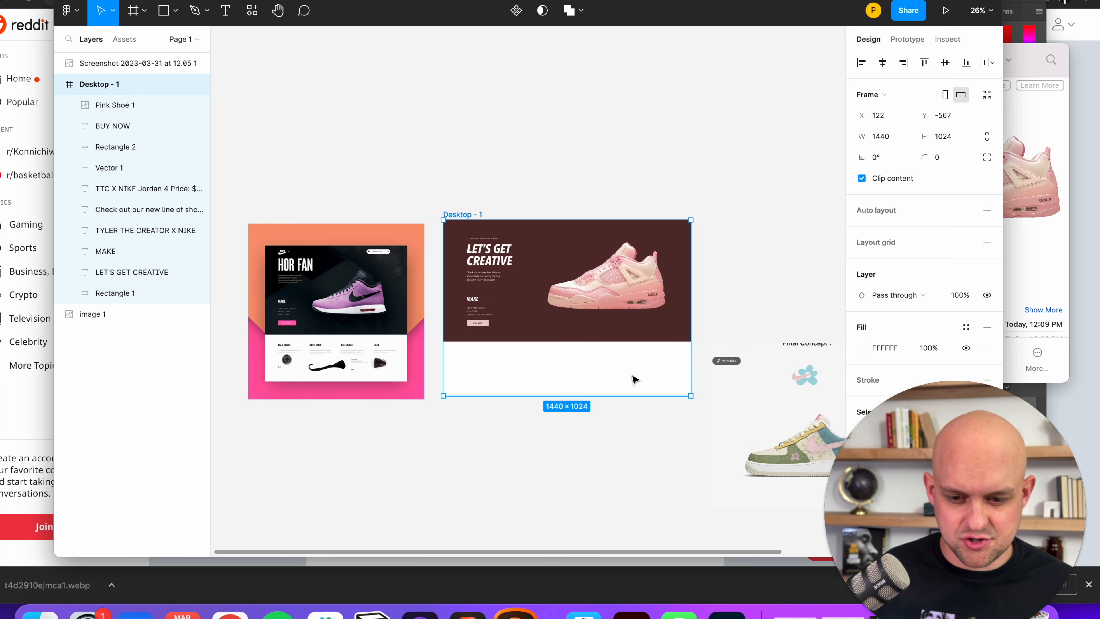
{"action": "left_click_drag", "start_coordinate": [691, 311], "coordinate": [600, 300]}
{"action": "left_click", "coordinate": [710, 275]}
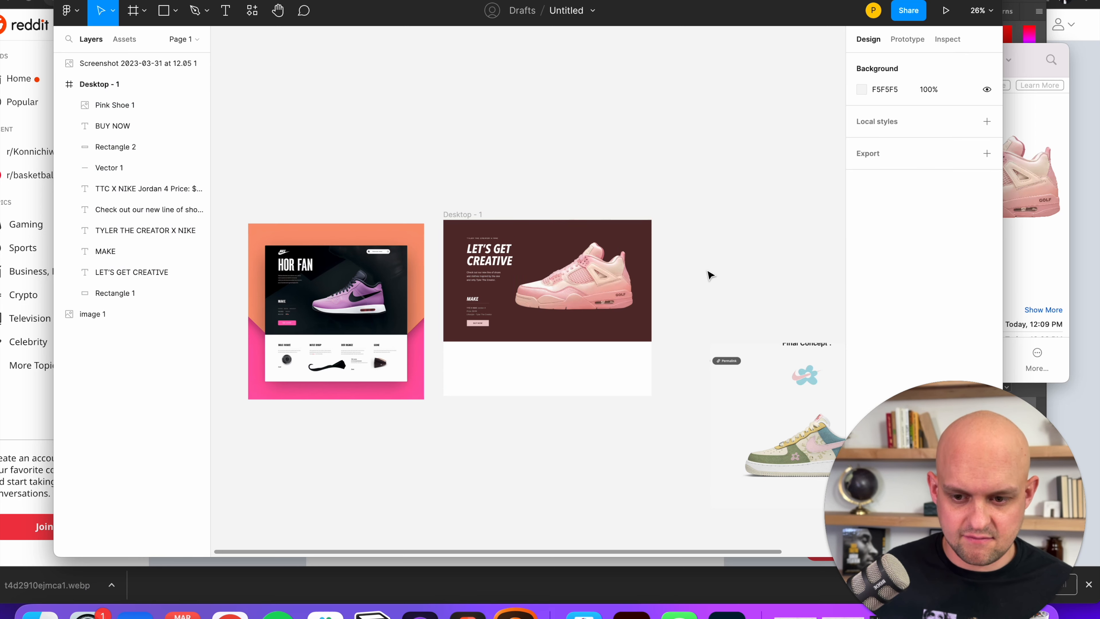
Select the hero's text and BUY NOW button without the background rectangle and shift them slightly toward the frame's left edge.
{"action": "scroll", "coordinate": [466, 222], "scroll_direction": "up", "scroll_amount": 4}
{"action": "left_click_drag", "start_coordinate": [440, 183], "coordinate": [512, 393]}
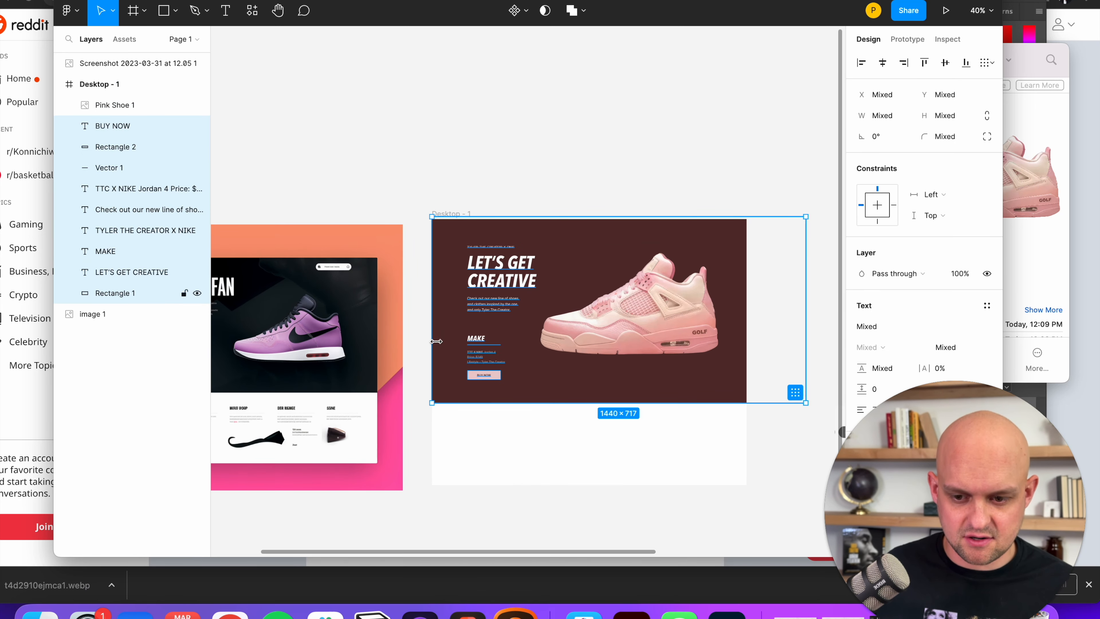
{"action": "left_click", "coordinate": [458, 334], "text": "shift"}
{"action": "left_click_drag", "start_coordinate": [521, 281], "coordinate": [511, 284]}
{"action": "left_click", "coordinate": [542, 182]}
Examine the reference mockup's hero up close, comparing its logo, search bar and shoe with the recreated design.
{"action": "scroll", "coordinate": [543, 182], "scroll_direction": "up", "scroll_amount": 5}
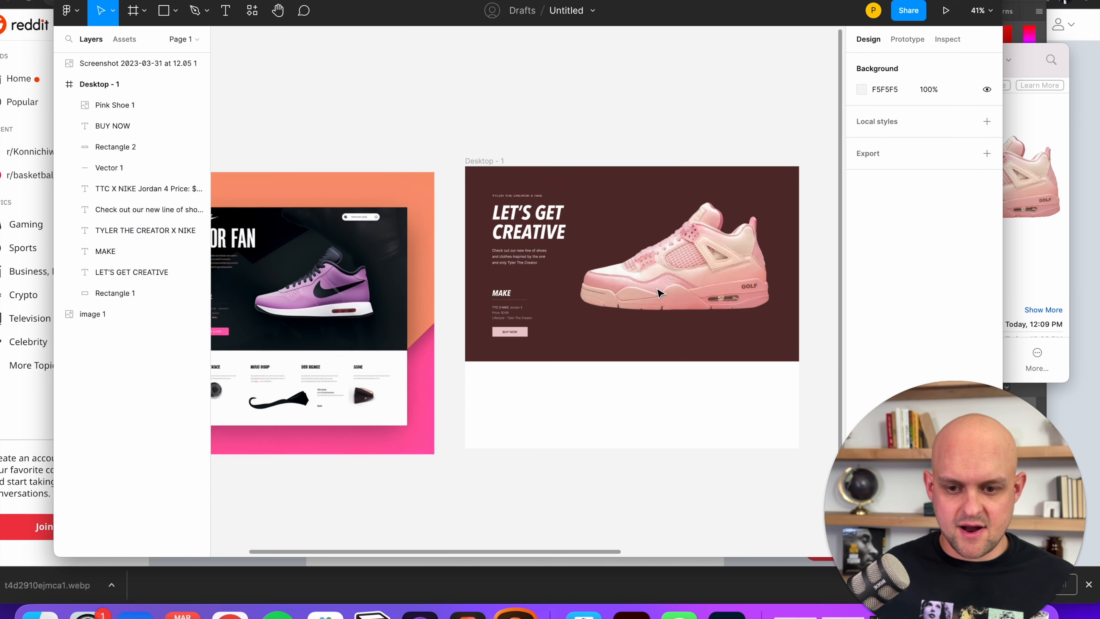
{"action": "scroll", "coordinate": [658, 294], "scroll_direction": "down", "scroll_amount": 5}
{"action": "scroll", "coordinate": [563, 278], "scroll_direction": "left", "scroll_amount": 8}
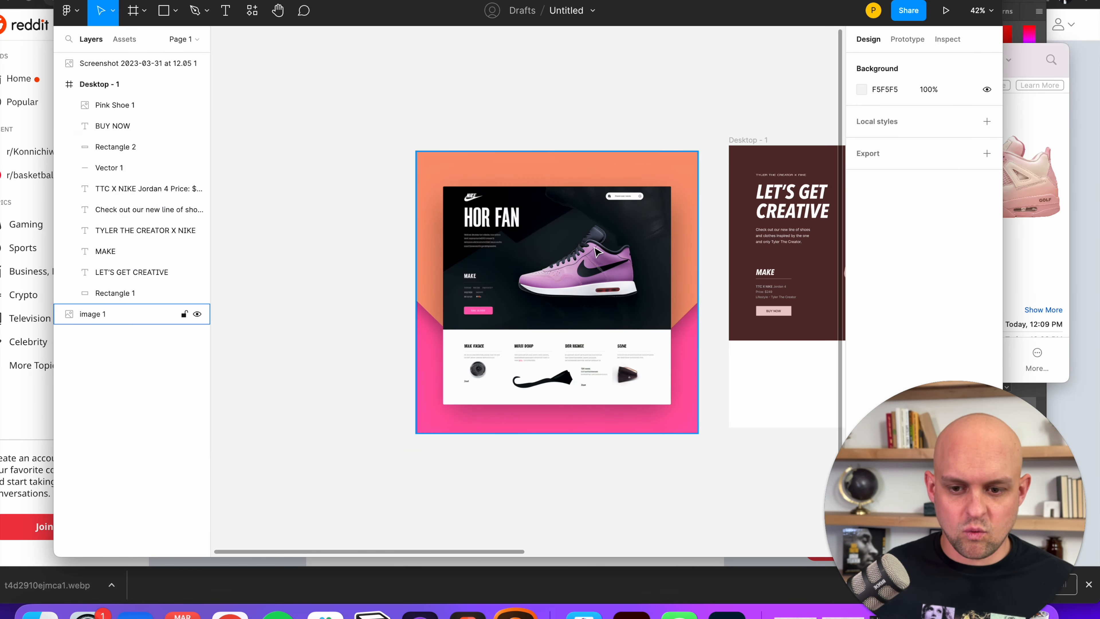
{"action": "scroll", "coordinate": [528, 271], "scroll_direction": "up", "scroll_amount": 6}
{"action": "scroll", "coordinate": [563, 186], "scroll_direction": "up", "scroll_amount": 4}
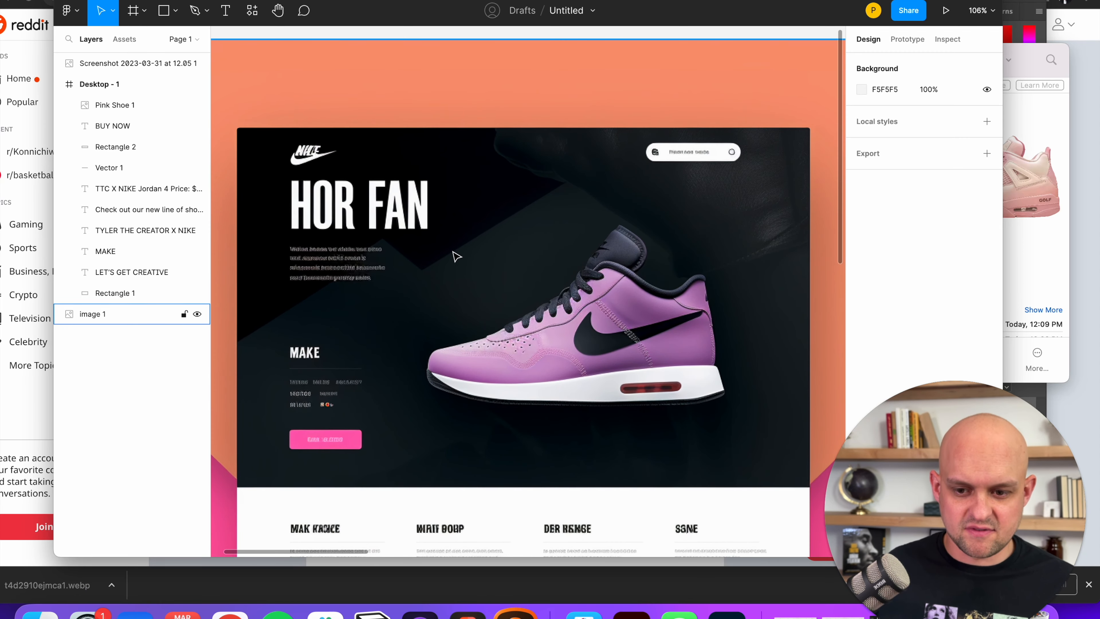
Examine the reference Nike mockup's dark textured hero background and compare it with the Desktop - 1 design.
{"action": "scroll", "coordinate": [748, 276], "scroll_direction": "up", "scroll_amount": 5}
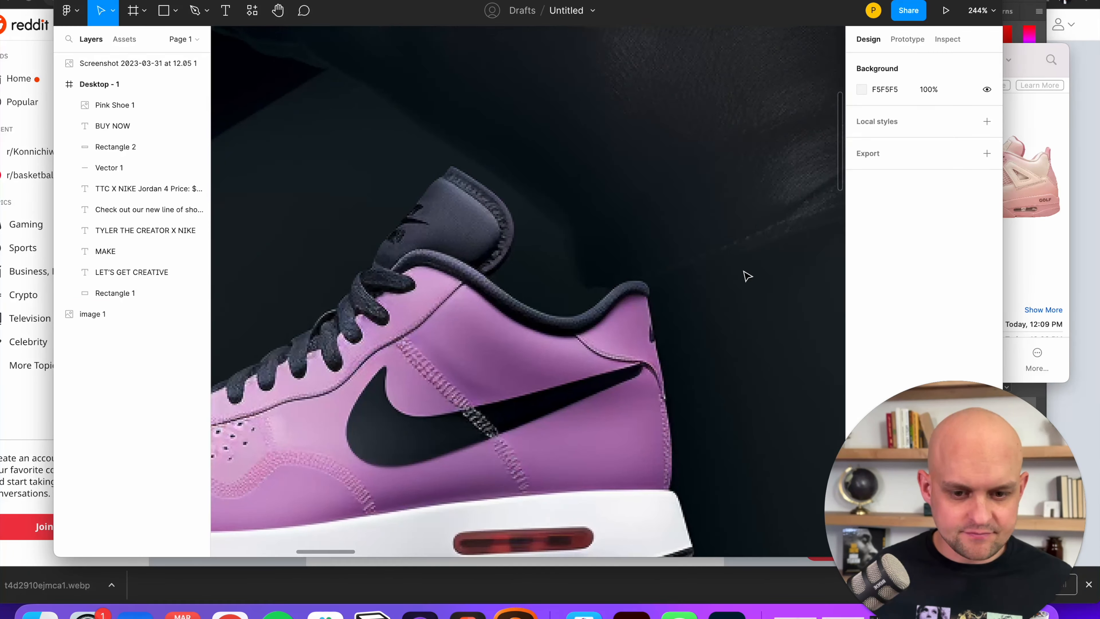
{"action": "scroll", "coordinate": [663, 264], "scroll_direction": "down", "scroll_amount": 10}
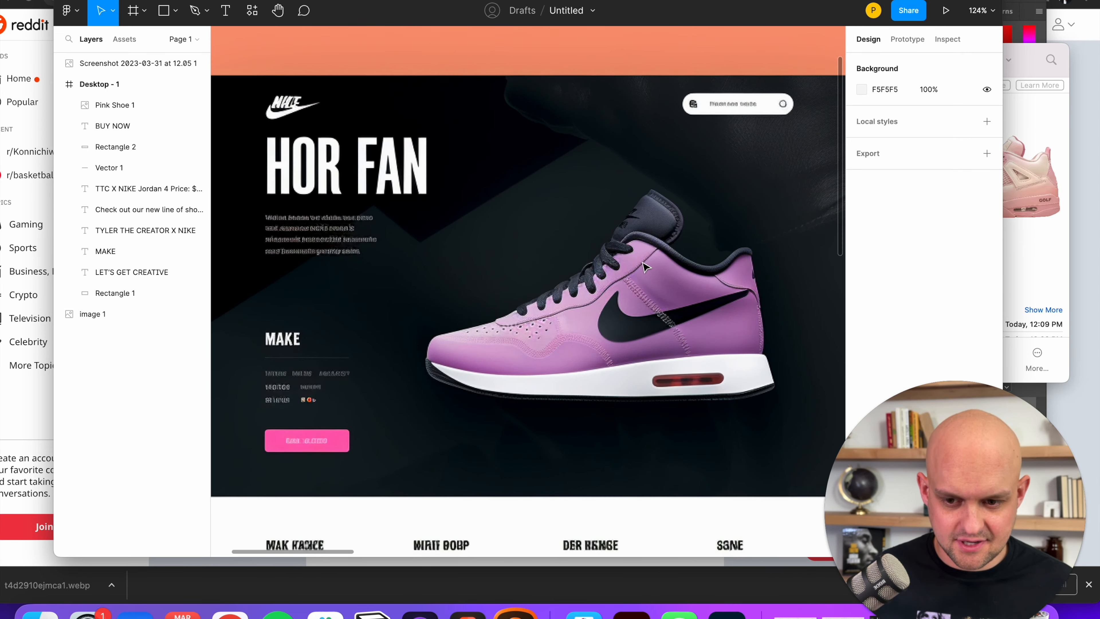
{"action": "scroll", "coordinate": [647, 262], "scroll_direction": "right", "scroll_amount": 5}
{"action": "scroll", "coordinate": [701, 214], "scroll_direction": "down", "scroll_amount": 4}
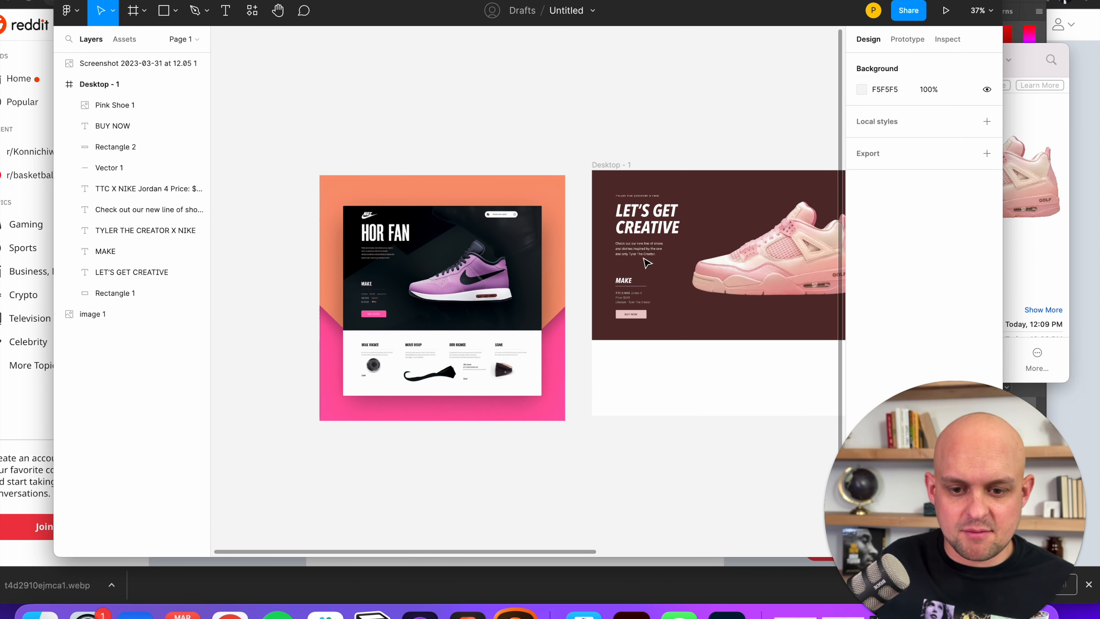
{"action": "scroll", "coordinate": [675, 208], "scroll_direction": "right", "scroll_amount": 2}
{"action": "scroll", "coordinate": [675, 208], "scroll_direction": "down", "scroll_amount": 1}
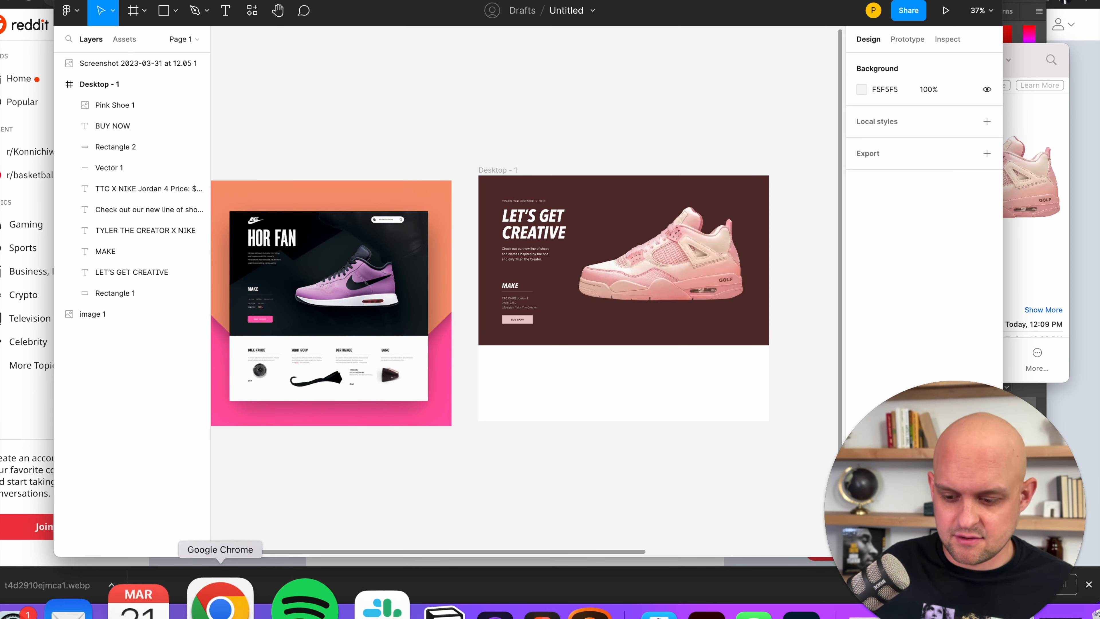
Switch to Google Chrome, search the web for "adobe stock" in a new tab, and open the Adobe Stock site.
{"action": "left_click", "coordinate": [238, 615]}
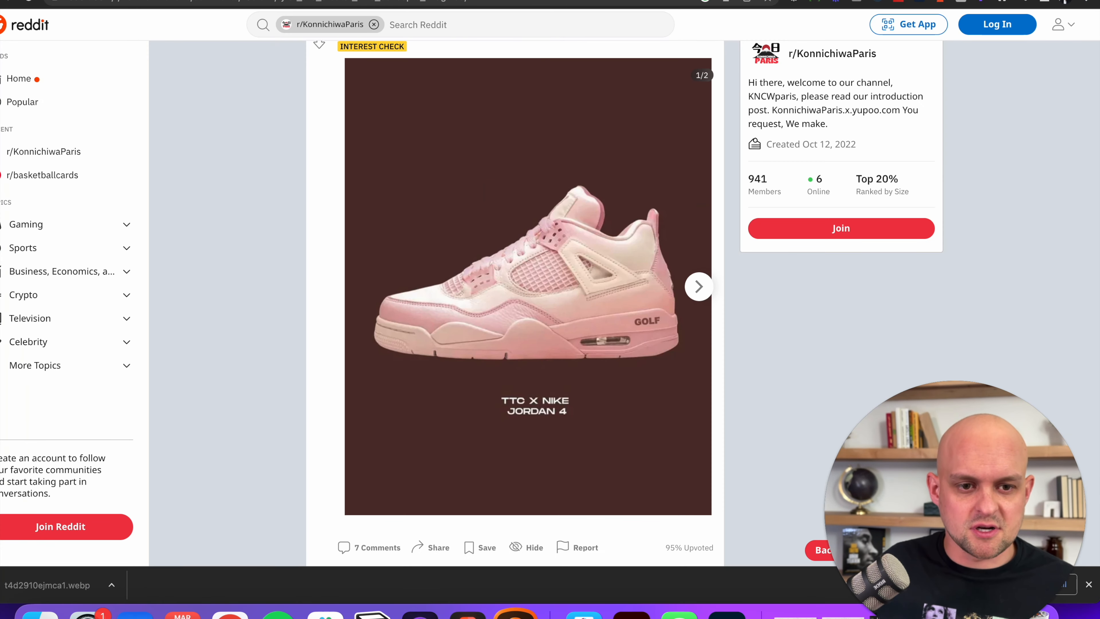
{"action": "key", "text": "super+t"}
{"action": "type", "text": "adobe stock"}
{"action": "key", "text": "Return"}
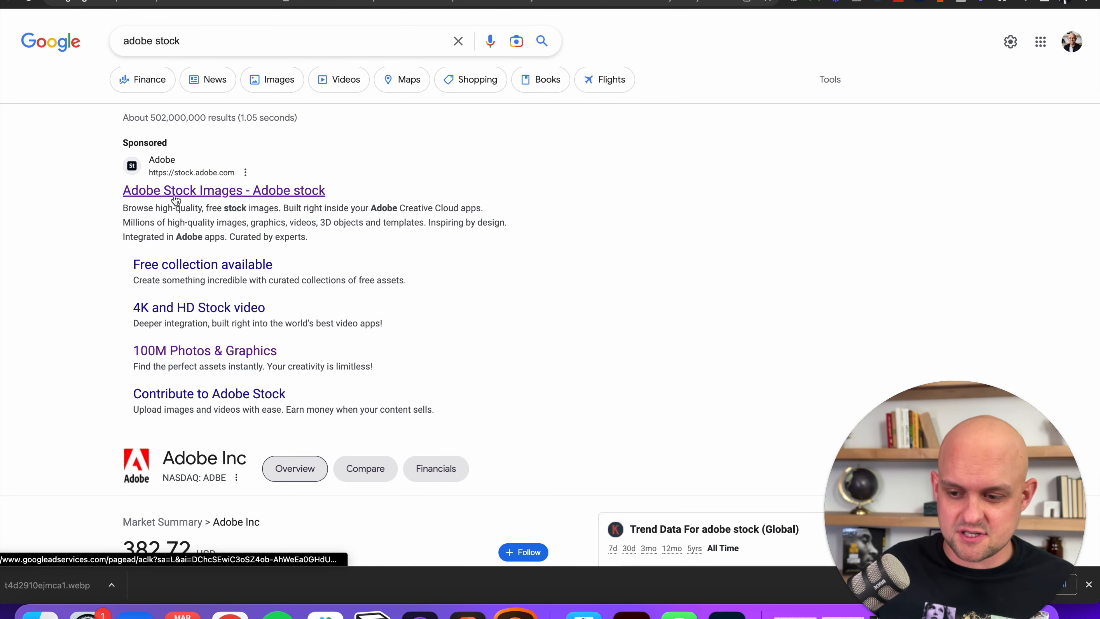
{"action": "left_click", "coordinate": [174, 193]}
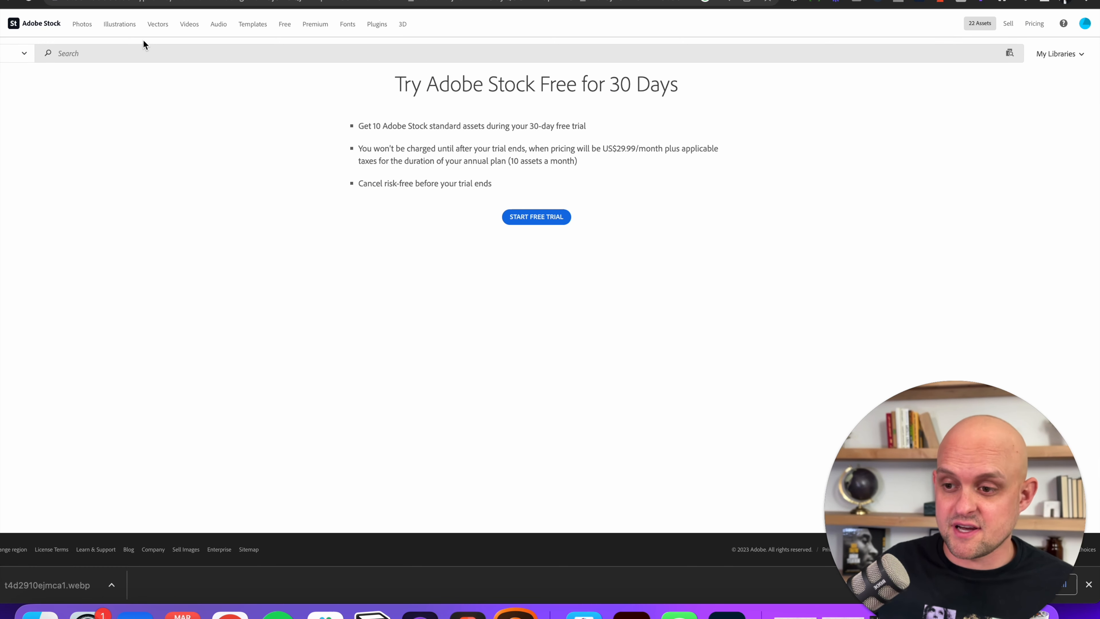
Search Adobe Stock for "maroon brown background" and open the ultra wide 3D abstract background of curved geometrical patterns.
{"action": "left_click", "coordinate": [140, 55]}
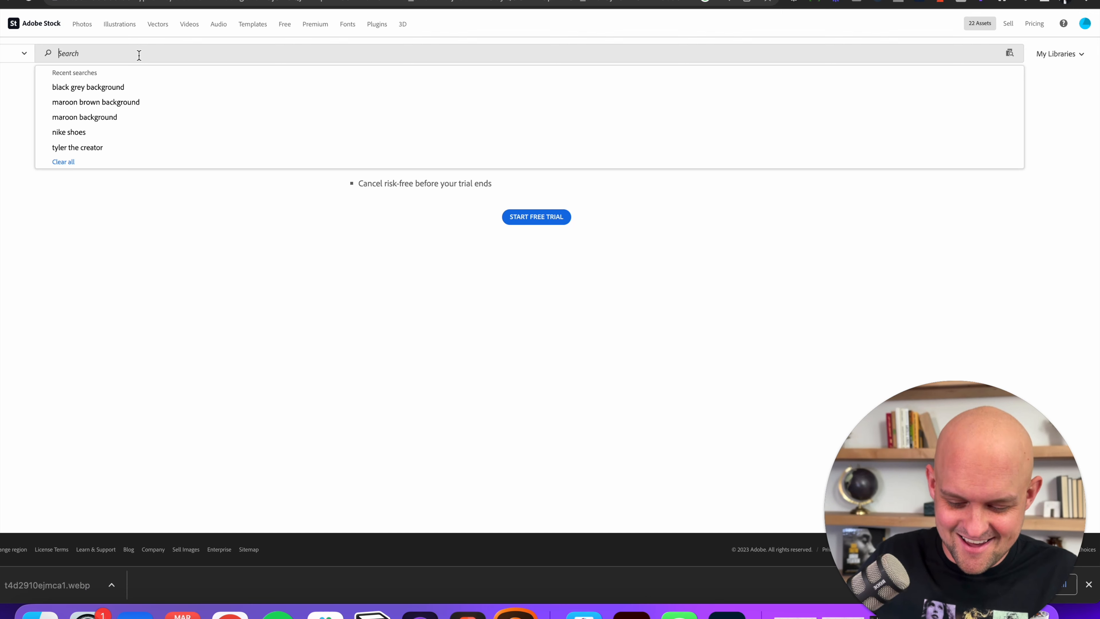
{"action": "type", "text": "maroon"}
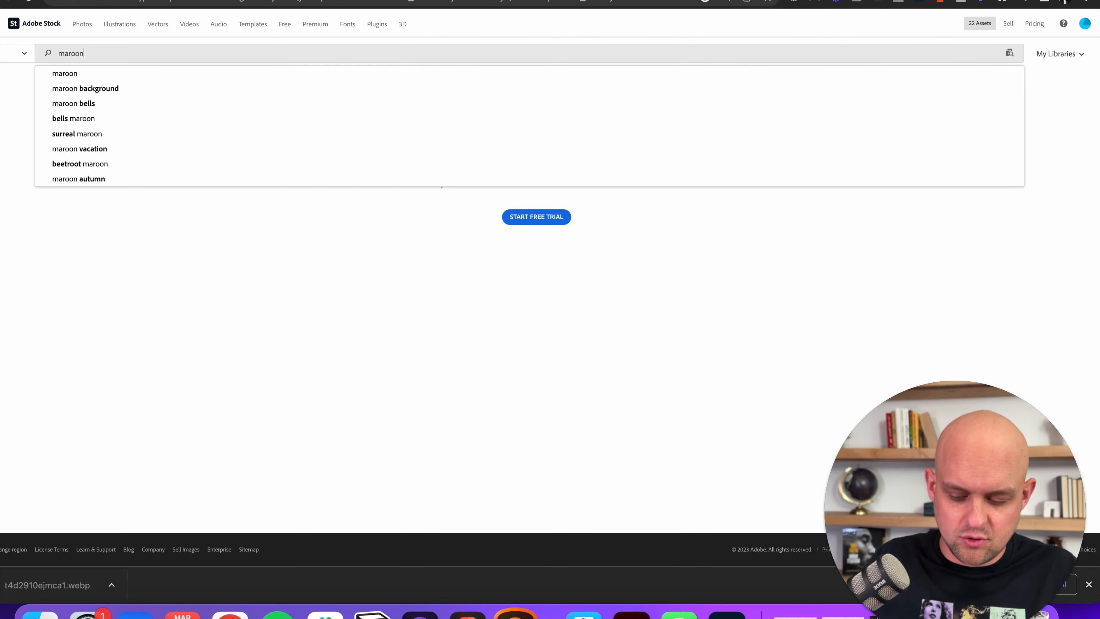
{"action": "type", "text": " brown background"}
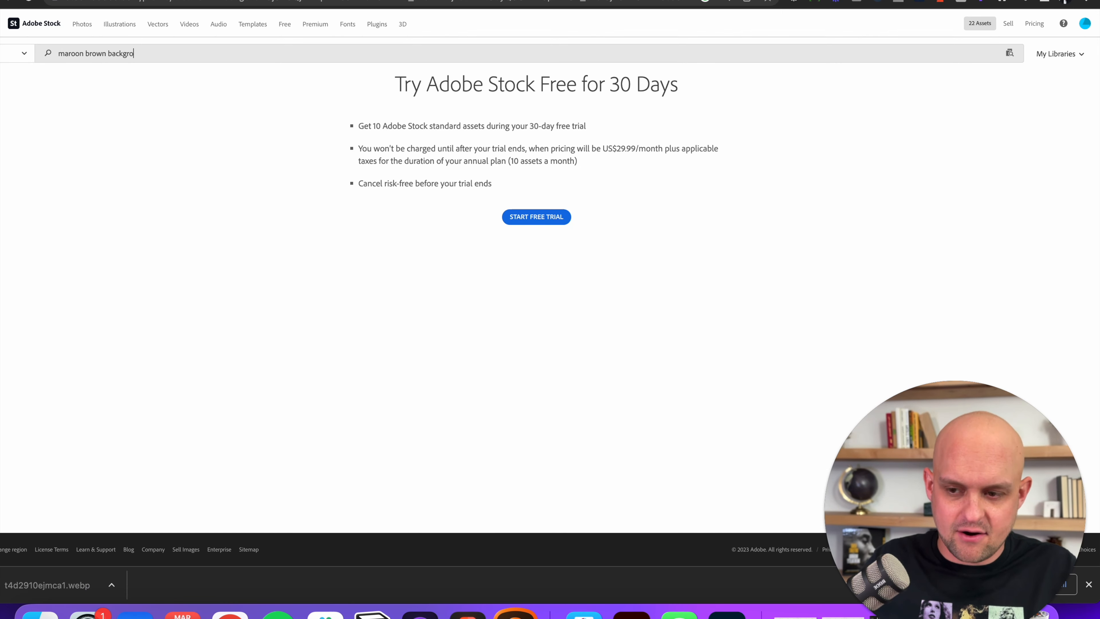
{"action": "scroll", "coordinate": [251, 246], "scroll_direction": "down", "scroll_amount": 10}
{"action": "left_click", "coordinate": [250, 246]}
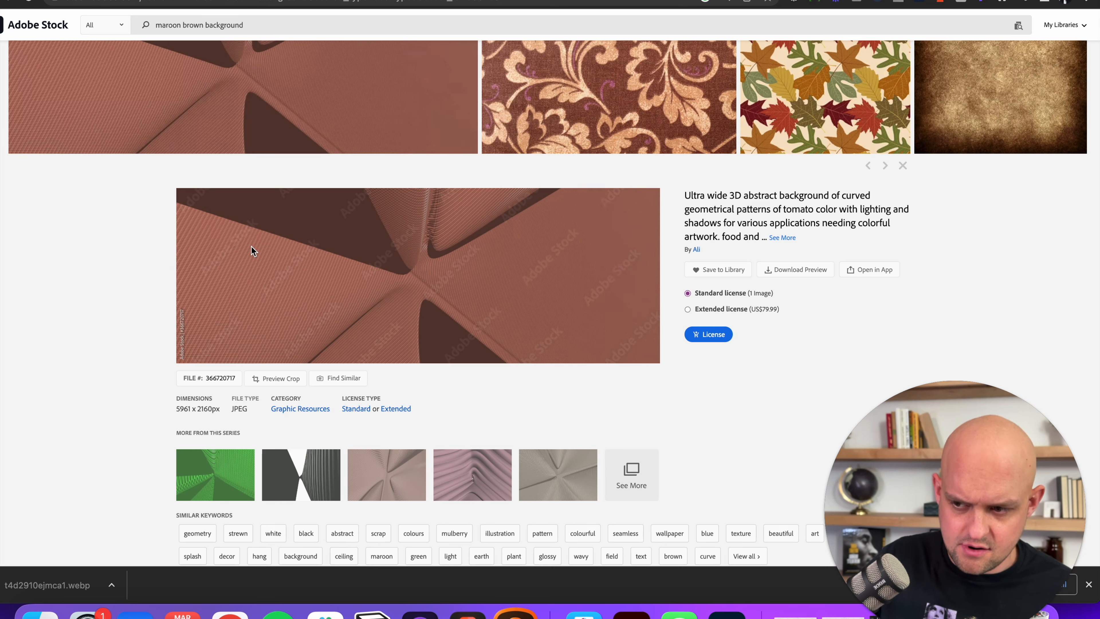
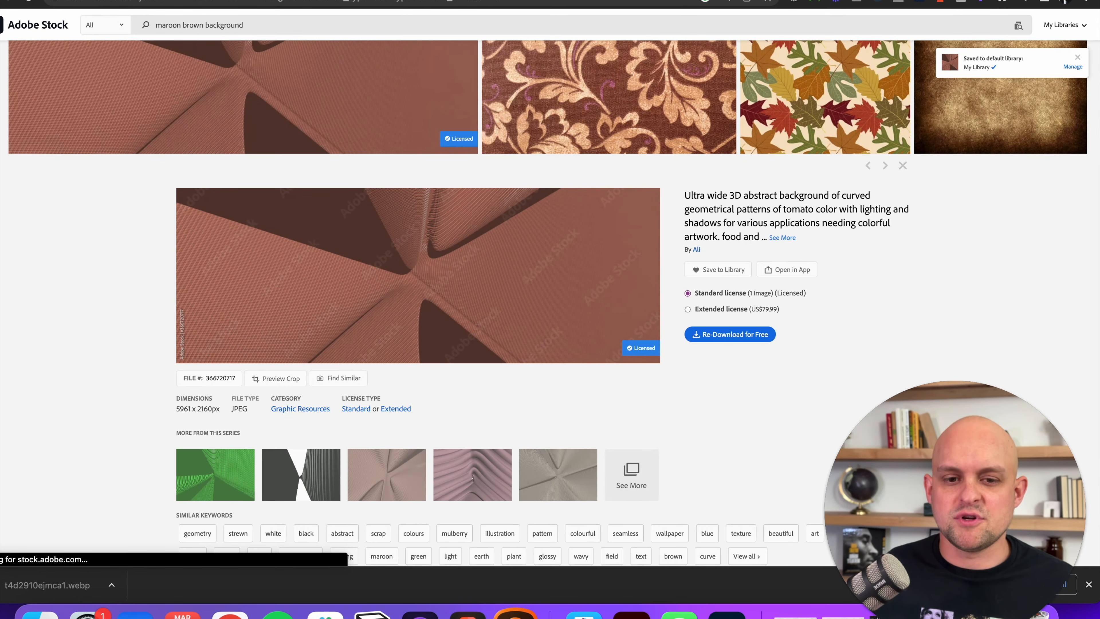
Move the browser aside and place the downloaded AdobeStock_366720717 image from it into Figma's Desktop - 1 frame.
{"action": "left_click_drag", "start_coordinate": [347, 1], "coordinate": [1043, 1]}
{"action": "left_click_drag", "start_coordinate": [724, 584], "coordinate": [555, 408]}
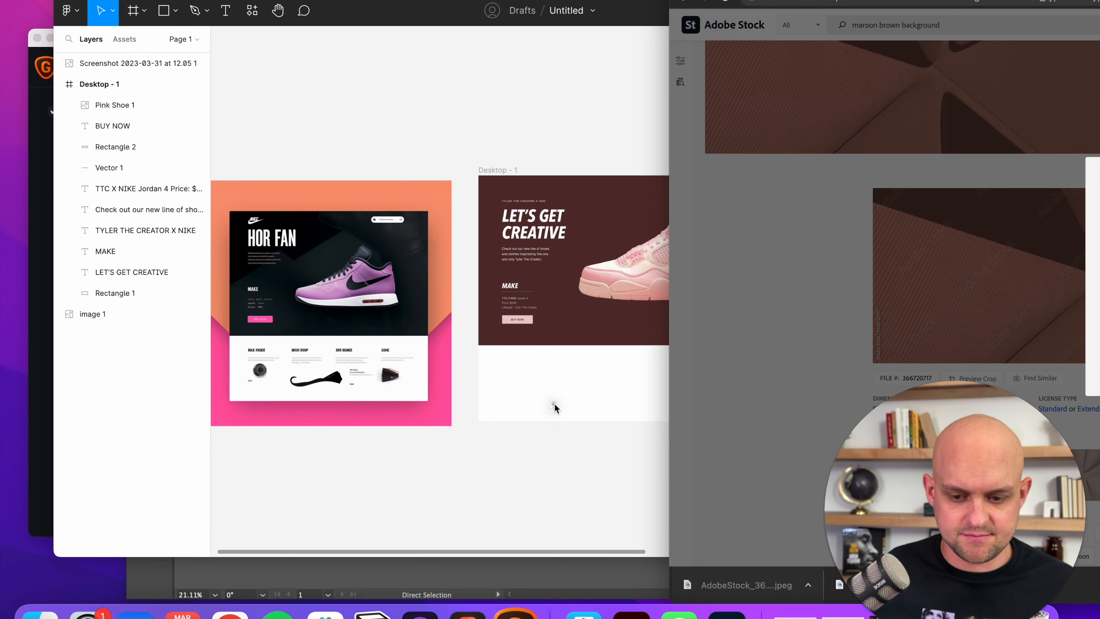
{"action": "left_click_drag", "start_coordinate": [564, 463], "coordinate": [585, 428]}
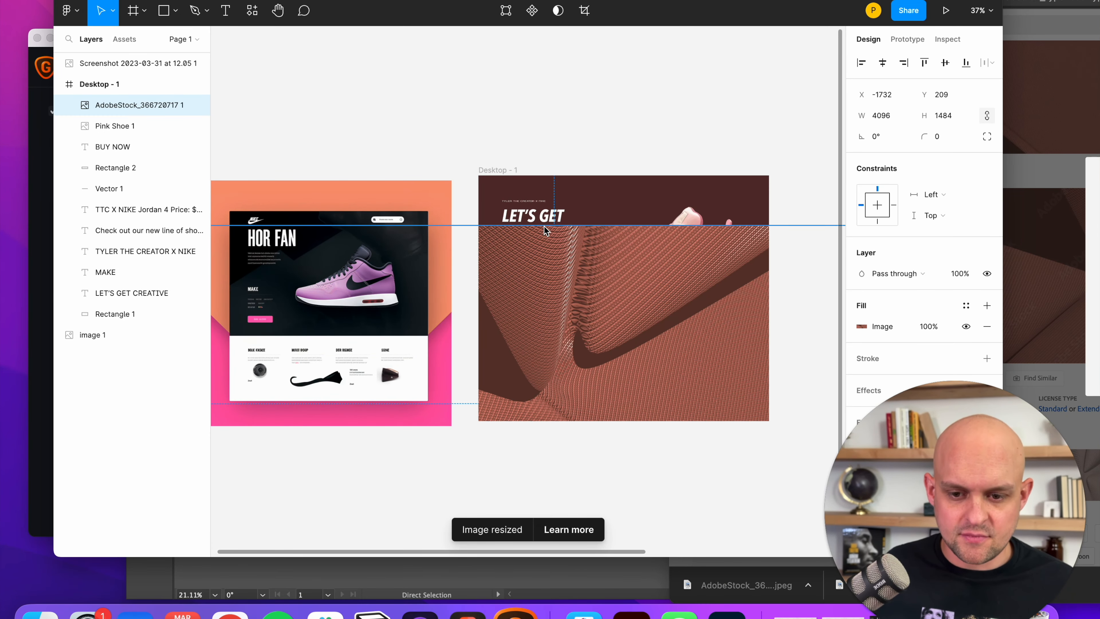
Scale the stock image to about 2028 × 734 over the hero area and send it behind the frame's other layers.
{"action": "left_click_drag", "start_coordinate": [547, 226], "coordinate": [623, 191]}
{"action": "scroll", "coordinate": [666, 228], "scroll_direction": "right", "scroll_amount": 3}
{"action": "key", "text": "bracketleft"}
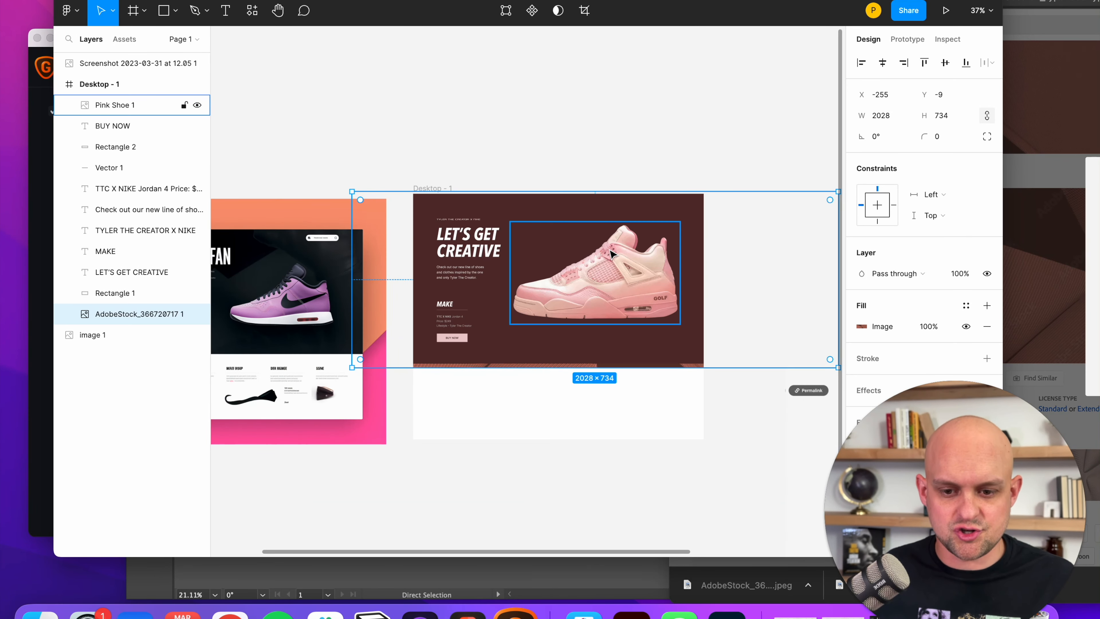
Lower the fill opacity of the maroon Rectangle 1 behind the shoe to 81%.
{"action": "left_click", "coordinate": [624, 141]}
{"action": "left_click", "coordinate": [669, 205]}
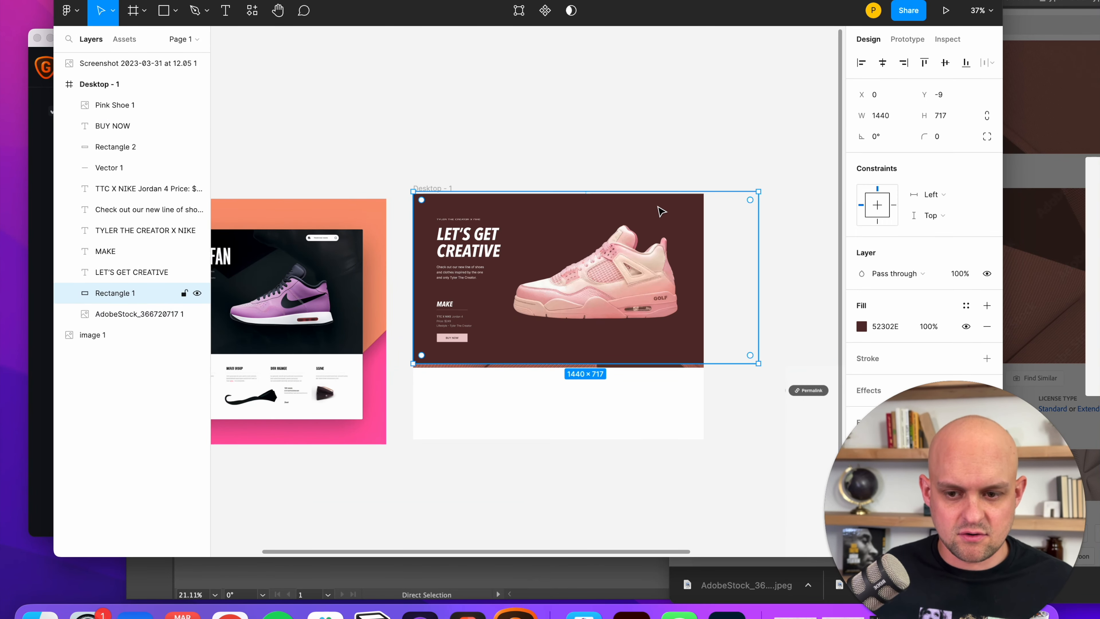
{"action": "right_click", "coordinate": [558, 202]}
{"action": "left_click", "coordinate": [537, 178]}
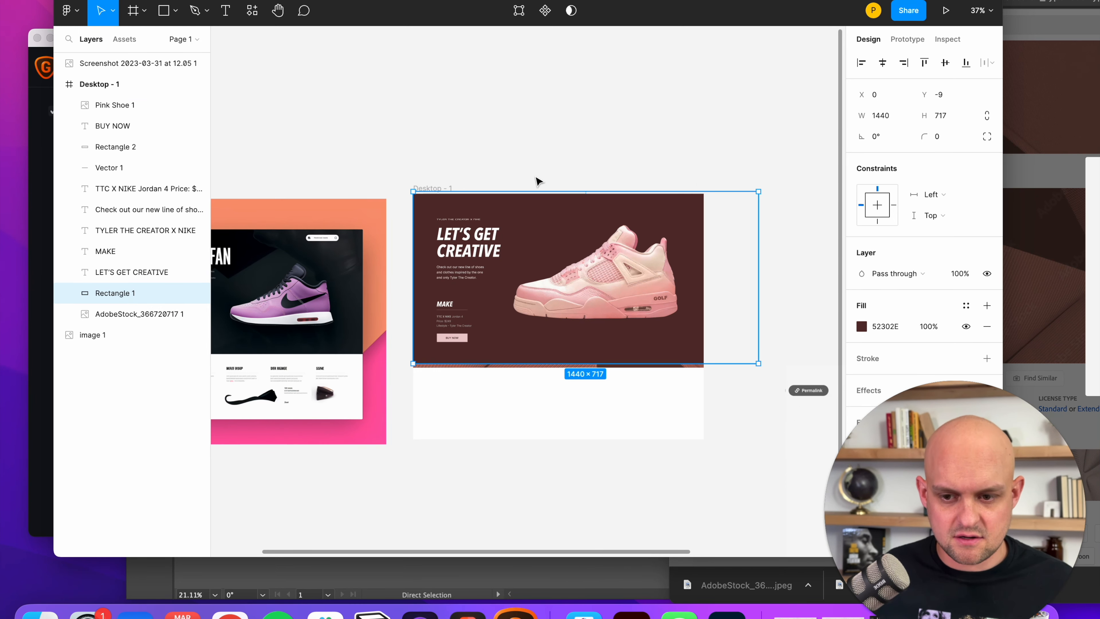
{"action": "left_click", "coordinate": [862, 326]}
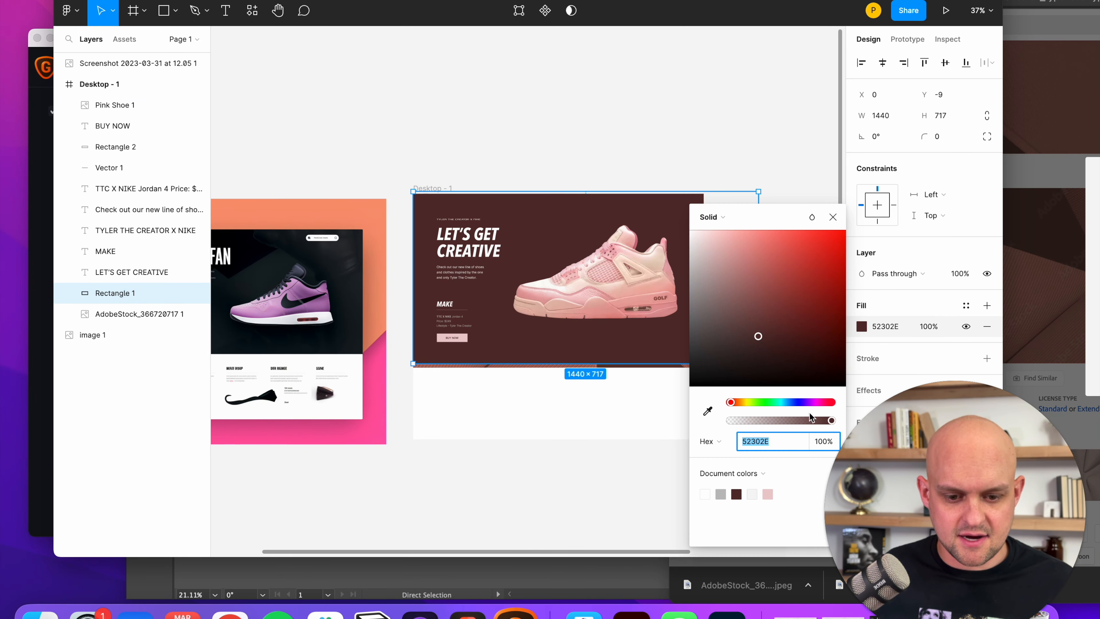
{"action": "left_click", "coordinate": [816, 420]}
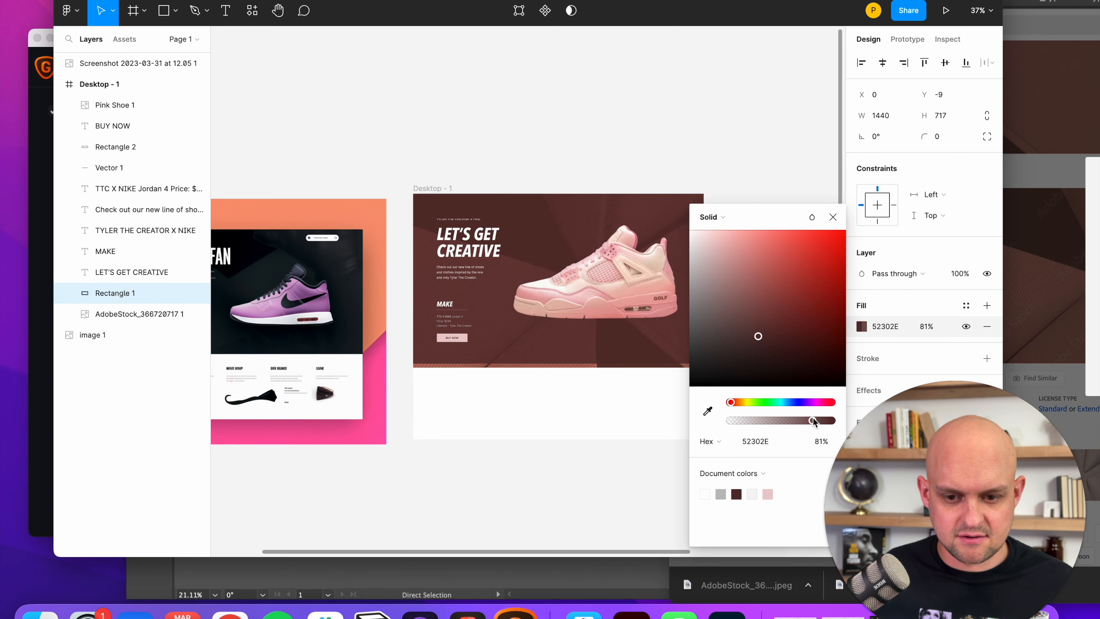
{"action": "left_click", "coordinate": [658, 120]}
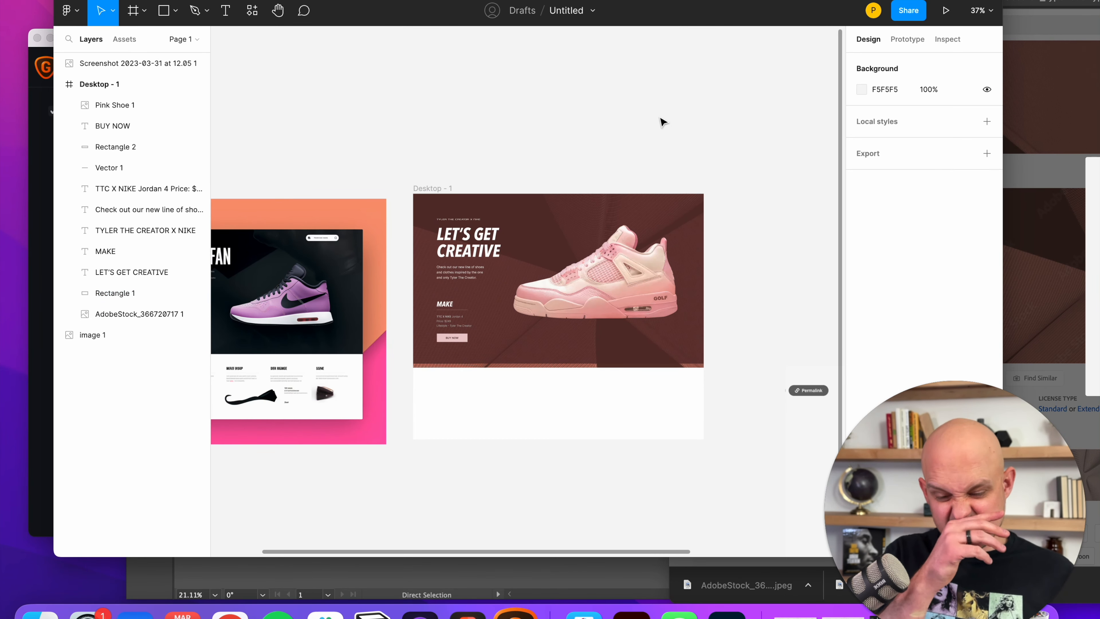
Set the 52302E fill opacity of Rectangle 1 to 93% so the stock texture shows through only subtly.
{"action": "scroll", "coordinate": [525, 207], "scroll_direction": "up", "scroll_amount": 3}
{"action": "scroll", "coordinate": [526, 207], "scroll_direction": "down", "scroll_amount": 4}
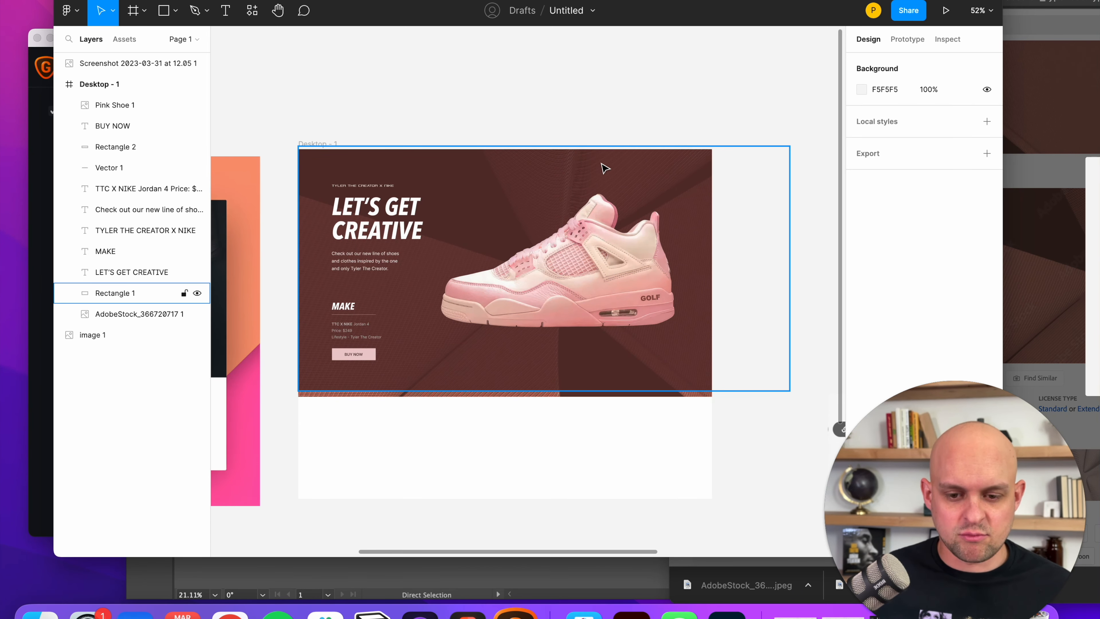
{"action": "left_click", "coordinate": [474, 174]}
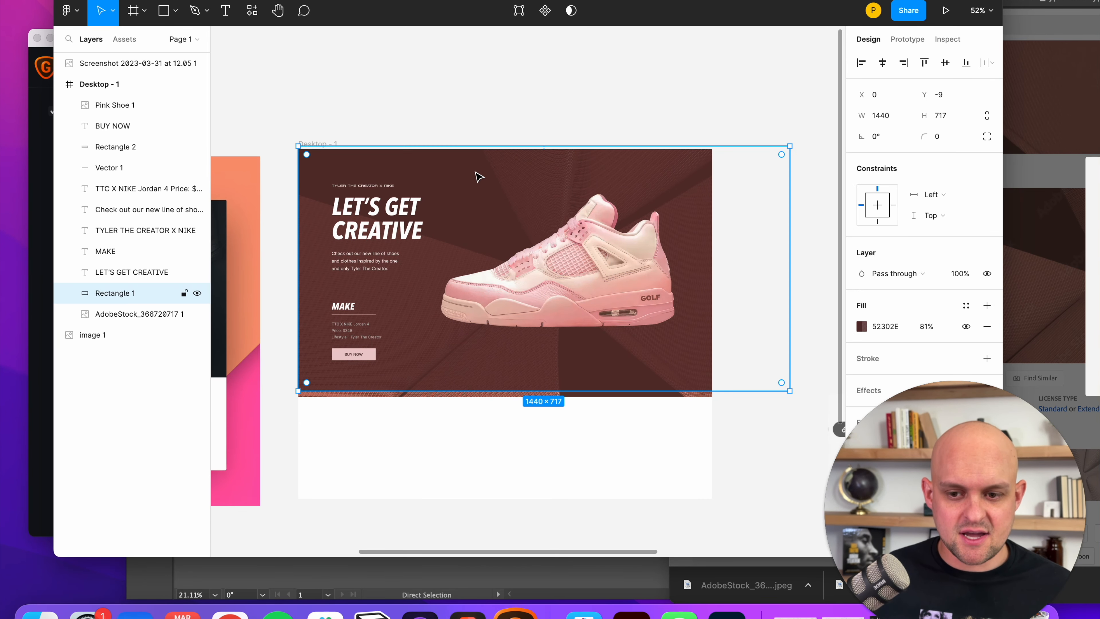
{"action": "left_click", "coordinate": [862, 326]}
{"action": "left_click_drag", "start_coordinate": [824, 420], "coordinate": [823, 423]}
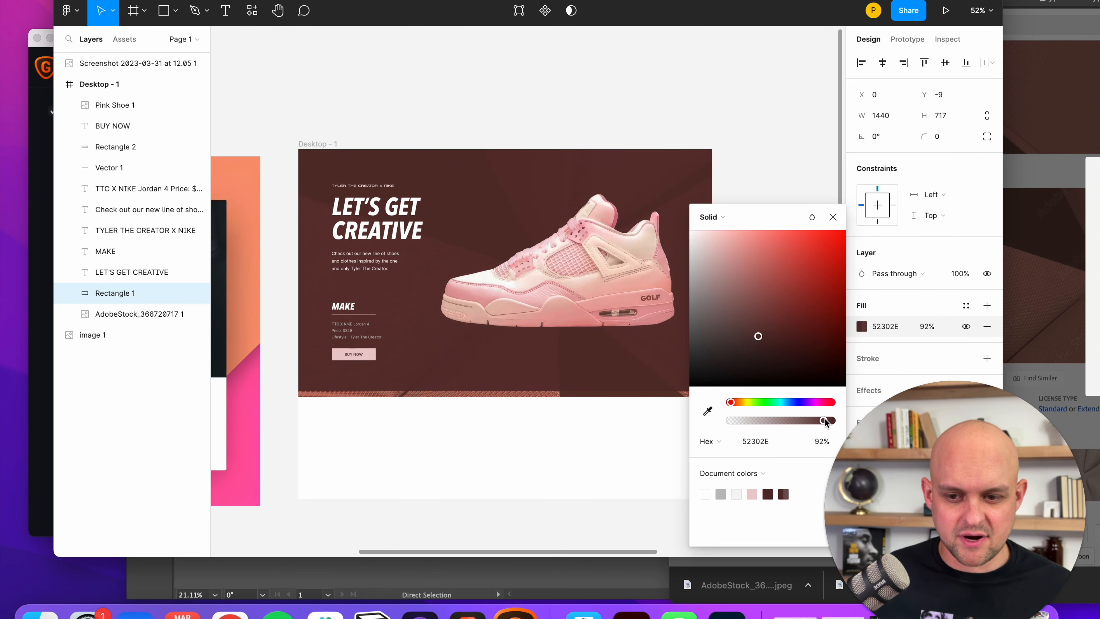
{"action": "left_click_drag", "start_coordinate": [826, 421], "coordinate": [825, 421]}
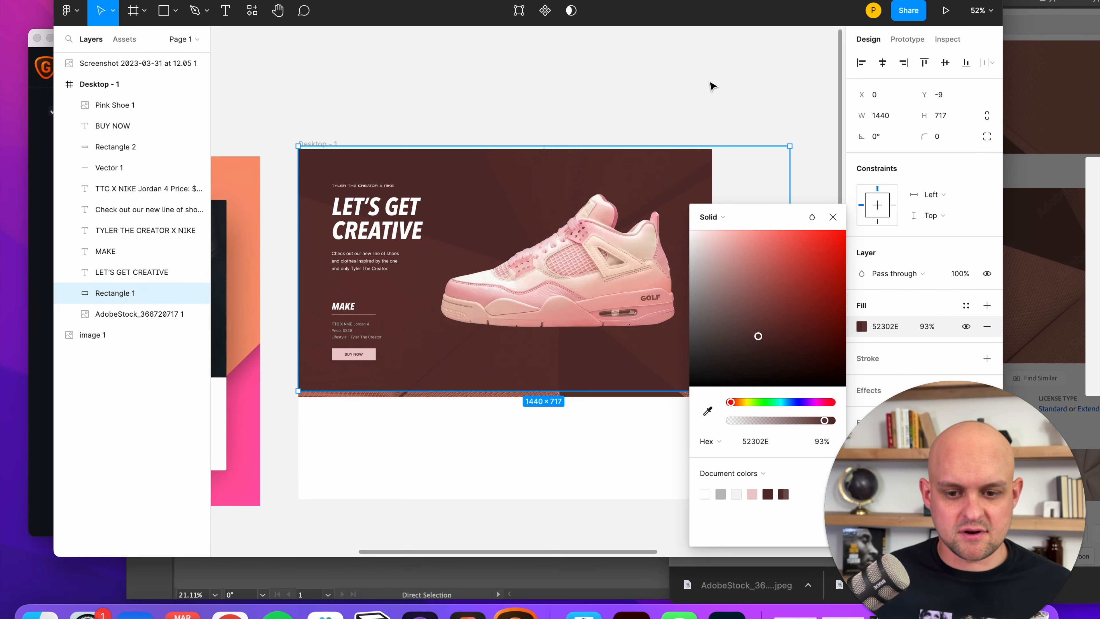
{"action": "left_click", "coordinate": [712, 86]}
Shorten the stock background image from its lower edge to a height of 717, flush with the maroon rectangle.
{"action": "scroll", "coordinate": [658, 342], "scroll_direction": "down", "scroll_amount": 1}
{"action": "scroll", "coordinate": [658, 341], "scroll_direction": "right", "scroll_amount": 1}
{"action": "left_click", "coordinate": [554, 377]}
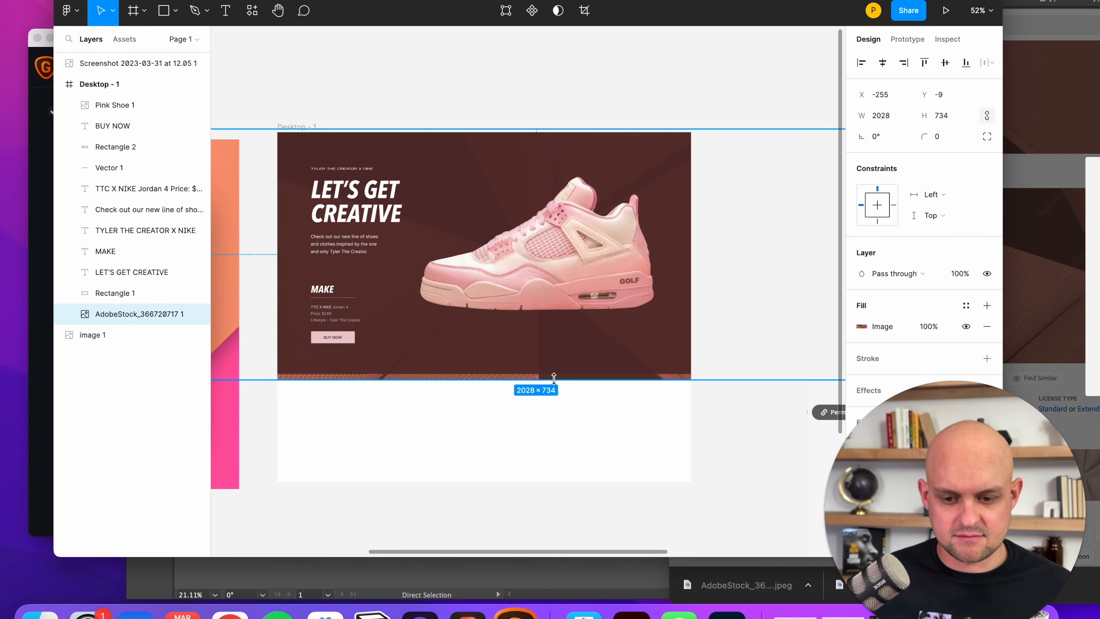
{"action": "left_click_drag", "start_coordinate": [549, 379], "coordinate": [548, 373]}
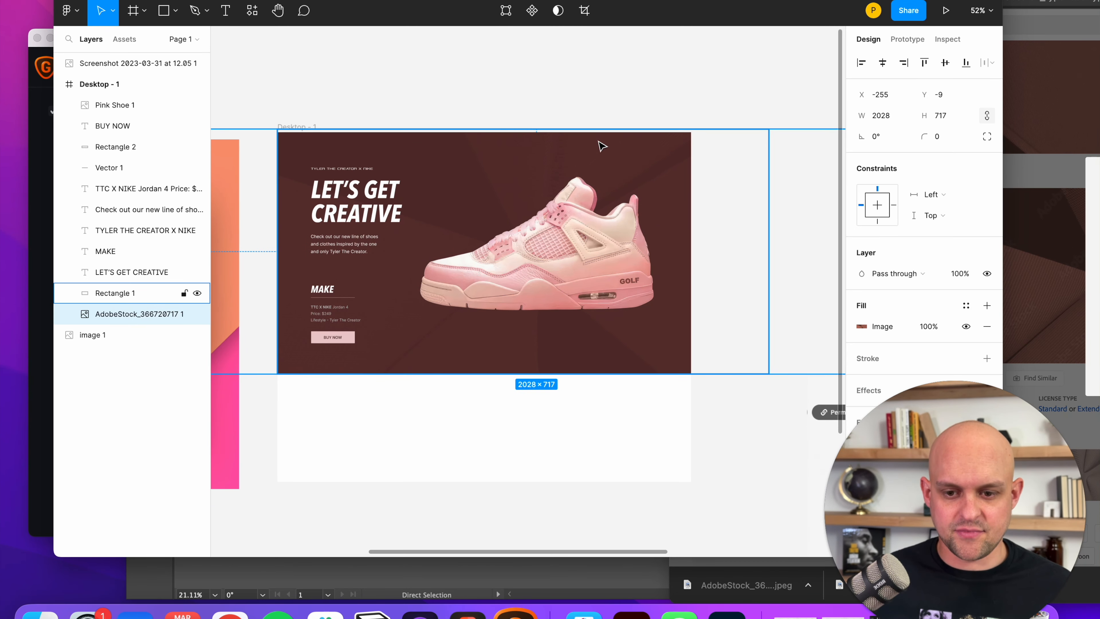
{"action": "left_click", "coordinate": [596, 107]}
Examine how the pink shoe sits against the textured hero background and inspect the shoe image's properties.
{"action": "scroll", "coordinate": [596, 108], "scroll_direction": "left", "scroll_amount": 1}
{"action": "scroll", "coordinate": [674, 237], "scroll_direction": "up", "scroll_amount": 5}
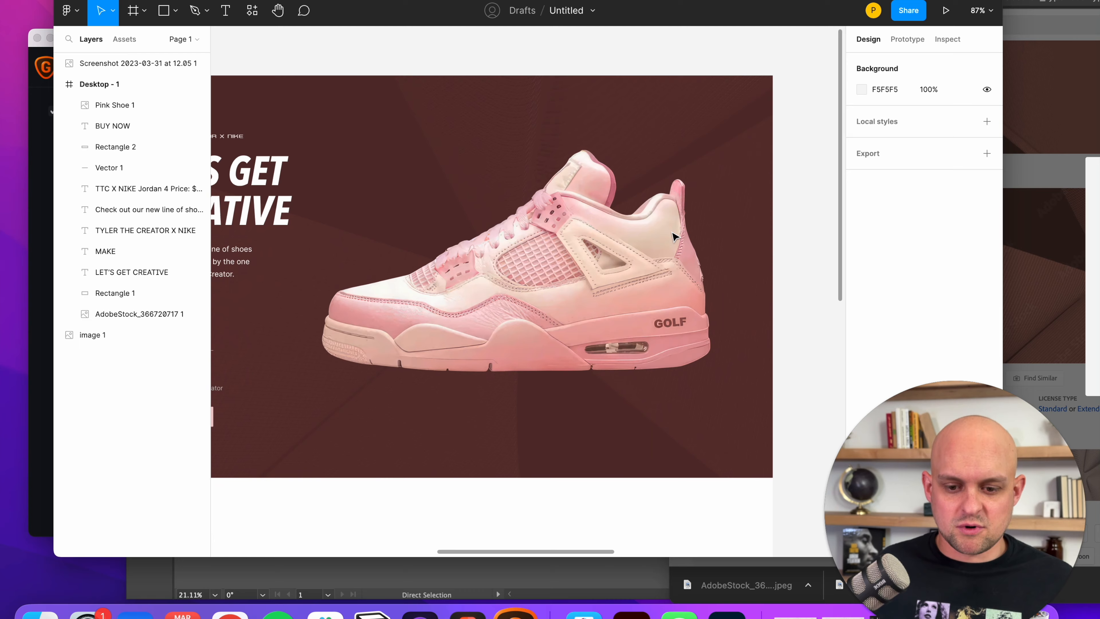
{"action": "scroll", "coordinate": [675, 238], "scroll_direction": "down", "scroll_amount": 2}
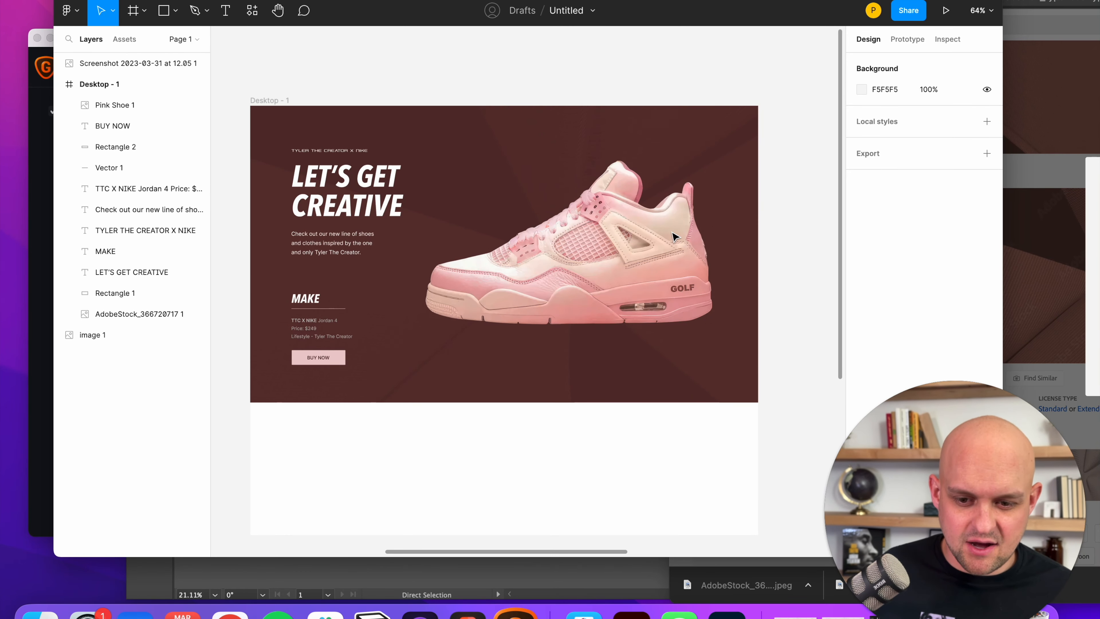
{"action": "scroll", "coordinate": [675, 237], "scroll_direction": "down", "scroll_amount": 2}
{"action": "left_click", "coordinate": [675, 237]}
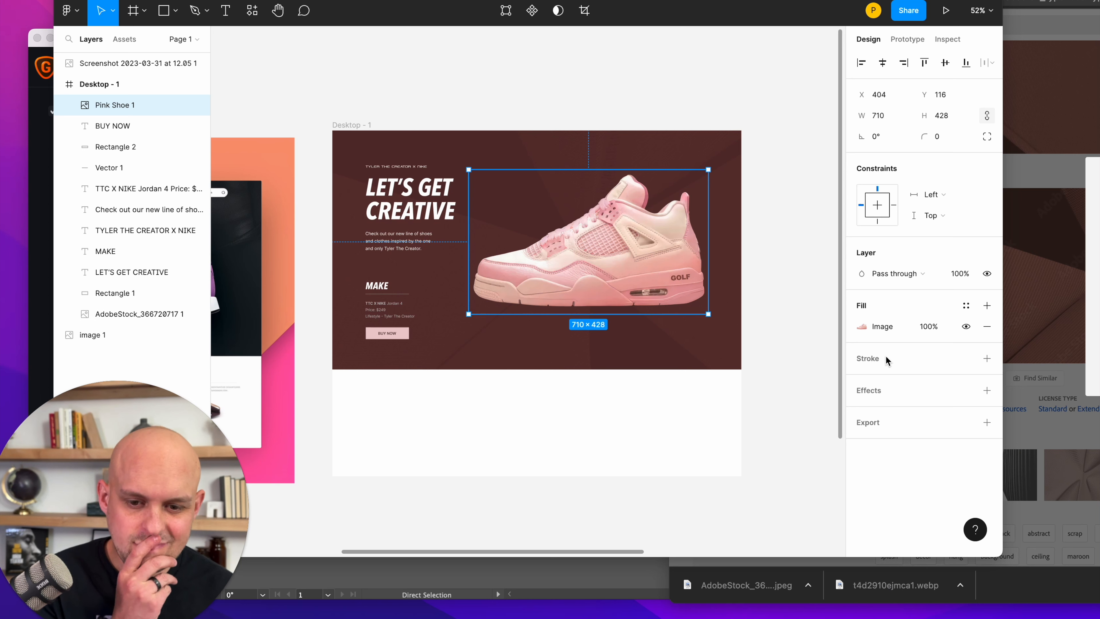
{"action": "left_click", "coordinate": [772, 317]}
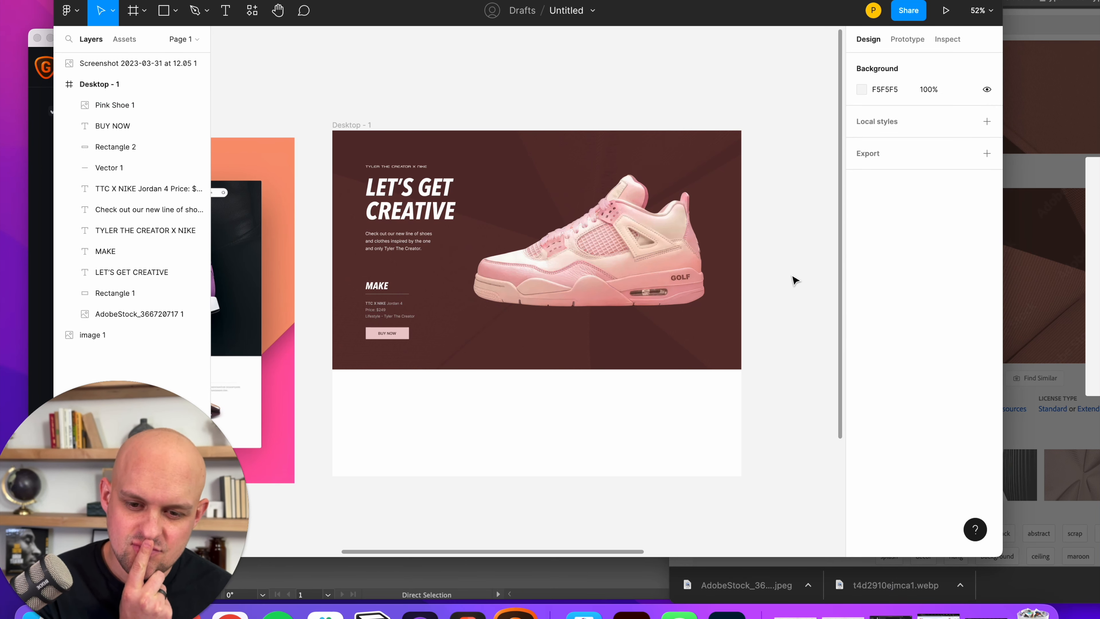
Draw a flat ellipse about 731 × 67 across the shoe's sole and fill it with black (000000).
{"action": "left_click", "coordinate": [175, 10]}
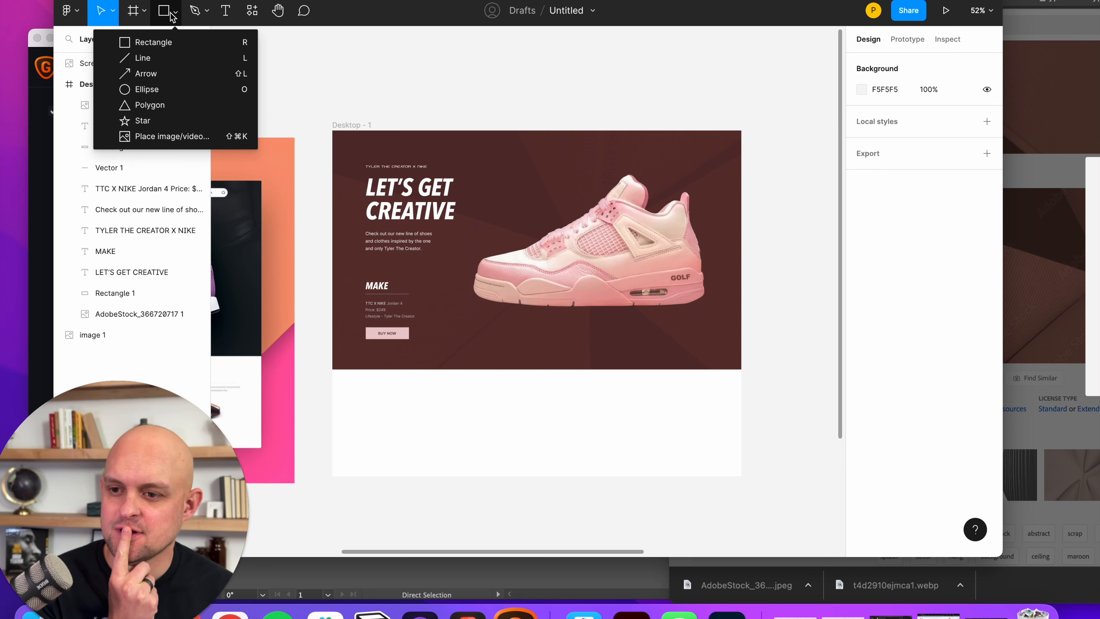
{"action": "left_click", "coordinate": [155, 90]}
{"action": "left_click_drag", "start_coordinate": [489, 282], "coordinate": [736, 305]}
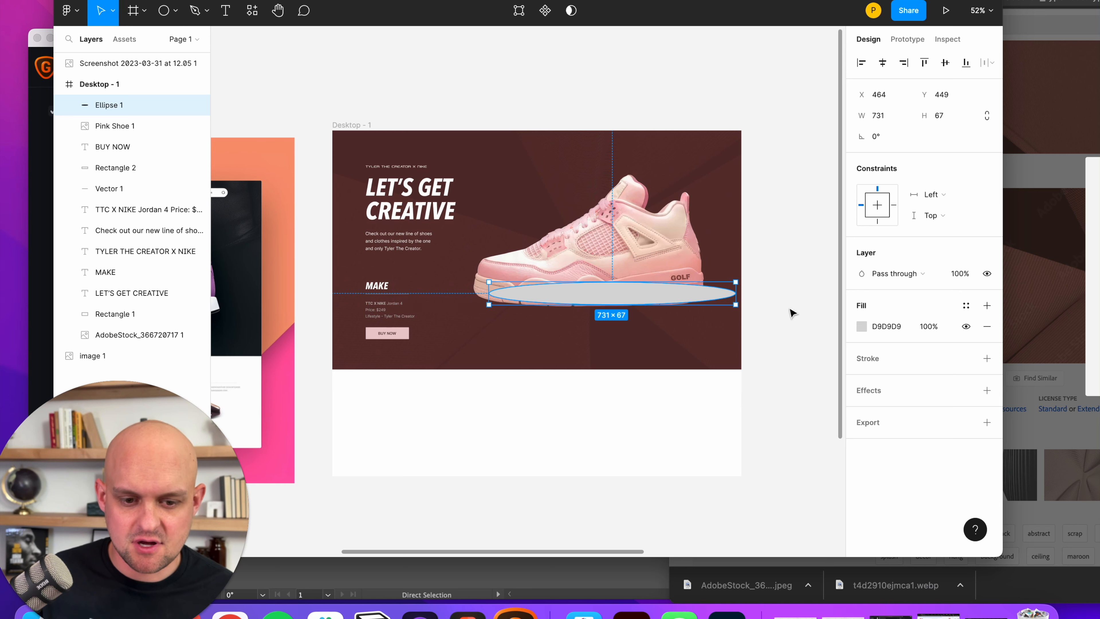
{"action": "left_click", "coordinate": [862, 326]}
{"action": "type", "text": "000000"}
{"action": "key", "text": "Return"}
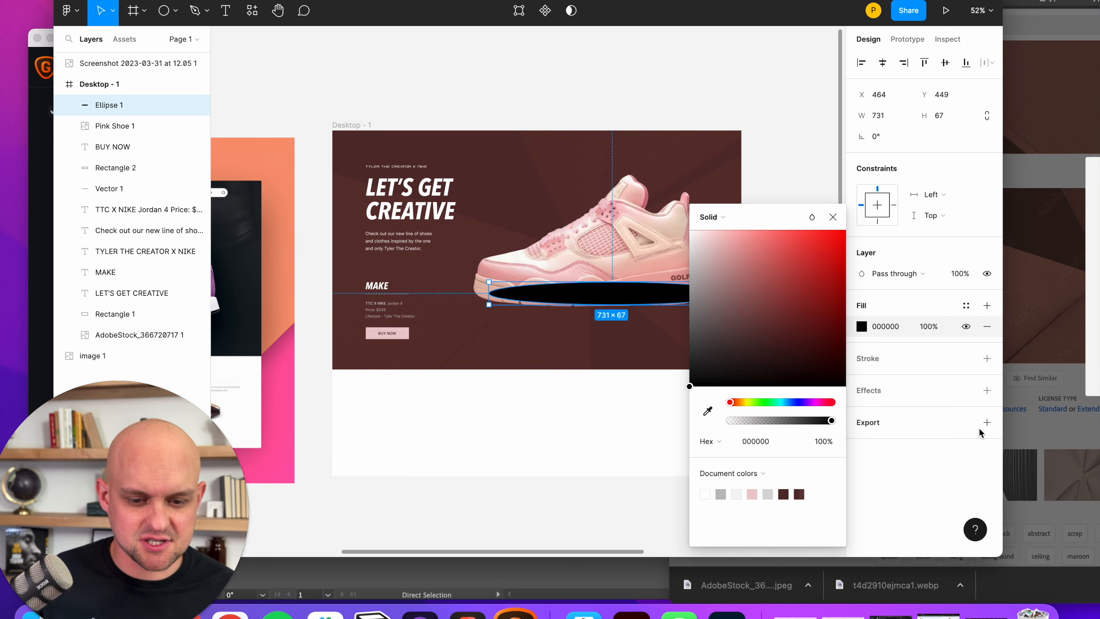
{"action": "left_click", "coordinate": [959, 486]}
Add an effect to the black ellipse and set its type to Layer blur.
{"action": "left_click", "coordinate": [873, 397]}
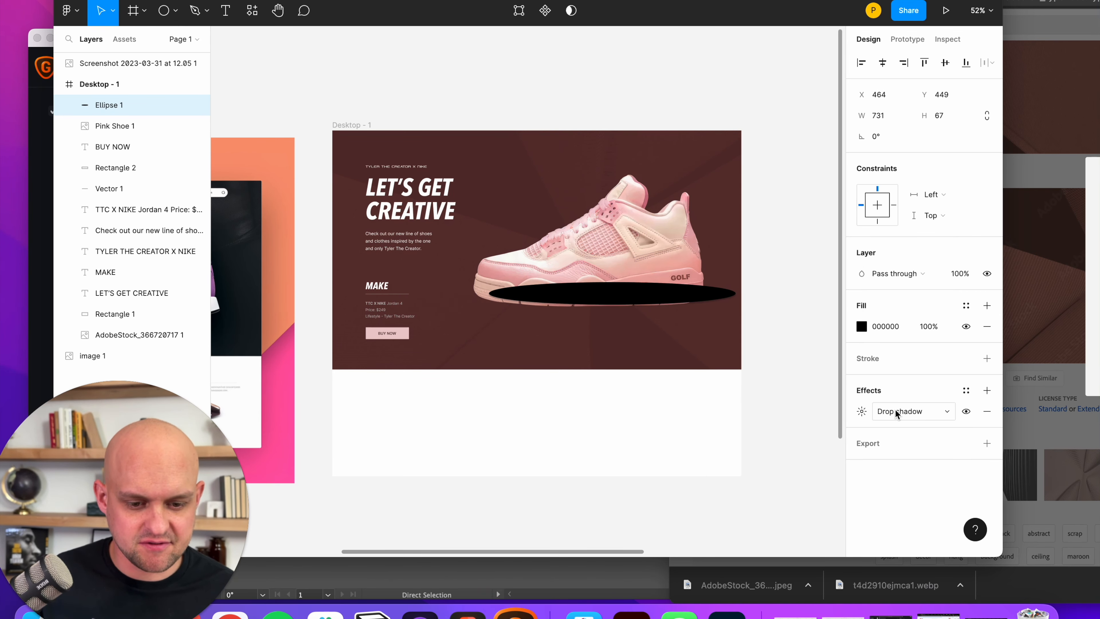
{"action": "left_click", "coordinate": [906, 411]}
{"action": "left_click", "coordinate": [912, 425]}
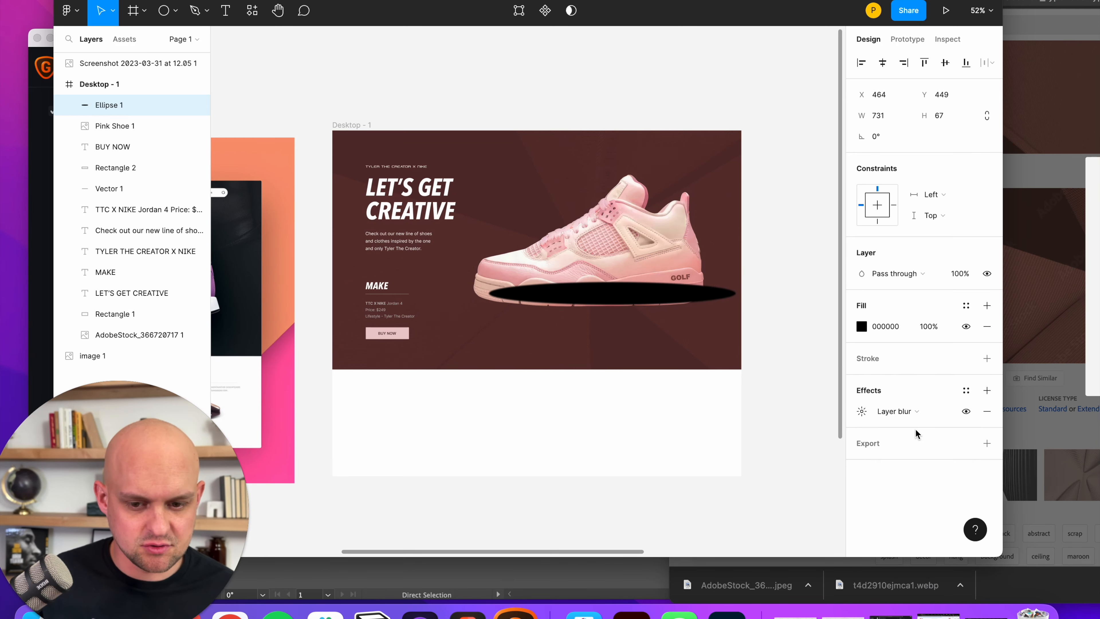
Set the black ellipse's layer blur to 44.
{"action": "left_click", "coordinate": [862, 412]}
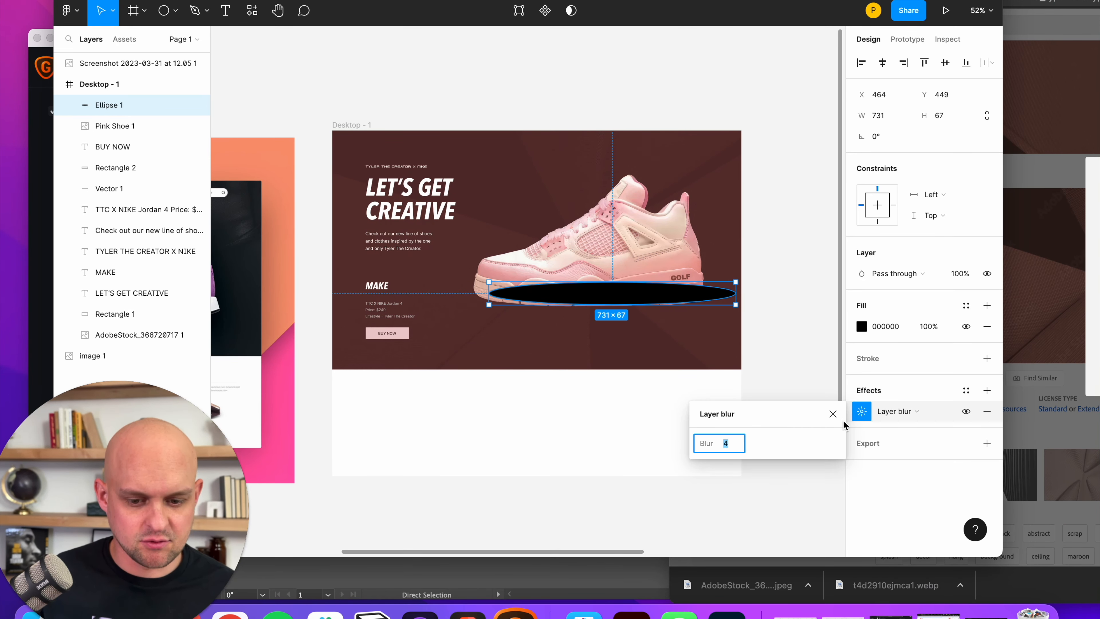
{"action": "type", "text": "34"}
{"action": "key", "text": "Return"}
{"action": "key", "text": "shift+Up"}
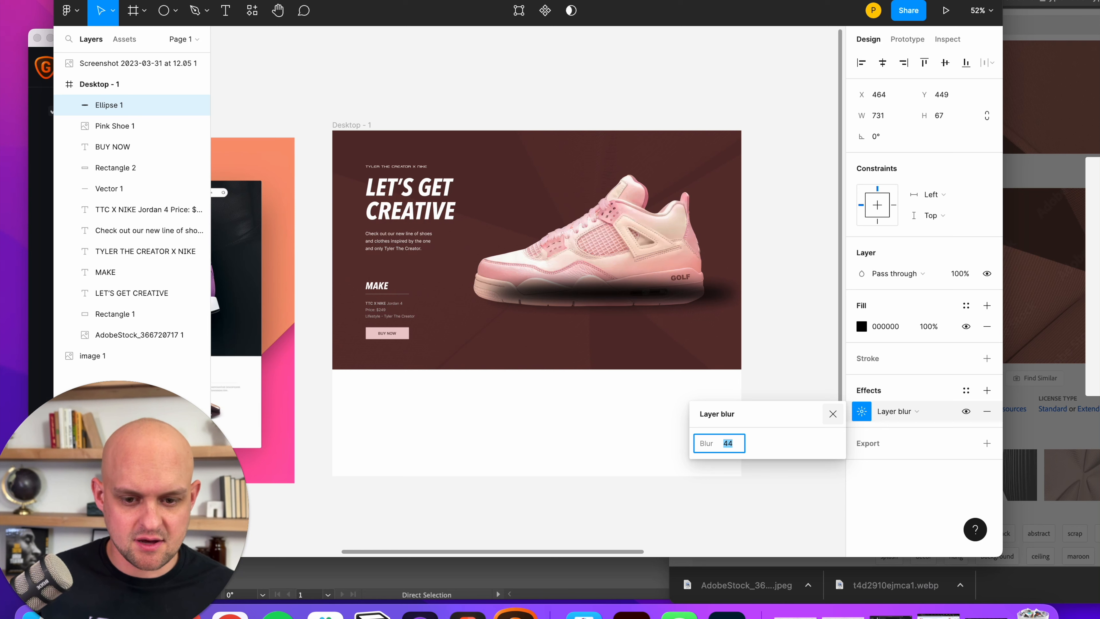
{"action": "left_click", "coordinate": [885, 495]}
Bring the pink shoe image in front of the blurred black ellipse.
{"action": "left_click", "coordinate": [644, 261]}
{"action": "key", "text": "super+bracketright"}
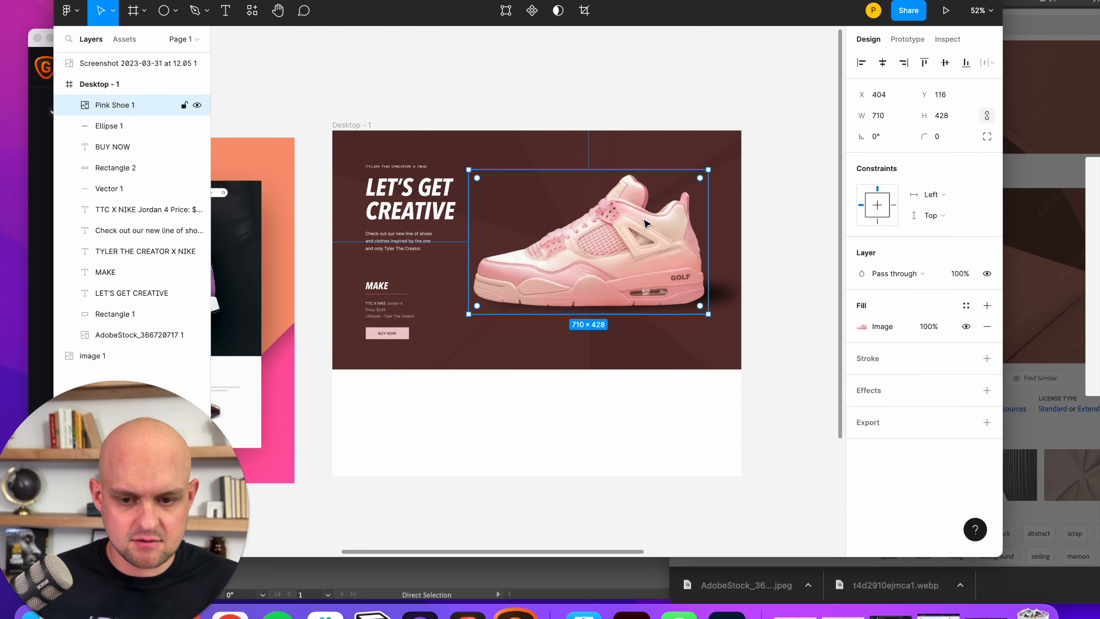
{"action": "left_click", "coordinate": [767, 260]}
Move the blurred ellipse to about X 444, Y 477 beneath the shoe's sole and flatten it slightly from its lower edge.
{"action": "left_click", "coordinate": [716, 313]}
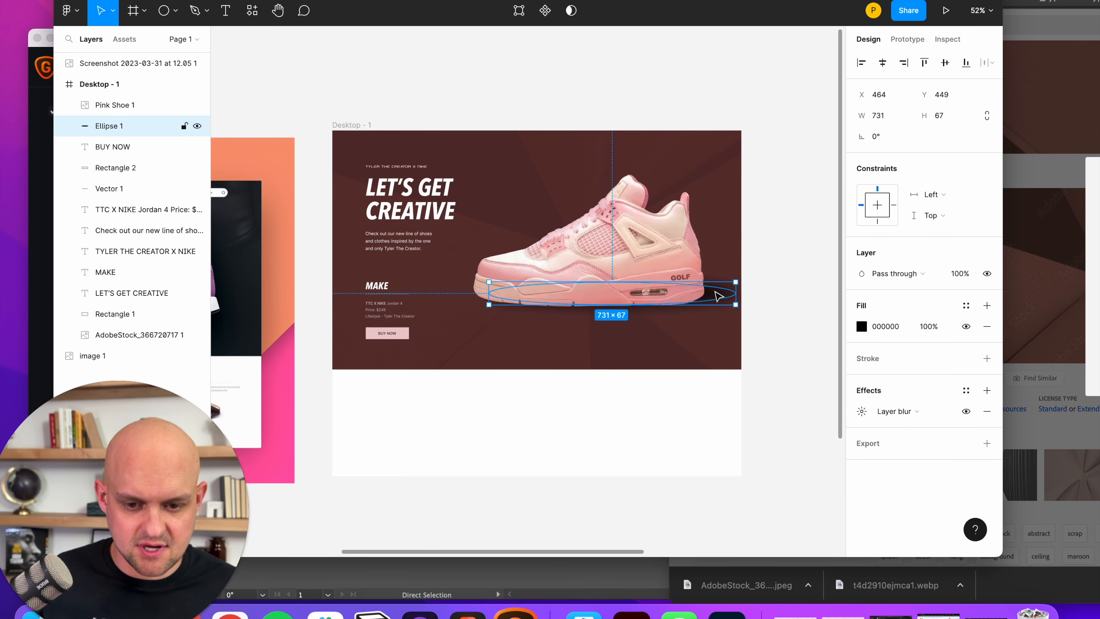
{"action": "key", "text": "Escape"}
{"action": "scroll", "coordinate": [656, 290], "scroll_direction": "up", "scroll_amount": 5}
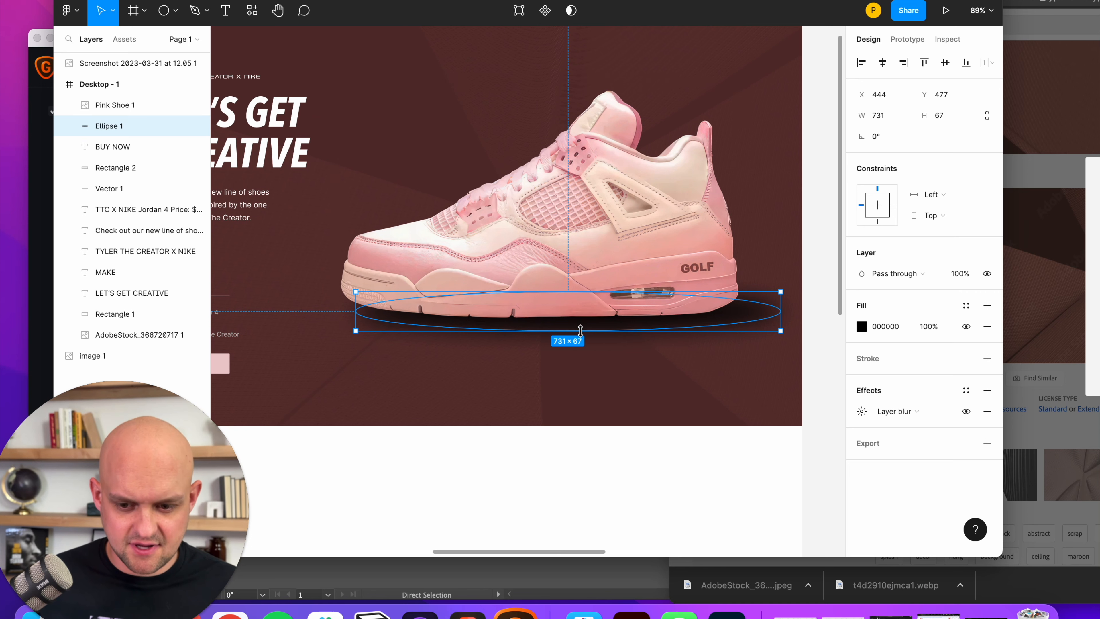
{"action": "left_click_drag", "start_coordinate": [580, 331], "coordinate": [580, 323]}
{"action": "left_click", "coordinate": [828, 254]}
{"action": "scroll", "coordinate": [827, 254], "scroll_direction": "down", "scroll_amount": 6}
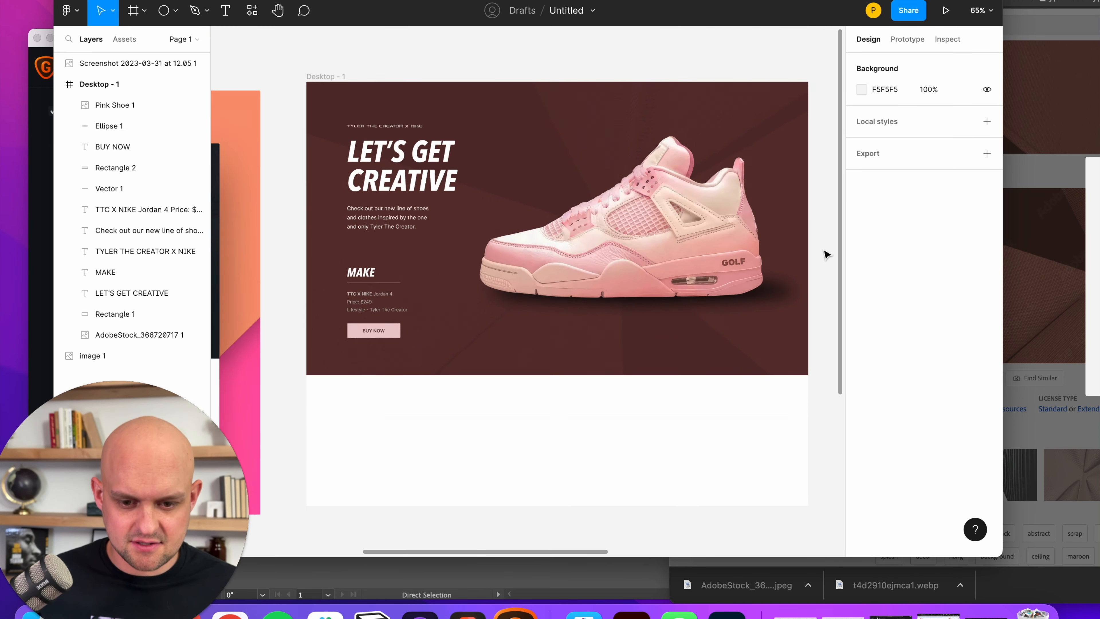
{"action": "scroll", "coordinate": [827, 255], "scroll_direction": "up", "scroll_amount": 2}
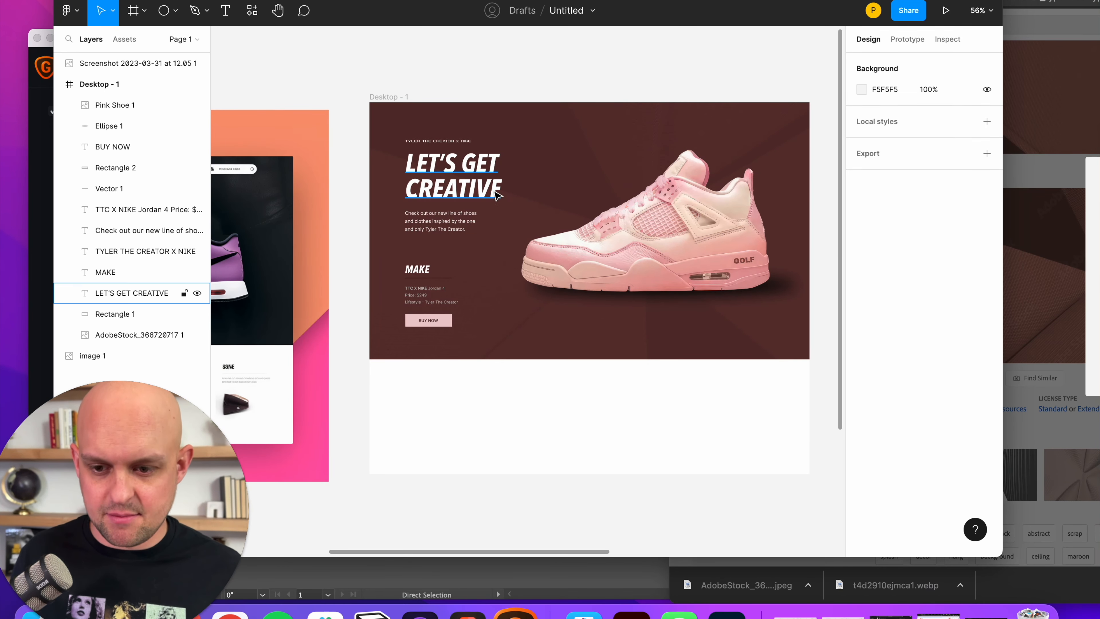
Try the Heavy Italic font style on the LET'S GET CREATIVE headline and undo it for comparison.
{"action": "left_click", "coordinate": [503, 188]}
{"action": "scroll", "coordinate": [650, 347], "scroll_direction": "down", "scroll_amount": 2}
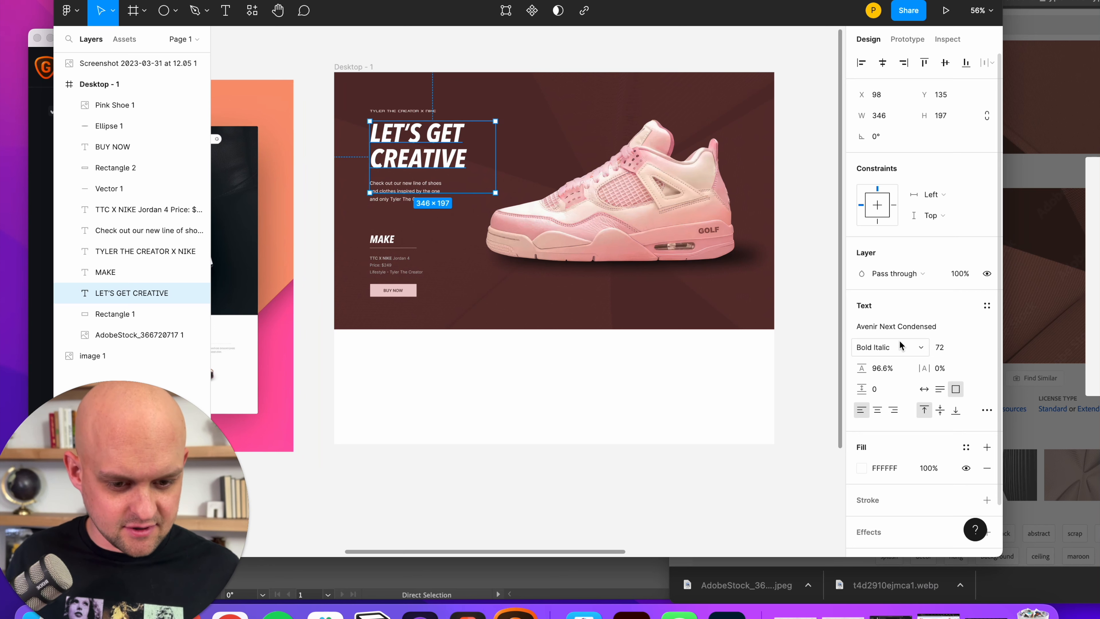
{"action": "left_click", "coordinate": [921, 351]}
{"action": "left_click", "coordinate": [922, 361]}
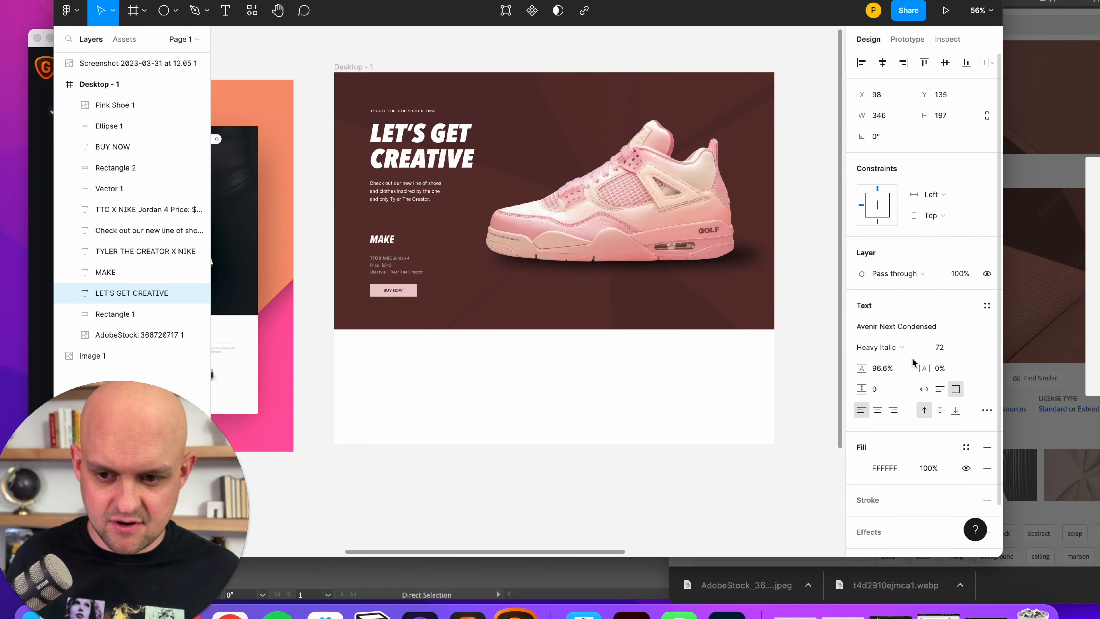
{"action": "left_click", "coordinate": [713, 476]}
{"action": "scroll", "coordinate": [714, 479], "scroll_direction": "left", "scroll_amount": 4}
{"action": "scroll", "coordinate": [713, 479], "scroll_direction": "up", "scroll_amount": 1}
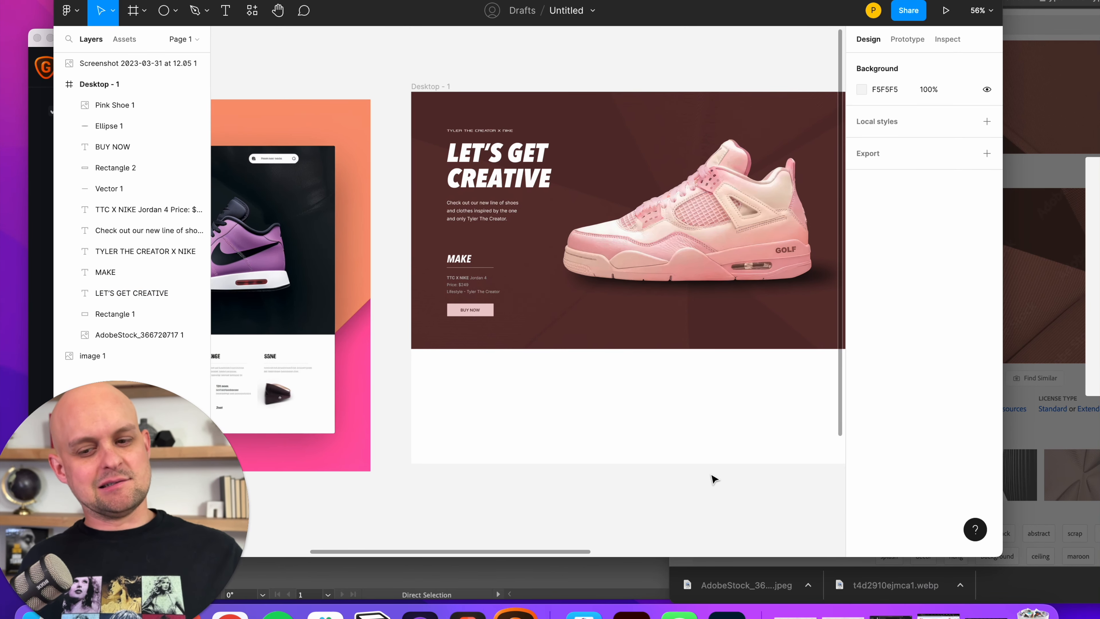
{"action": "scroll", "coordinate": [714, 479], "scroll_direction": "down", "scroll_amount": 2}
{"action": "scroll", "coordinate": [714, 479], "scroll_direction": "right", "scroll_amount": 2}
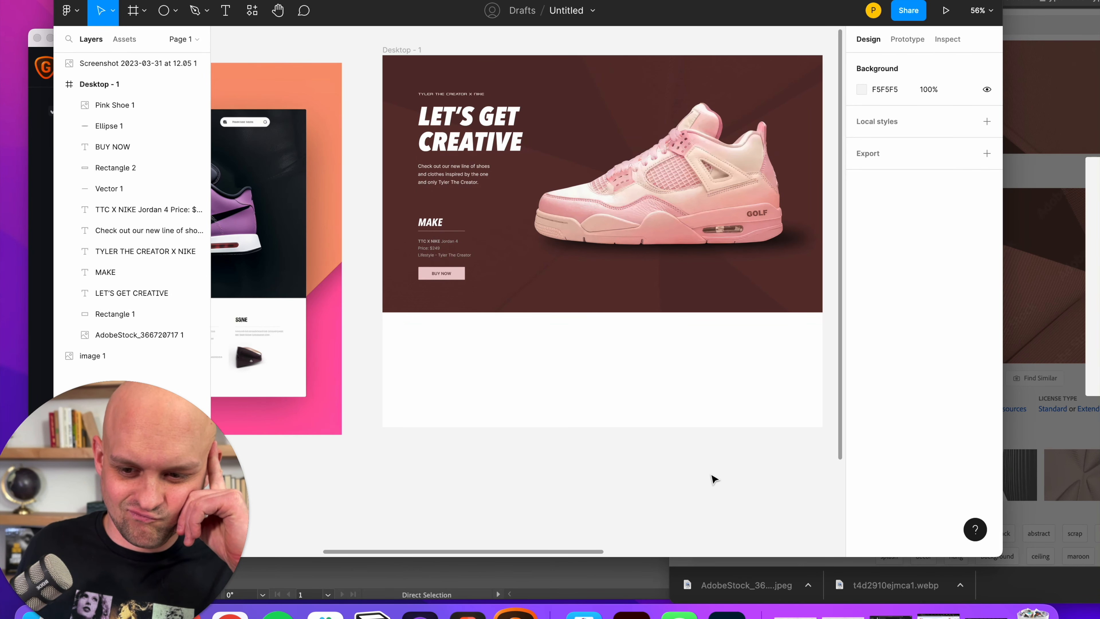
{"action": "key", "text": "super+z"}
{"action": "key", "text": "super+z"}
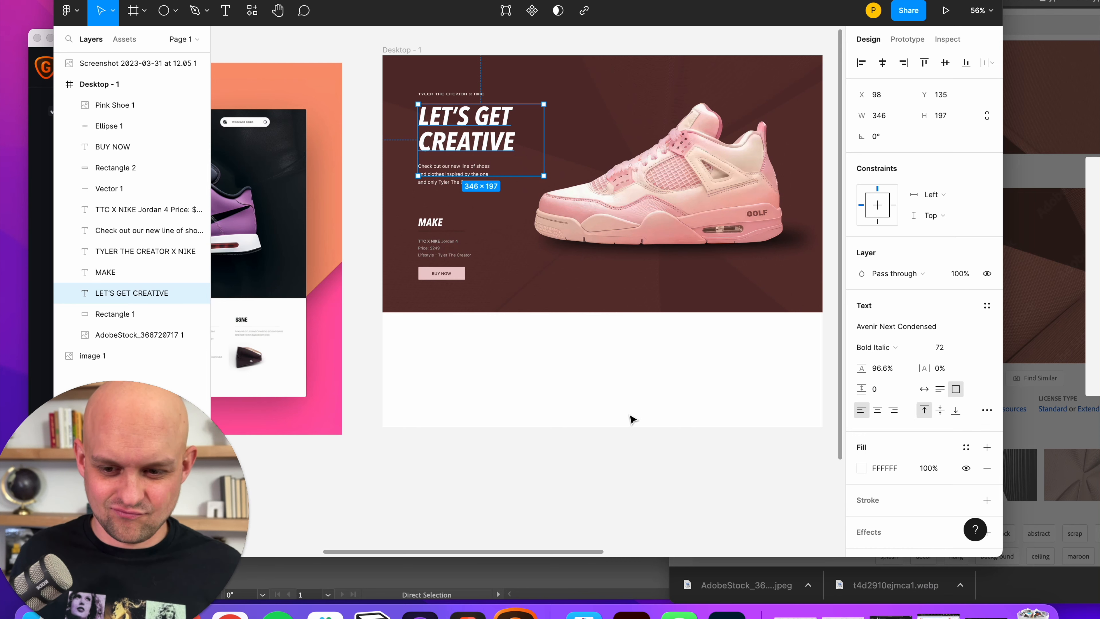
{"action": "left_click", "coordinate": [584, 375]}
Set the LET'S GET CREATIVE headline's font style to Heavy Italic.
{"action": "left_click", "coordinate": [481, 119]}
{"action": "left_click", "coordinate": [905, 348]}
{"action": "left_click", "coordinate": [914, 363]}
{"action": "left_click", "coordinate": [684, 440]}
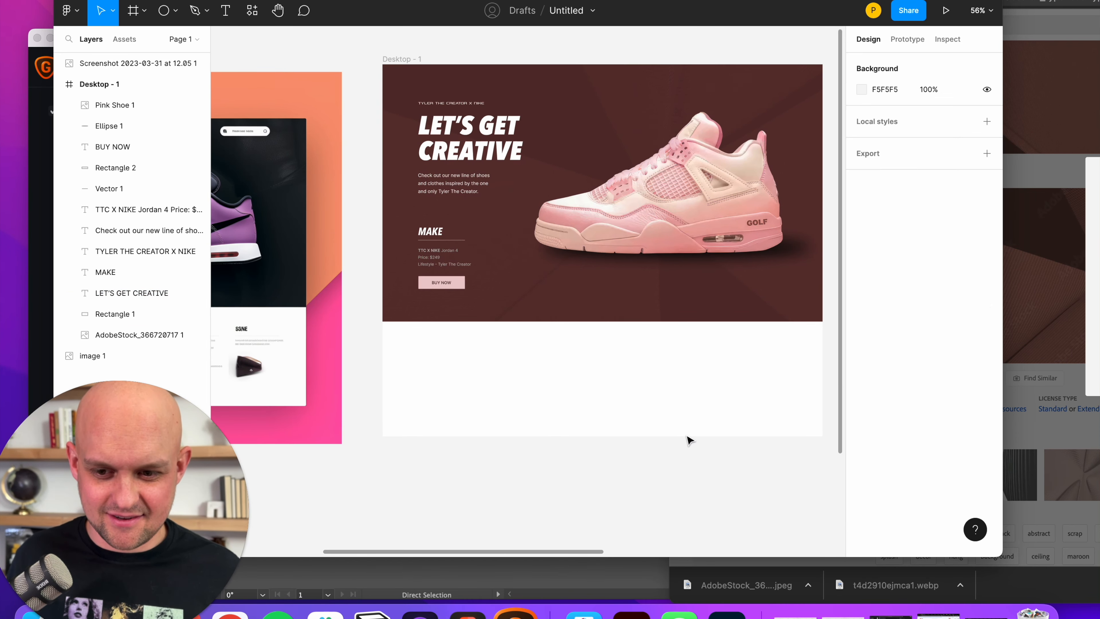
{"action": "scroll", "coordinate": [494, 186], "scroll_direction": "up", "scroll_amount": 5}
{"action": "scroll", "coordinate": [496, 186], "scroll_direction": "down", "scroll_amount": 6}
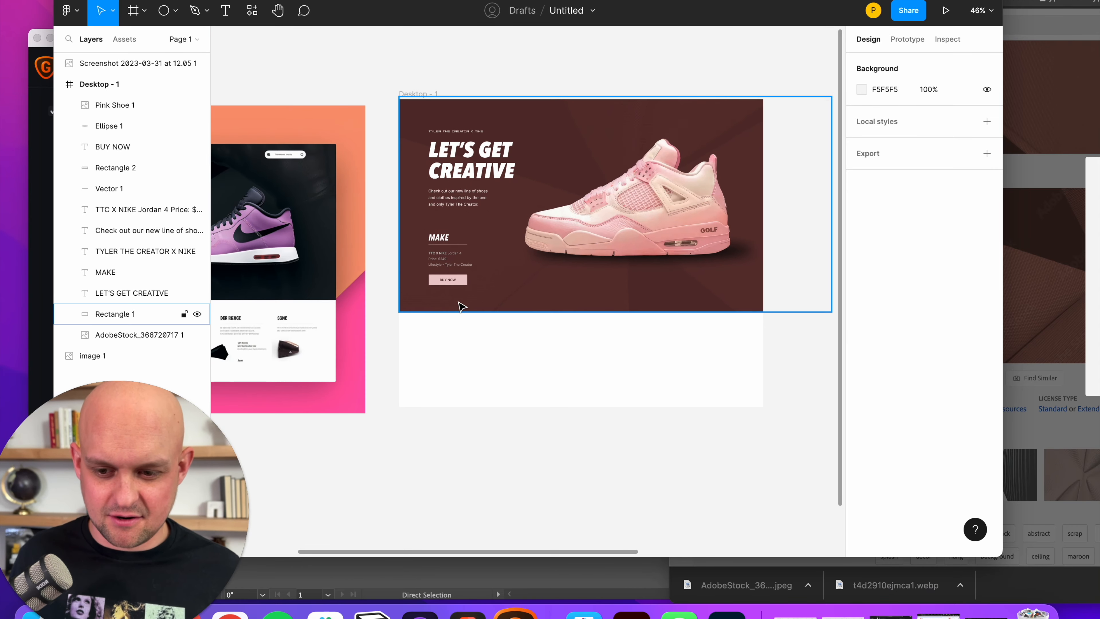
{"action": "scroll", "coordinate": [460, 308], "scroll_direction": "up", "scroll_amount": 5}
{"action": "scroll", "coordinate": [460, 230], "scroll_direction": "down", "scroll_amount": 3}
{"action": "scroll", "coordinate": [457, 232], "scroll_direction": "down", "scroll_amount": 5}
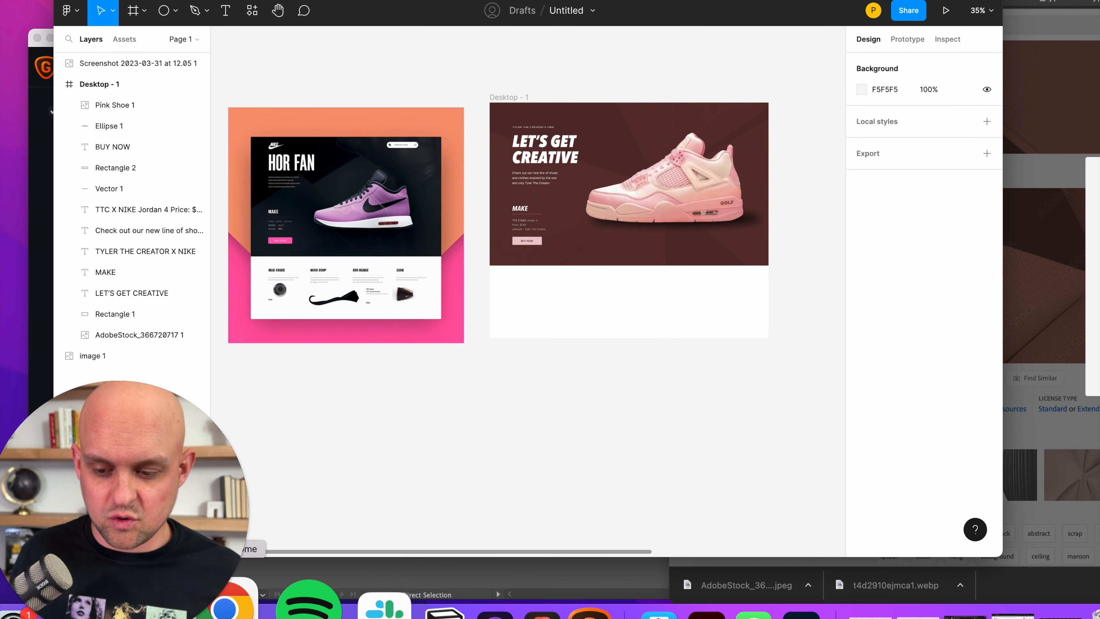
Switch to the Chrome browser and look through the Behance Nike x Golf le Fleur concept for its flower swoosh logo.
{"action": "key", "text": "super+Tab"}
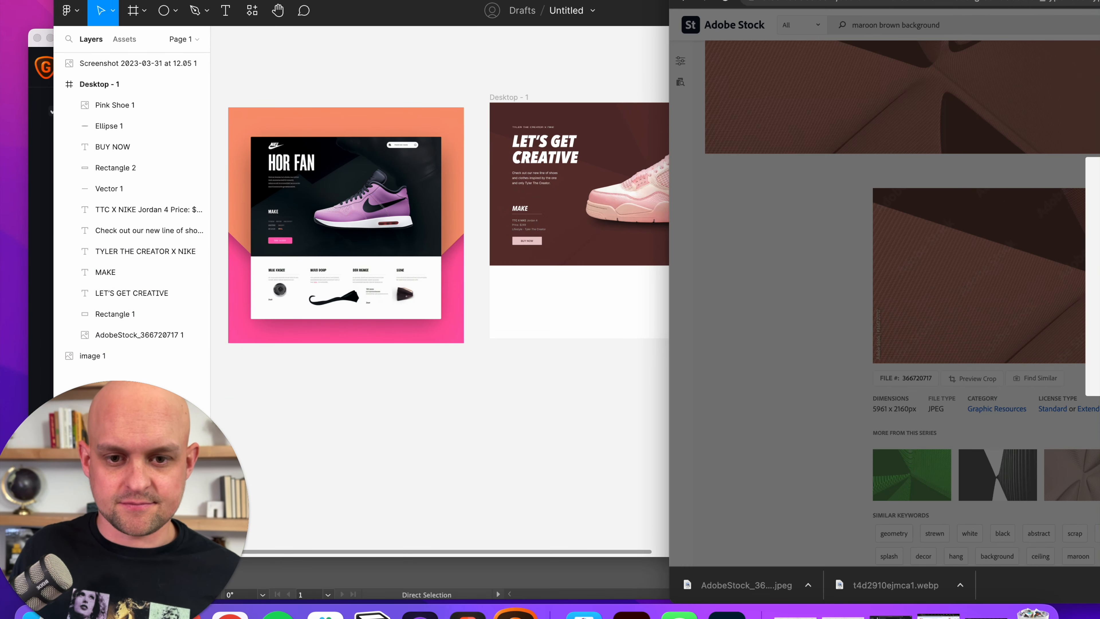
{"action": "left_click_drag", "start_coordinate": [953, 1], "coordinate": [336, 0]}
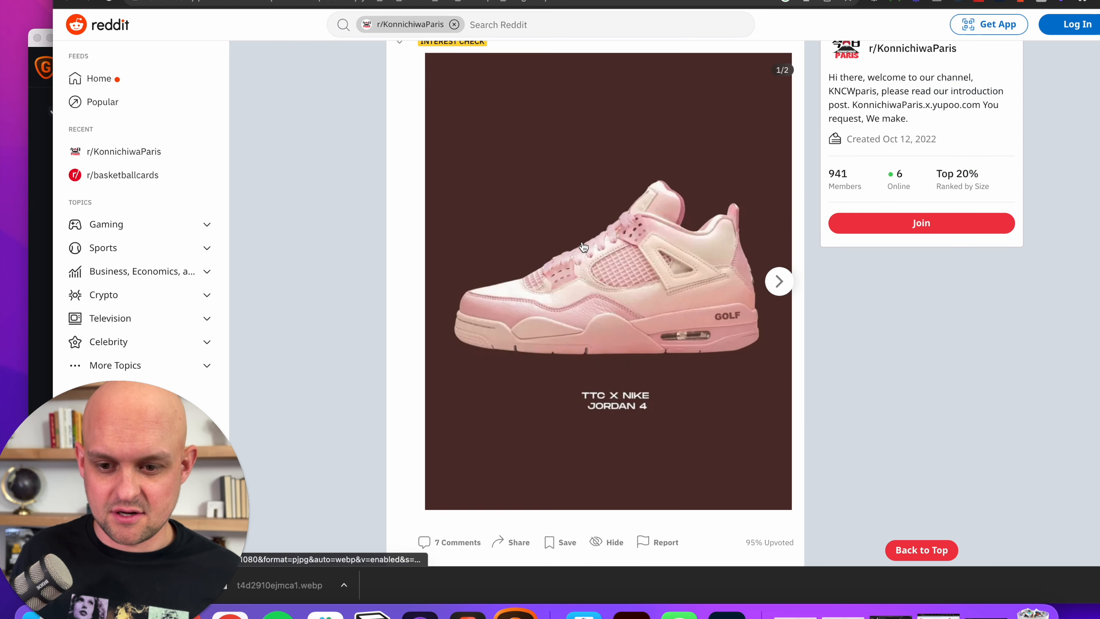
{"action": "scroll", "coordinate": [589, 303], "scroll_direction": "down", "scroll_amount": 3}
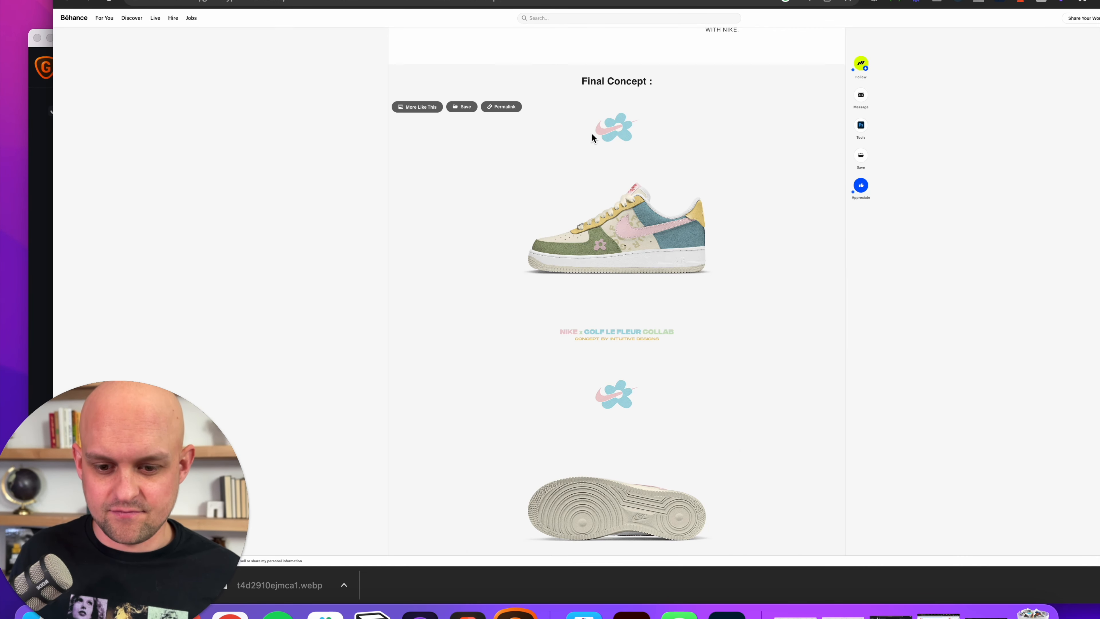
{"action": "scroll", "coordinate": [606, 208], "scroll_direction": "down", "scroll_amount": 10}
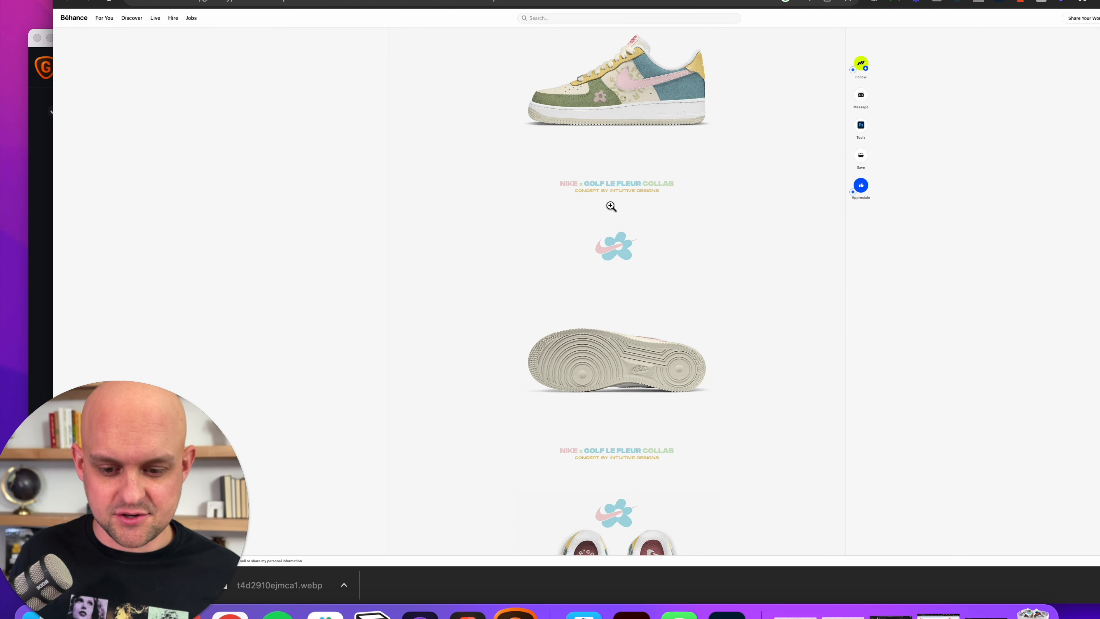
{"action": "scroll", "coordinate": [609, 299], "scroll_direction": "down", "scroll_amount": 1}
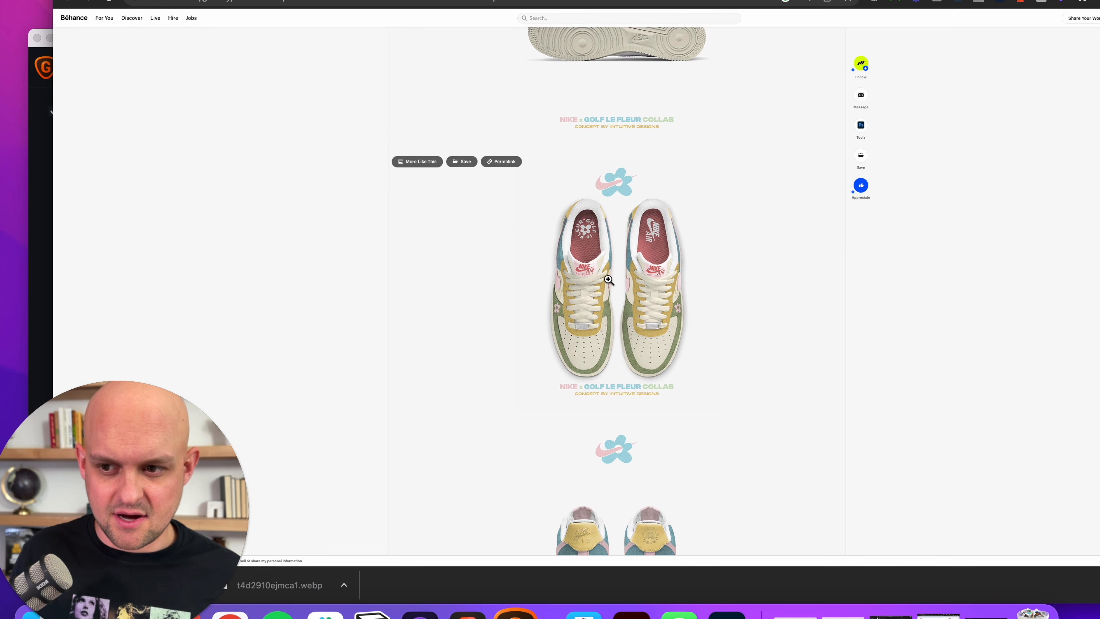
Capture a screenshot of the blue flower and pink swoosh logo from the Behance project.
{"action": "right_click", "coordinate": [621, 185]}
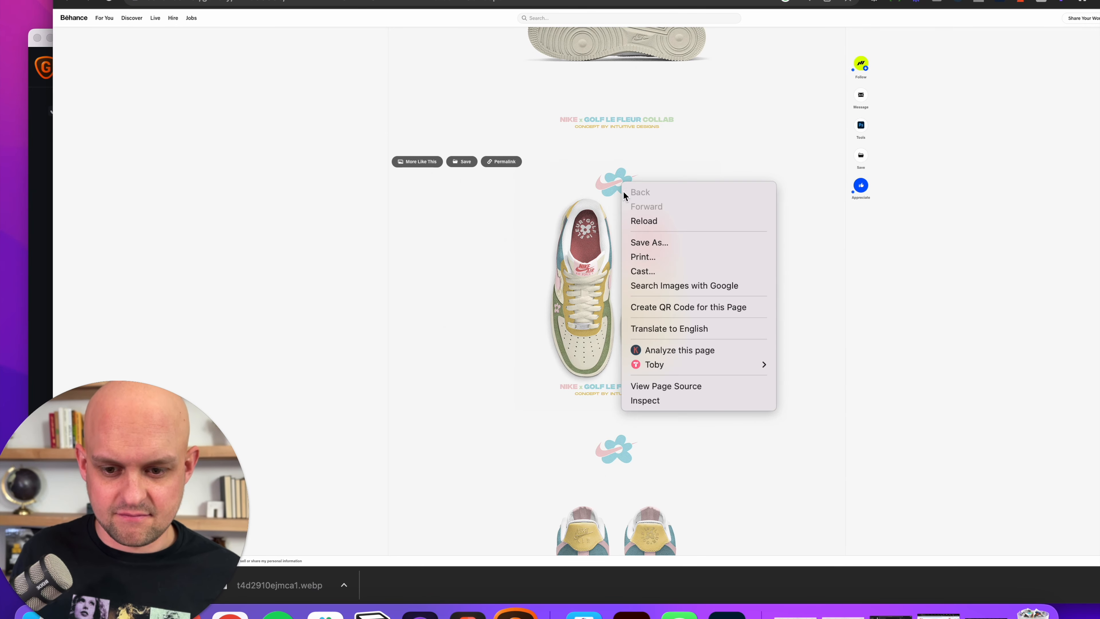
{"action": "left_click", "coordinate": [587, 208]}
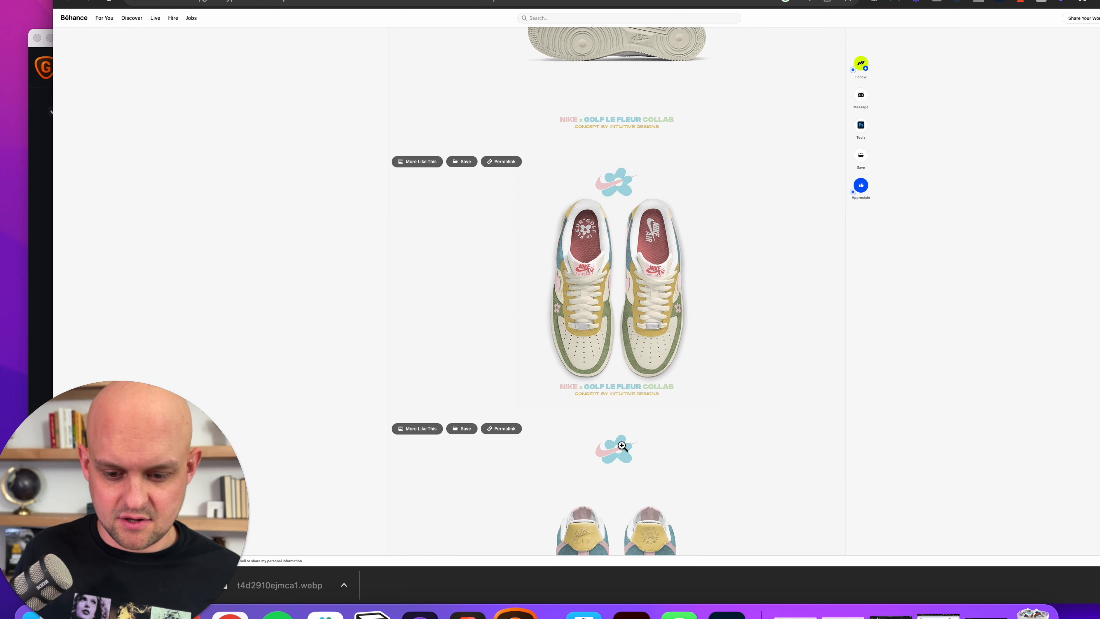
{"action": "scroll", "coordinate": [633, 425], "scroll_direction": "down", "scroll_amount": 1}
{"action": "left_click_drag", "start_coordinate": [586, 384], "coordinate": [646, 442]}
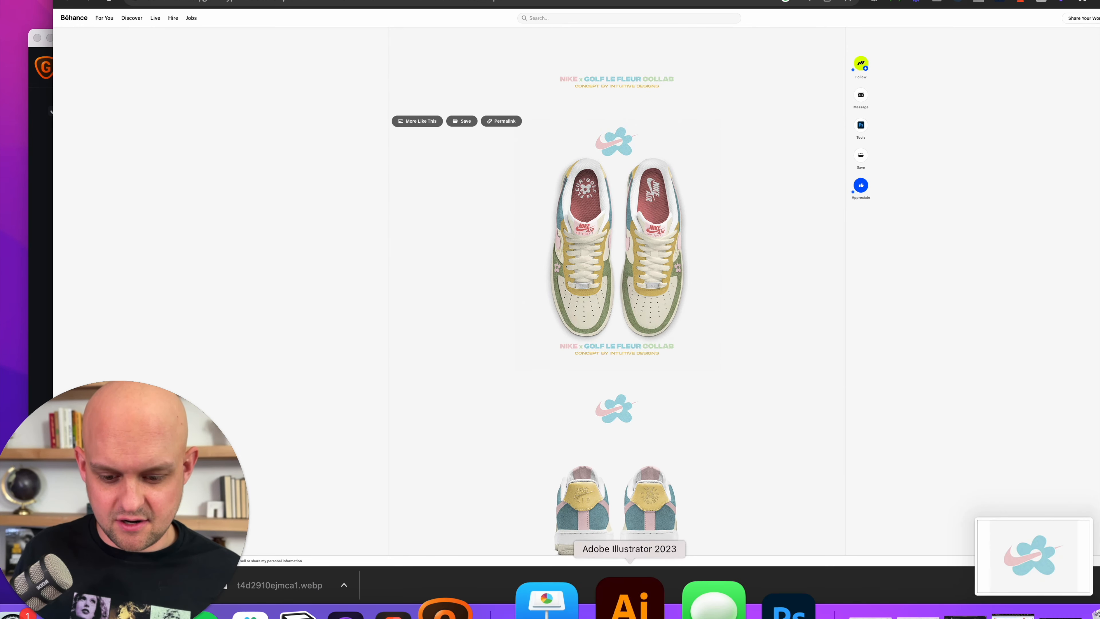
Switch to Adobe Illustrator, place the captured logo screenshot in the Untitled-1 document and enlarge it around the artboard's centre.
{"action": "left_click", "coordinate": [629, 607]}
{"action": "left_click_drag", "start_coordinate": [1010, 548], "coordinate": [588, 410]}
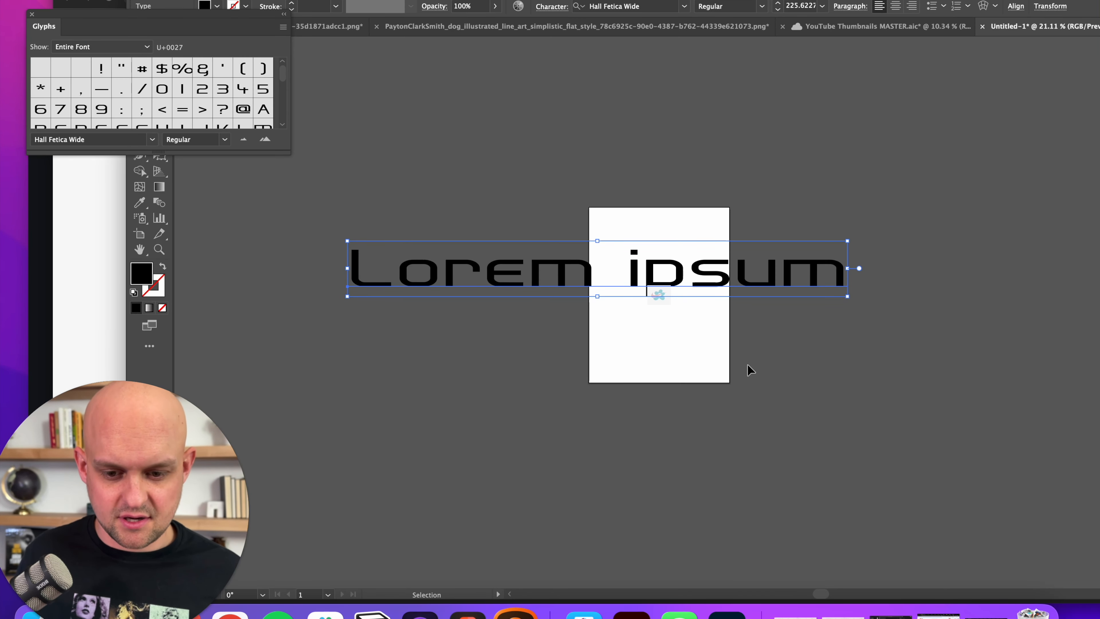
{"action": "left_click_drag", "start_coordinate": [669, 311], "coordinate": [658, 299]}
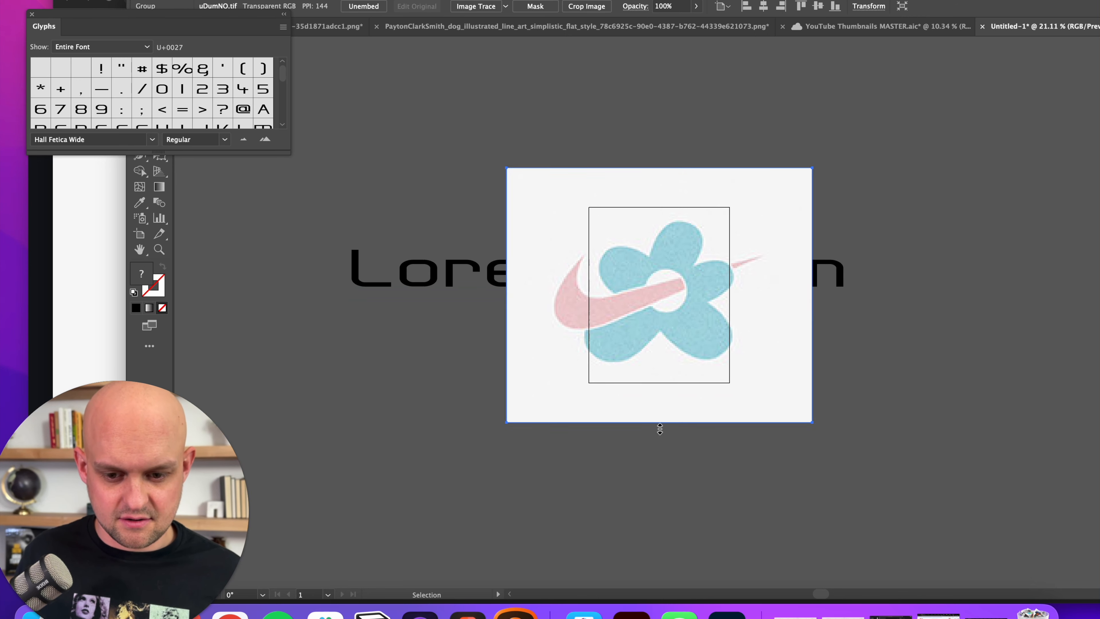
Delete the Lorem ipsum text, scale the logo image down to fit the artboard's width, and close the Glyphs panel.
{"action": "left_click", "coordinate": [831, 280]}
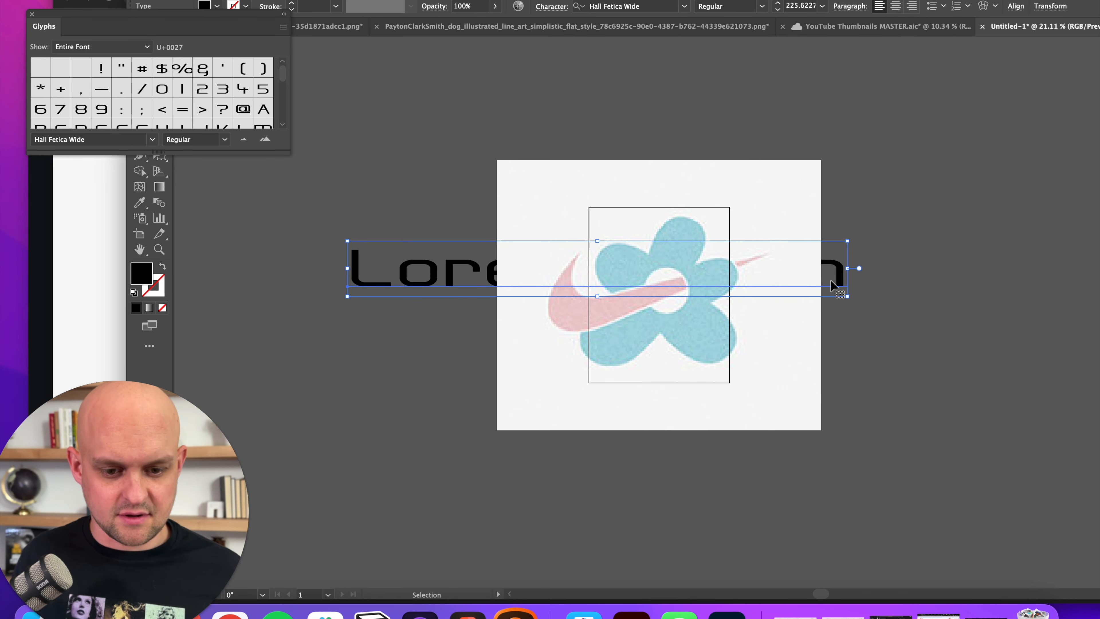
{"action": "key", "text": "Delete"}
{"action": "left_click", "coordinate": [780, 283]}
{"action": "left_click_drag", "start_coordinate": [821, 295], "coordinate": [729, 286]}
{"action": "scroll", "coordinate": [654, 287], "scroll_direction": "up", "scroll_amount": 5}
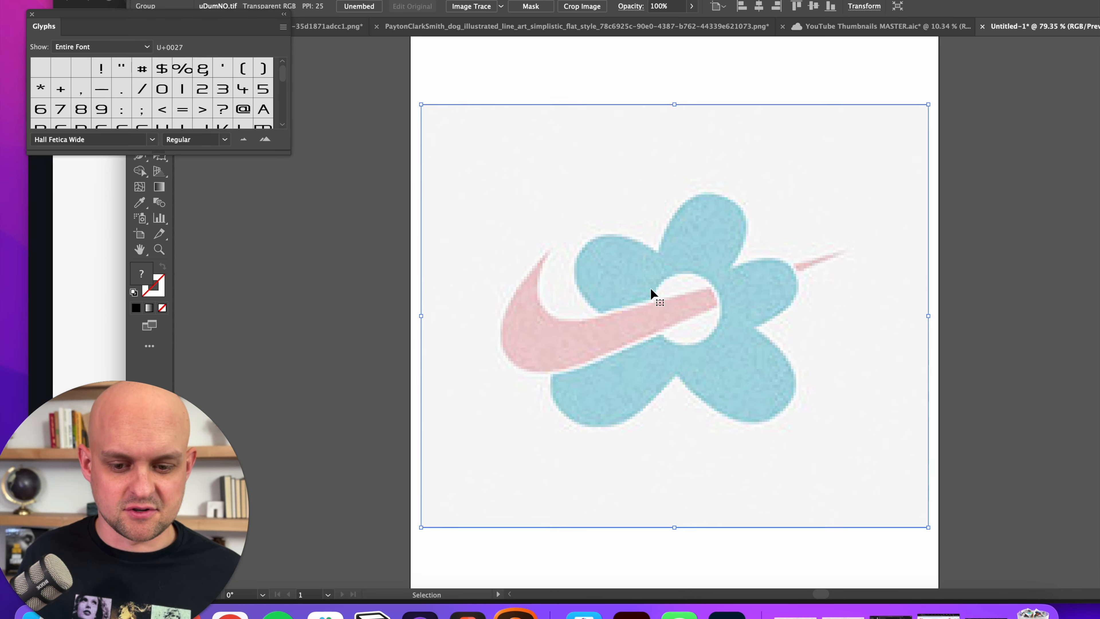
{"action": "left_click", "coordinate": [32, 14]}
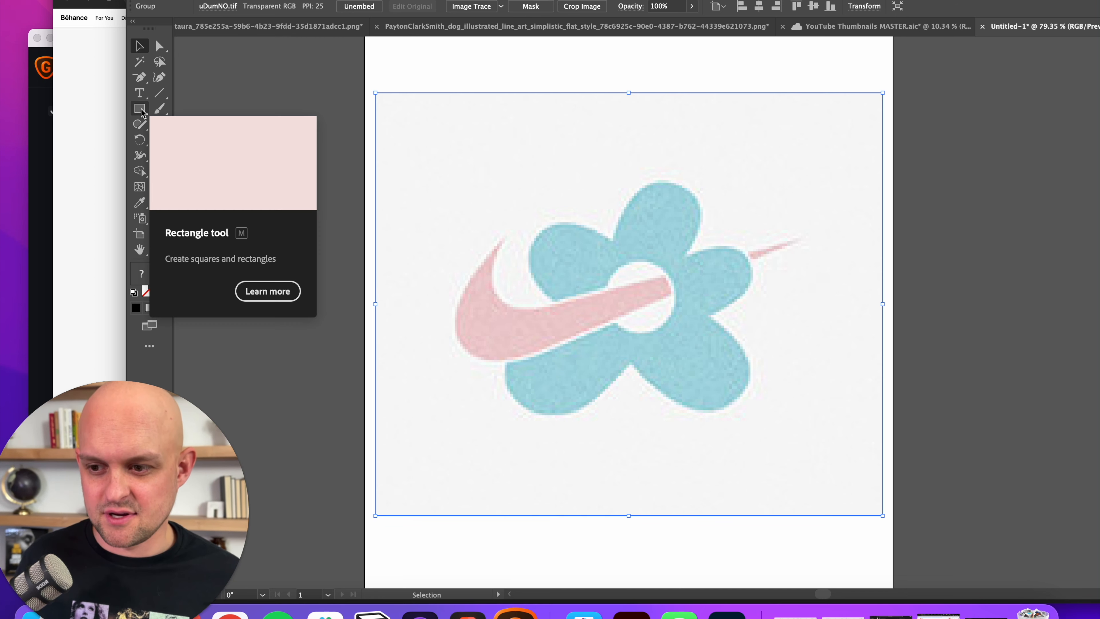
Trace the flower's top, right and lower-right petals with the Curvature tool, ending at the notch between the two lower petals.
{"action": "left_click", "coordinate": [159, 77]}
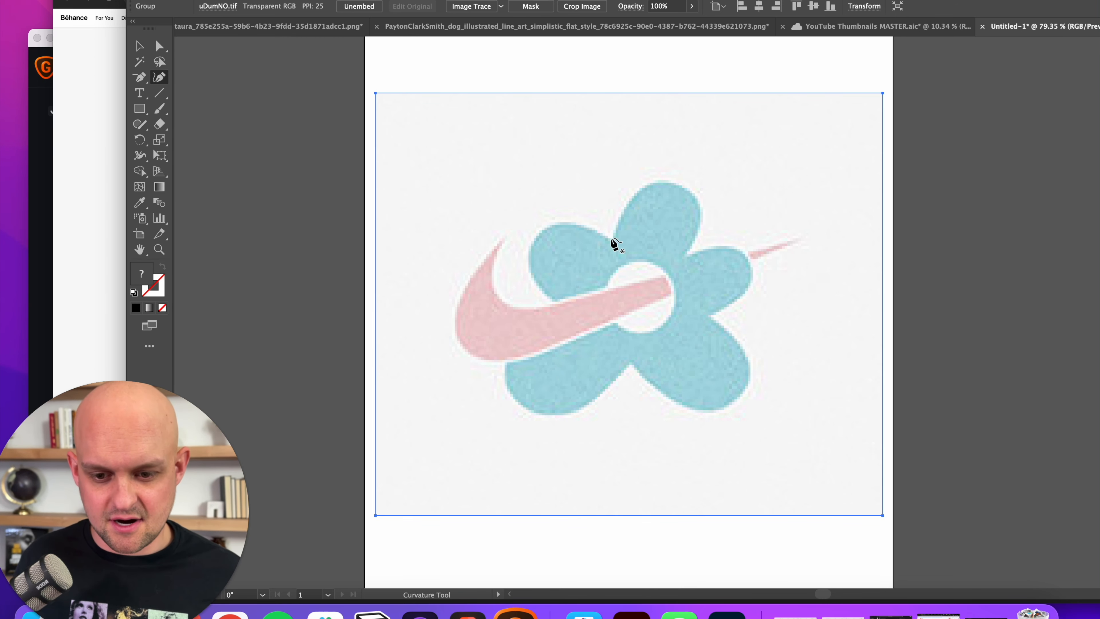
{"action": "left_click", "coordinate": [612, 238]}
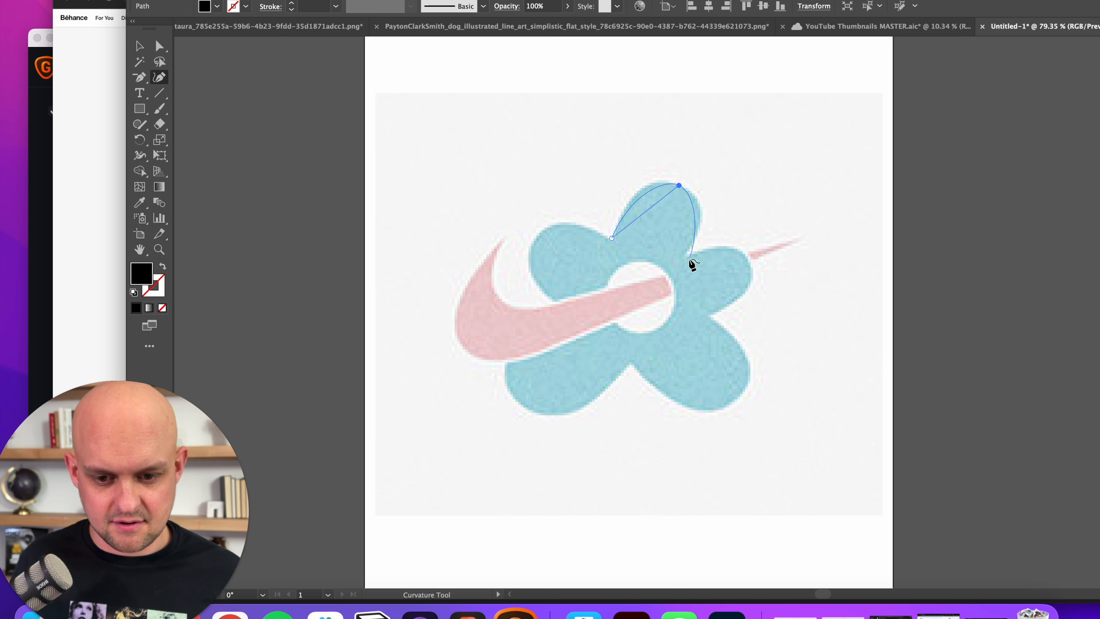
{"action": "left_click", "coordinate": [662, 180]}
{"action": "left_click", "coordinate": [702, 208]}
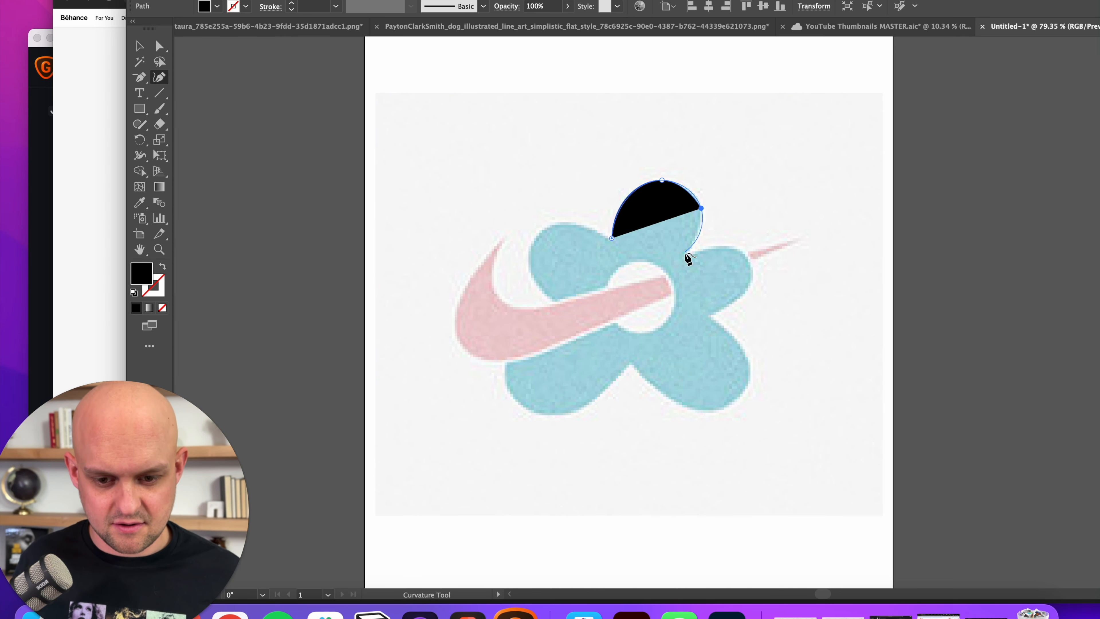
{"action": "left_click", "coordinate": [685, 257]}
{"action": "left_click", "coordinate": [746, 257]}
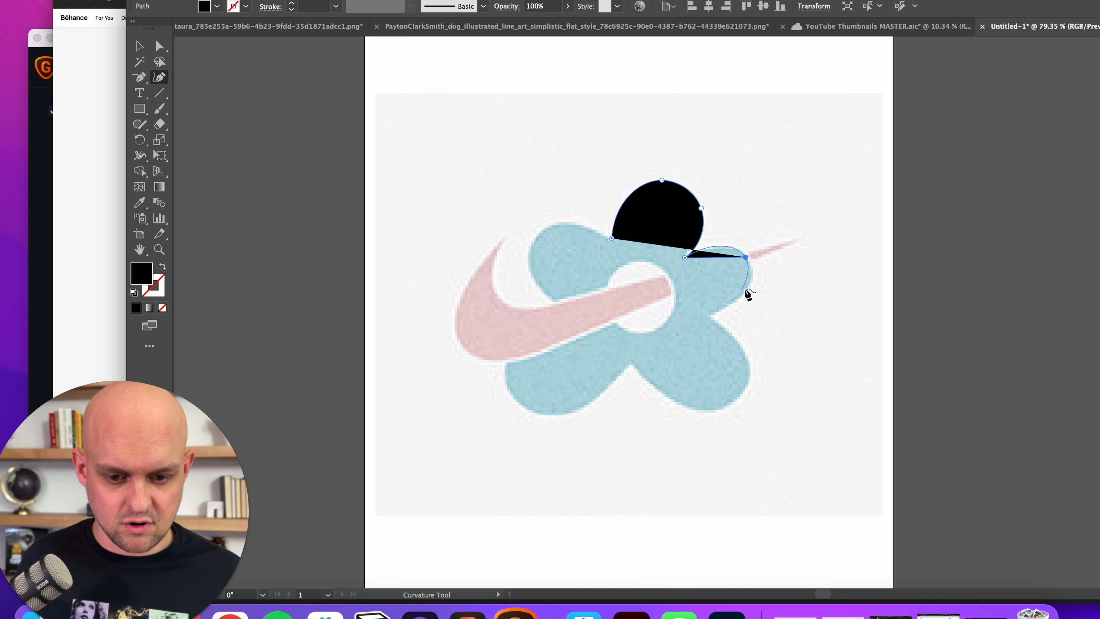
{"action": "left_click", "coordinate": [745, 290]}
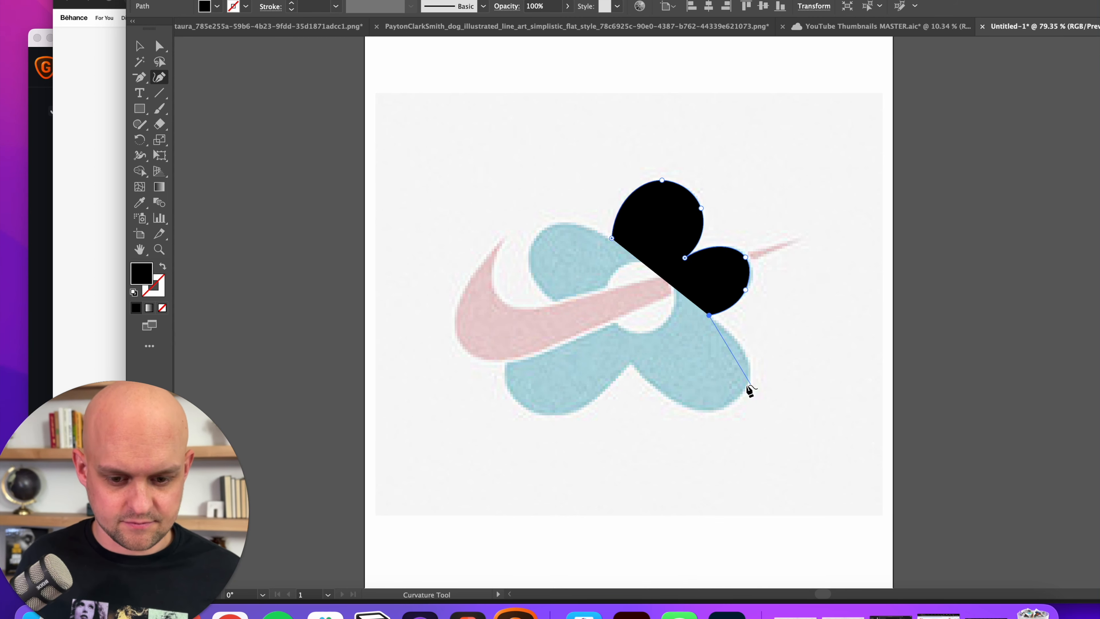
{"action": "left_click", "coordinate": [746, 382]}
{"action": "left_click", "coordinate": [685, 410]}
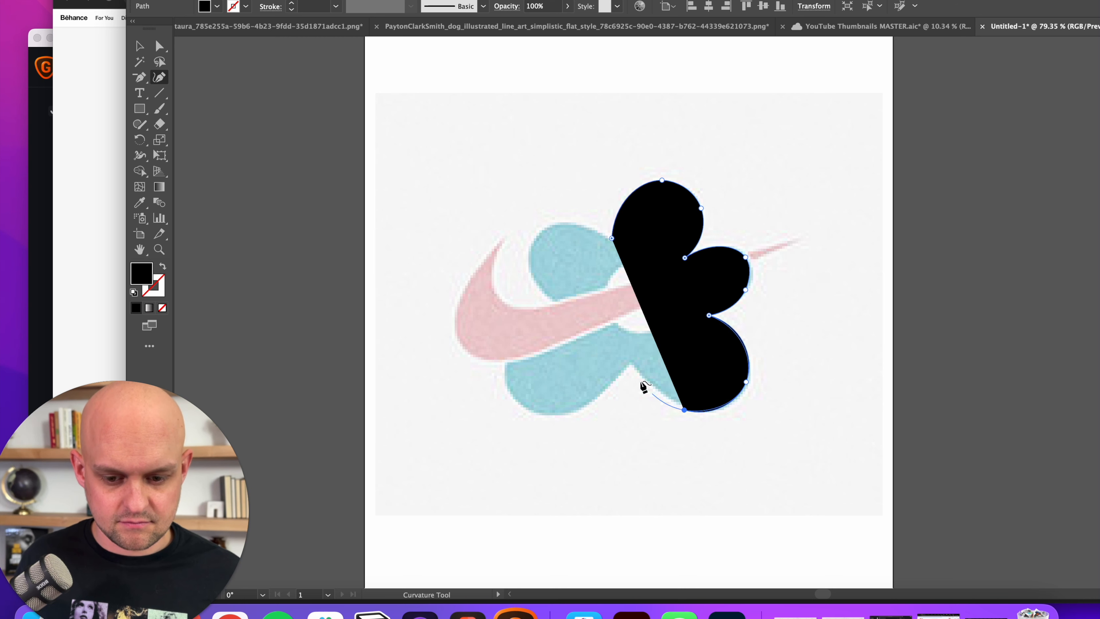
{"action": "left_click", "coordinate": [631, 363]}
Continue the flower outline around the lower-left and upper-left petals and close the path at its starting point.
{"action": "left_click", "coordinate": [585, 403]}
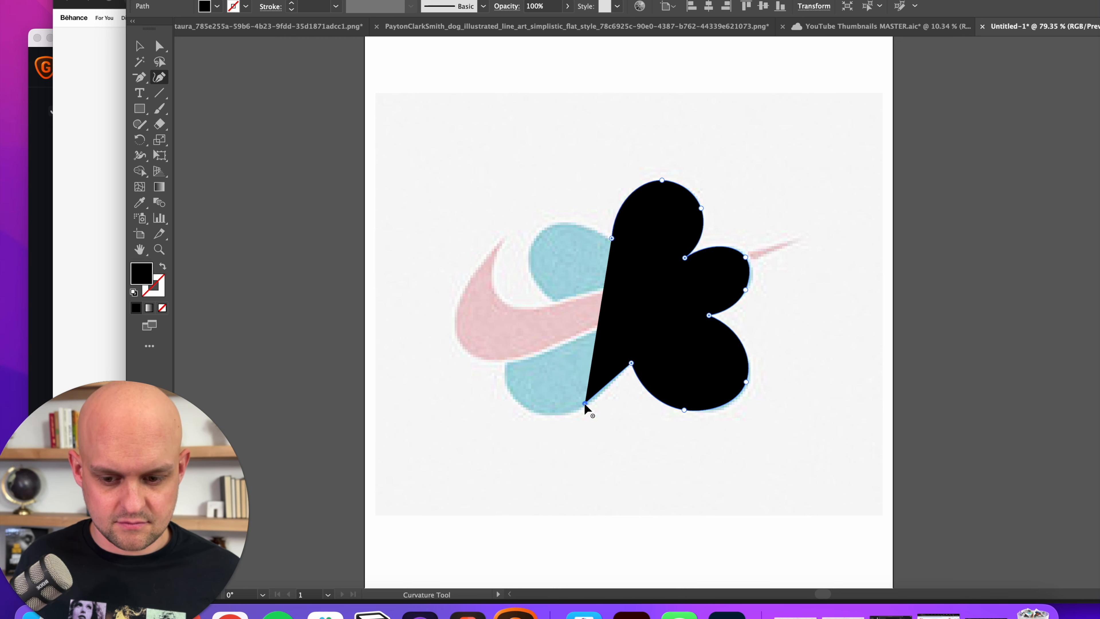
{"action": "left_click", "coordinate": [503, 377]}
{"action": "left_click", "coordinate": [566, 308]}
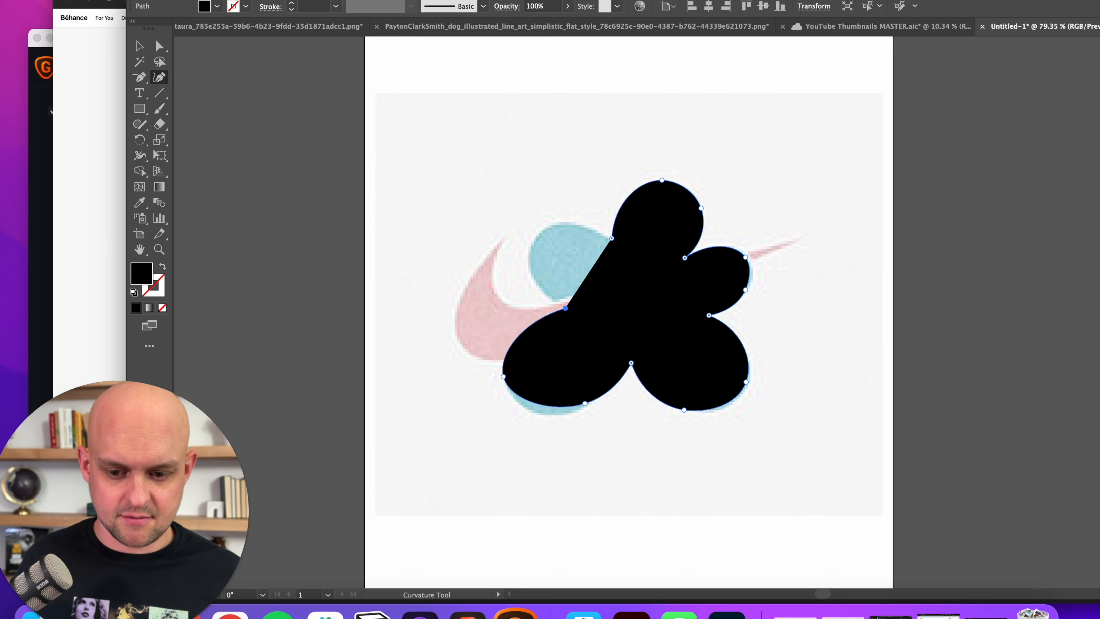
{"action": "left_click", "coordinate": [525, 267]}
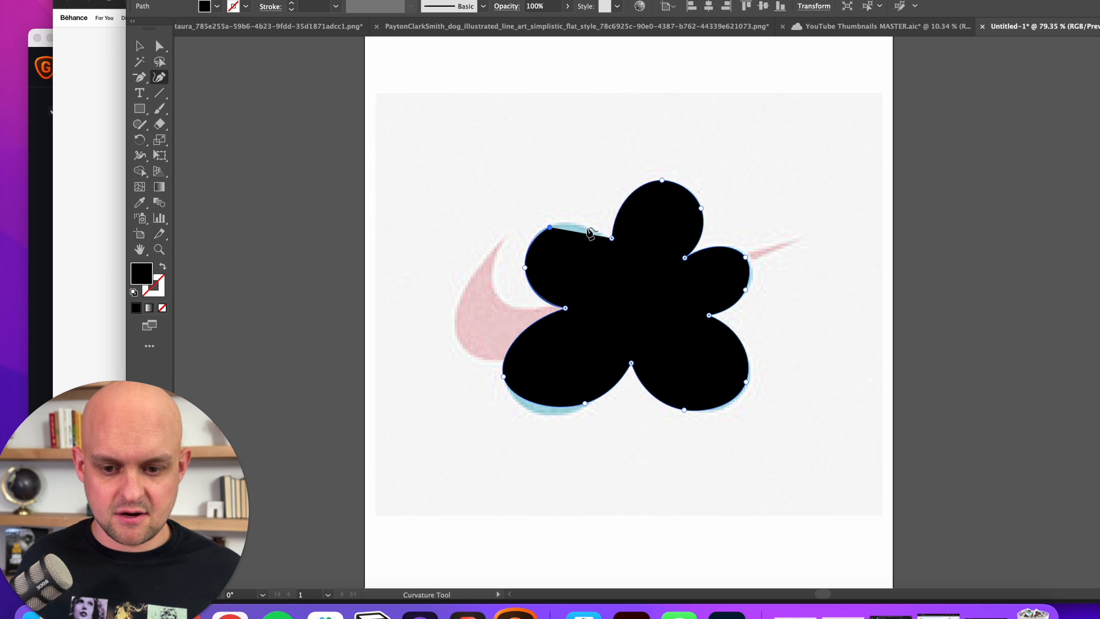
{"action": "left_click", "coordinate": [612, 239]}
{"action": "key", "text": "super"}
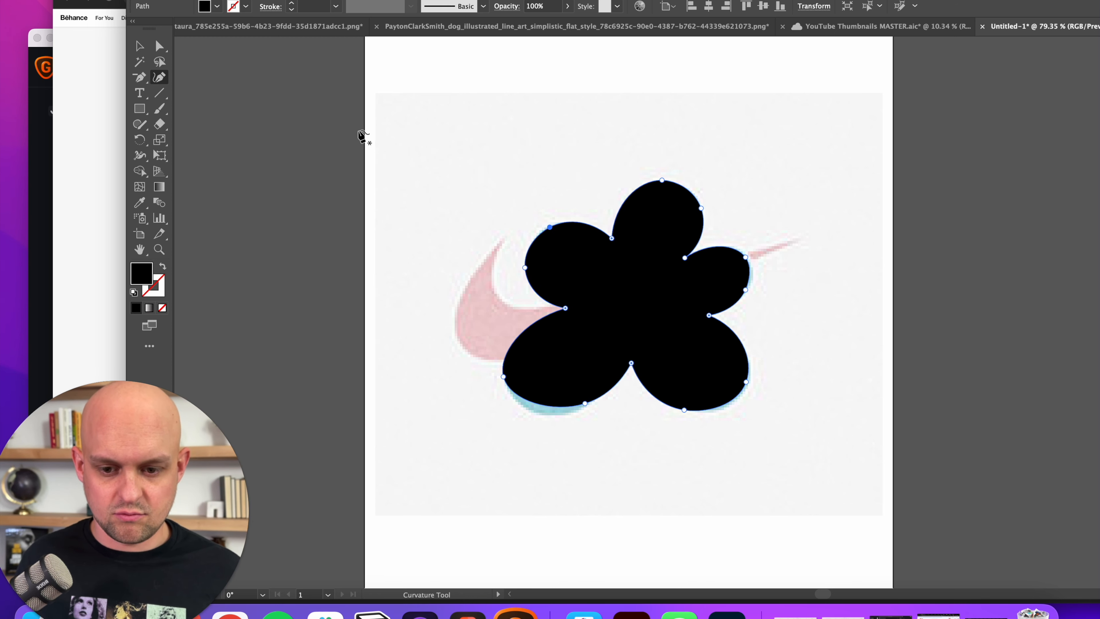
Move the black flower shape off the artboard, to the right of the logo image.
{"action": "left_click", "coordinate": [148, 49]}
{"action": "scroll", "coordinate": [260, 149], "scroll_direction": "down", "scroll_amount": 5}
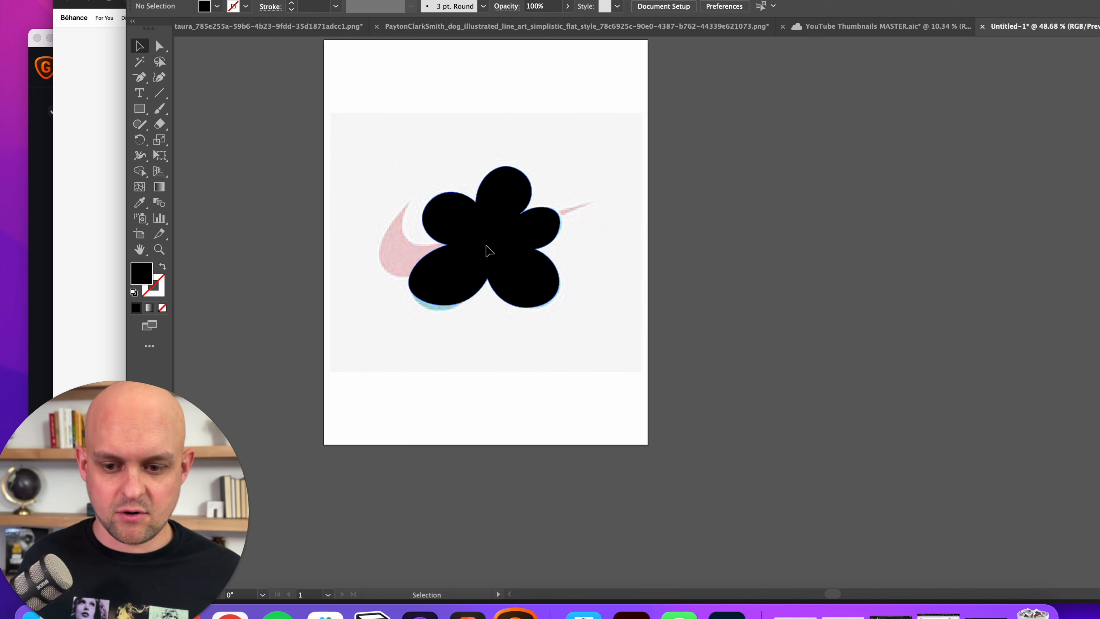
{"action": "left_click_drag", "start_coordinate": [486, 248], "coordinate": [761, 250]}
{"action": "scroll", "coordinate": [452, 219], "scroll_direction": "up", "scroll_amount": 3}
Trace the pink swoosh with the Curvature tool as a closed path, from its upper-left tip around the far-right tip.
{"action": "key", "text": "shift+grave"}
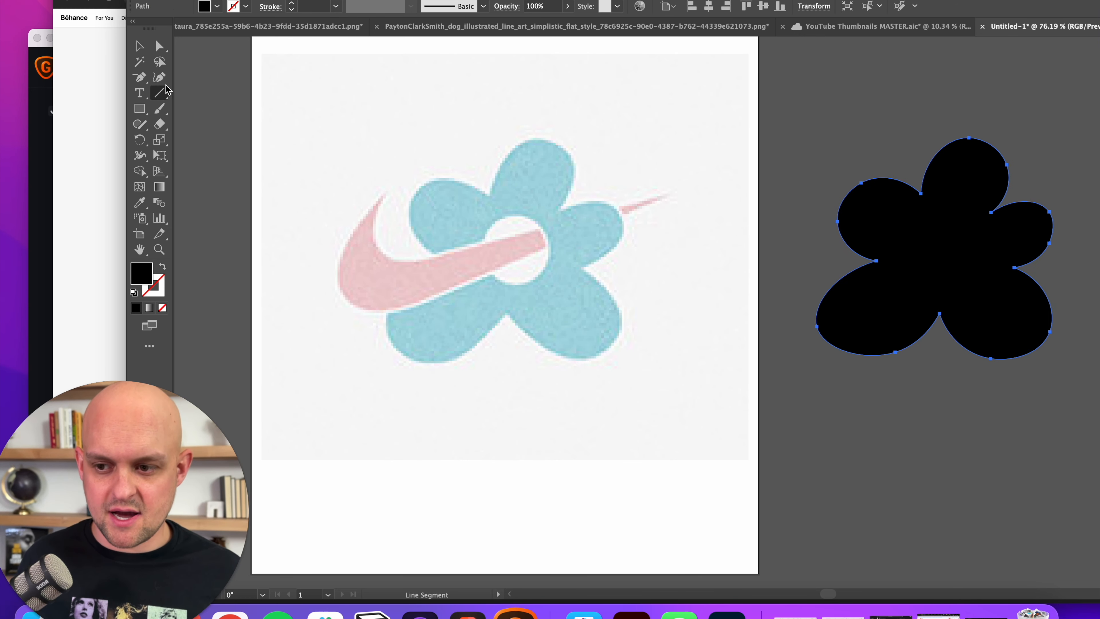
{"action": "left_click", "coordinate": [385, 189]}
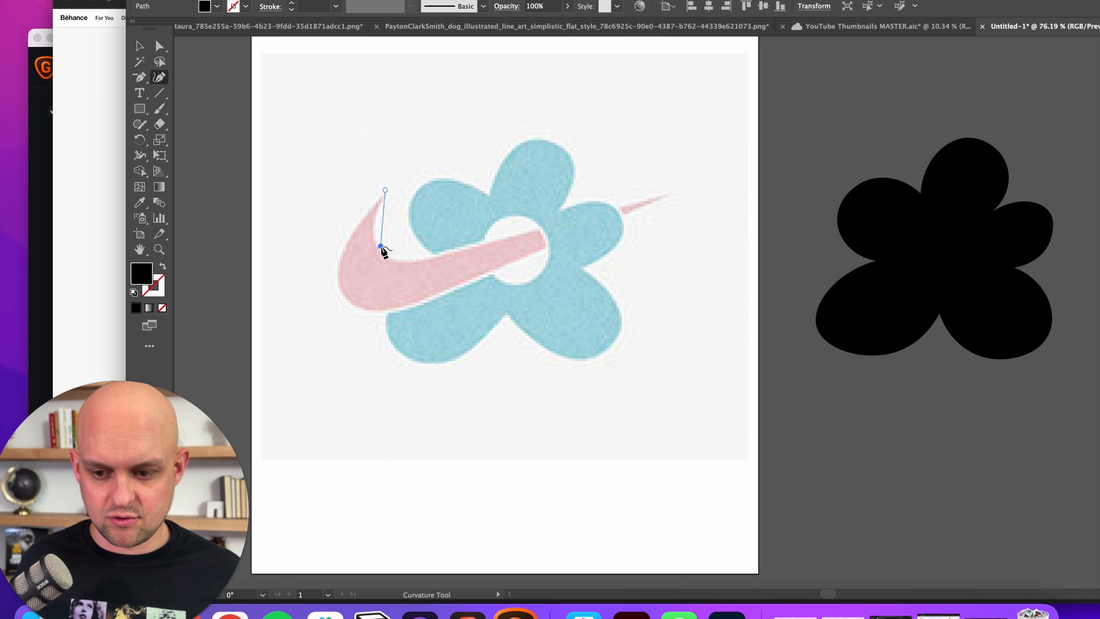
{"action": "left_click", "coordinate": [665, 194]}
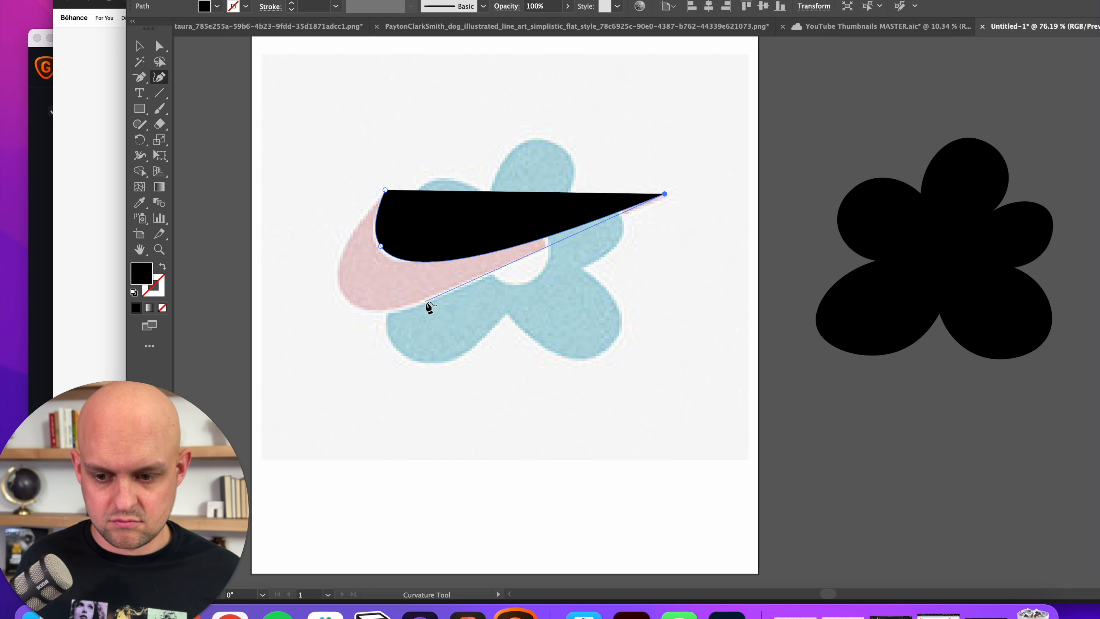
{"action": "left_click", "coordinate": [425, 301]}
{"action": "left_click", "coordinate": [345, 296]}
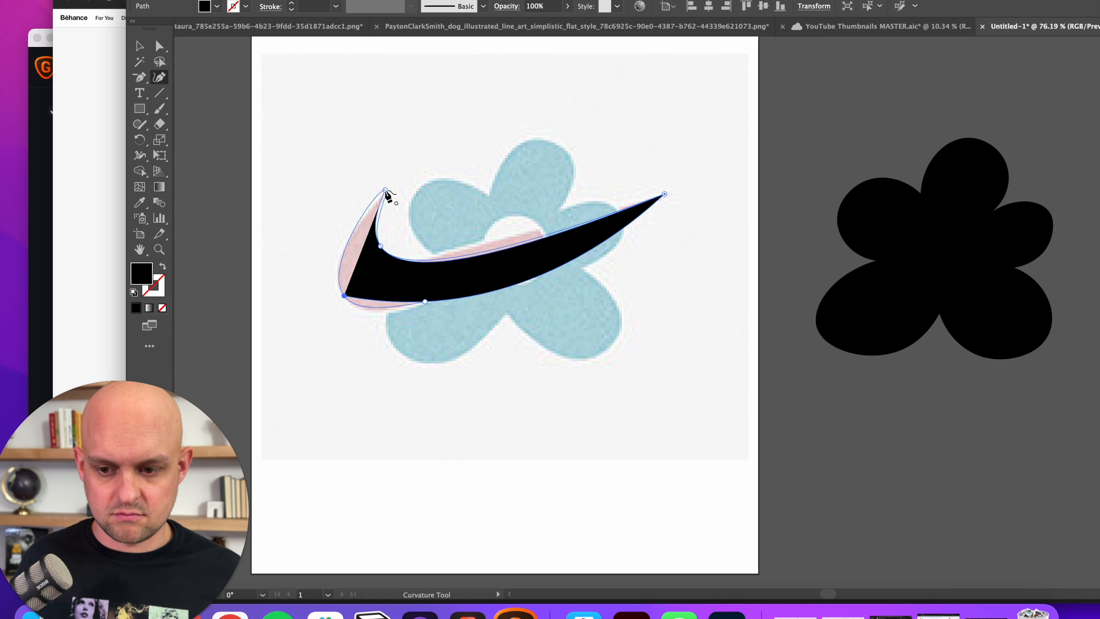
{"action": "left_click", "coordinate": [385, 190]}
Fill the traced swoosh with red and lower its opacity to 13%.
{"action": "key", "text": "a"}
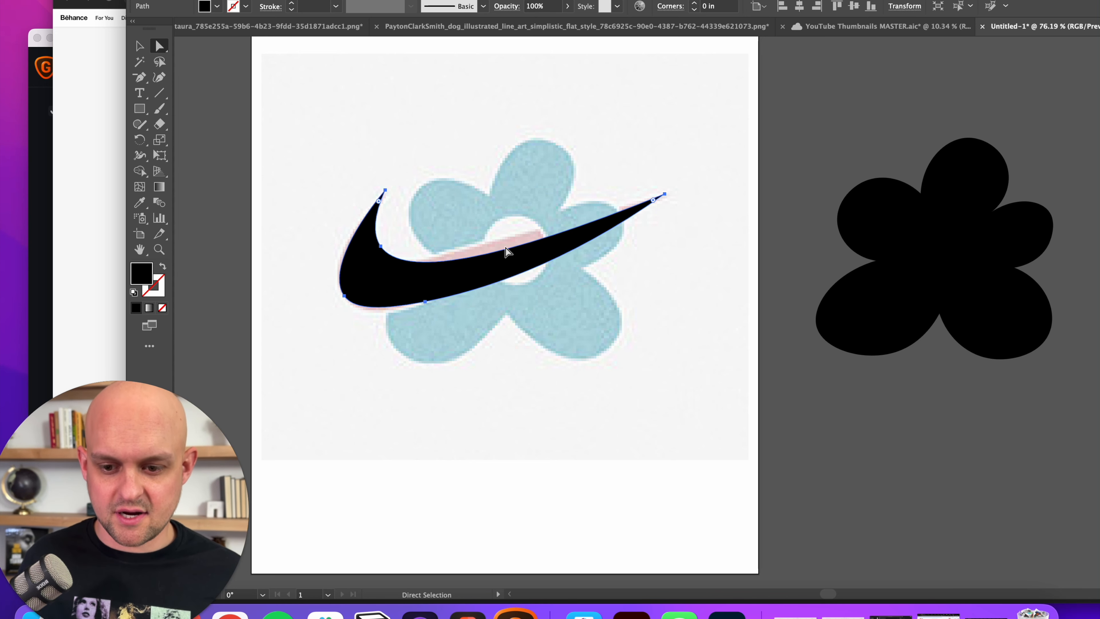
{"action": "left_click", "coordinate": [665, 194]}
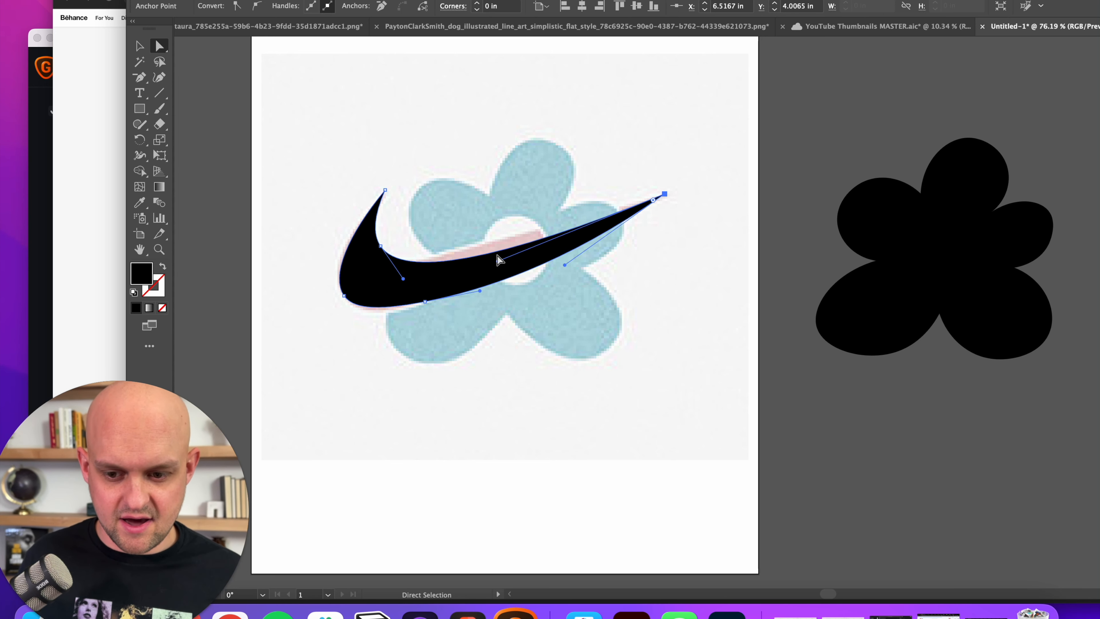
{"action": "left_click", "coordinate": [412, 282]}
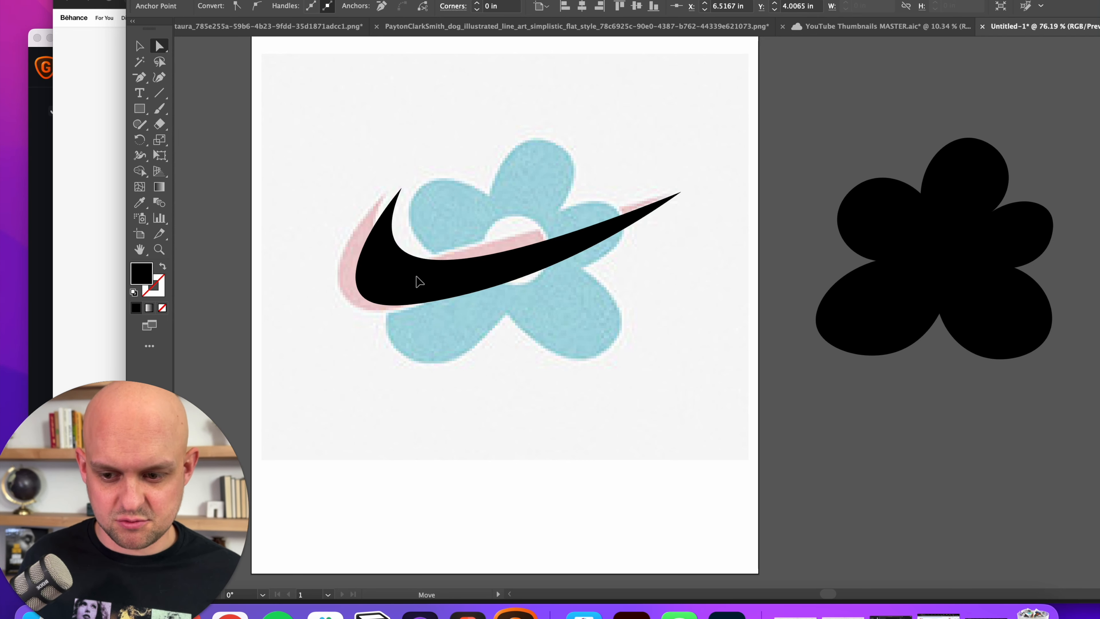
{"action": "left_click", "coordinate": [225, 6]}
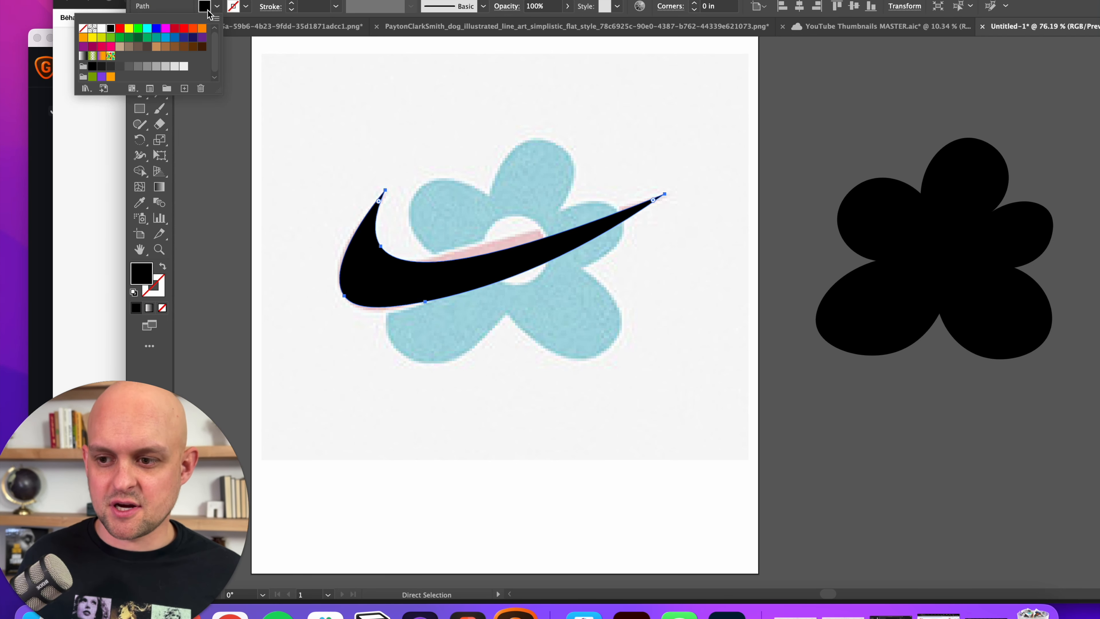
{"action": "left_click", "coordinate": [121, 29]}
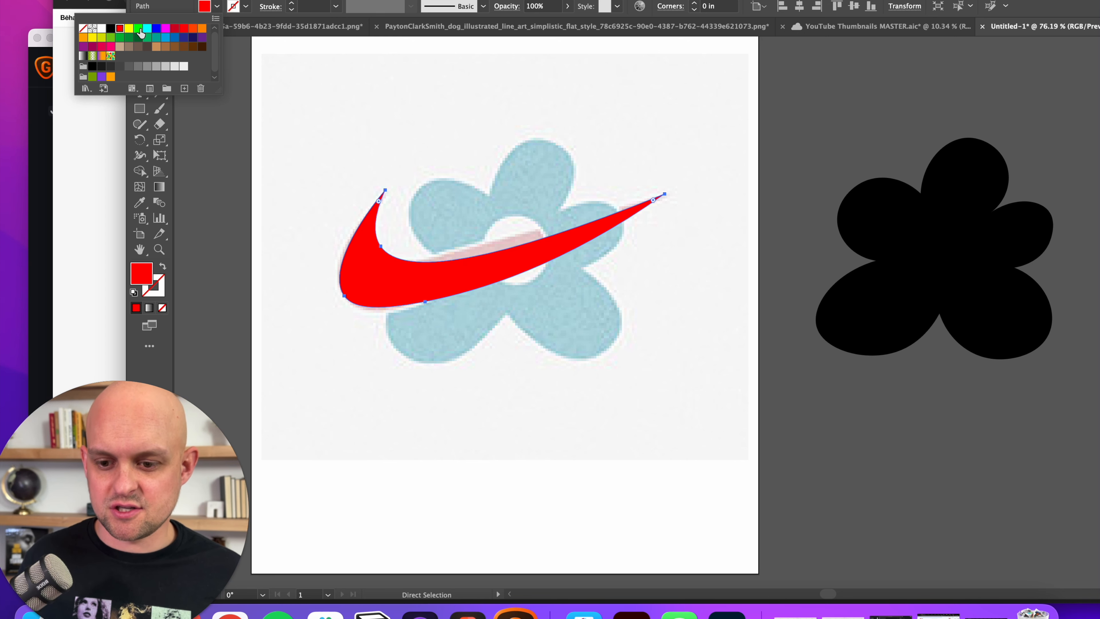
{"action": "left_click", "coordinate": [571, 6]}
{"action": "left_click", "coordinate": [567, 6]}
{"action": "left_click_drag", "start_coordinate": [563, 22], "coordinate": [522, 25]}
Give the swoosh a black 4 pt stroke and set its opacity back to 100%.
{"action": "left_click", "coordinate": [293, 4]}
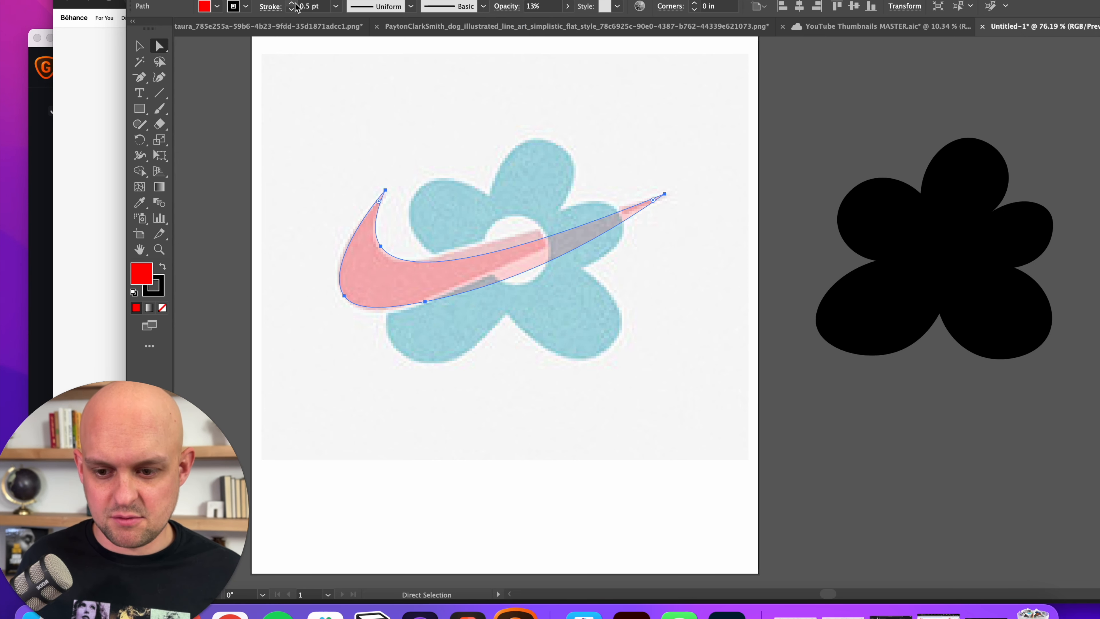
{"action": "left_click", "coordinate": [294, 11]}
{"action": "left_click", "coordinate": [293, 11]}
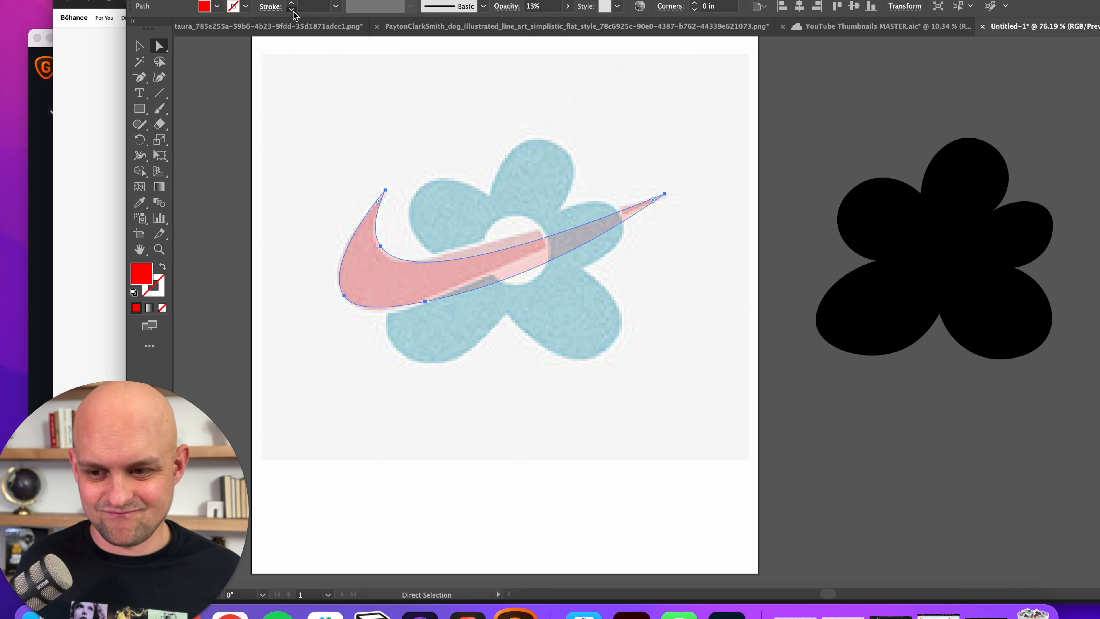
{"action": "left_click", "coordinate": [293, 4], "text": "shift"}
{"action": "left_click", "coordinate": [293, 10]}
{"action": "left_click", "coordinate": [293, 11]}
{"action": "left_click", "coordinate": [293, 12]}
{"action": "left_click", "coordinate": [293, 11]}
{"action": "left_click", "coordinate": [293, 12]}
{"action": "left_click", "coordinate": [293, 12]}
{"action": "left_click", "coordinate": [293, 11]}
{"action": "left_click", "coordinate": [567, 6]}
{"action": "left_click", "coordinate": [564, 23]}
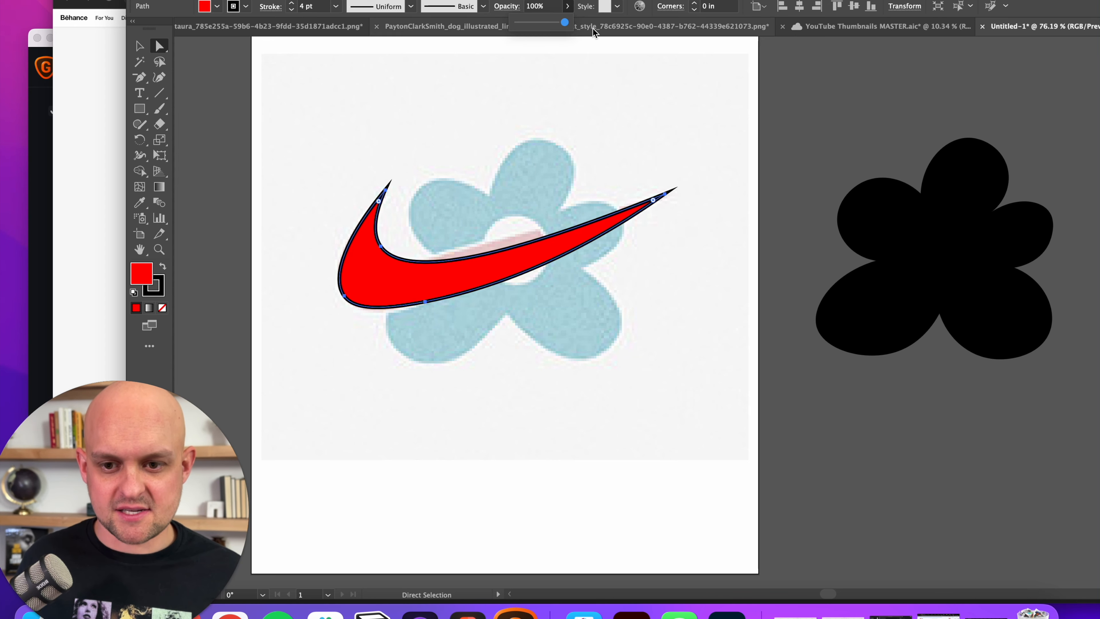
Remove the swoosh's fill and set its stroke to 1 pt.
{"action": "left_click", "coordinate": [204, 7]}
{"action": "left_click", "coordinate": [84, 29]}
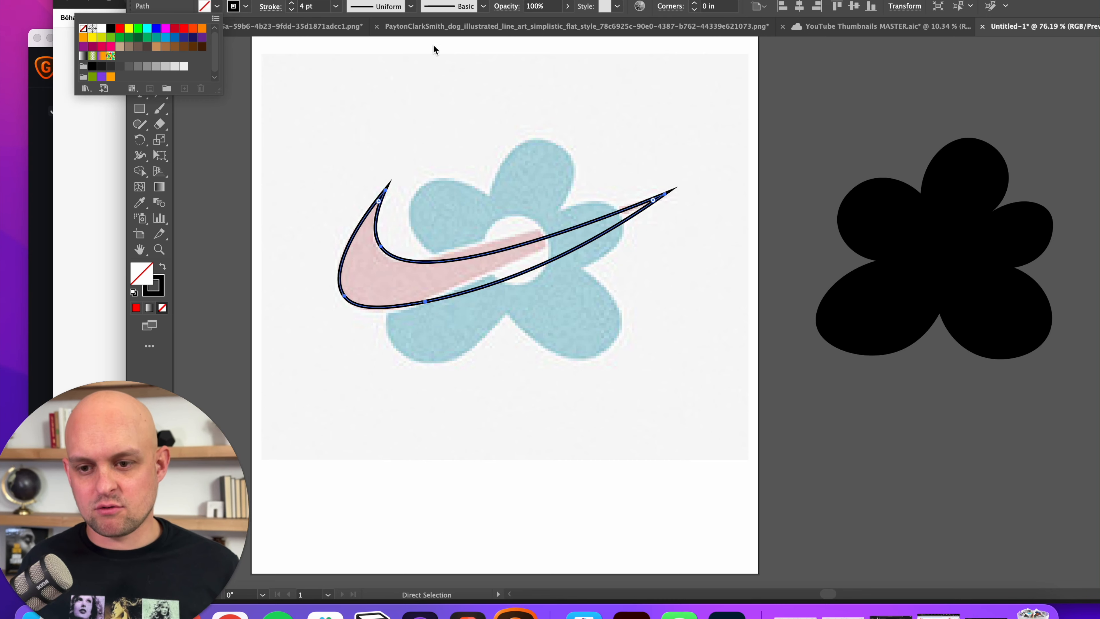
{"action": "left_click", "coordinate": [292, 8]}
{"action": "left_click", "coordinate": [292, 9]}
{"action": "left_click", "coordinate": [292, 9]}
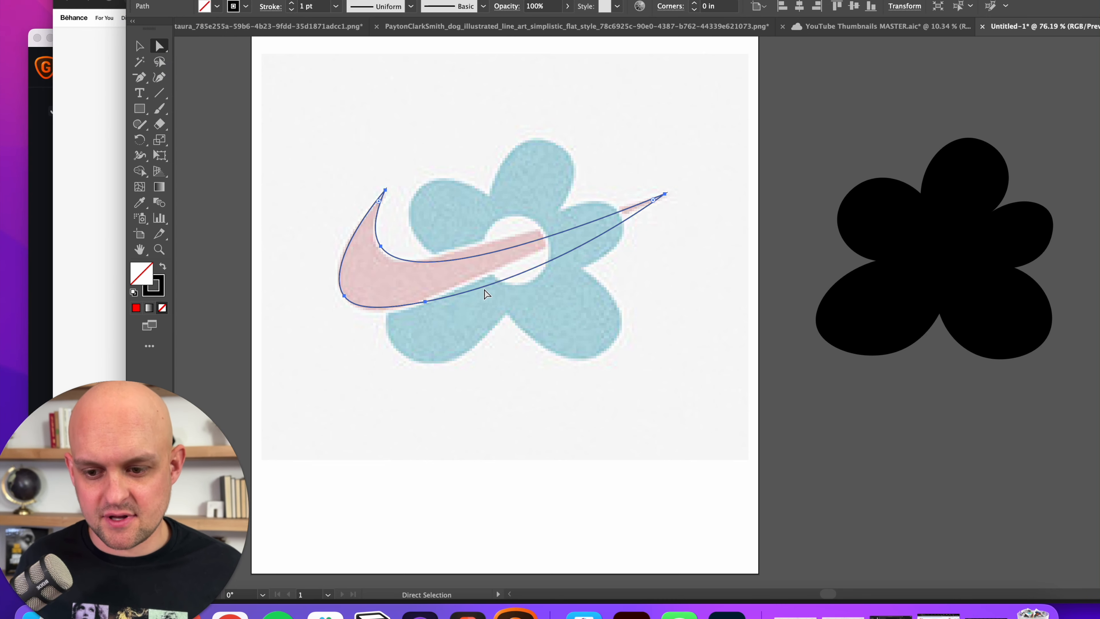
Reshape the swoosh path's lower edge with its anchor handles so it follows the pink swoosh's straight underside.
{"action": "scroll", "coordinate": [510, 290], "scroll_direction": "up", "scroll_amount": 3}
{"action": "mouse_move", "coordinate": [372, 310]}
{"action": "left_mouse_down"}
{"action": "mouse_move", "coordinate": [357, 308]}
{"action": "mouse_move", "coordinate": [368, 312]}
{"action": "left_mouse_up"}
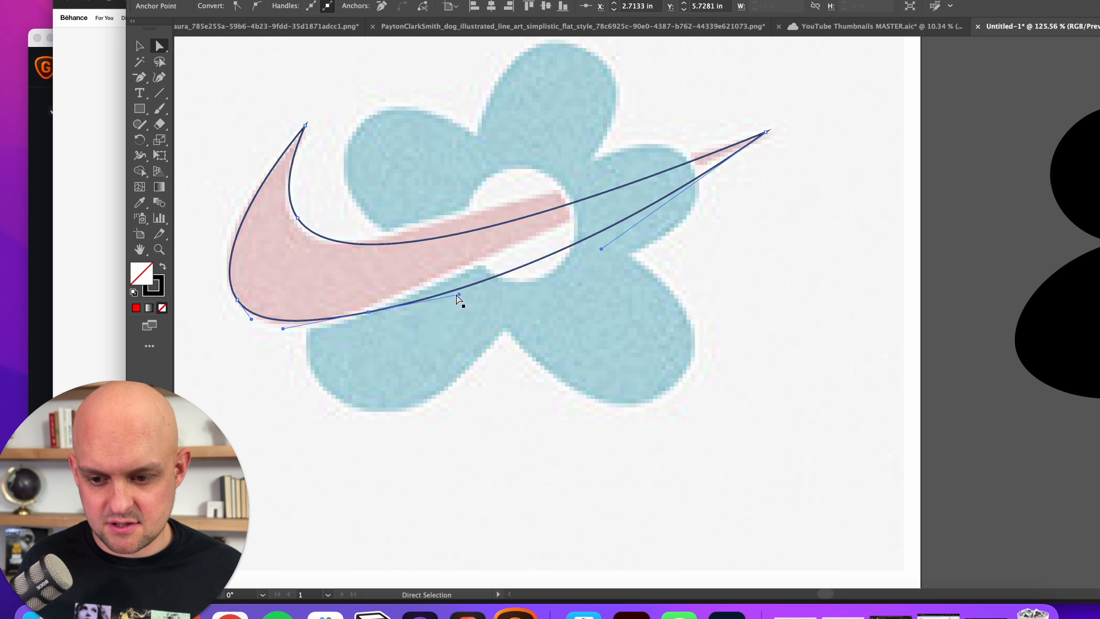
{"action": "left_click_drag", "start_coordinate": [458, 295], "coordinate": [463, 270]}
{"action": "left_click_drag", "start_coordinate": [601, 248], "coordinate": [581, 225]}
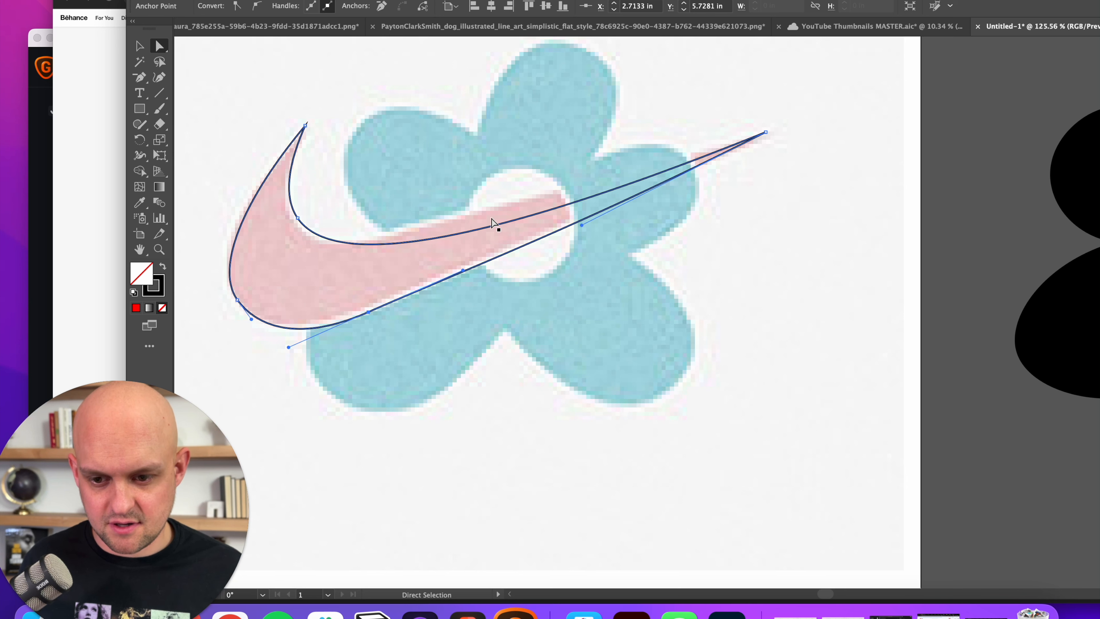
Adjust the handles and inner-curve anchor of the swoosh's upper edge to match the pink swoosh.
{"action": "left_click", "coordinate": [766, 132]}
{"action": "left_click_drag", "start_coordinate": [492, 244], "coordinate": [483, 213]}
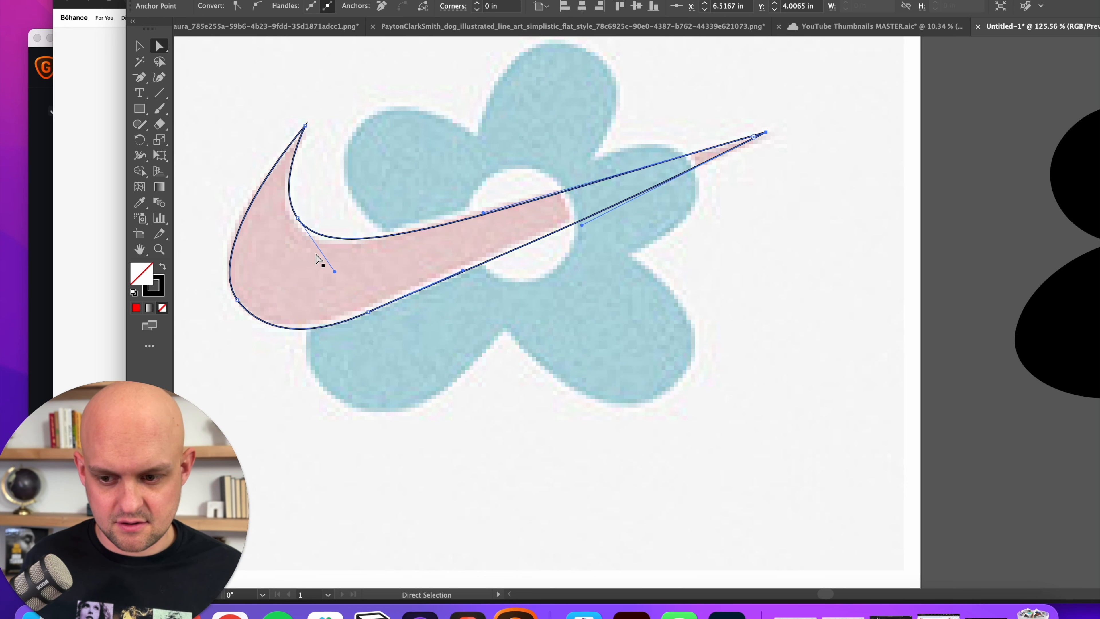
{"action": "mouse_move", "coordinate": [300, 220]}
{"action": "left_mouse_down"}
{"action": "mouse_move", "coordinate": [308, 230]}
{"action": "mouse_move", "coordinate": [299, 225]}
{"action": "left_mouse_up"}
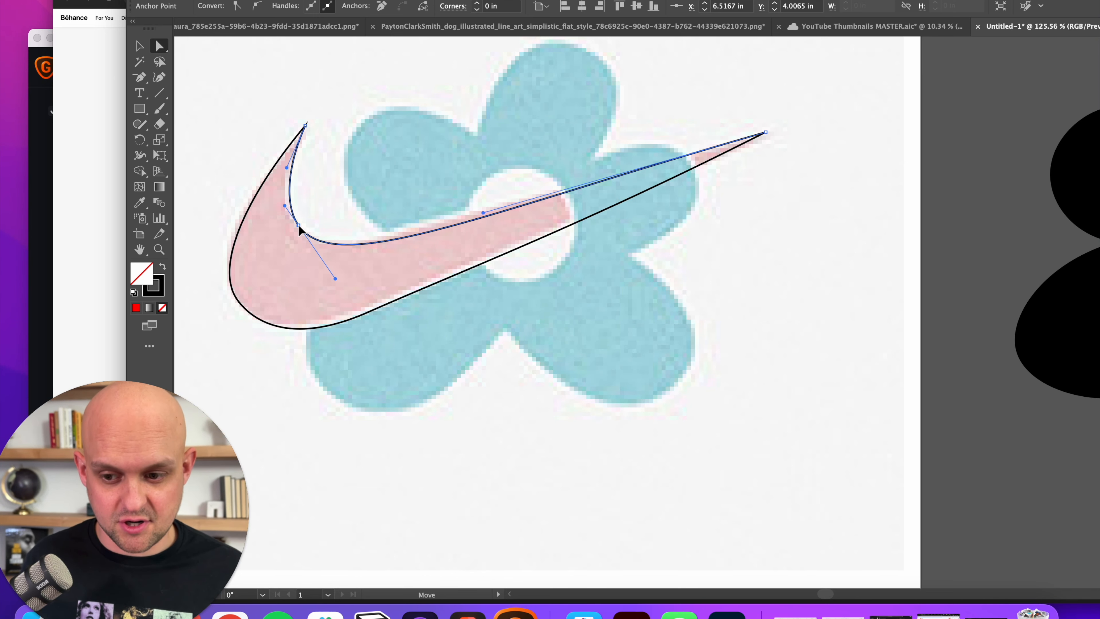
{"action": "left_click_drag", "start_coordinate": [336, 279], "coordinate": [330, 272]}
Move the black flower back over the flower in the logo image and lower its opacity to 20%.
{"action": "key", "text": "super+0"}
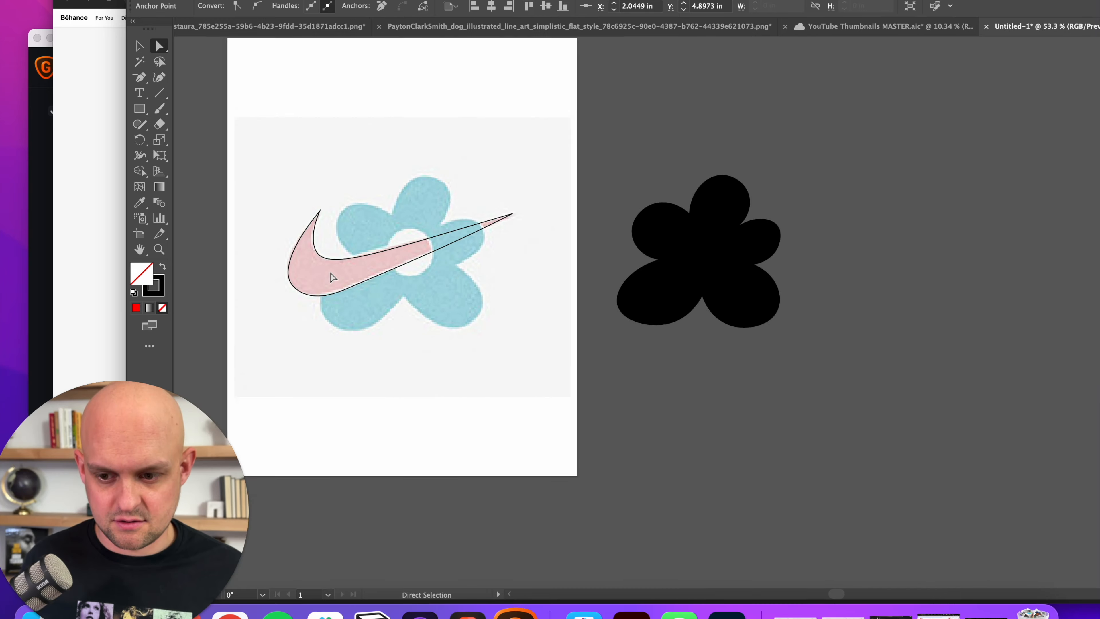
{"action": "left_click", "coordinate": [139, 45]}
{"action": "left_click", "coordinate": [213, 84]}
{"action": "left_click_drag", "start_coordinate": [339, 212], "coordinate": [379, 205]}
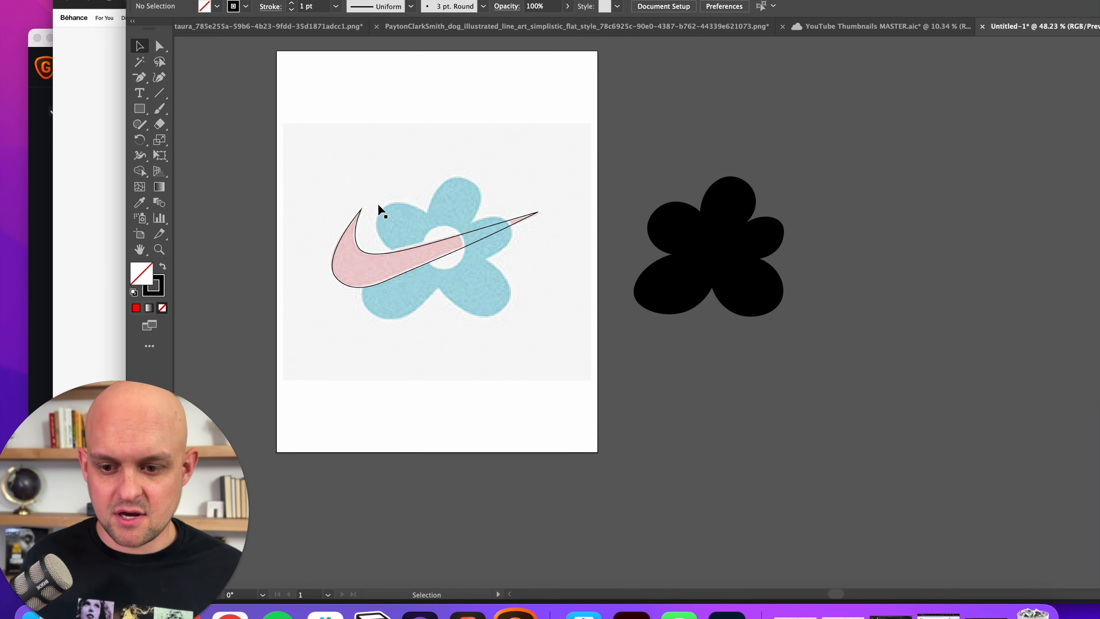
{"action": "left_click_drag", "start_coordinate": [719, 246], "coordinate": [445, 248]}
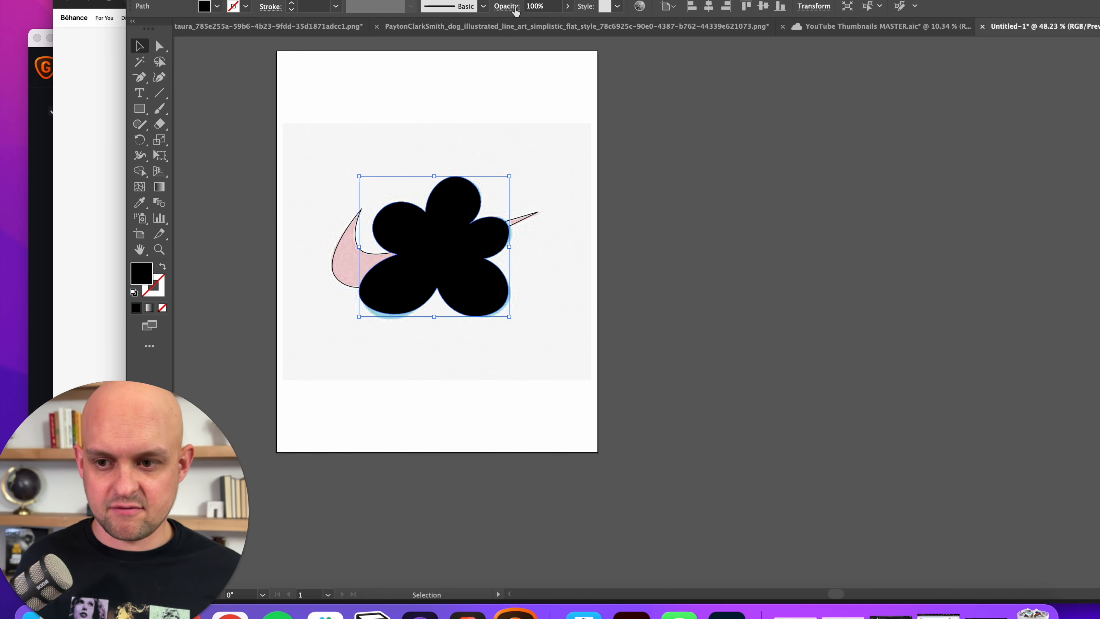
{"action": "left_click", "coordinate": [570, 6]}
{"action": "left_click", "coordinate": [526, 22]}
{"action": "left_click", "coordinate": [664, 184]}
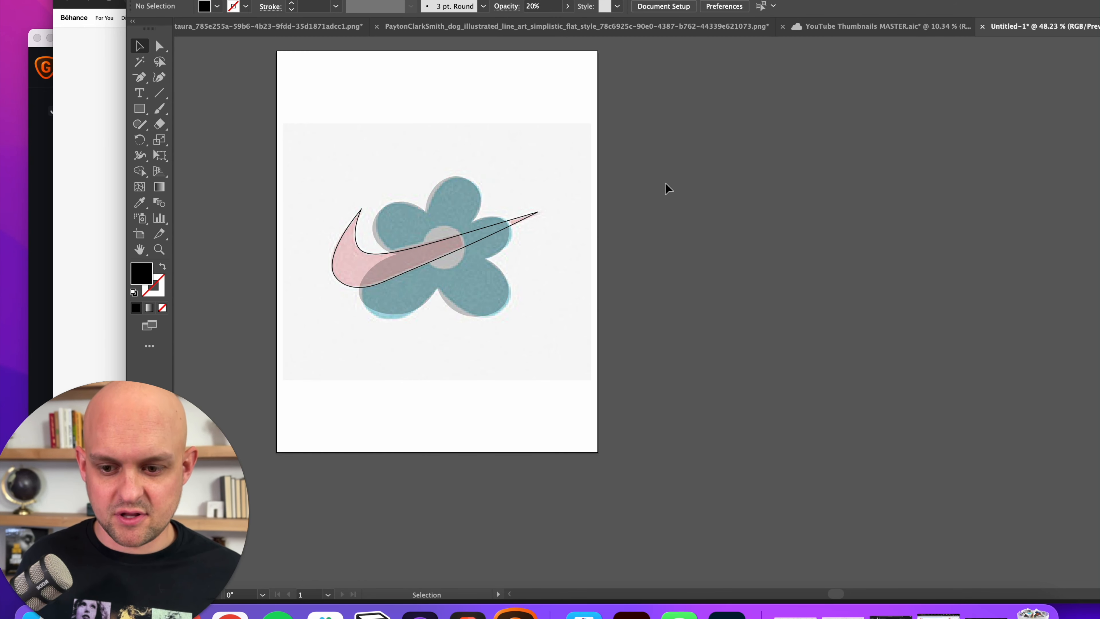
{"action": "scroll", "coordinate": [517, 254], "scroll_direction": "up", "scroll_amount": 3}
{"action": "scroll", "coordinate": [519, 259], "scroll_direction": "up", "scroll_amount": 1}
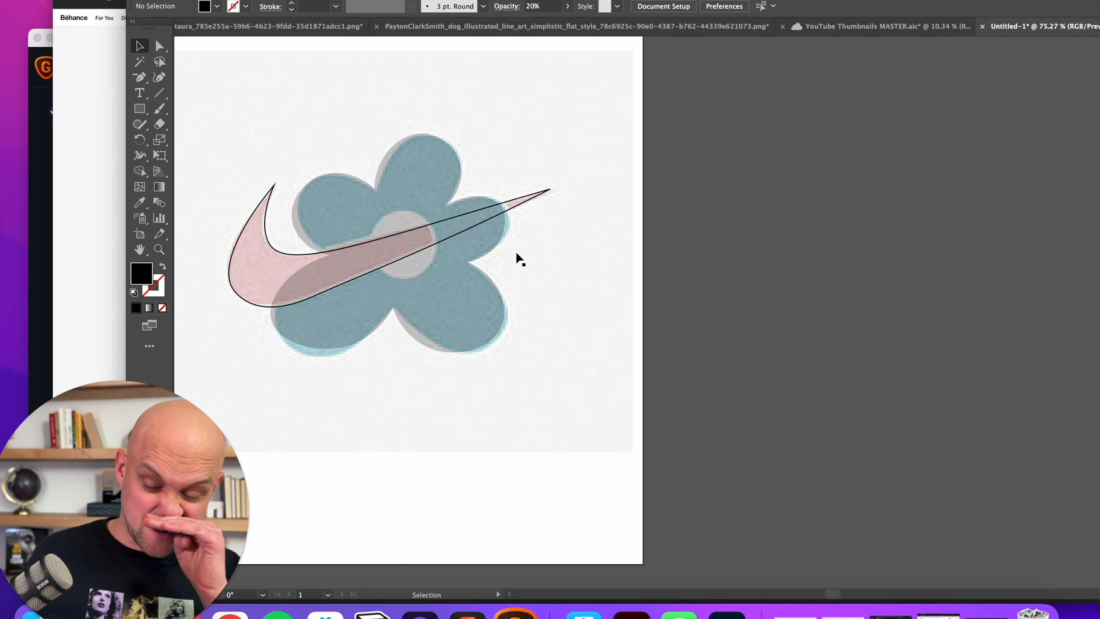
{"action": "scroll", "coordinate": [519, 259], "scroll_direction": "down", "scroll_amount": 2}
{"action": "left_click", "coordinate": [616, 276]}
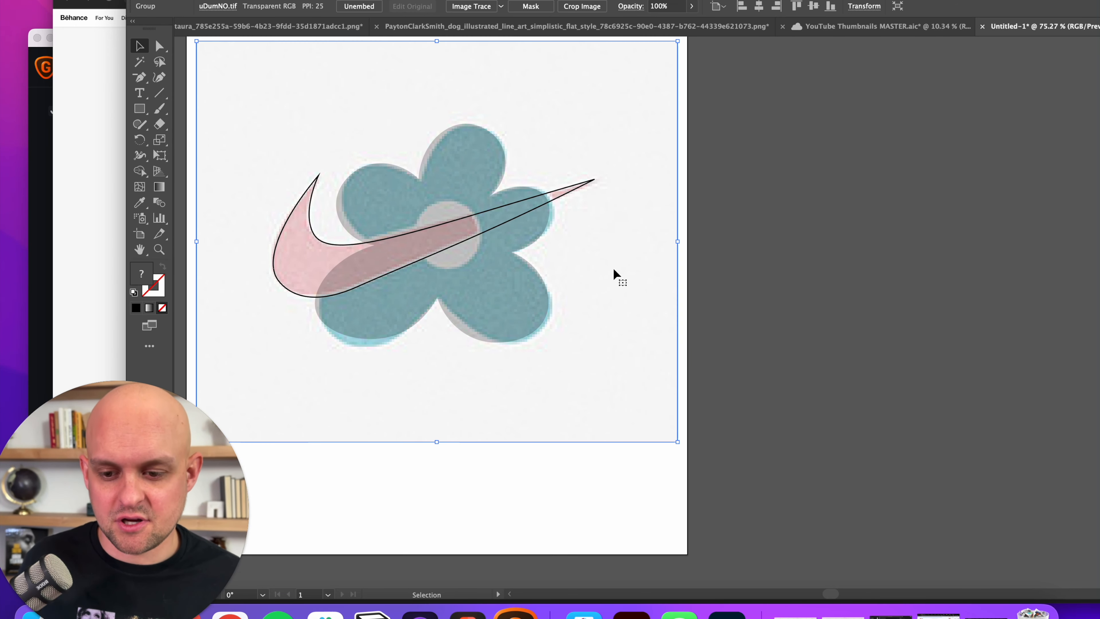
{"action": "left_click", "coordinate": [709, 284]}
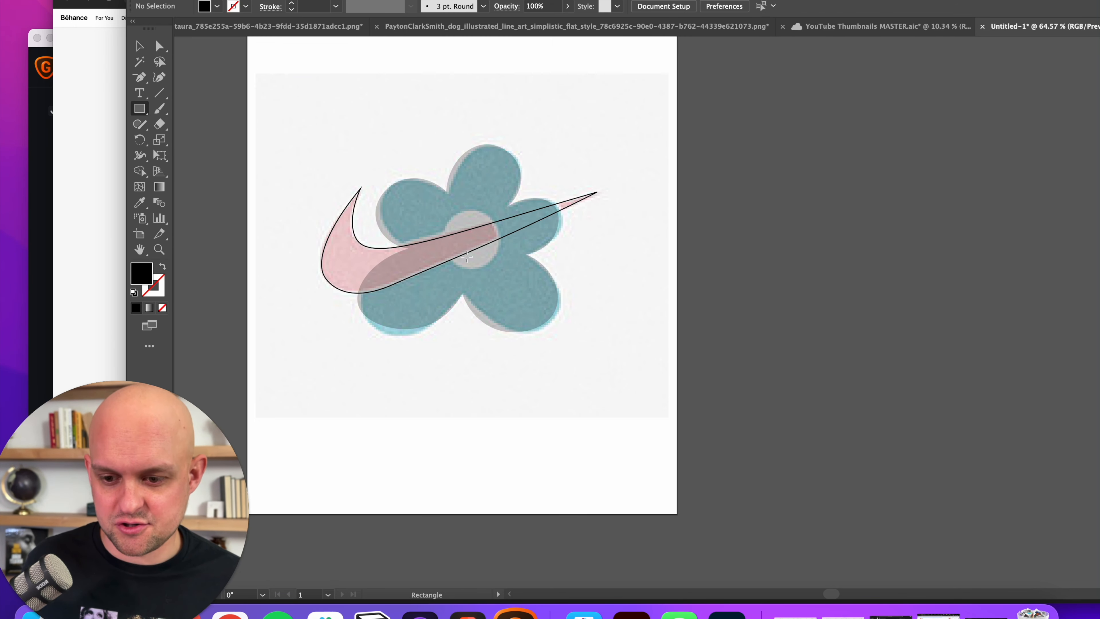
{"action": "left_click_drag", "start_coordinate": [478, 244], "coordinate": [489, 255]}
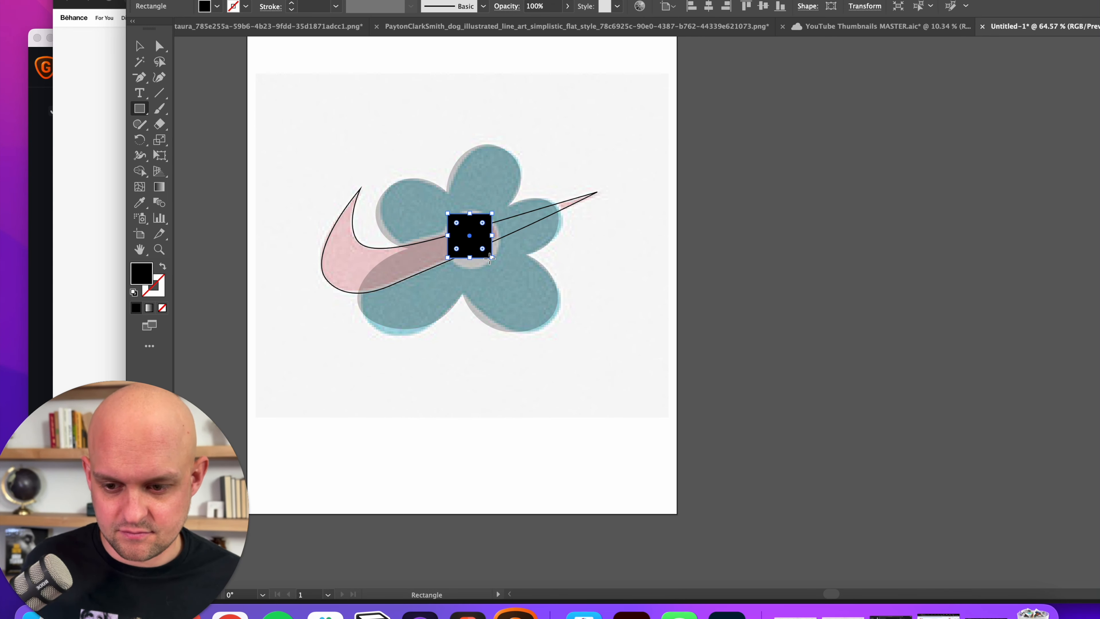
{"action": "key", "text": "Delete"}
Draw a circle about 1.1 in wide over the flower's center and combine it with the flower as a compound path to cut a hole.
{"action": "left_click_drag", "start_coordinate": [142, 112], "coordinate": [204, 140]}
{"action": "mouse_move", "coordinate": [472, 237]}
{"action": "left_mouse_down"}
{"action": "mouse_move", "coordinate": [498, 263]}
{"action": "mouse_move", "coordinate": [476, 269]}
{"action": "left_mouse_up"}
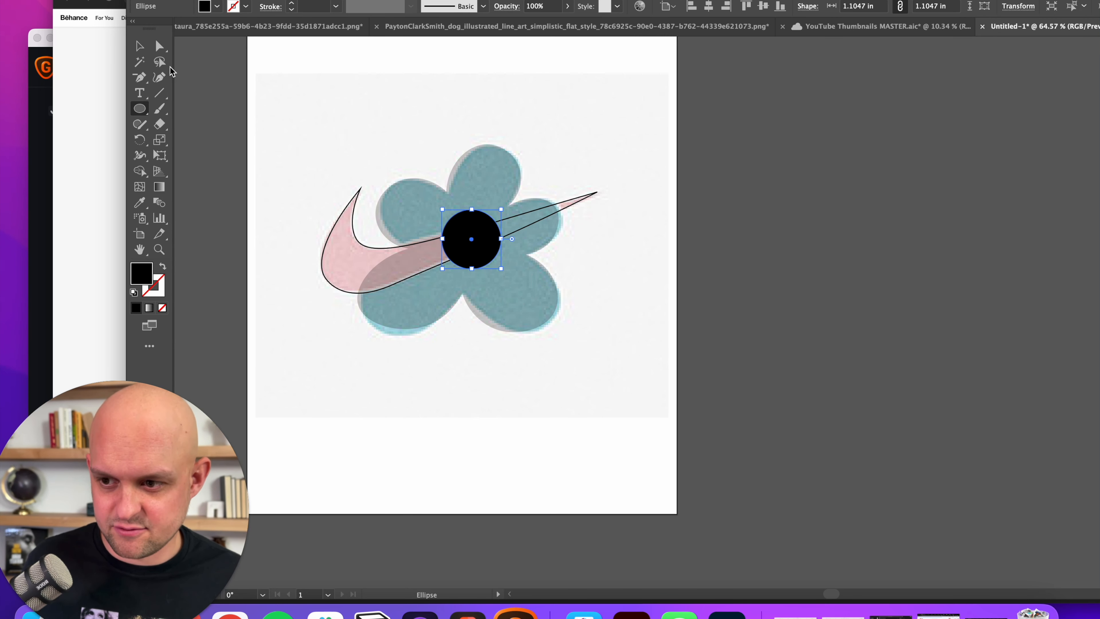
{"action": "left_click", "coordinate": [139, 47]}
{"action": "left_click", "coordinate": [499, 172], "text": "shift"}
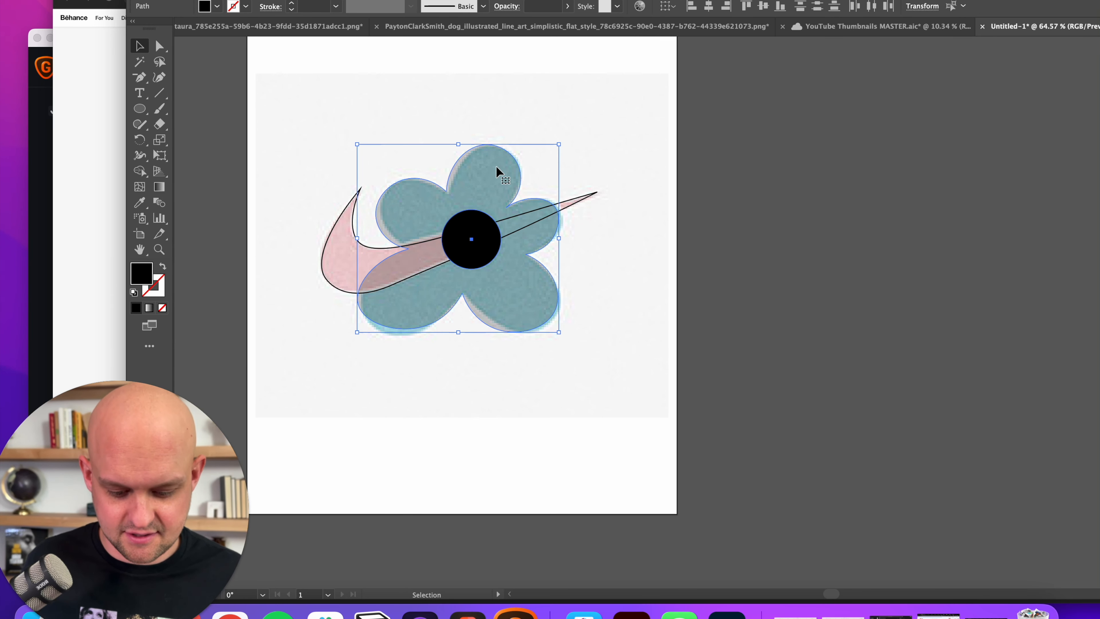
{"action": "key", "text": "super+8"}
Lock the logo image and move the flower and swoosh shapes together off the artboard, beside the image.
{"action": "left_click", "coordinate": [136, 46]}
{"action": "left_click", "coordinate": [454, 252]}
{"action": "left_click", "coordinate": [510, 190]}
{"action": "left_click", "coordinate": [423, 239], "text": "shift"}
{"action": "left_click", "coordinate": [601, 280]}
{"action": "key", "text": "super+2"}
{"action": "left_click_drag", "start_coordinate": [602, 280], "coordinate": [881, 191]}
{"action": "scroll", "coordinate": [892, 156], "scroll_direction": "right", "scroll_amount": 2}
{"action": "left_click", "coordinate": [905, 104]}
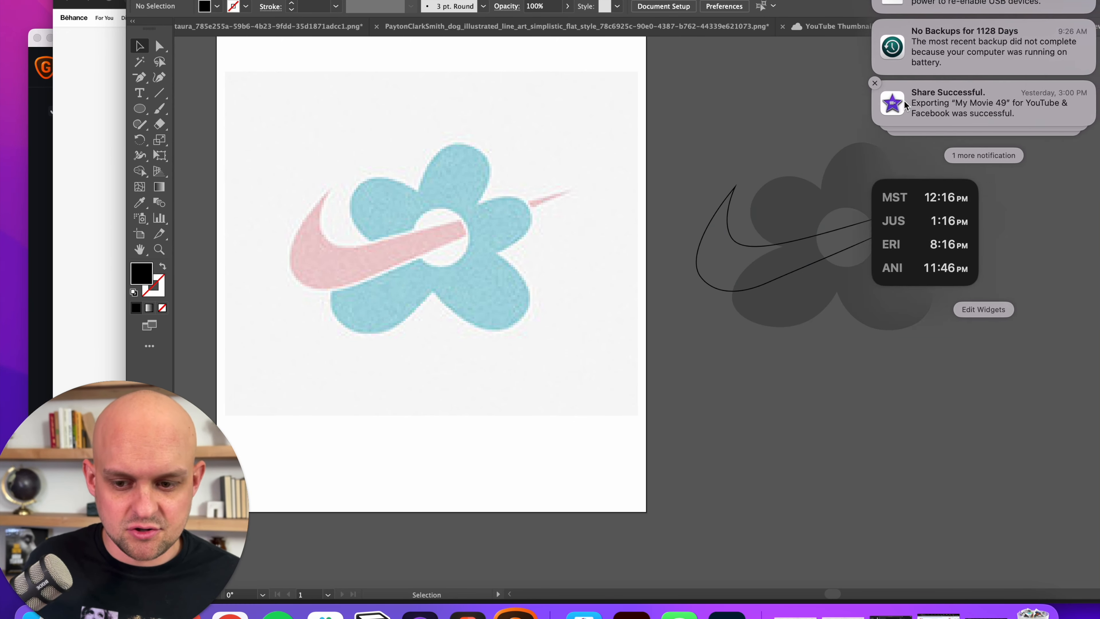
{"action": "scroll", "coordinate": [892, 107], "scroll_direction": "right", "scroll_amount": 2}
{"action": "scroll", "coordinate": [892, 106], "scroll_direction": "up", "scroll_amount": 1}
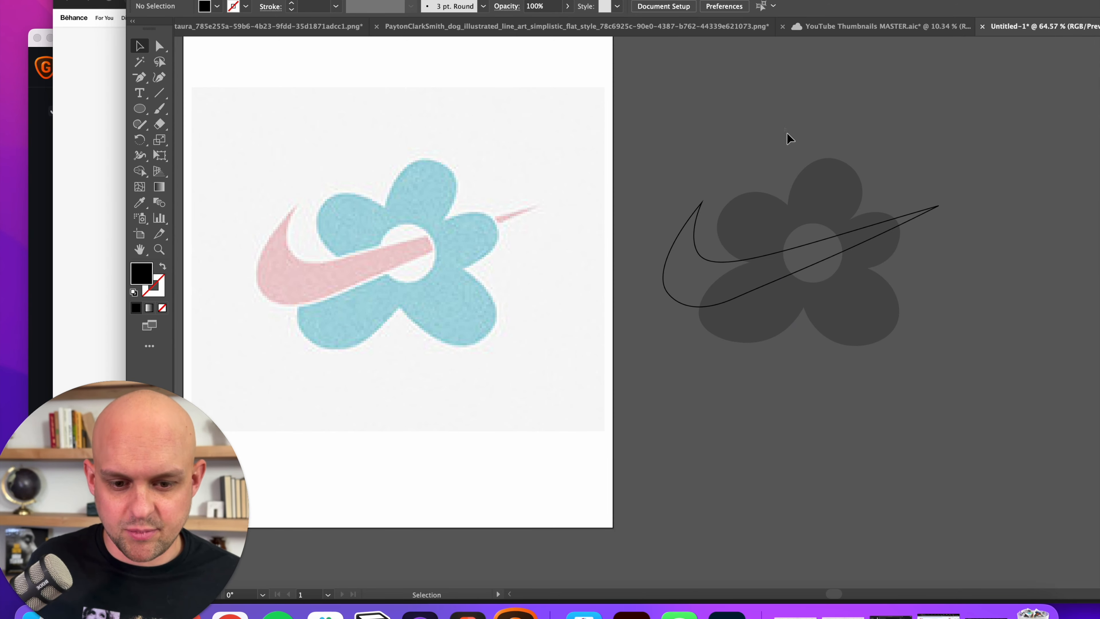
Fill both the flower and the swoosh shapes with magenta.
{"action": "left_click_drag", "start_coordinate": [787, 134], "coordinate": [861, 338]}
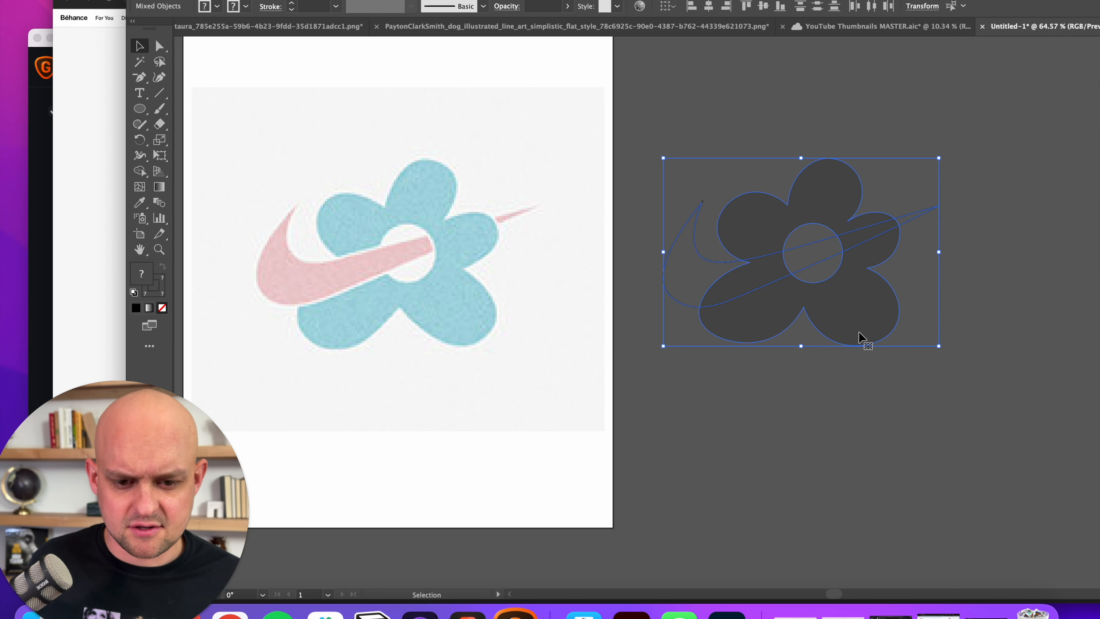
{"action": "scroll", "coordinate": [861, 339], "scroll_direction": "right", "scroll_amount": 2}
{"action": "scroll", "coordinate": [861, 338], "scroll_direction": "up", "scroll_amount": 1}
{"action": "left_click", "coordinate": [131, 0]}
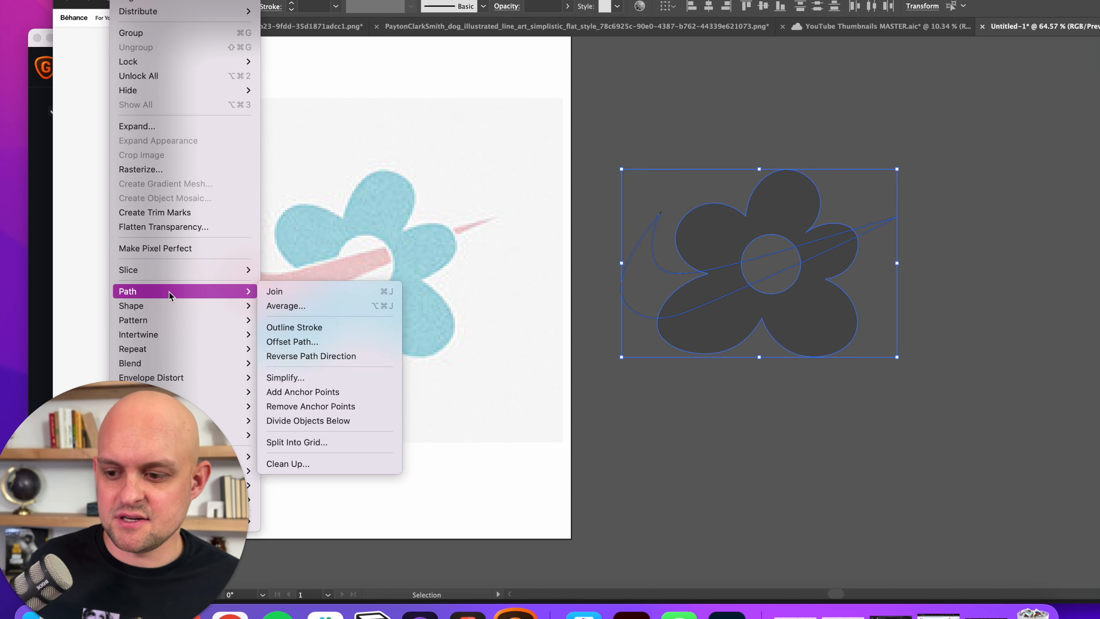
{"action": "left_click", "coordinate": [472, 90]}
{"action": "left_click", "coordinate": [217, 6]}
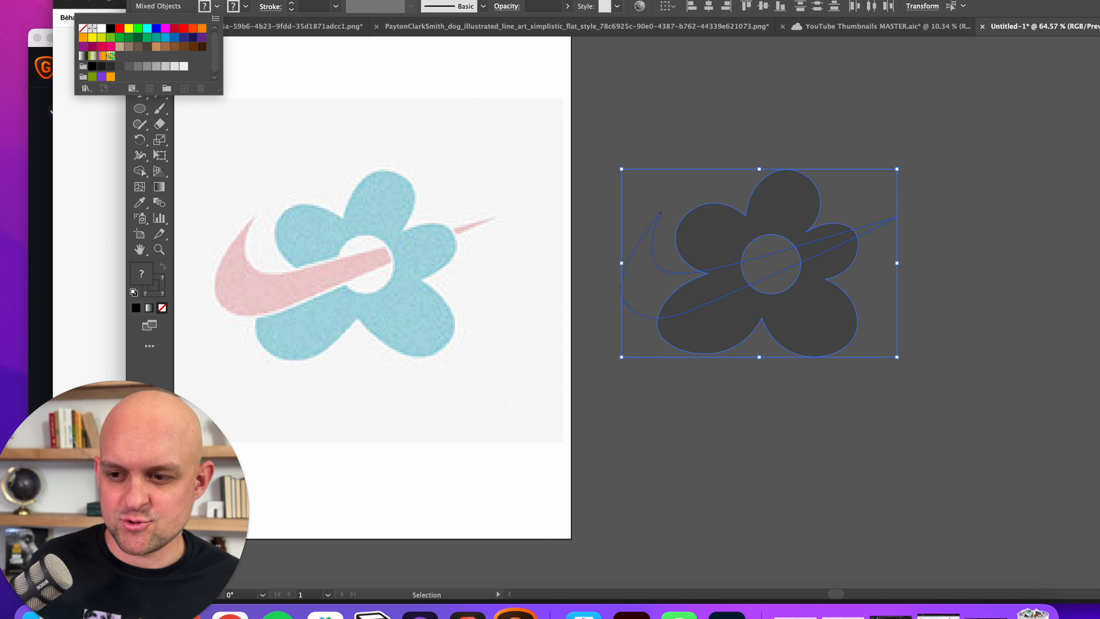
{"action": "left_click", "coordinate": [166, 29]}
Remove the outline from the magenta swoosh by setting its stroke to 0 pt.
{"action": "left_click", "coordinate": [324, 54]}
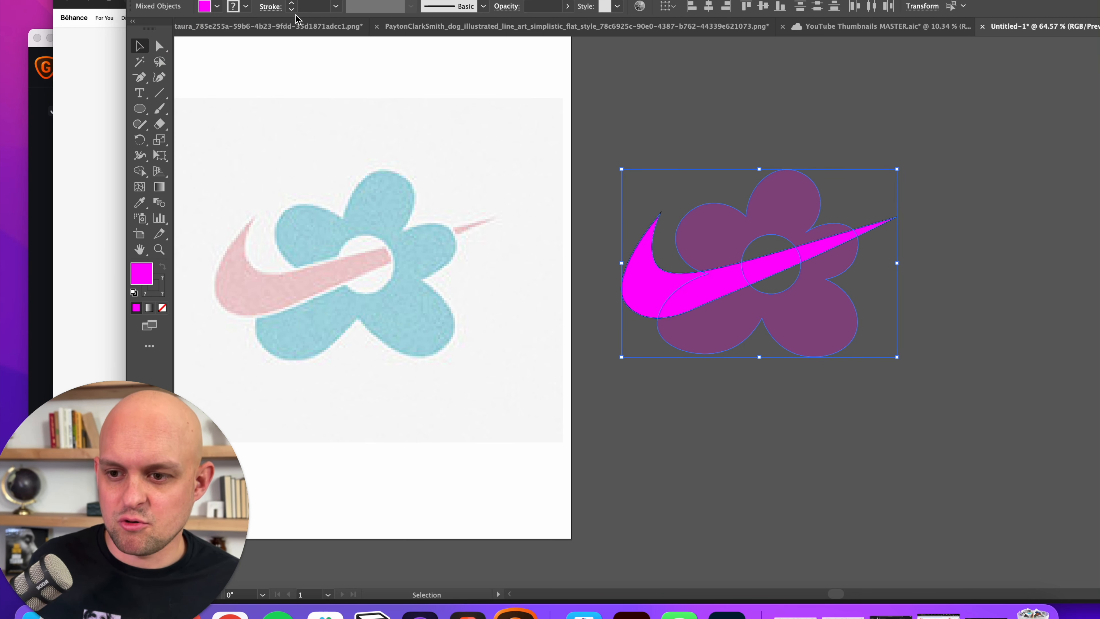
{"action": "left_click", "coordinate": [294, 11]}
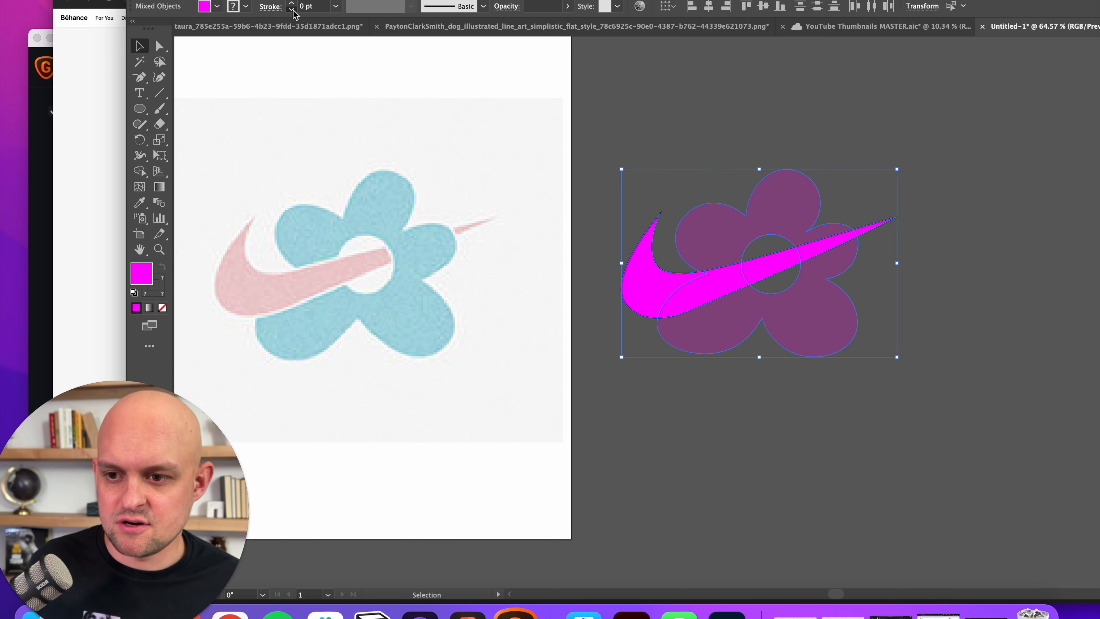
{"action": "left_click", "coordinate": [603, 93]}
{"action": "left_click", "coordinate": [650, 286]}
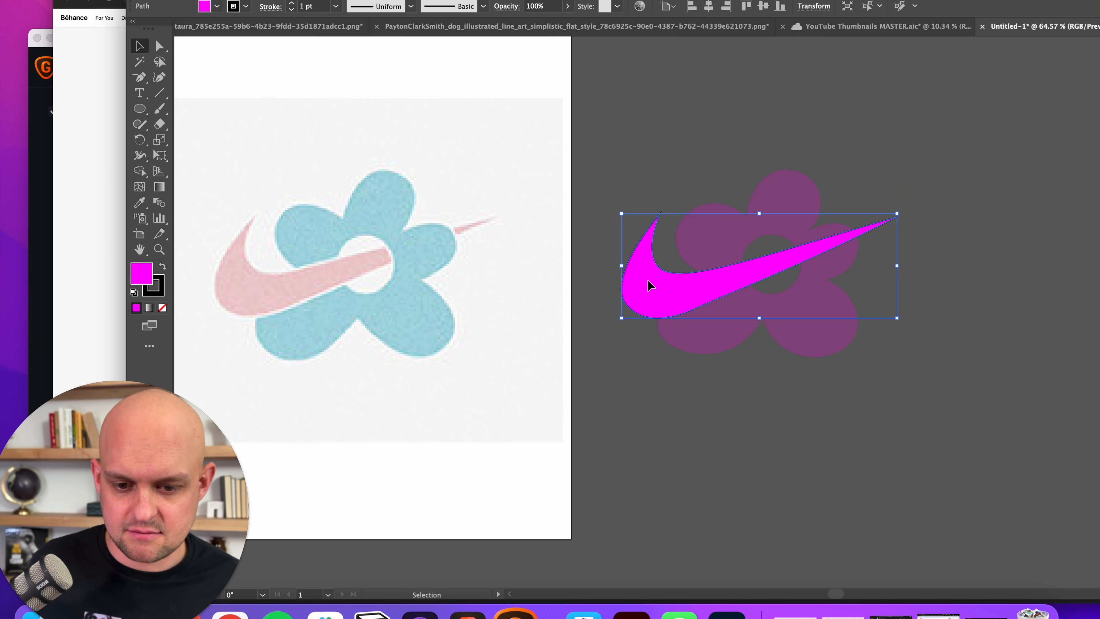
{"action": "left_click", "coordinate": [293, 11]}
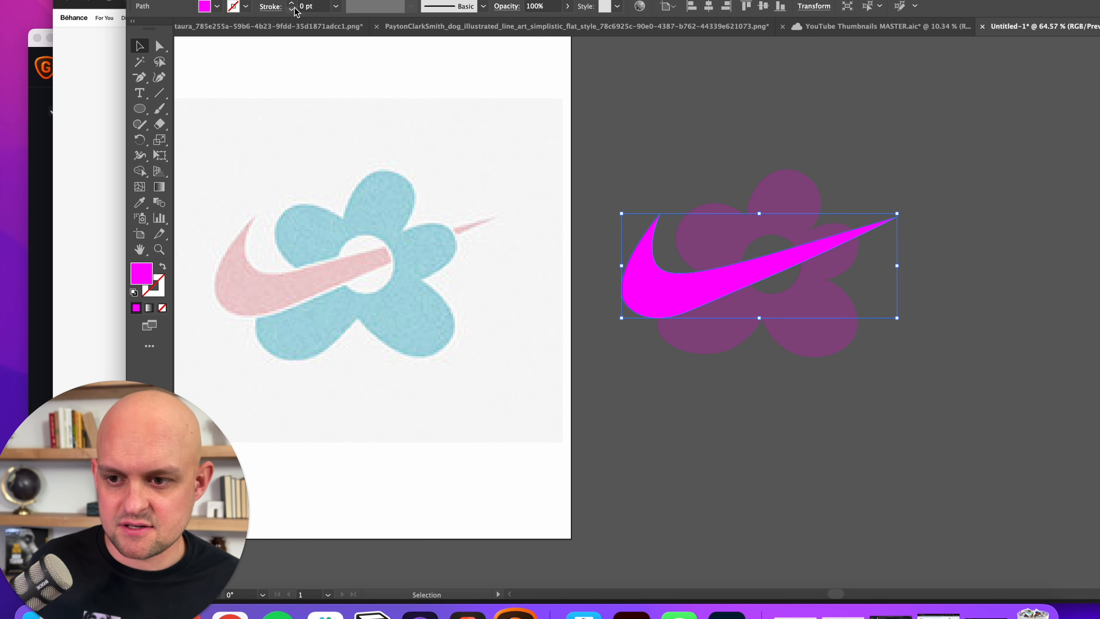
Offset the paths of the flower and swoosh by 0.0589 in with miter joins.
{"action": "left_click", "coordinate": [726, 104]}
{"action": "scroll", "coordinate": [781, 332], "scroll_direction": "up", "scroll_amount": 3}
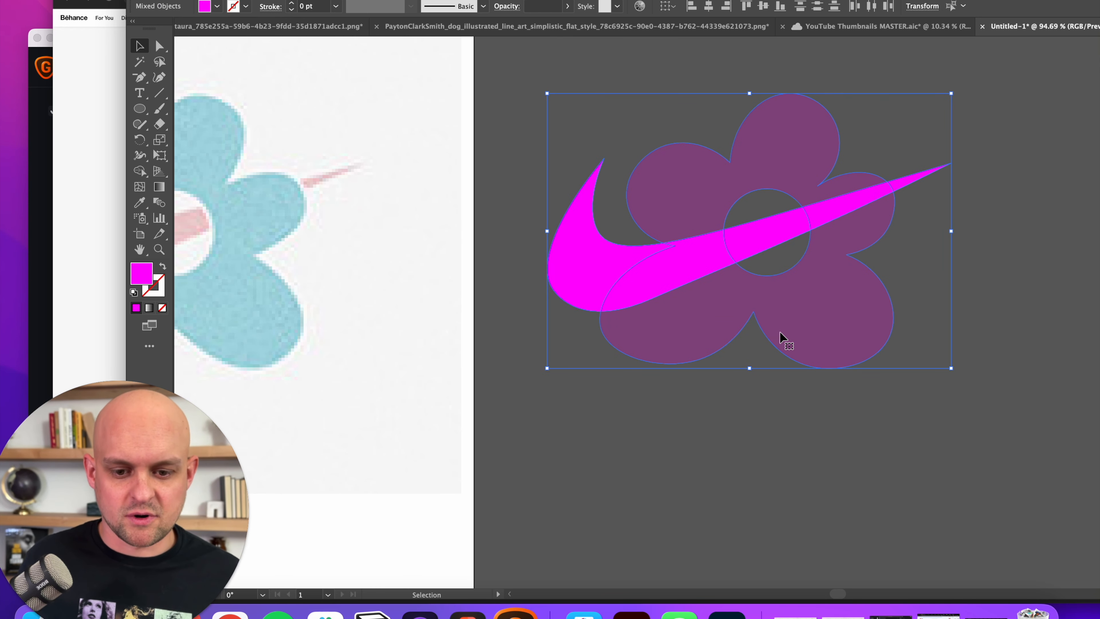
{"action": "left_click", "coordinate": [125, 0]}
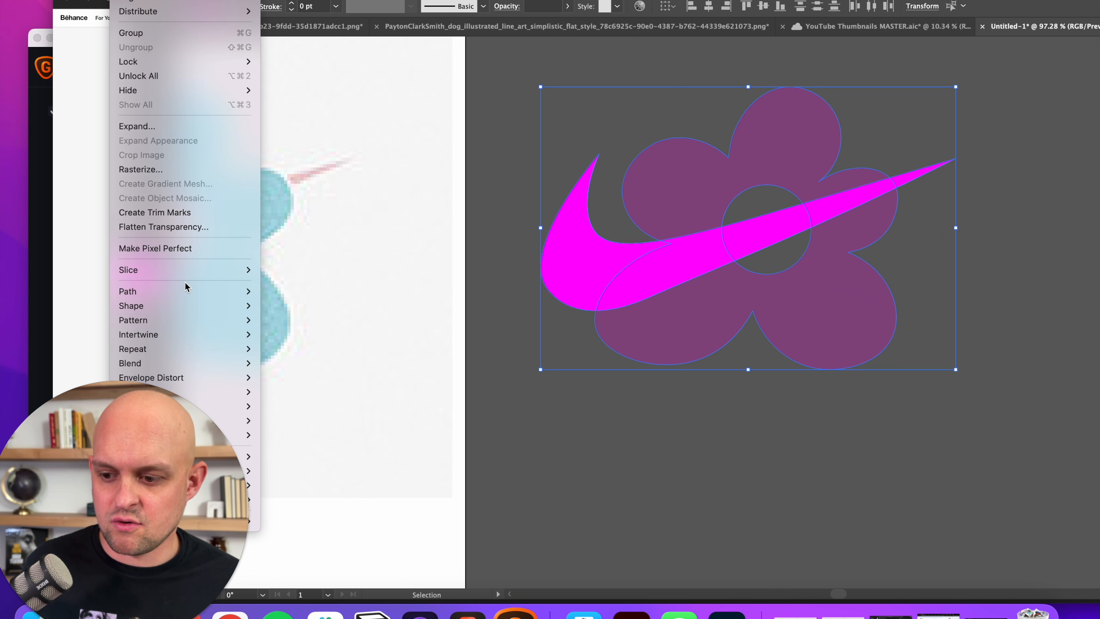
{"action": "mouse_move", "coordinate": [185, 290]}
{"action": "left_click", "coordinate": [374, 342]}
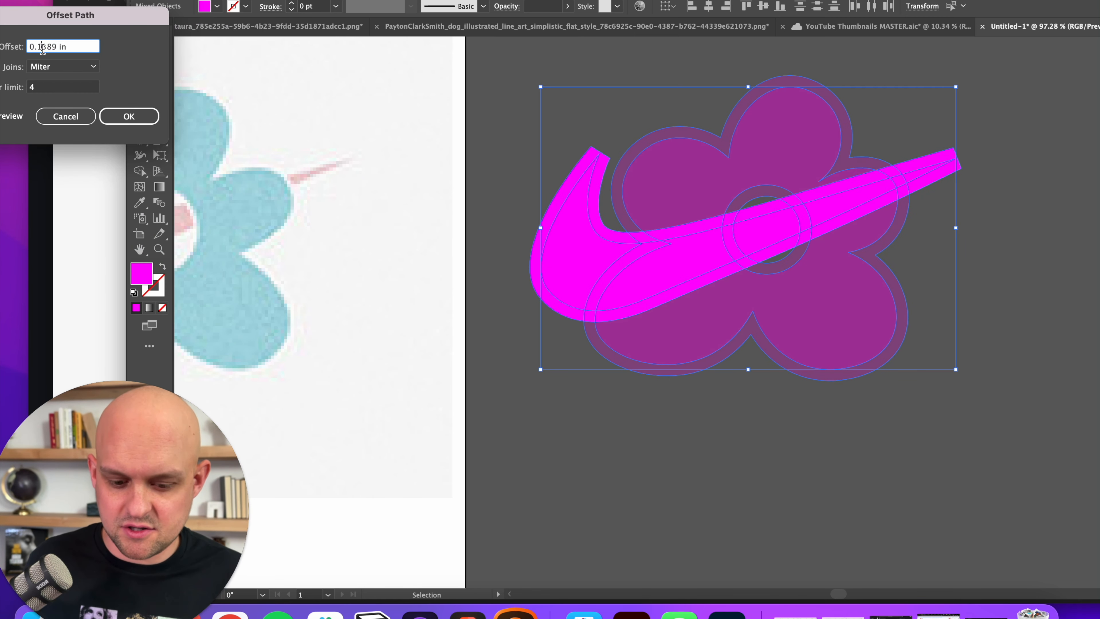
{"action": "left_click", "coordinate": [11, 122]}
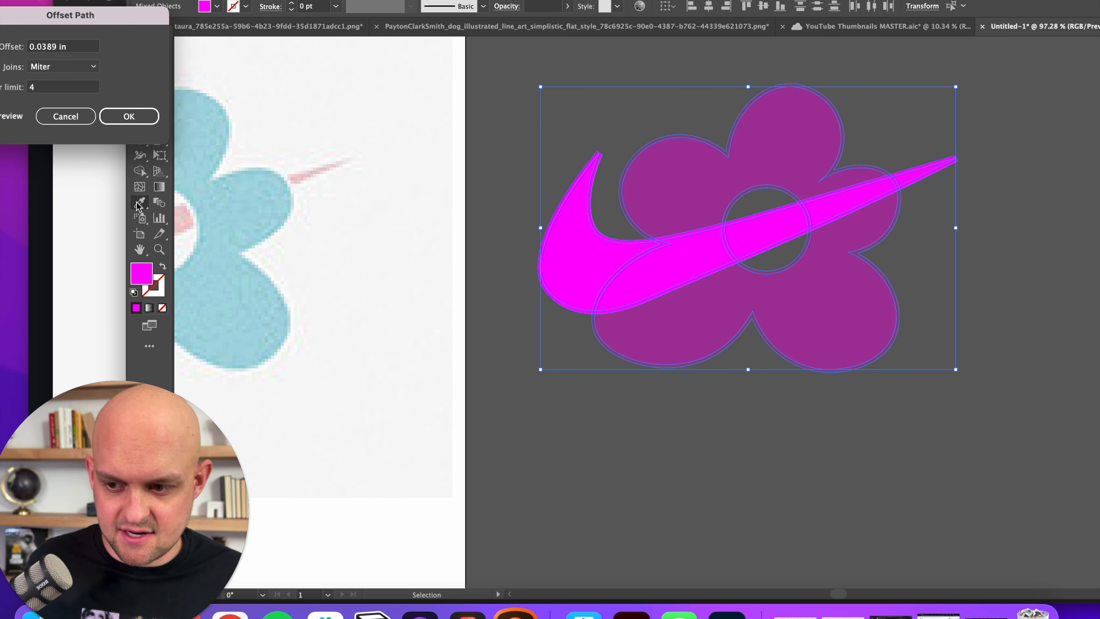
{"action": "left_click", "coordinate": [45, 49]}
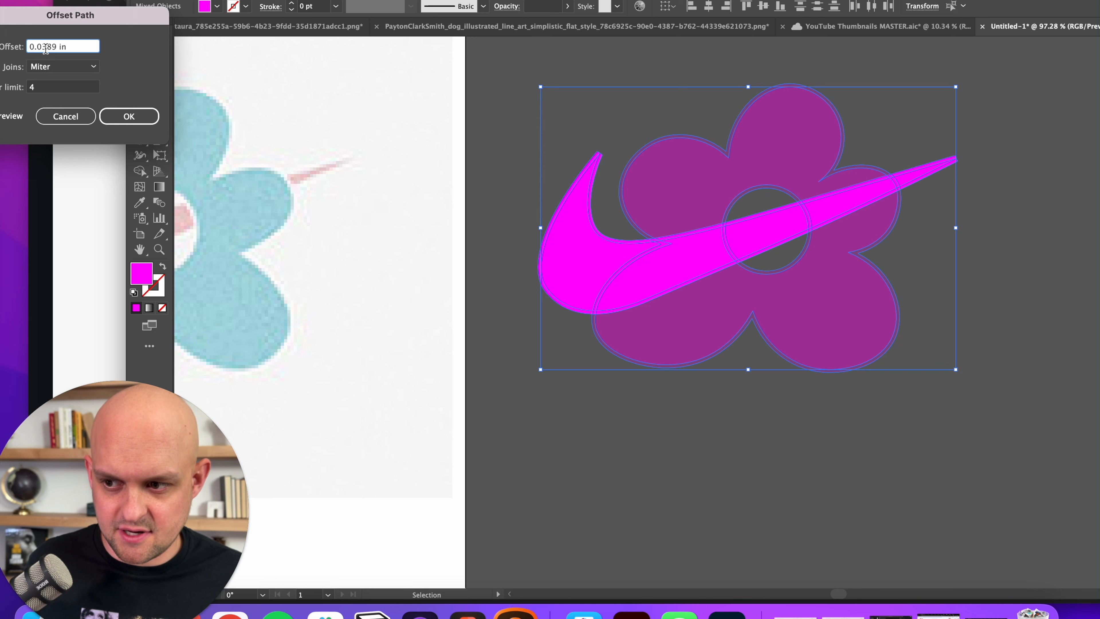
{"action": "left_click", "coordinate": [4, 120]}
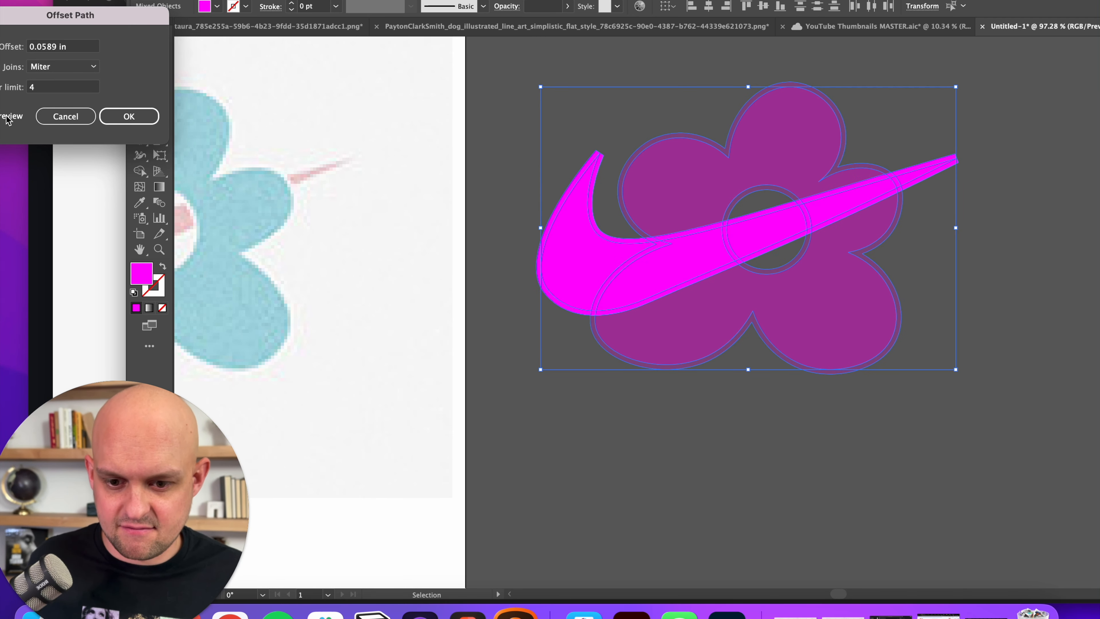
{"action": "left_click", "coordinate": [130, 116]}
{"action": "left_click", "coordinate": [831, 441]}
{"action": "scroll", "coordinate": [832, 436], "scroll_direction": "down", "scroll_amount": 4}
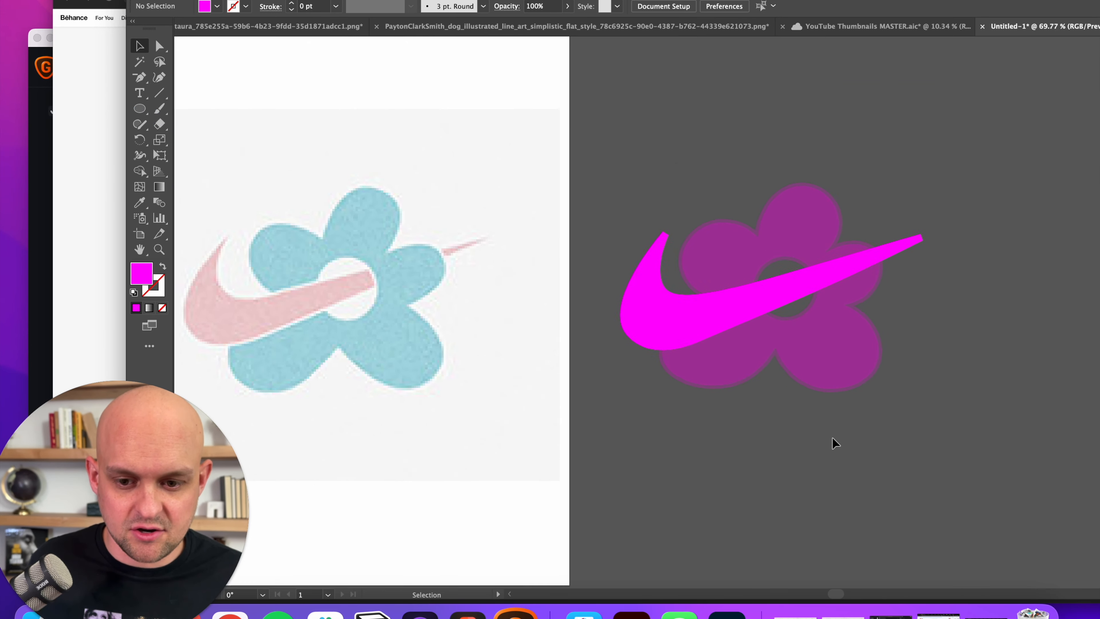
{"action": "scroll", "coordinate": [832, 436], "scroll_direction": "up", "scroll_amount": 2}
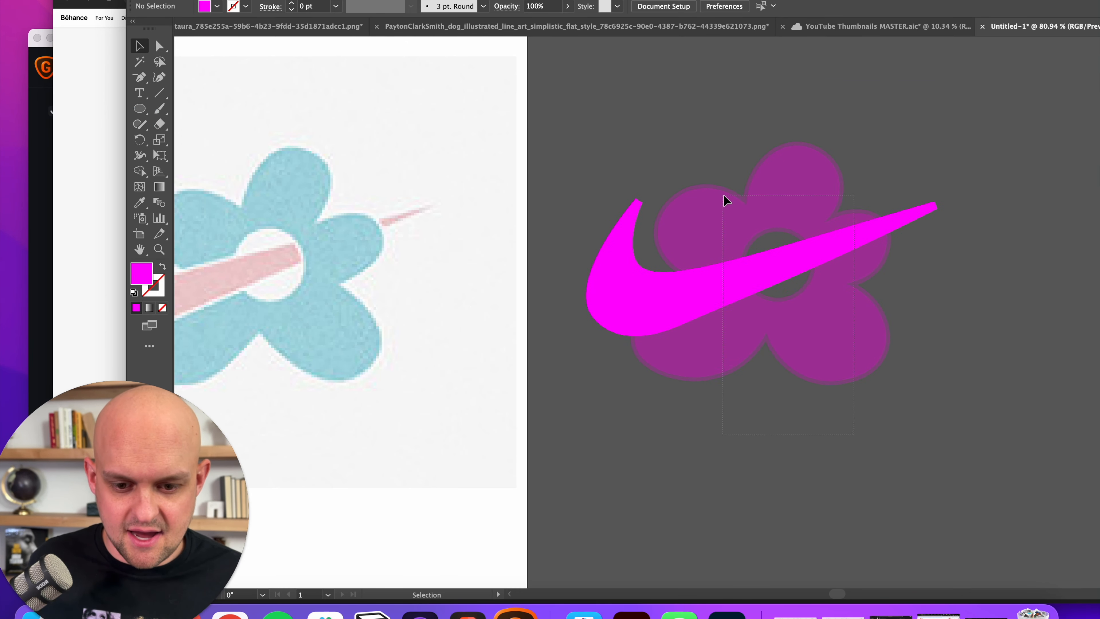
With Shape Builder on all shapes, delete the offset band around the swoosh's hooked part and merge the swoosh pieces up to the flower's center.
{"action": "scroll", "coordinate": [724, 197], "scroll_direction": "up", "scroll_amount": 4}
{"action": "key", "text": "super+a"}
{"action": "key", "text": "shift+m"}
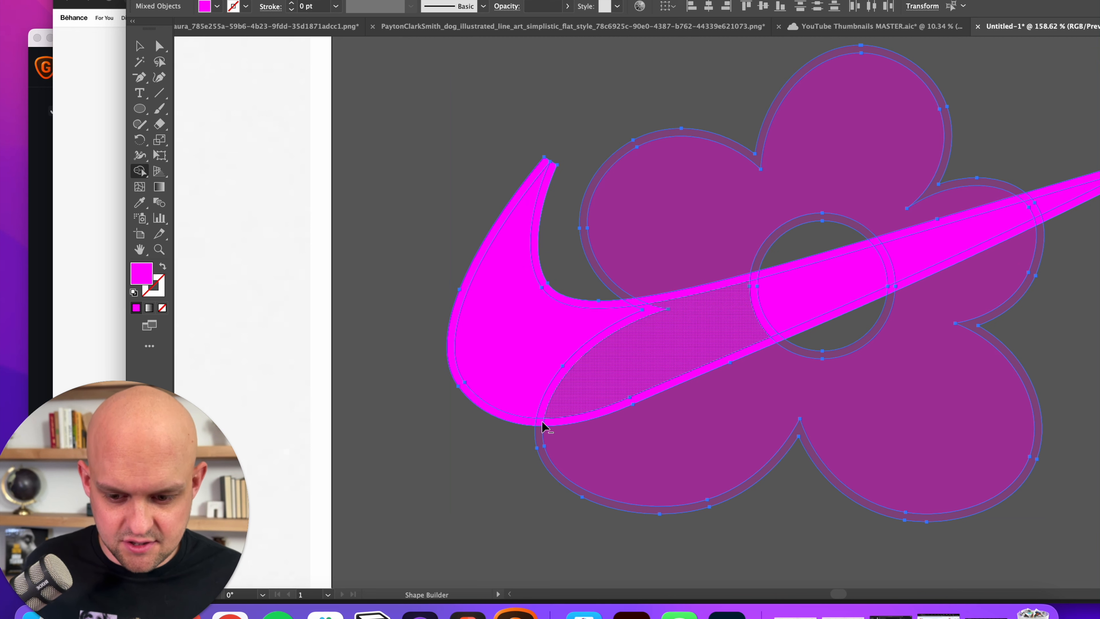
{"action": "mouse_move", "coordinate": [553, 427]}
{"action": "left_mouse_down"}
{"action": "mouse_move", "coordinate": [577, 405]}
{"action": "mouse_move", "coordinate": [624, 305]}
{"action": "left_mouse_up"}
{"action": "mouse_move", "coordinate": [555, 347]}
{"action": "left_mouse_down"}
{"action": "mouse_move", "coordinate": [677, 333]}
{"action": "mouse_move", "coordinate": [815, 291]}
{"action": "left_mouse_up"}
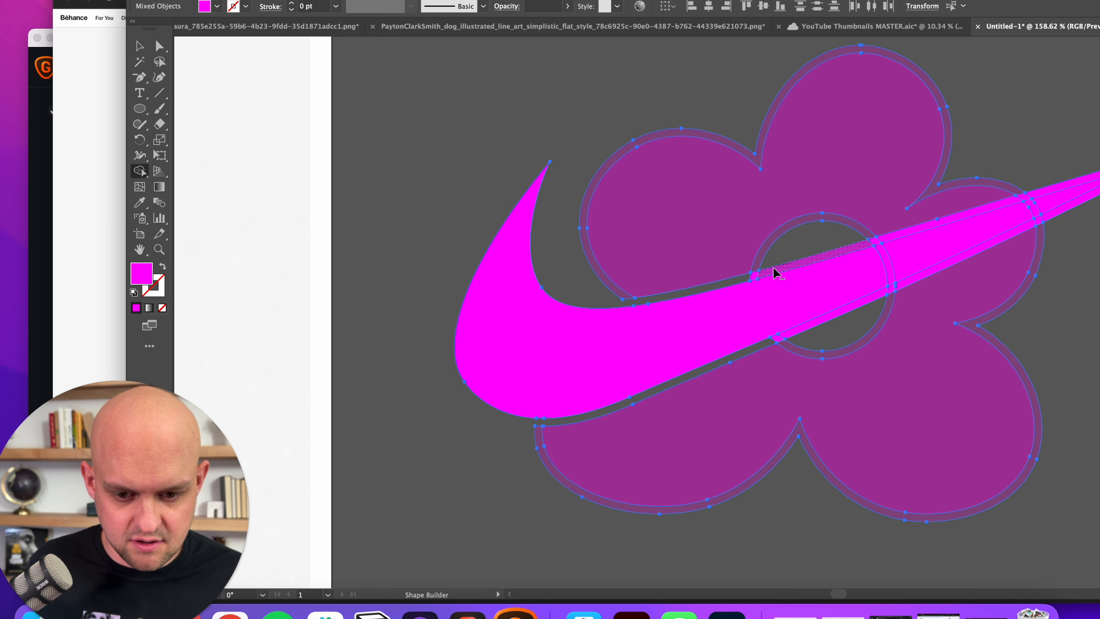
Remove the leftover offset slivers around the swoosh inside the flower's center hole, leaving a gap at its cut end.
{"action": "left_click_drag", "start_coordinate": [748, 275], "coordinate": [748, 275]}
{"action": "left_click_drag", "start_coordinate": [770, 342], "coordinate": [798, 328]}
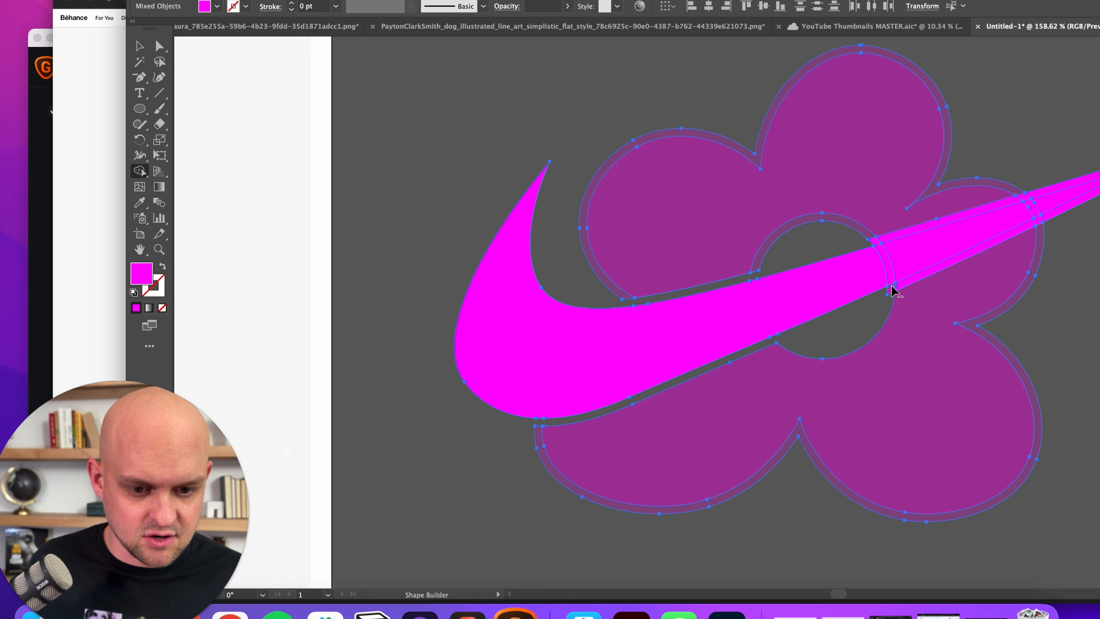
{"action": "left_click", "coordinate": [872, 239], "text": "alt"}
Clear the offset band around the swoosh's tip and merge the section crossing the small petal into the flower, keeping a gap before the tip.
{"action": "scroll", "coordinate": [880, 226], "scroll_direction": "right", "scroll_amount": 5}
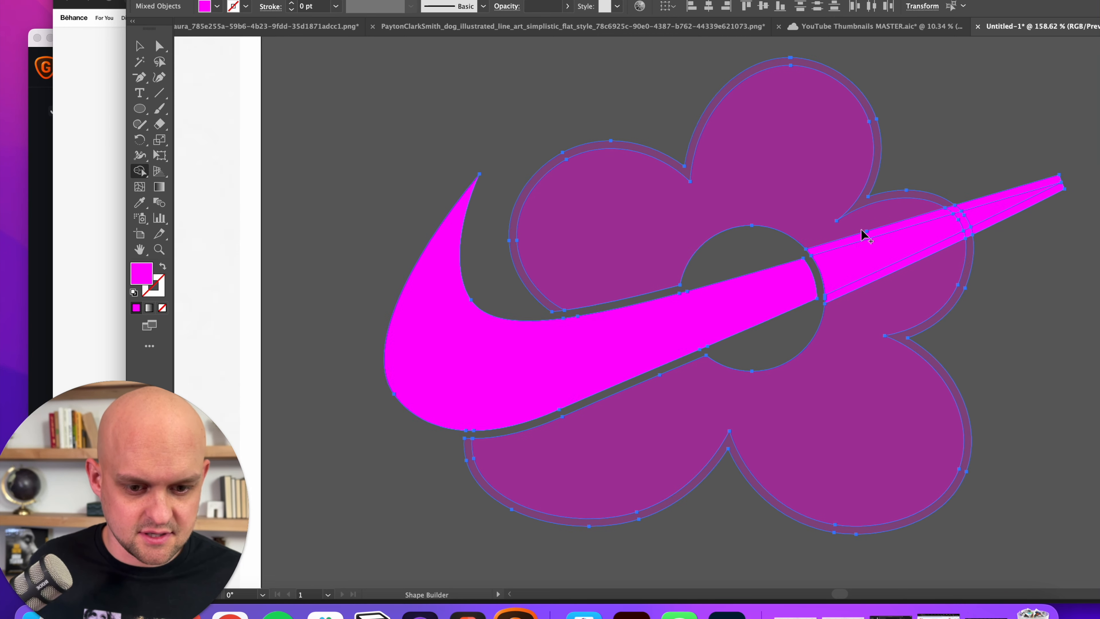
{"action": "left_click", "coordinate": [968, 235], "text": "alt"}
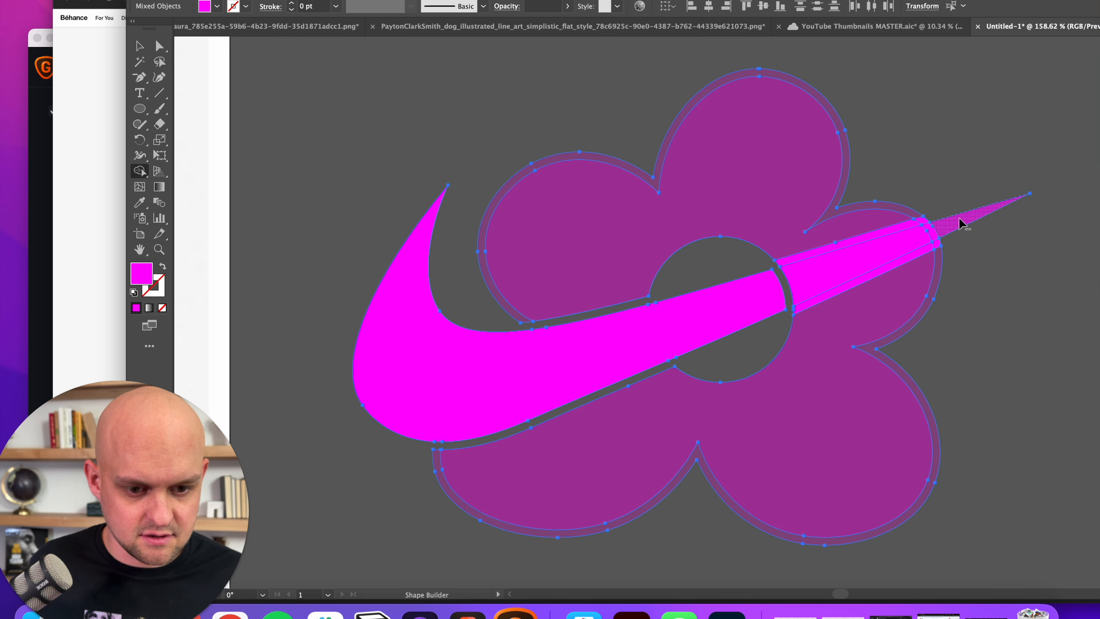
{"action": "left_click_drag", "start_coordinate": [907, 215], "coordinate": [911, 273]}
{"action": "left_click_drag", "start_coordinate": [913, 212], "coordinate": [938, 261]}
{"action": "scroll", "coordinate": [938, 261], "scroll_direction": "down", "scroll_amount": 8}
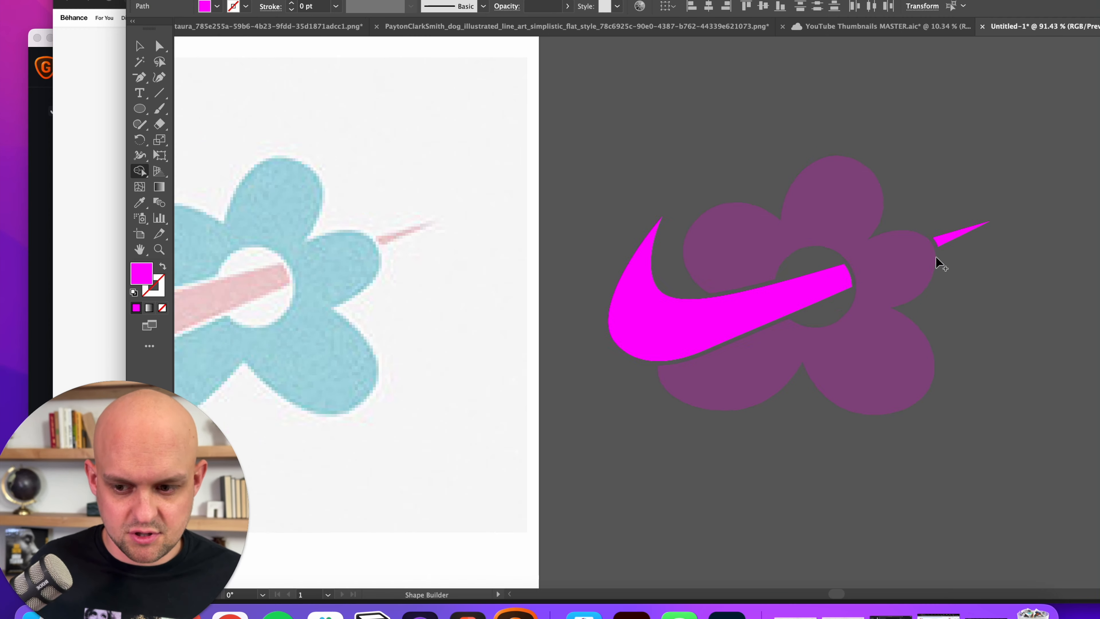
{"action": "scroll", "coordinate": [896, 340], "scroll_direction": "up", "scroll_amount": 4}
{"action": "scroll", "coordinate": [897, 346], "scroll_direction": "down", "scroll_amount": 4}
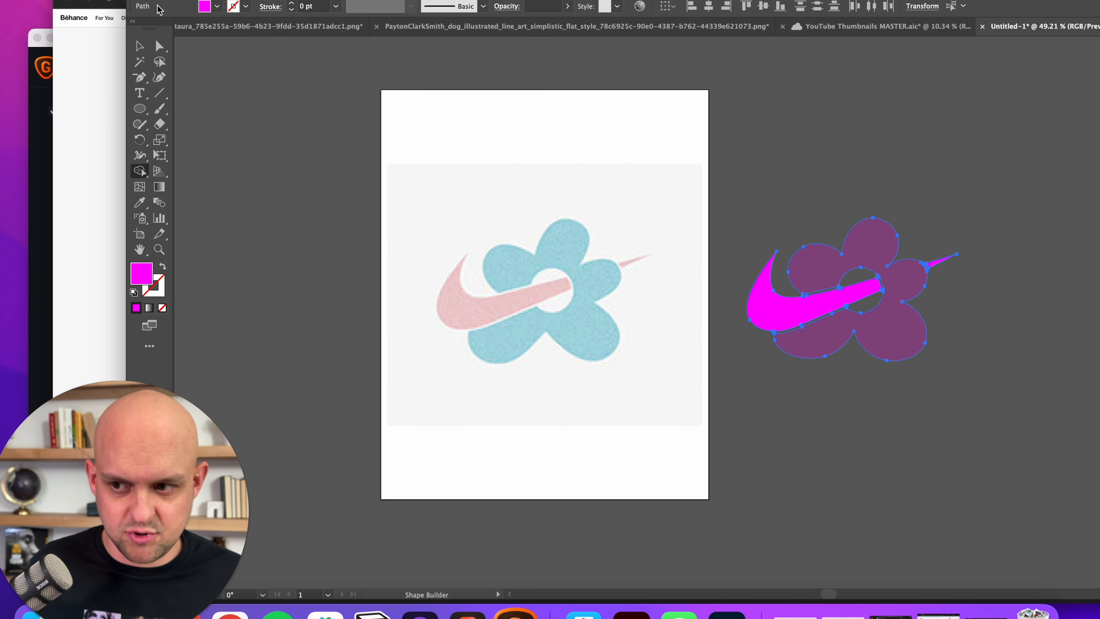
Enlarge the whole flower swoosh artwork proportionally to about twice the artboard's width and place it beside the artboard.
{"action": "key", "text": "v"}
{"action": "left_click", "coordinate": [244, 127]}
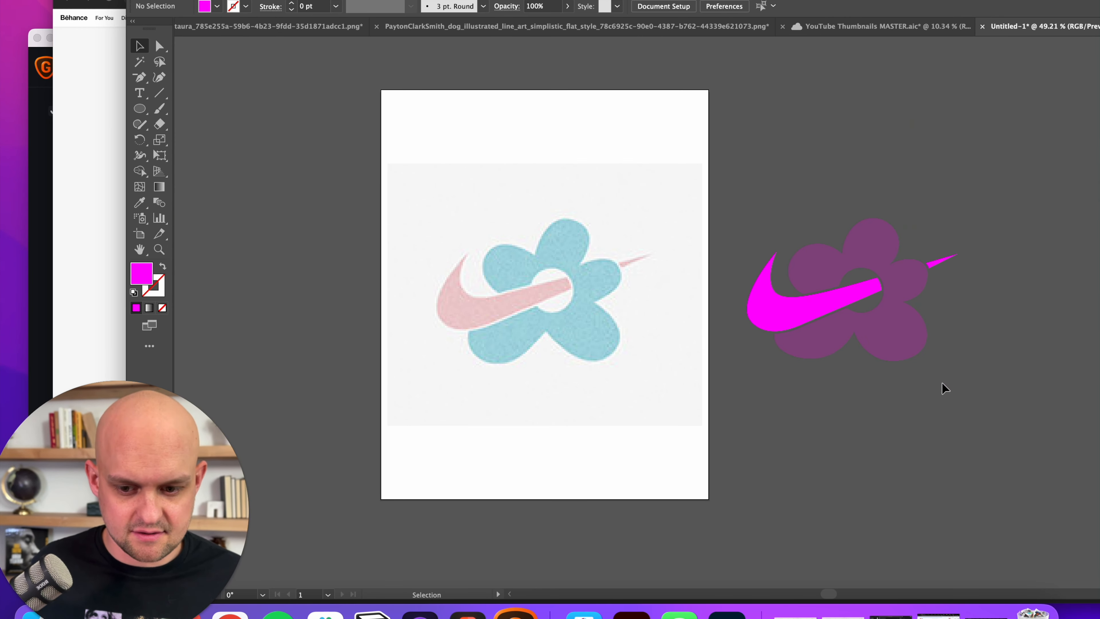
{"action": "left_click", "coordinate": [809, 250]}
{"action": "scroll", "coordinate": [823, 284], "scroll_direction": "down", "scroll_amount": 2}
{"action": "left_click_drag", "start_coordinate": [848, 347], "coordinate": [843, 497]}
{"action": "scroll", "coordinate": [842, 498], "scroll_direction": "down", "scroll_amount": 3}
{"action": "left_click_drag", "start_coordinate": [818, 442], "coordinate": [950, 411]}
{"action": "scroll", "coordinate": [481, 329], "scroll_direction": "right", "scroll_amount": 5}
{"action": "left_click", "coordinate": [515, 325]}
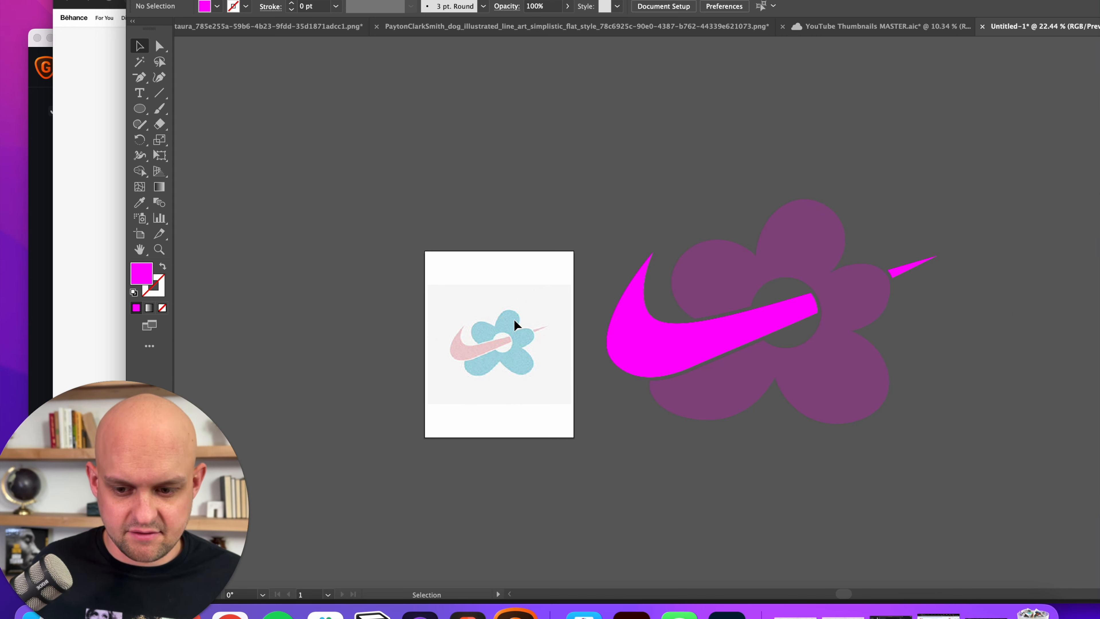
Recolor the flower with the light blue sampled from the logo image using the Eyedropper.
{"action": "left_click", "coordinate": [736, 288]}
{"action": "left_click", "coordinate": [136, 204]}
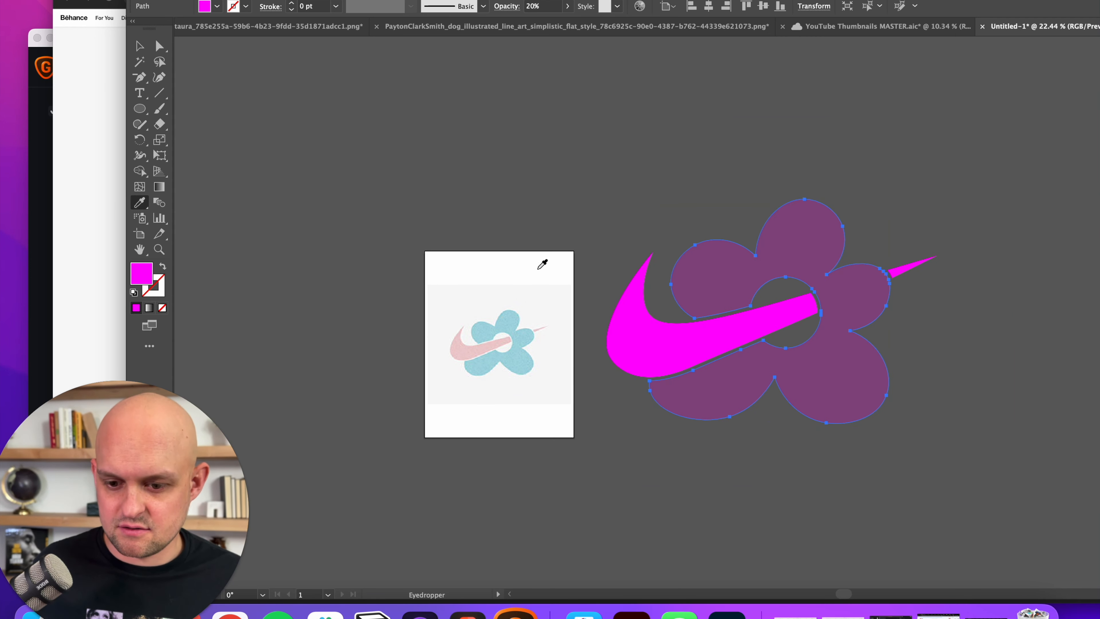
{"action": "left_click", "coordinate": [509, 322]}
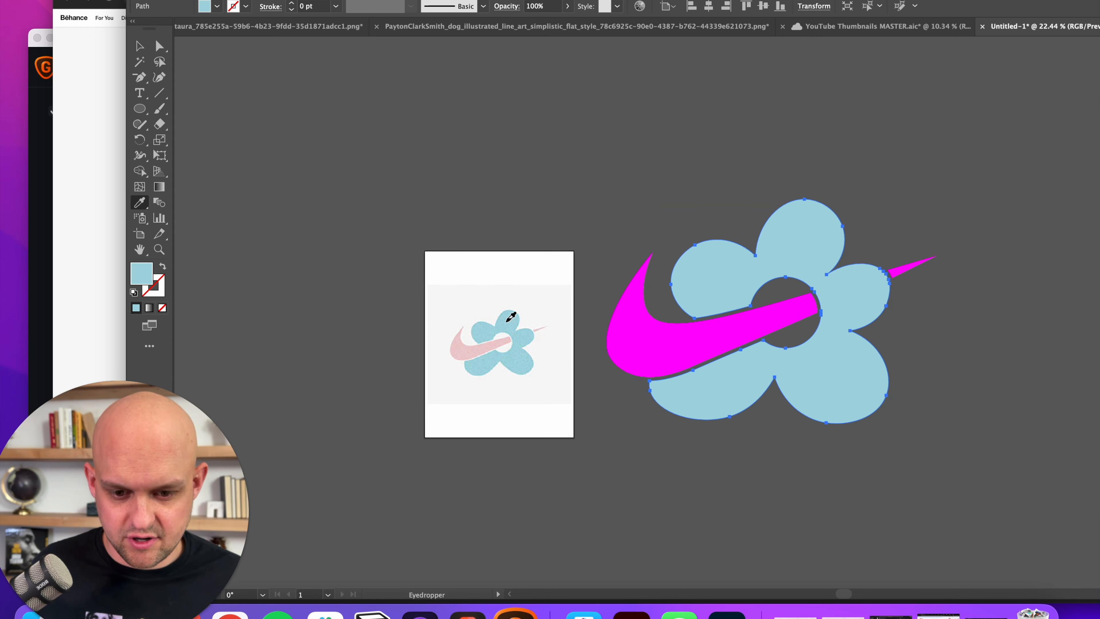
Switch to the Behance project page, capture a screenshot of its flat-colored flower swoosh logo, and place it on the Illustrator artboard.
{"action": "key", "text": "super+Tab"}
{"action": "scroll", "coordinate": [560, 385], "scroll_direction": "down", "scroll_amount": 3}
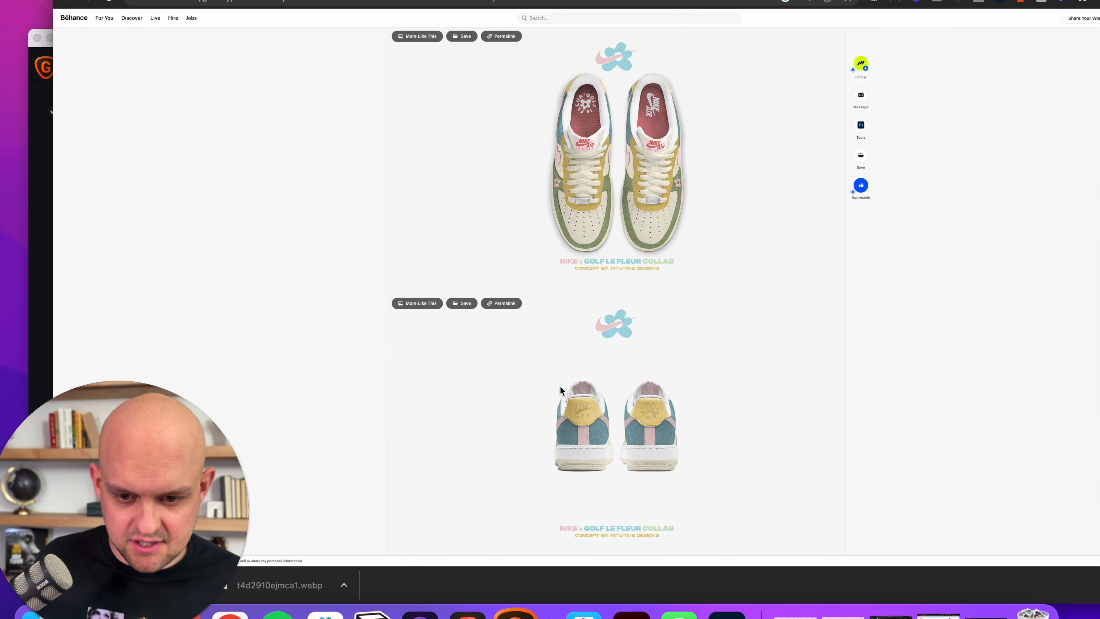
{"action": "scroll", "coordinate": [560, 385], "scroll_direction": "down", "scroll_amount": 15}
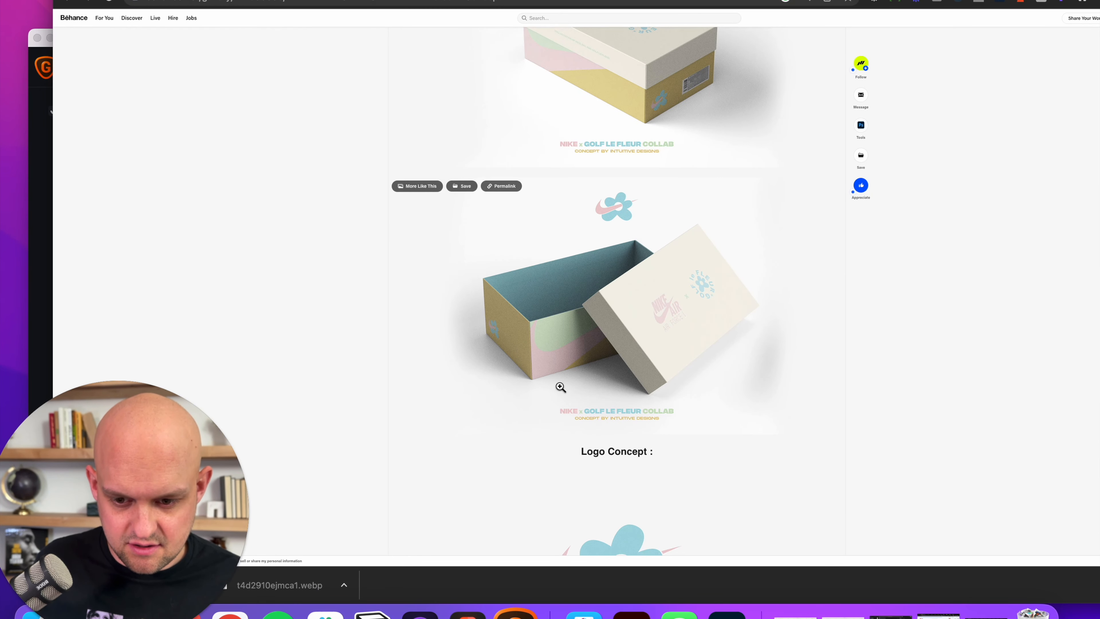
{"action": "scroll", "coordinate": [561, 385], "scroll_direction": "down", "scroll_amount": 3}
{"action": "left_click_drag", "start_coordinate": [554, 233], "coordinate": [674, 363]}
{"action": "left_click", "coordinate": [634, 606]}
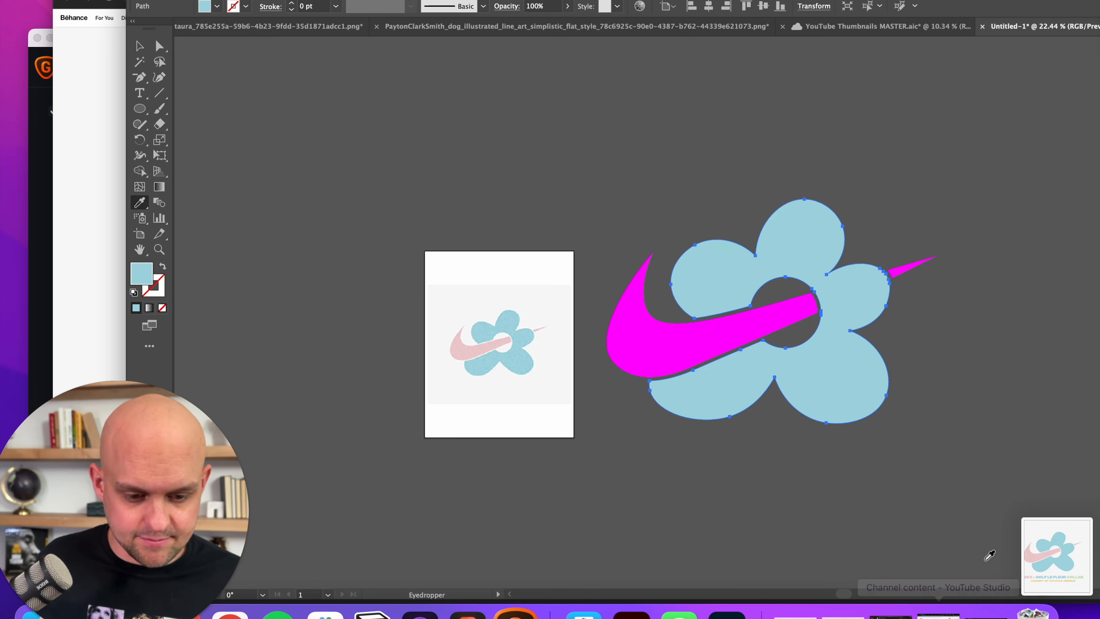
{"action": "left_click_drag", "start_coordinate": [1057, 557], "coordinate": [561, 309]}
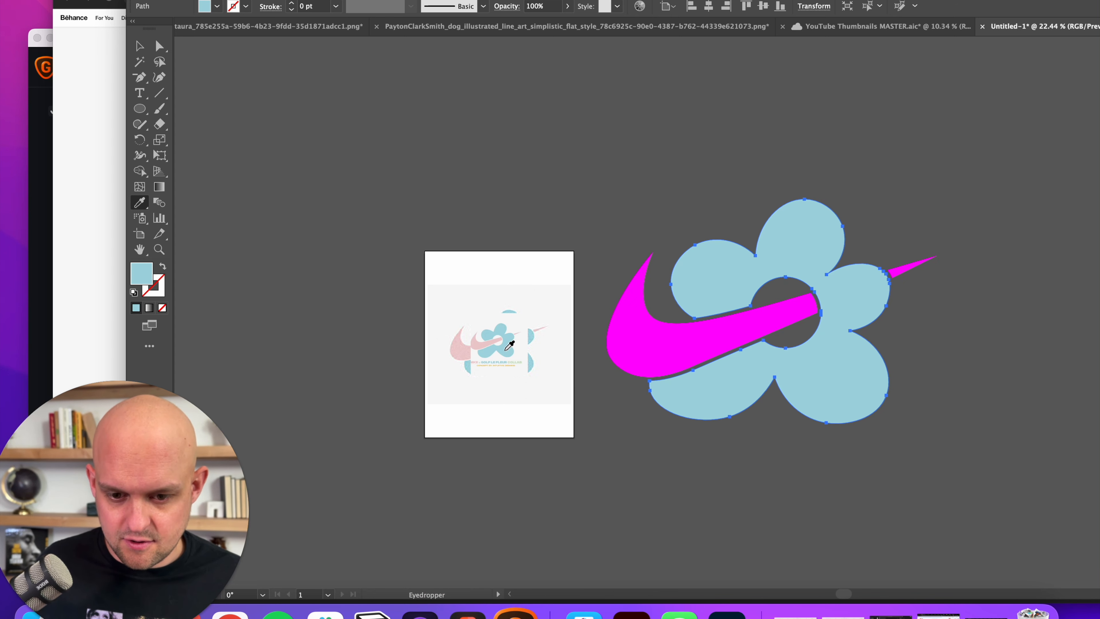
Recolor the main magenta swoosh with the pink sampled from the placed logo image using the Eyedropper.
{"action": "key", "text": "v"}
{"action": "left_click", "coordinate": [519, 160]}
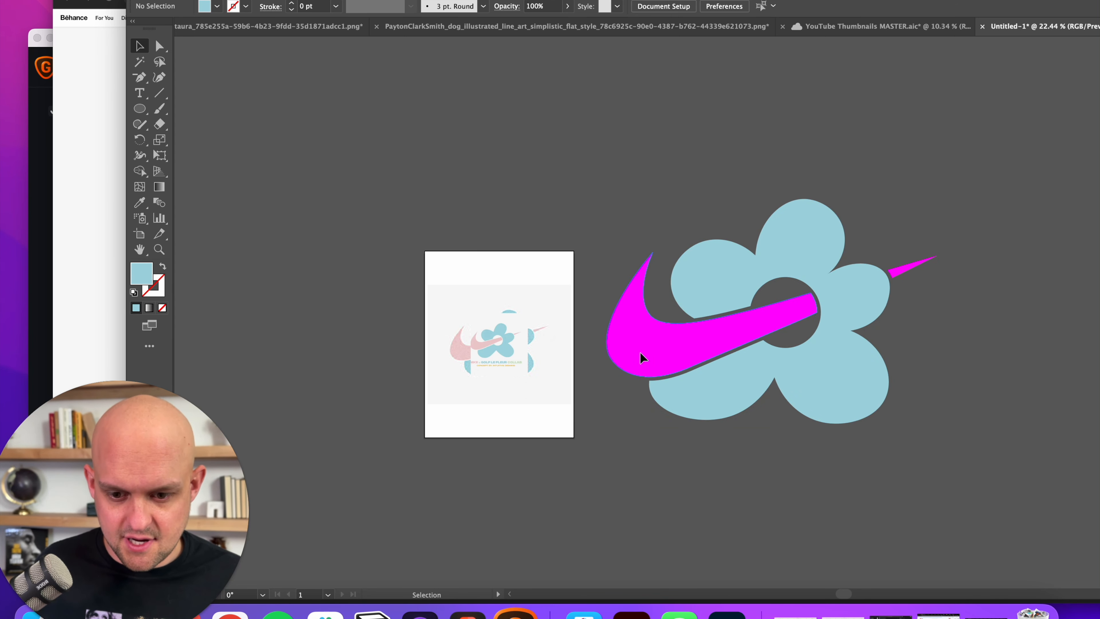
{"action": "left_click", "coordinate": [644, 357]}
{"action": "key", "text": "i"}
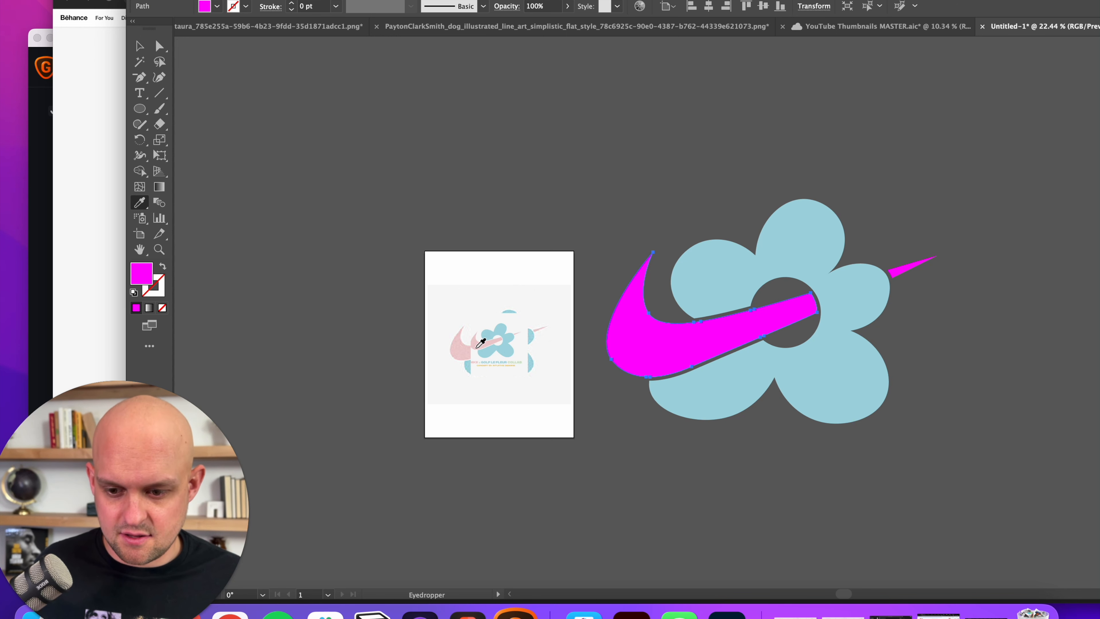
{"action": "left_click", "coordinate": [478, 346]}
{"action": "key", "text": "v"}
Check which document color mode is active for the file.
{"action": "left_click", "coordinate": [71, 1]}
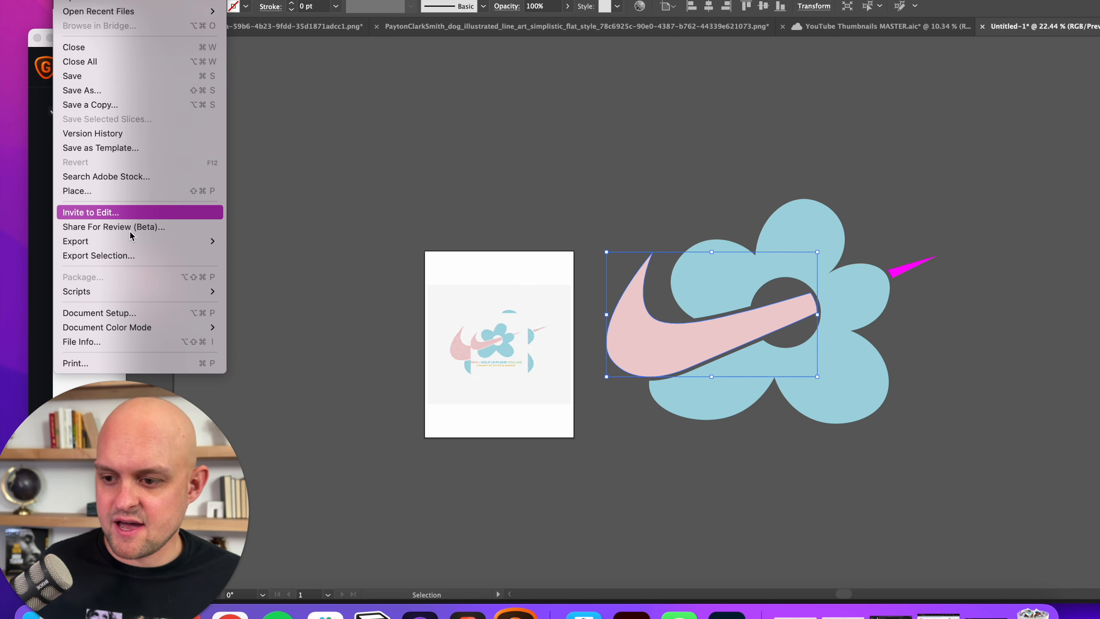
{"action": "mouse_move", "coordinate": [140, 327]}
{"action": "left_click", "coordinate": [380, 378]}
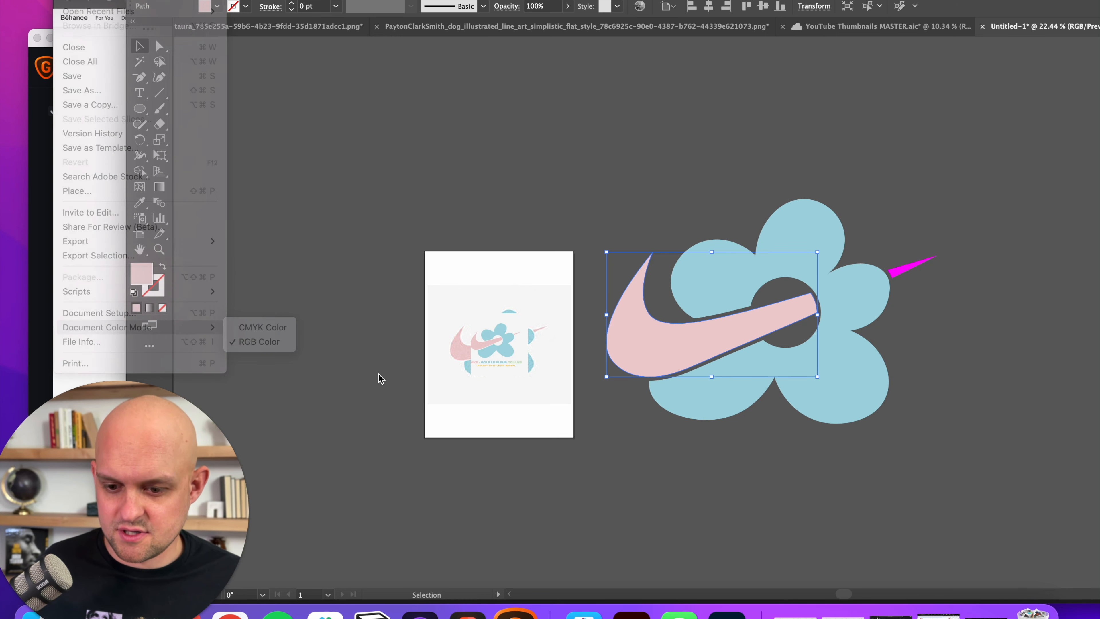
Resample the swoosh's pink from the small logo in the screenshot and match the magenta tip to the swoosh with the Eyedropper.
{"action": "scroll", "coordinate": [522, 345], "scroll_direction": "up", "scroll_amount": 3}
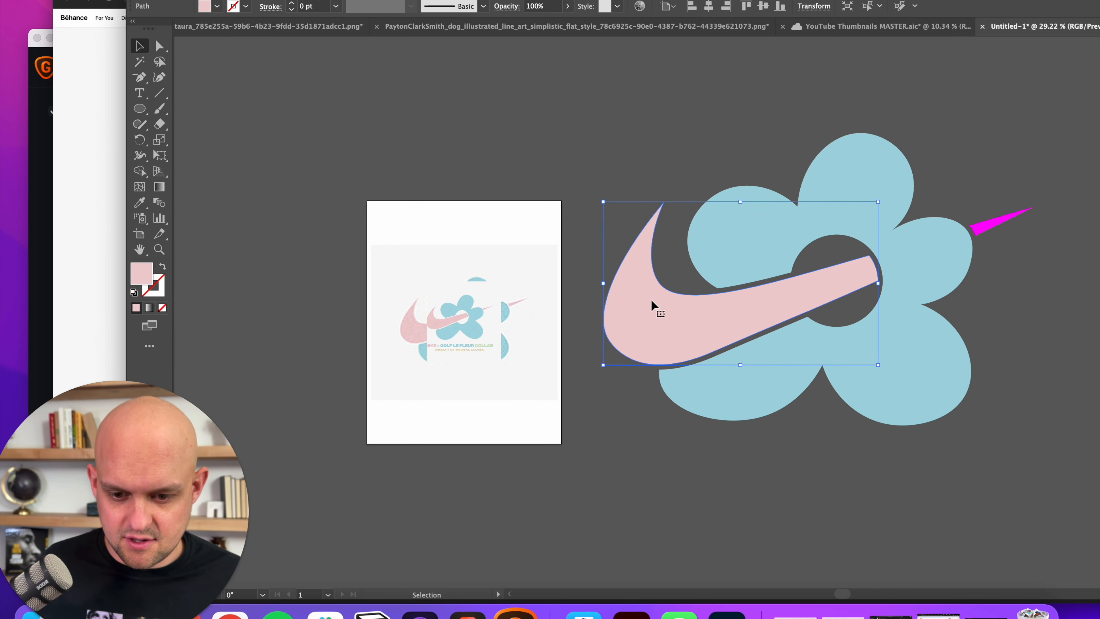
{"action": "left_click", "coordinate": [146, 207]}
{"action": "scroll", "coordinate": [381, 301], "scroll_direction": "up", "scroll_amount": 2}
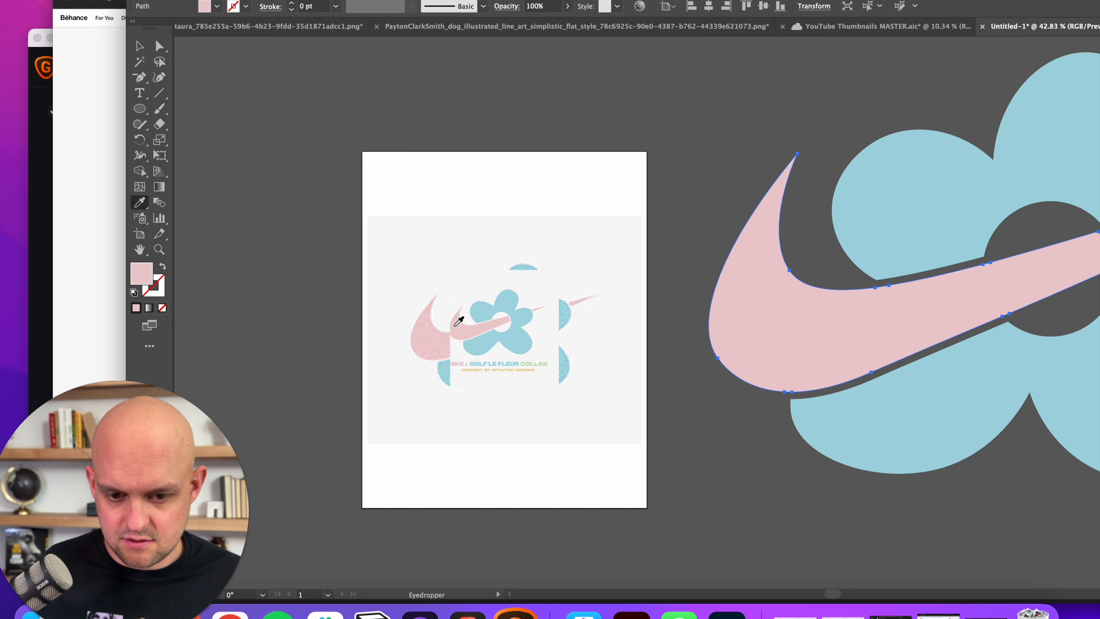
{"action": "scroll", "coordinate": [369, 313], "scroll_direction": "down", "scroll_amount": 4}
{"action": "left_click", "coordinate": [139, 47]}
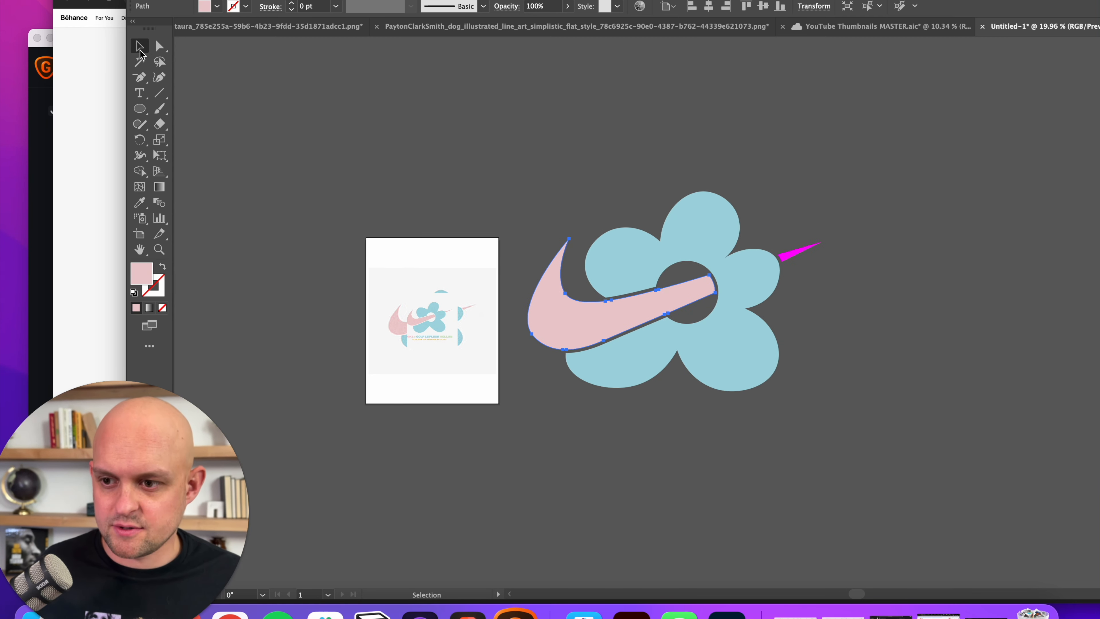
{"action": "left_click", "coordinate": [498, 177]}
{"action": "left_click", "coordinate": [794, 259]}
{"action": "left_click", "coordinate": [140, 202]}
{"action": "left_click", "coordinate": [606, 313]}
{"action": "left_click", "coordinate": [140, 45]}
{"action": "left_click", "coordinate": [578, 155]}
Group the flower, the main swoosh and its tip into one object.
{"action": "scroll", "coordinate": [578, 156], "scroll_direction": "down", "scroll_amount": 2}
{"action": "key", "text": "super+a"}
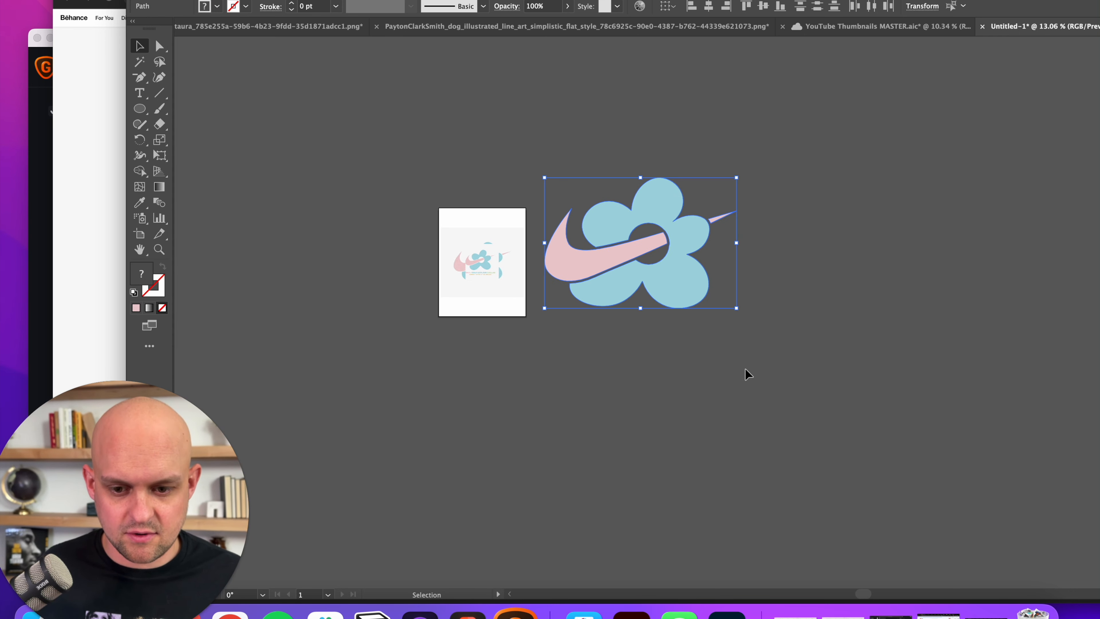
{"action": "right_click", "coordinate": [633, 249]}
{"action": "left_click", "coordinate": [667, 402]}
Add an artboard fitted to the grouped logo and delete the original Artboard 1.
{"action": "key", "text": "shift+o"}
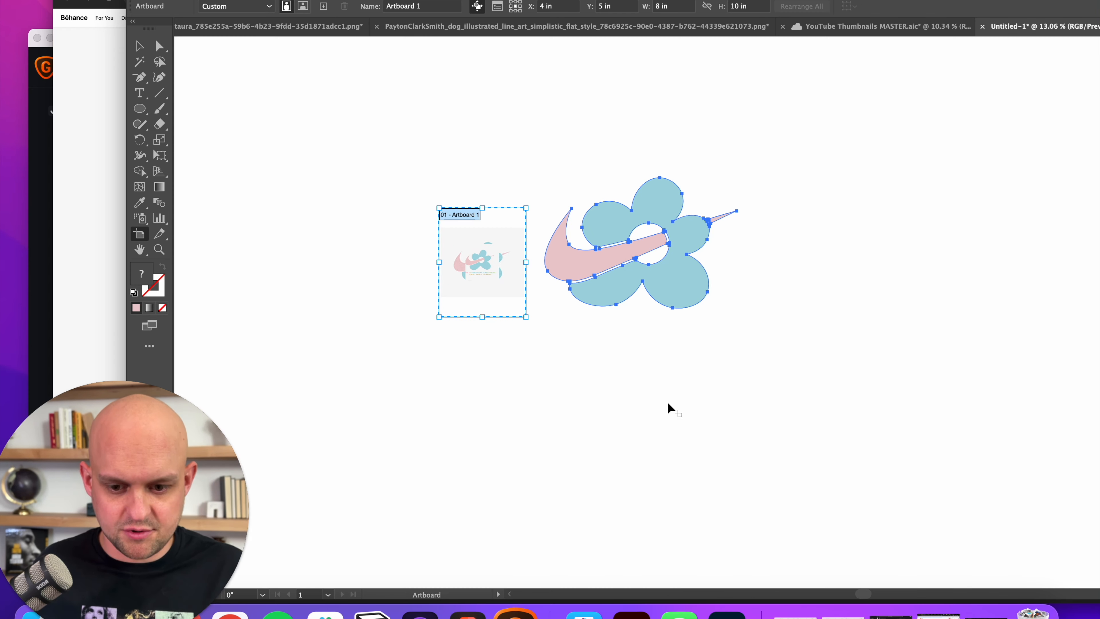
{"action": "left_click", "coordinate": [689, 287]}
{"action": "left_click", "coordinate": [460, 299]}
{"action": "key", "text": "Delete"}
{"action": "left_click", "coordinate": [147, 42]}
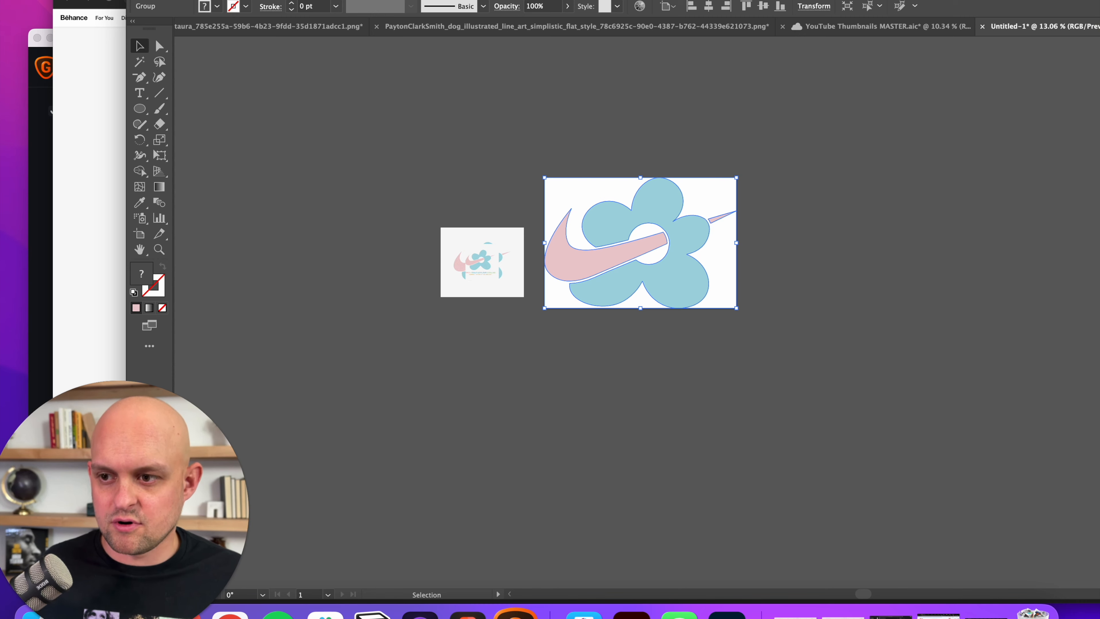
Export the logo artboard to the Desktop as logo.png, limited to artboards, at High (300 ppi) with a transparent background.
{"action": "left_click", "coordinate": [69, 1]}
{"action": "mouse_move", "coordinate": [130, 245]}
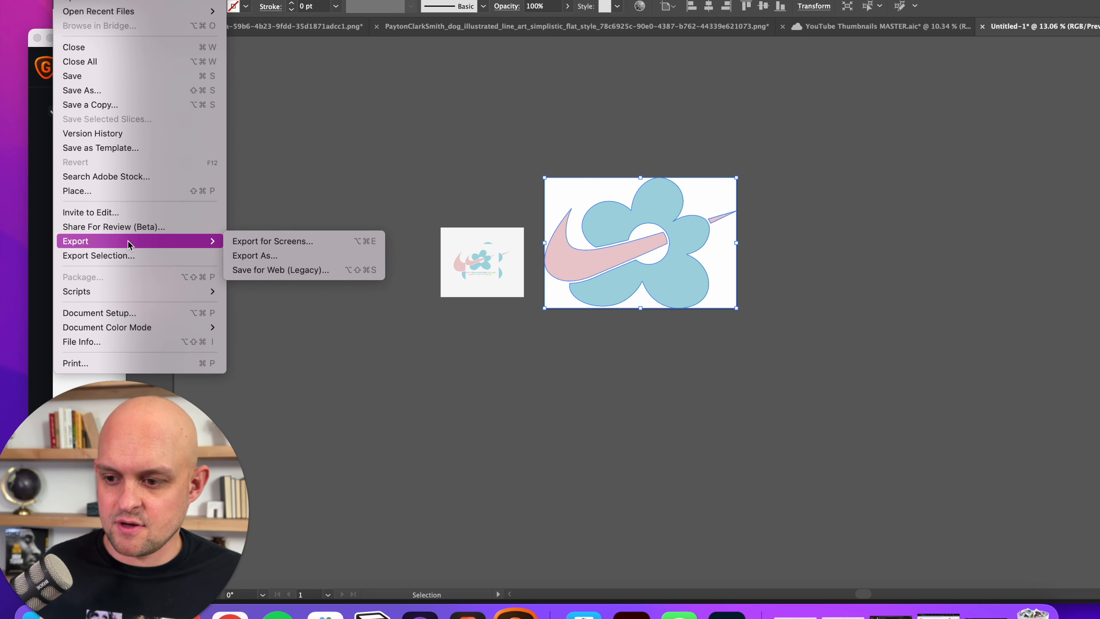
{"action": "left_click", "coordinate": [303, 255]}
{"action": "type", "text": "logo"}
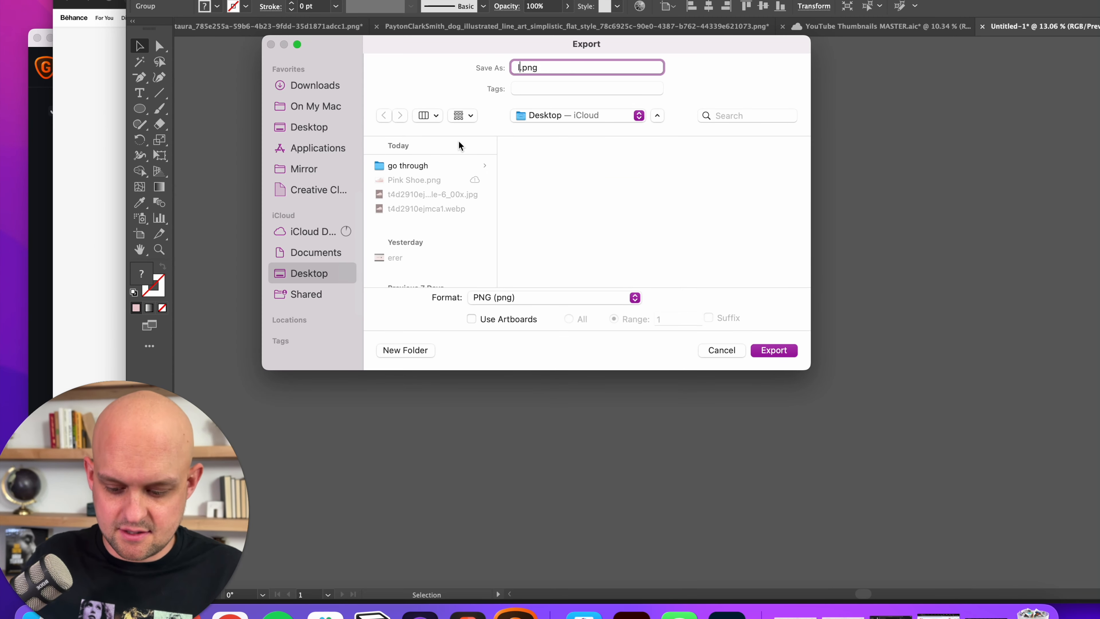
{"action": "left_click", "coordinate": [509, 318]}
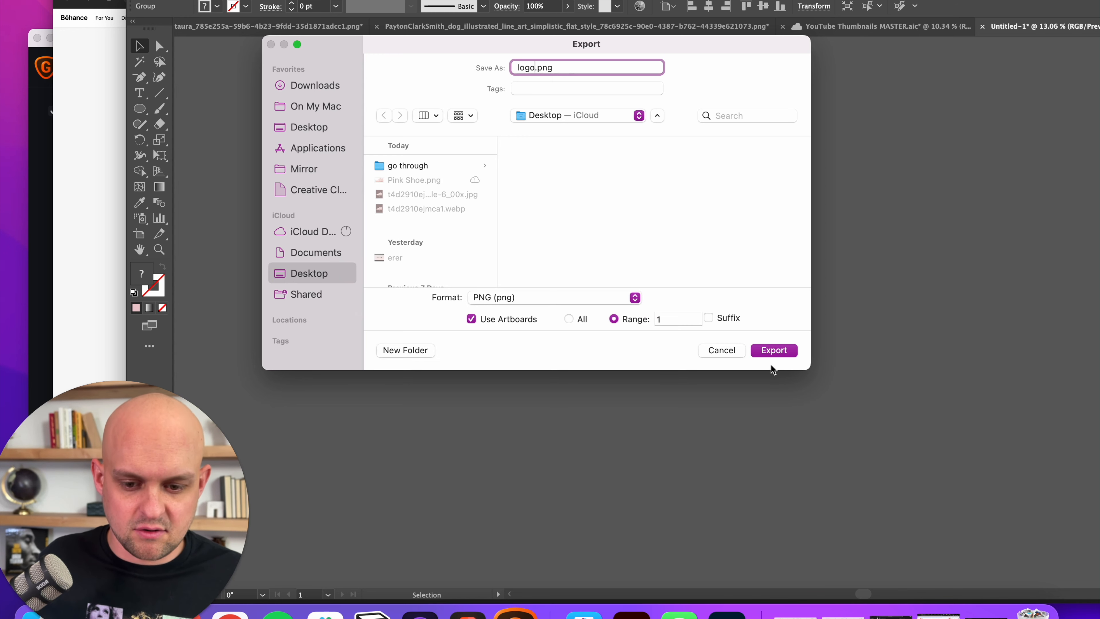
{"action": "left_click", "coordinate": [774, 350]}
{"action": "left_click", "coordinate": [117, 63]}
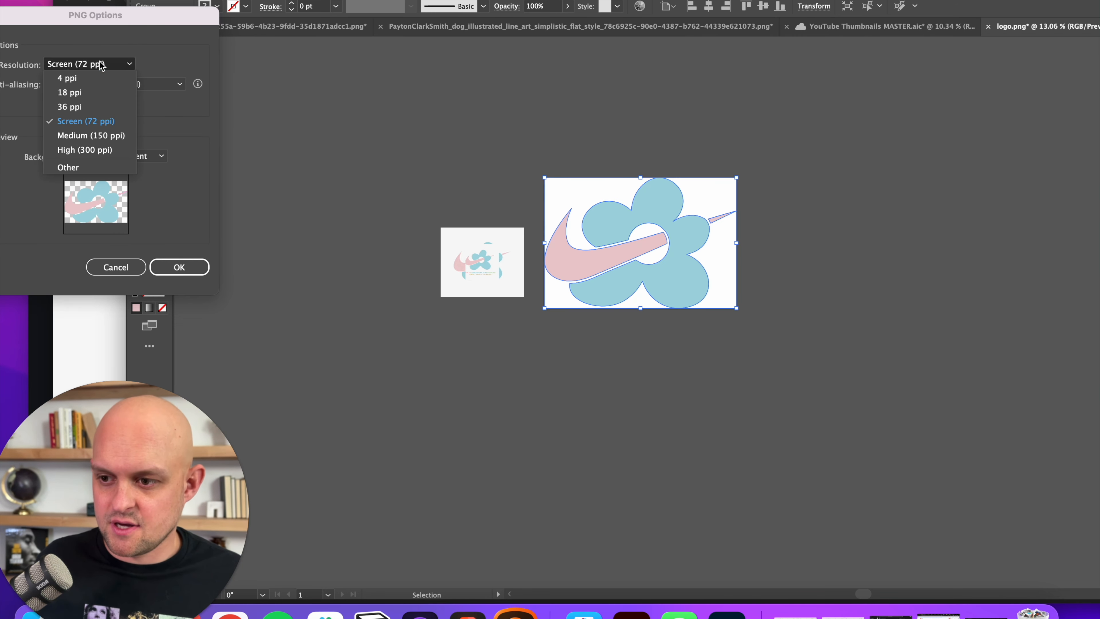
{"action": "left_click", "coordinate": [82, 149]}
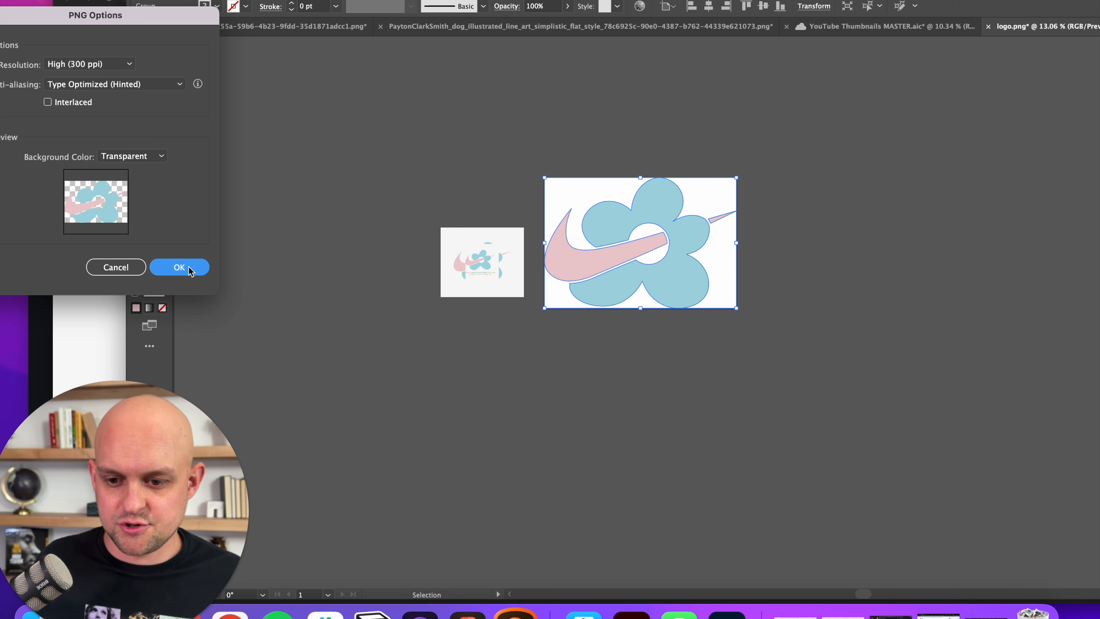
{"action": "left_click", "coordinate": [176, 267]}
Switch to Figma and import logo.png from the Desktop folder onto the canvas.
{"action": "left_click", "coordinate": [449, 600]}
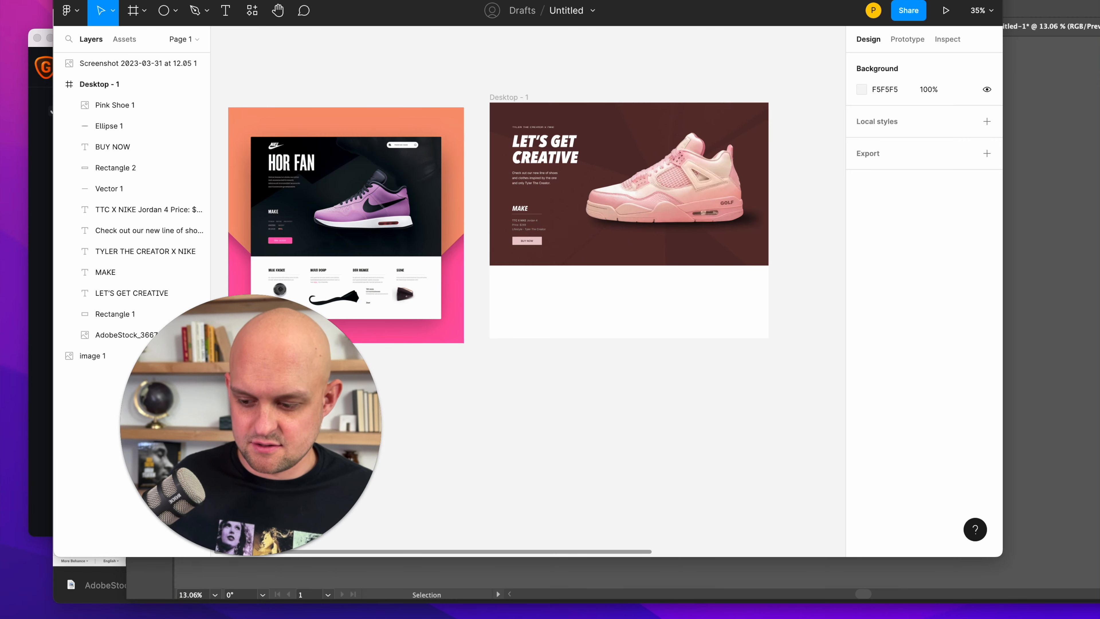
{"action": "left_click", "coordinate": [27, 606]}
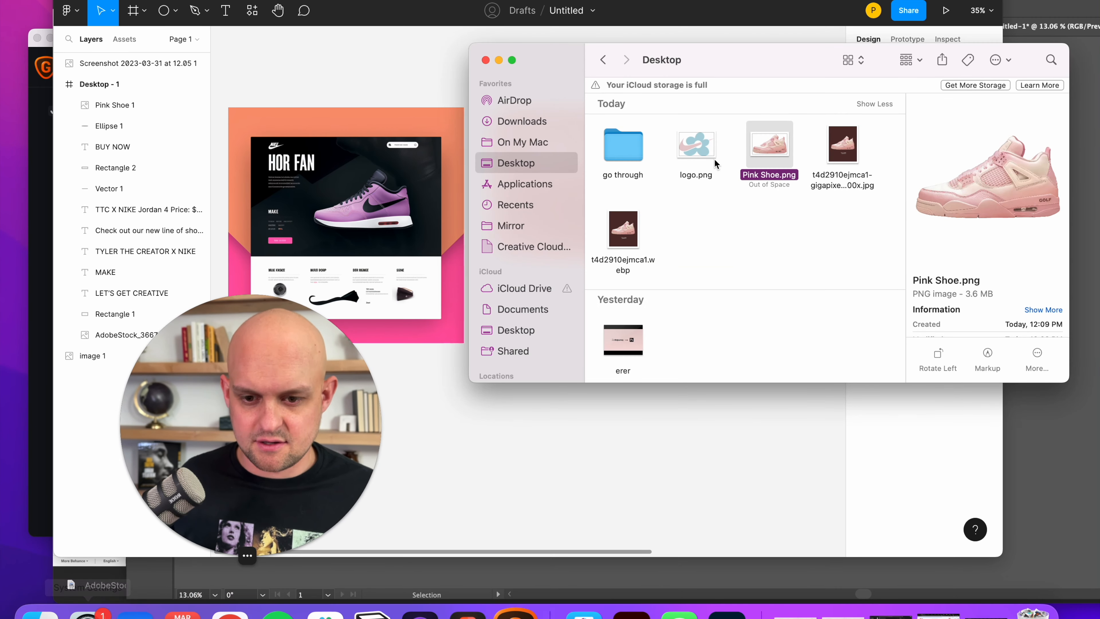
{"action": "left_click_drag", "start_coordinate": [696, 146], "coordinate": [589, 455]}
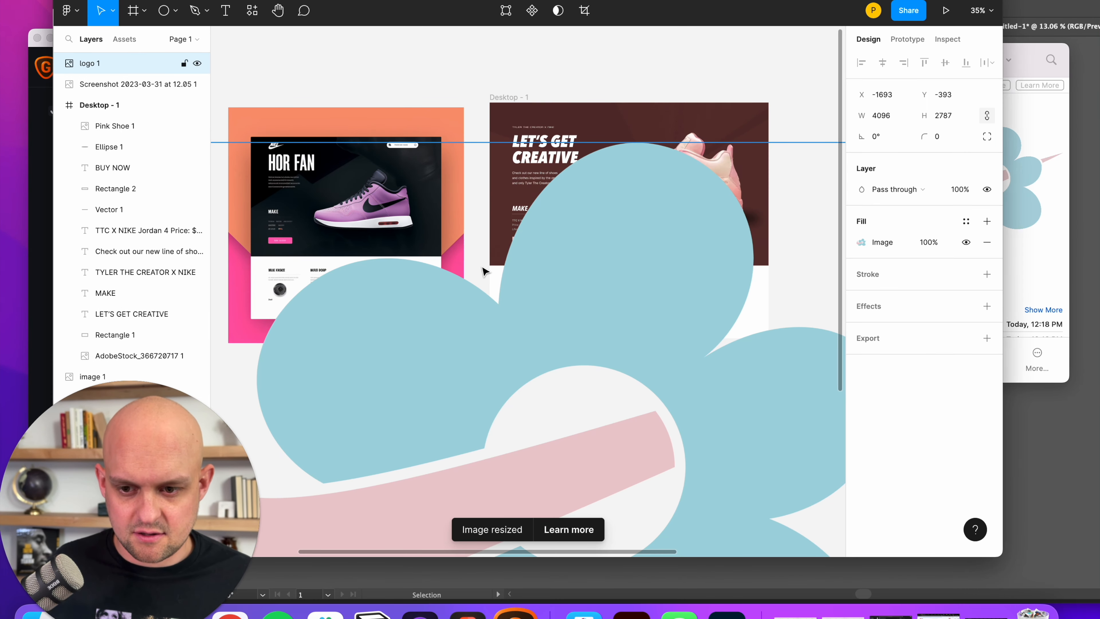
Scale the imported logo down to about 101 × 69 and place it above the tagline in the Desktop - 1 frame.
{"action": "left_click_drag", "start_coordinate": [468, 144], "coordinate": [535, 118]}
{"action": "left_click", "coordinate": [533, 71]}
{"action": "scroll", "coordinate": [515, 122], "scroll_direction": "up", "scroll_amount": 10}
{"action": "scroll", "coordinate": [520, 126], "scroll_direction": "down", "scroll_amount": 3}
{"action": "left_click", "coordinate": [522, 116]}
{"action": "left_click_drag", "start_coordinate": [502, 115], "coordinate": [489, 115]}
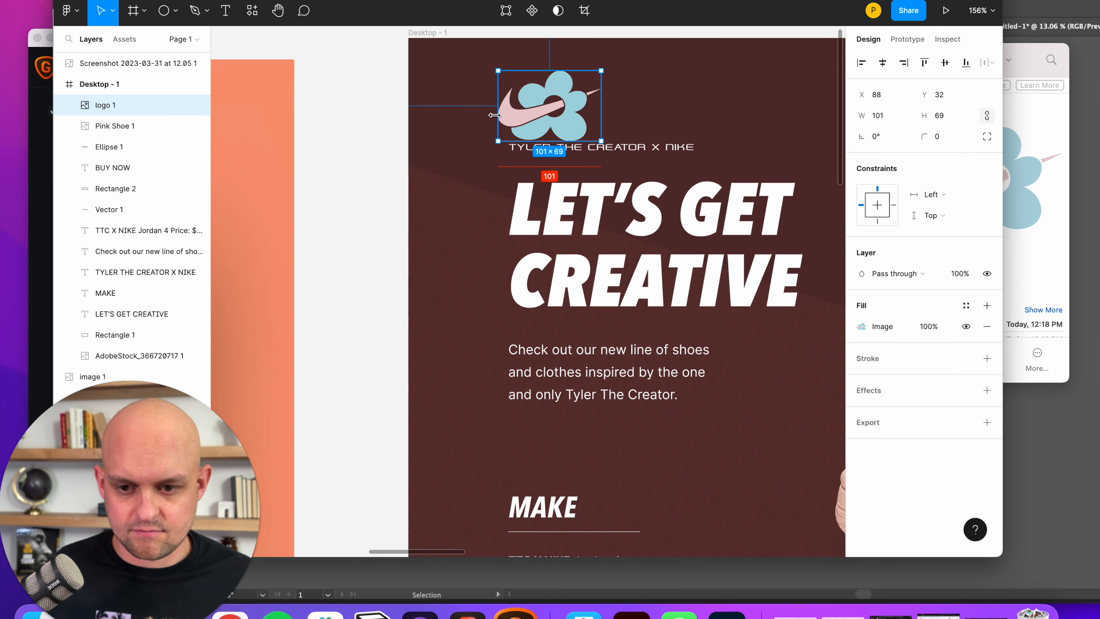
{"action": "left_click", "coordinate": [467, 111]}
Place the logo in the frame's upper-left corner at a size of about 62 × 43.
{"action": "left_click_drag", "start_coordinate": [563, 105], "coordinate": [481, 76]}
{"action": "left_click", "coordinate": [403, 126]}
{"action": "key", "text": "super+z"}
{"action": "key", "text": "super+z"}
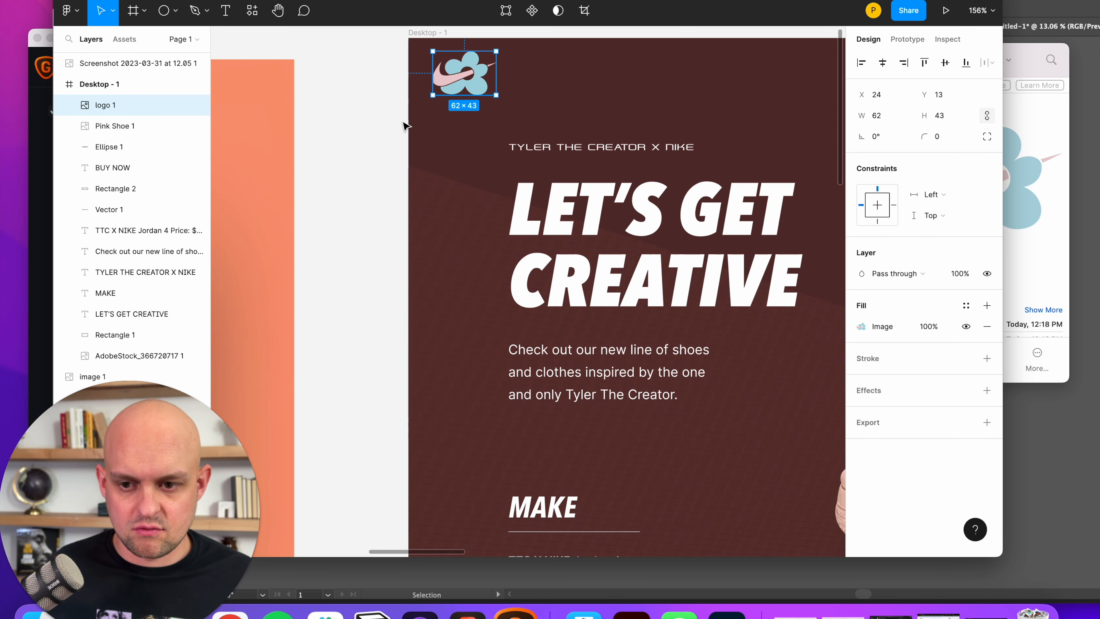
{"action": "left_click", "coordinate": [399, 123]}
{"action": "scroll", "coordinate": [400, 126], "scroll_direction": "down", "scroll_amount": 15}
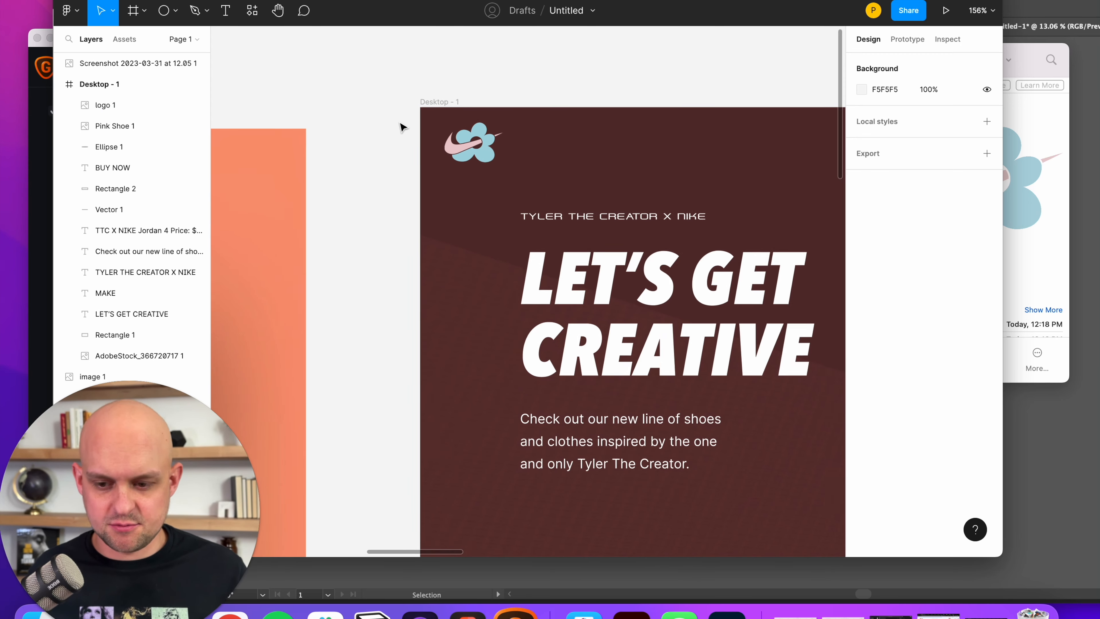
{"action": "scroll", "coordinate": [401, 127], "scroll_direction": "up", "scroll_amount": 10}
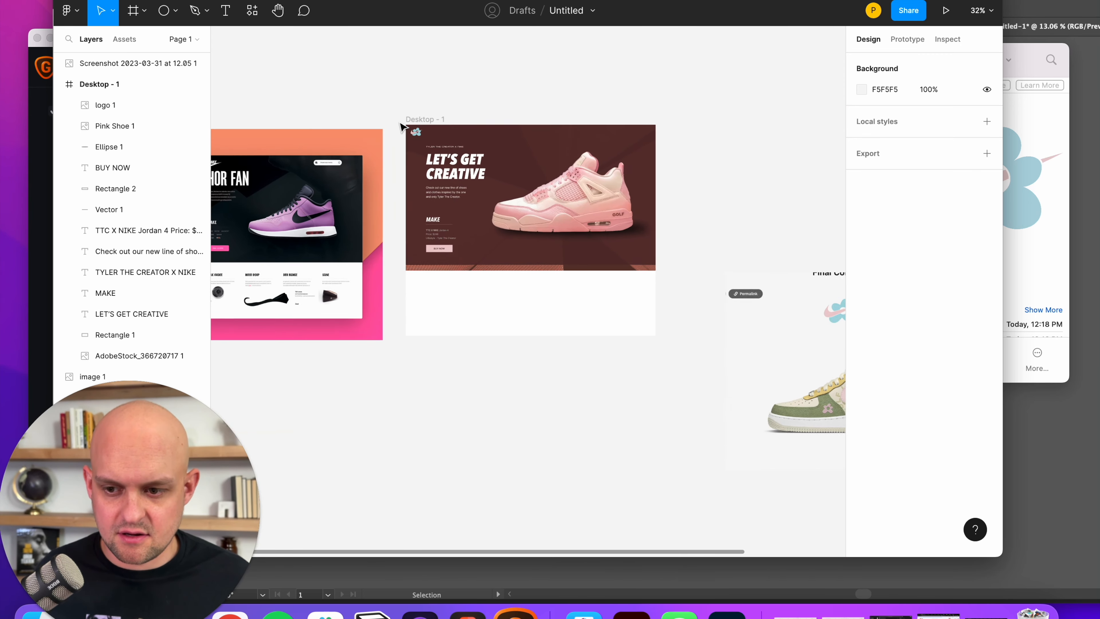
{"action": "scroll", "coordinate": [434, 137], "scroll_direction": "up", "scroll_amount": 10}
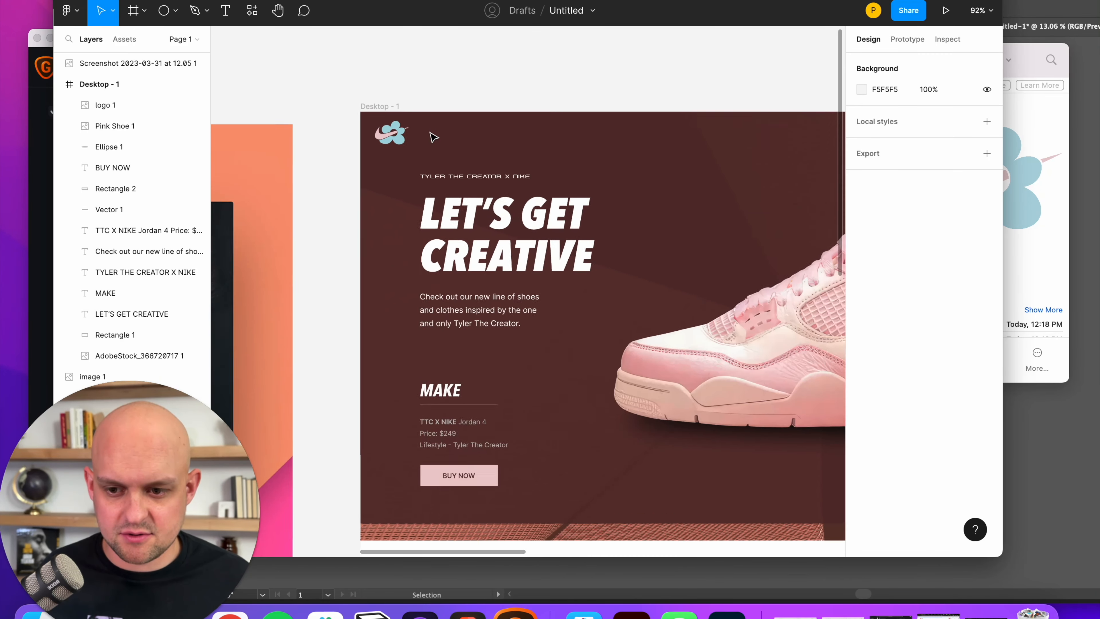
Move the logo to about X 98, Y 33 in line with the headline text, and scale it up slightly.
{"action": "left_click", "coordinate": [364, 160]}
{"action": "left_click_drag", "start_coordinate": [364, 161], "coordinate": [474, 181]}
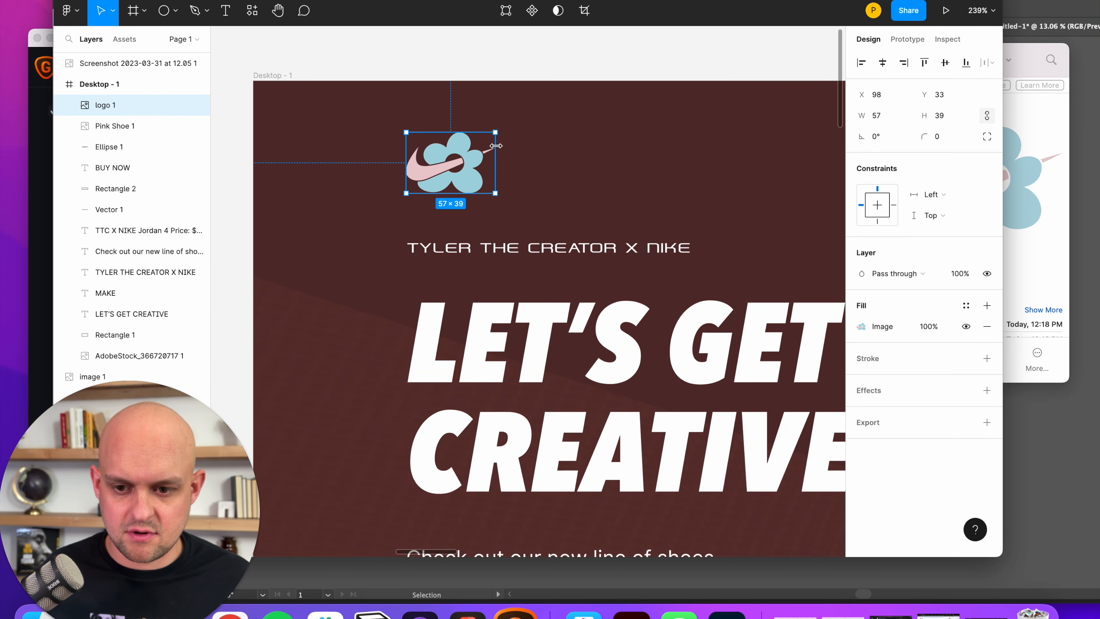
{"action": "left_click_drag", "start_coordinate": [496, 132], "coordinate": [516, 117]}
{"action": "left_click", "coordinate": [484, 87]}
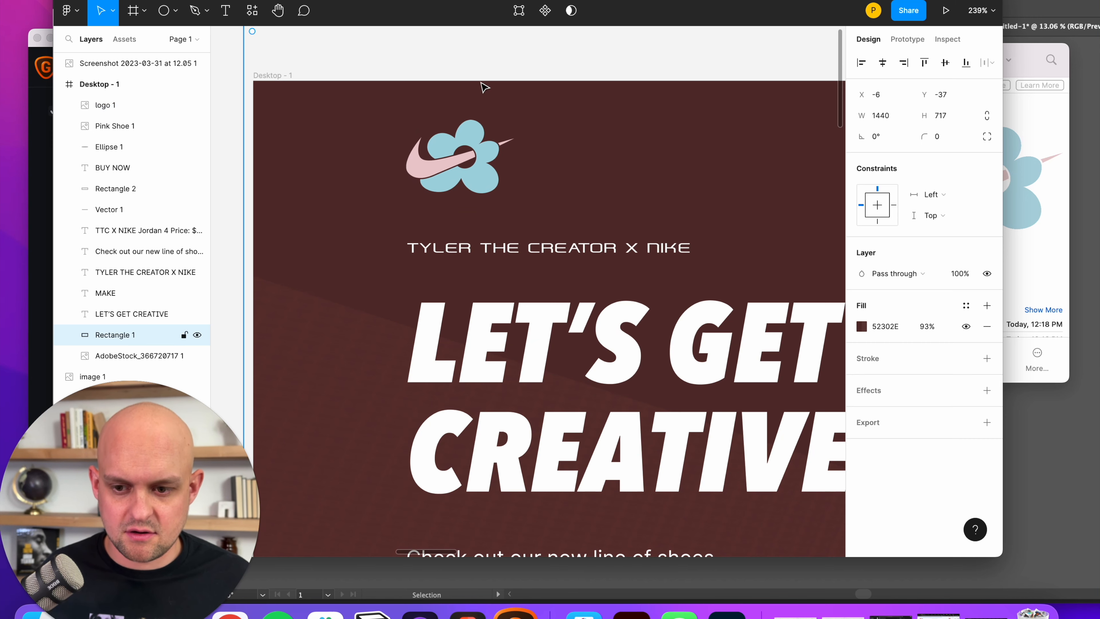
Duplicate the BUY NOW button with its label into the frame's upper-right corner, level with the logo.
{"action": "scroll", "coordinate": [484, 87], "scroll_direction": "down", "scroll_amount": 10}
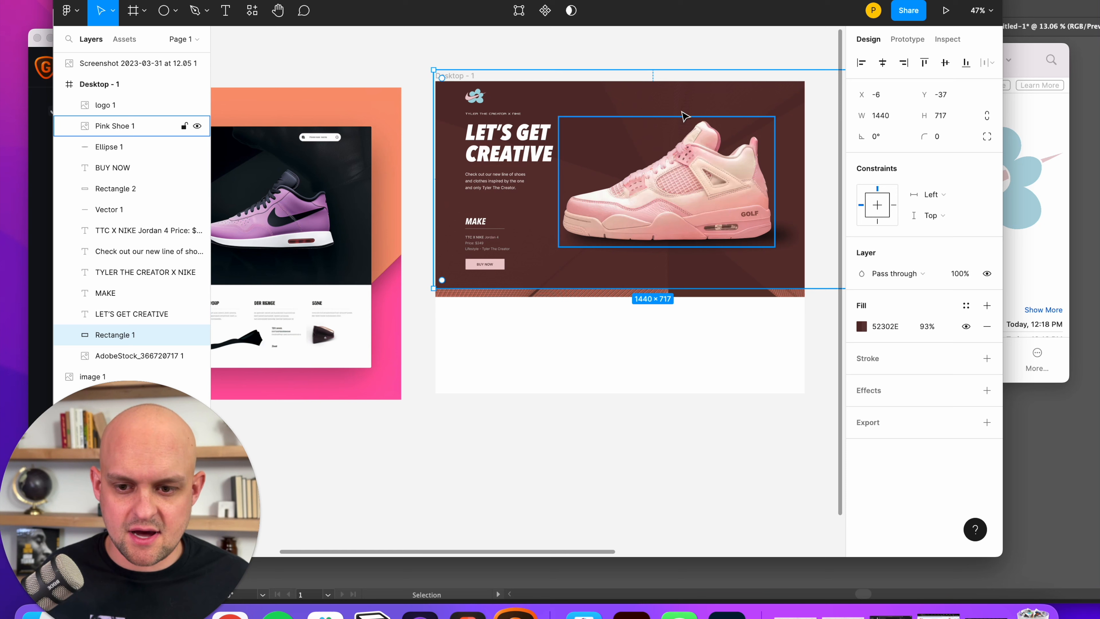
{"action": "left_click_drag", "start_coordinate": [545, 320], "coordinate": [785, 100]}
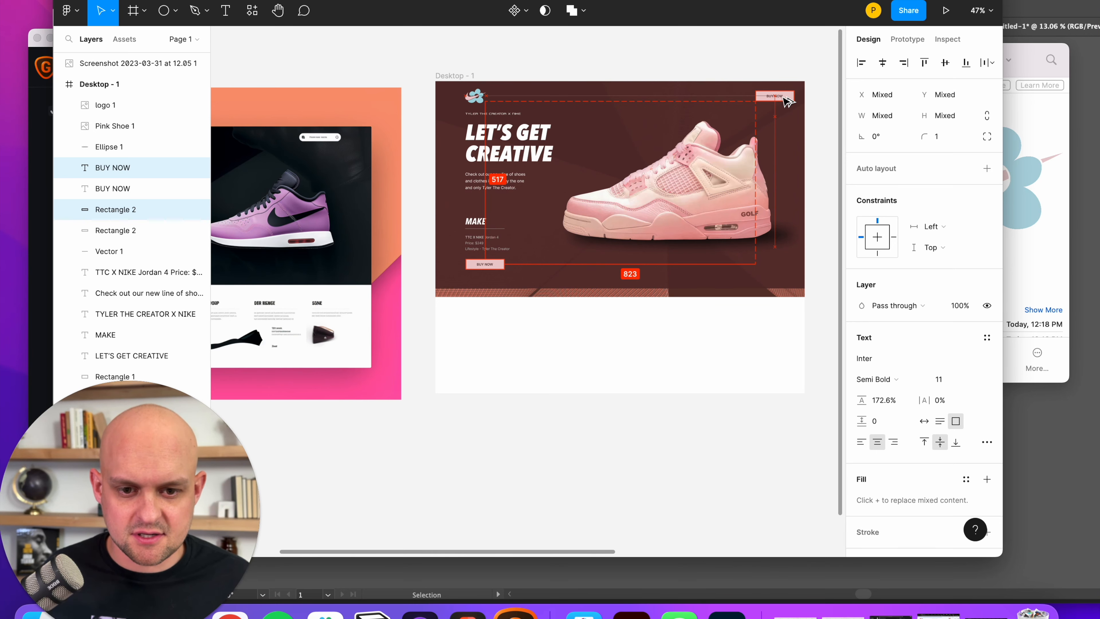
{"action": "left_click", "coordinate": [750, 61]}
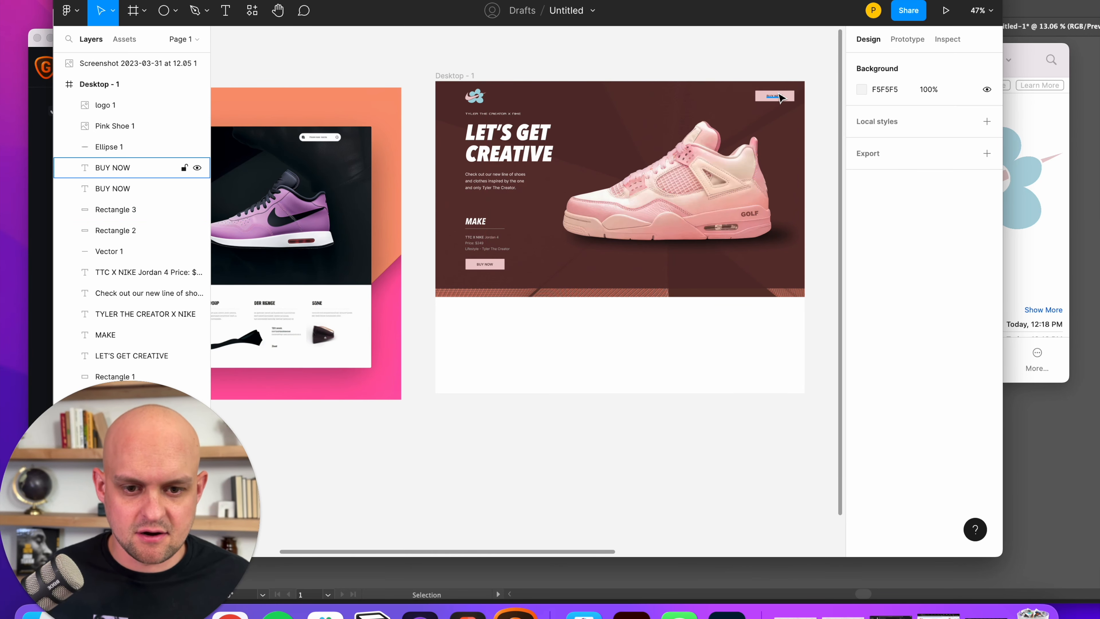
Duplicate the header button's BUY NOW text to the button's left and set its fill to FFFFFF.
{"action": "scroll", "coordinate": [780, 97], "scroll_direction": "up", "scroll_amount": 10}
{"action": "left_click_drag", "start_coordinate": [771, 109], "coordinate": [651, 108]}
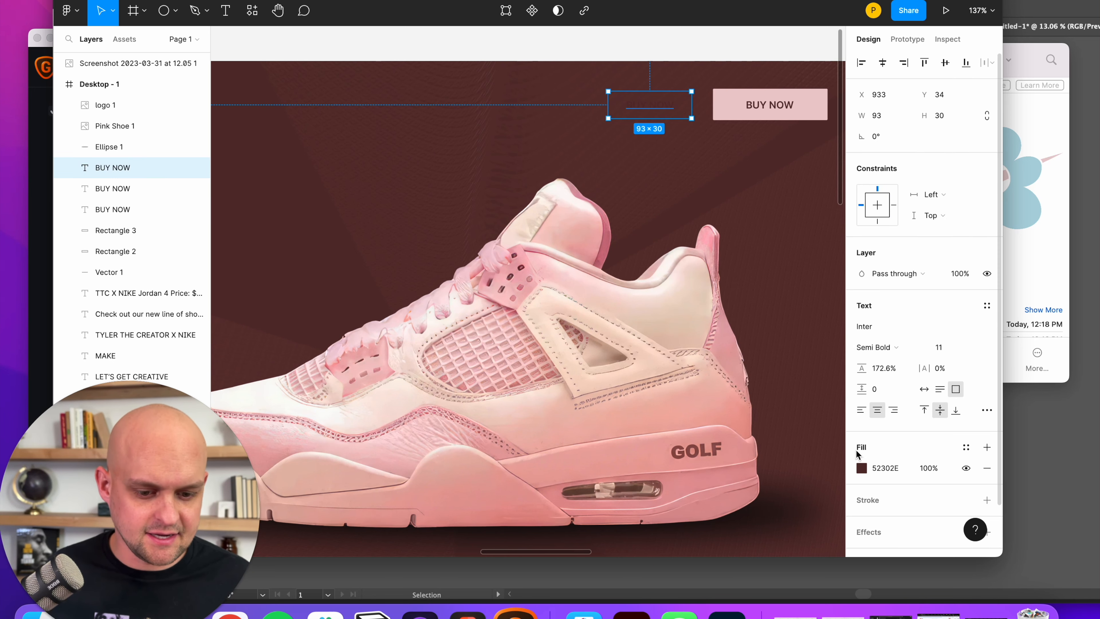
{"action": "left_click", "coordinate": [863, 468]}
{"action": "type", "text": "FFFFFF"}
{"action": "key", "text": "Return"}
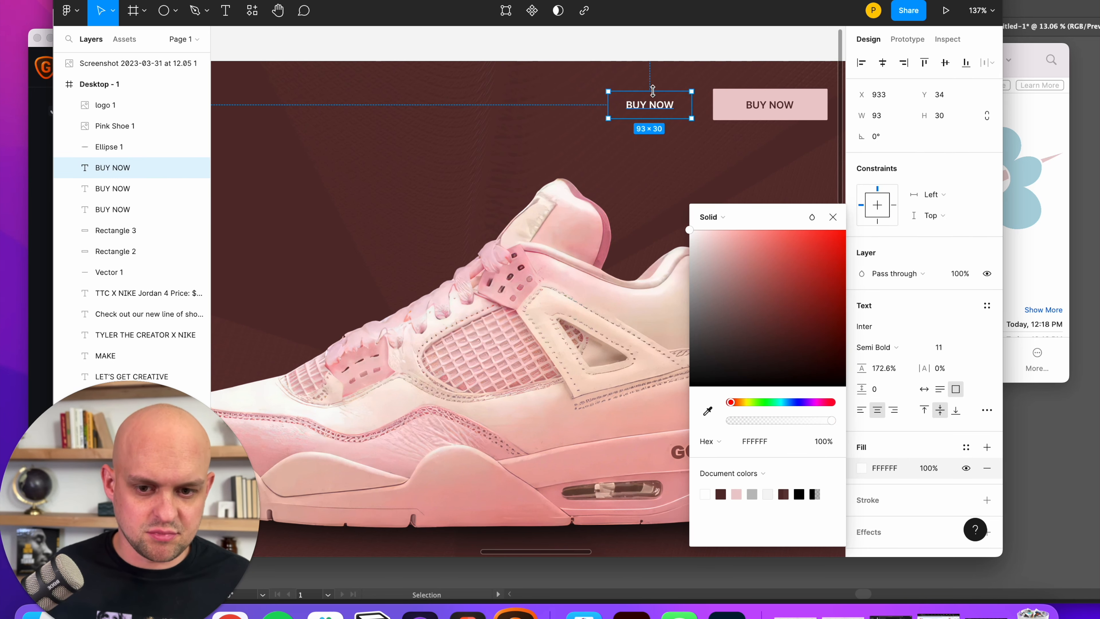
Change the white BUY NOW text beside the header button to LINK.
{"action": "double_click", "coordinate": [662, 111]}
{"action": "type", "text": "LI"}
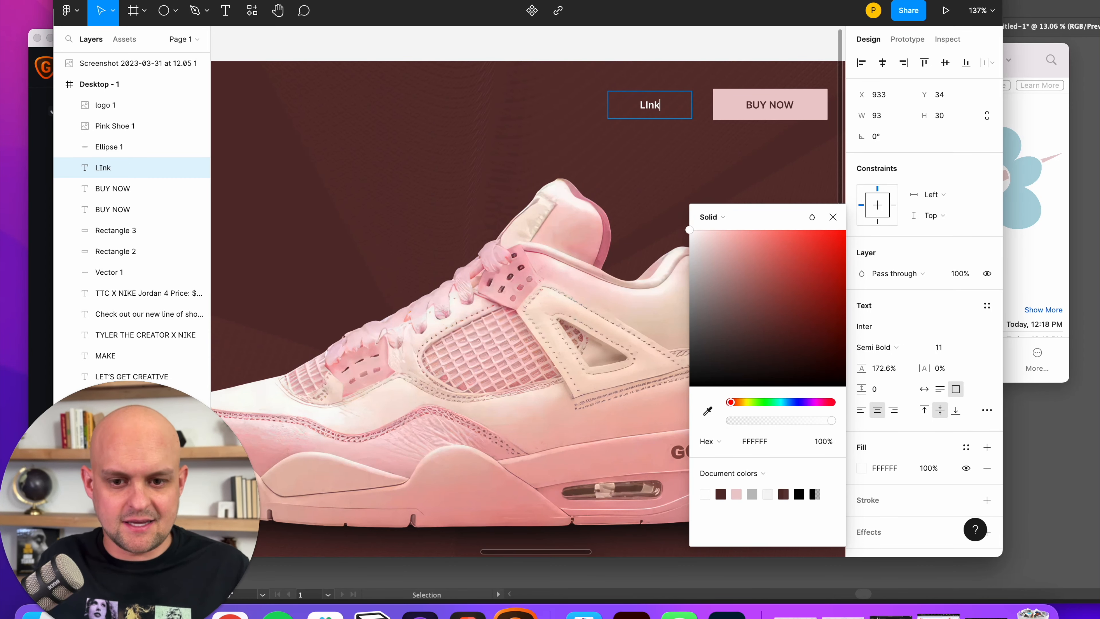
{"action": "type", "text": "NK"}
{"action": "key", "text": "Escape"}
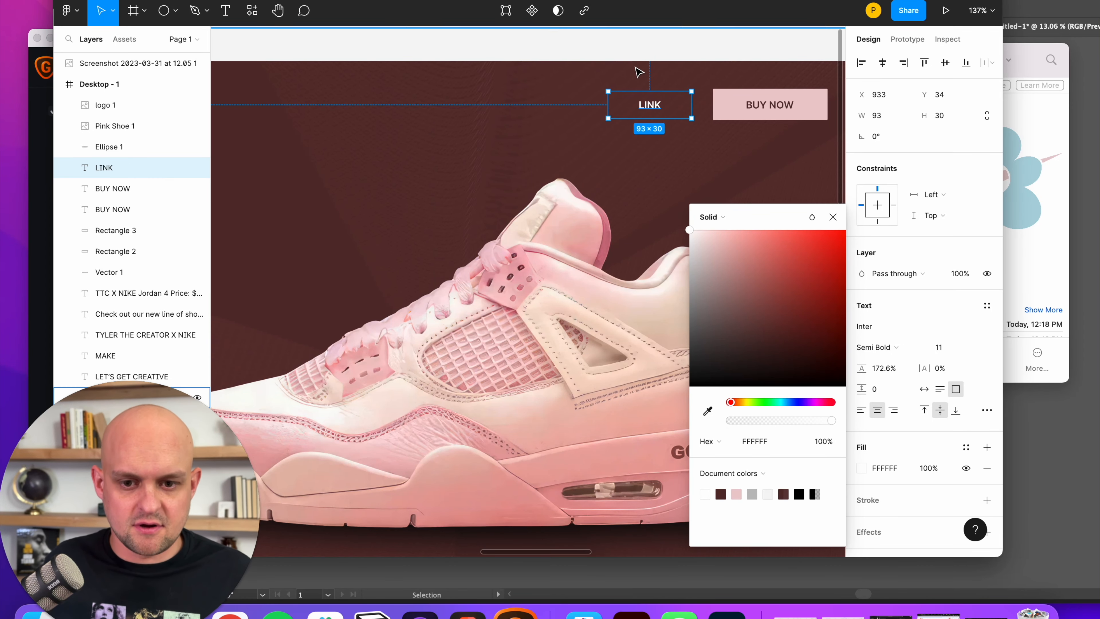
Duplicate the LINK text leftward along the header at equal spacing until there are four LINK items.
{"action": "left_click_drag", "start_coordinate": [650, 107], "coordinate": [545, 108]}
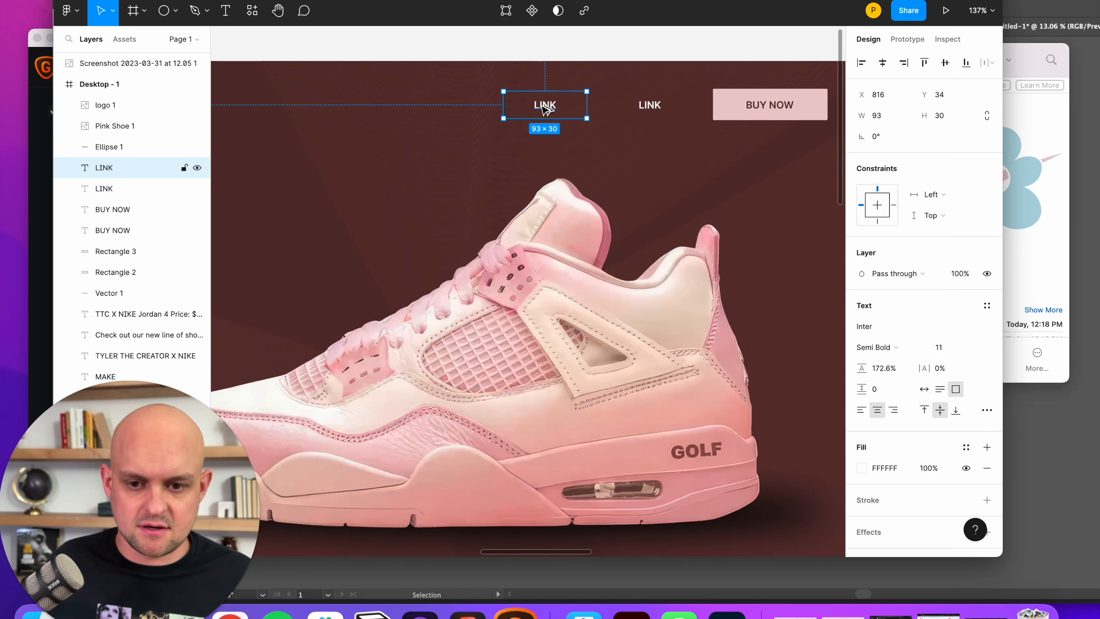
{"action": "key", "text": "super+d"}
{"action": "key", "text": "super+d"}
{"action": "left_click", "coordinate": [544, 56]}
Adjust the lower edge of the dark hero background image so it measures about 2028 × 689.
{"action": "scroll", "coordinate": [545, 55], "scroll_direction": "down", "scroll_amount": 10}
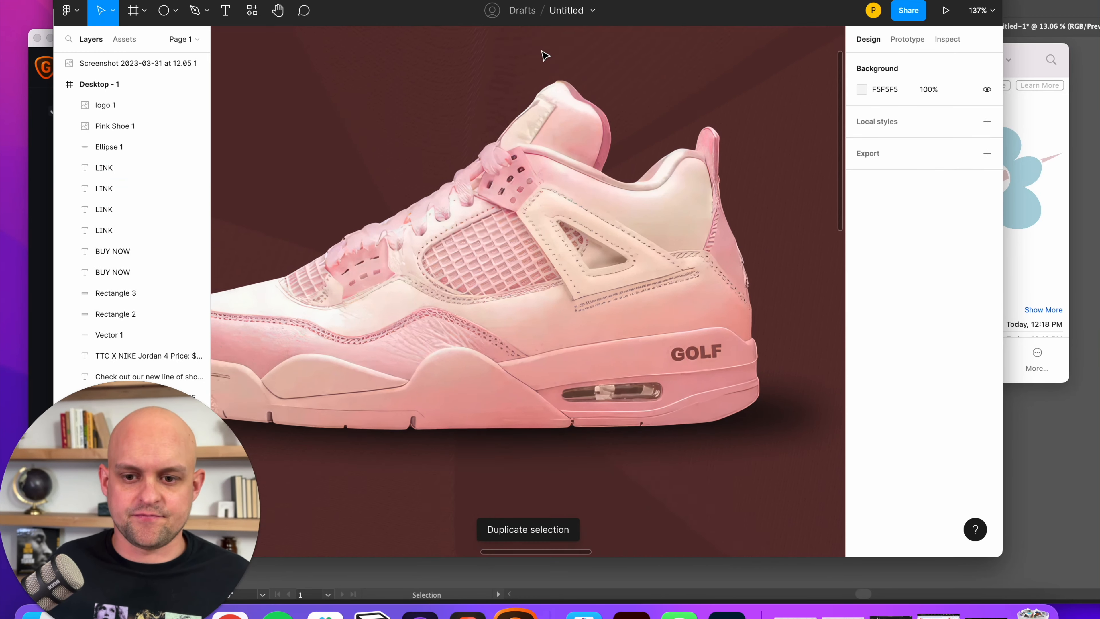
{"action": "scroll", "coordinate": [531, 122], "scroll_direction": "left", "scroll_amount": 5}
{"action": "left_click", "coordinate": [569, 265]}
{"action": "left_click_drag", "start_coordinate": [559, 286], "coordinate": [561, 277]}
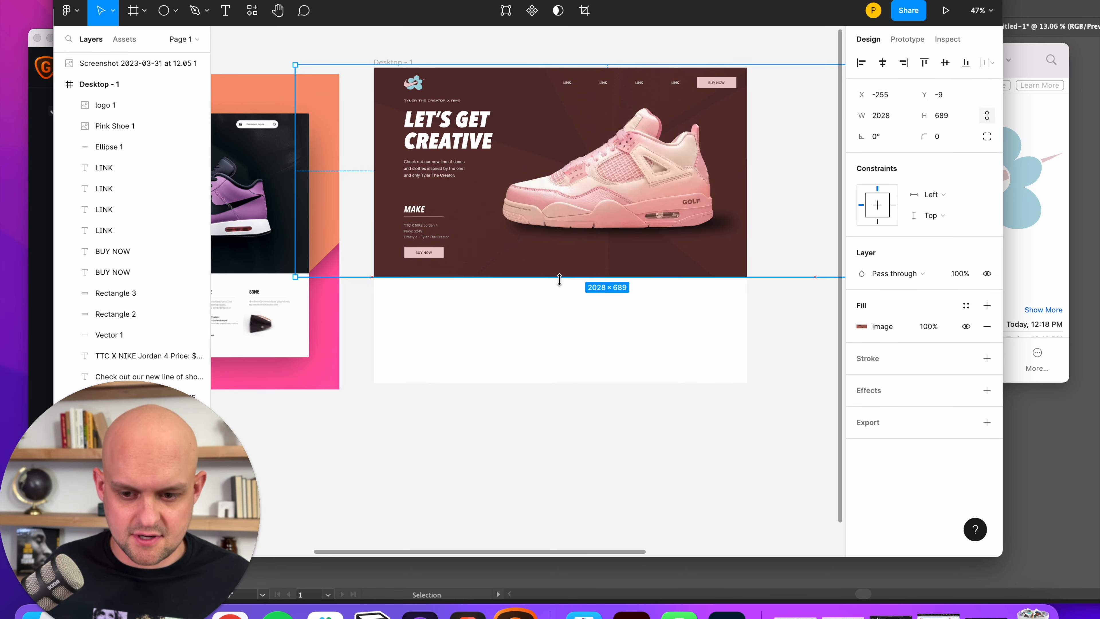
{"action": "left_click", "coordinate": [594, 315]}
Duplicate the MAKE heading into the white area below the hero at X 98, Y 750 and set its fill to 000000.
{"action": "scroll", "coordinate": [594, 314], "scroll_direction": "left", "scroll_amount": 5}
{"action": "scroll", "coordinate": [594, 314], "scroll_direction": "up", "scroll_amount": 3}
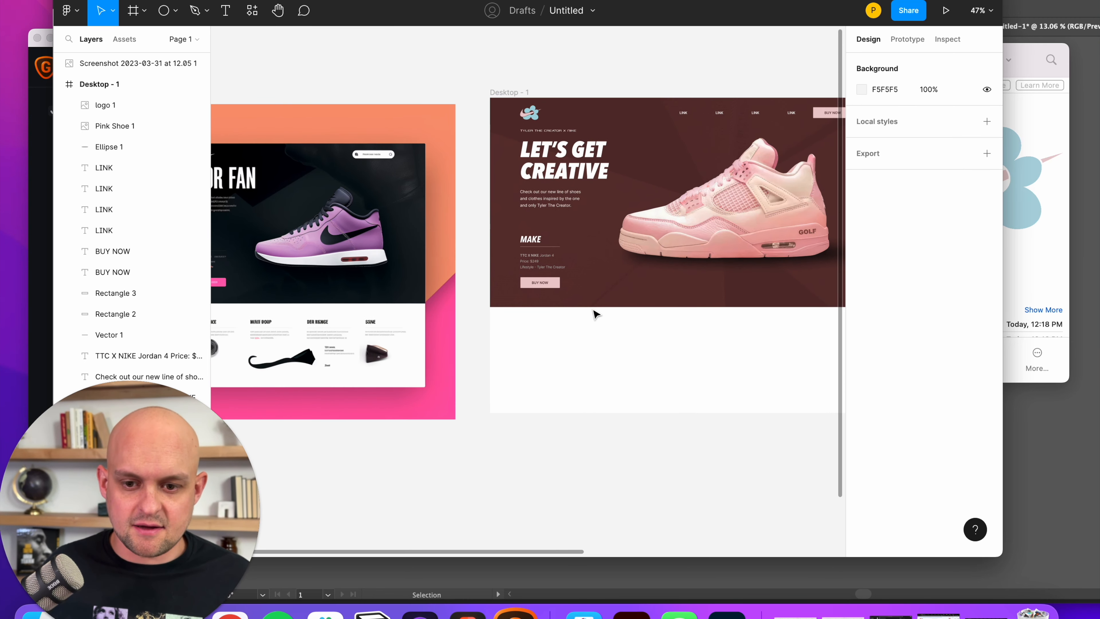
{"action": "scroll", "coordinate": [595, 314], "scroll_direction": "left", "scroll_amount": 5}
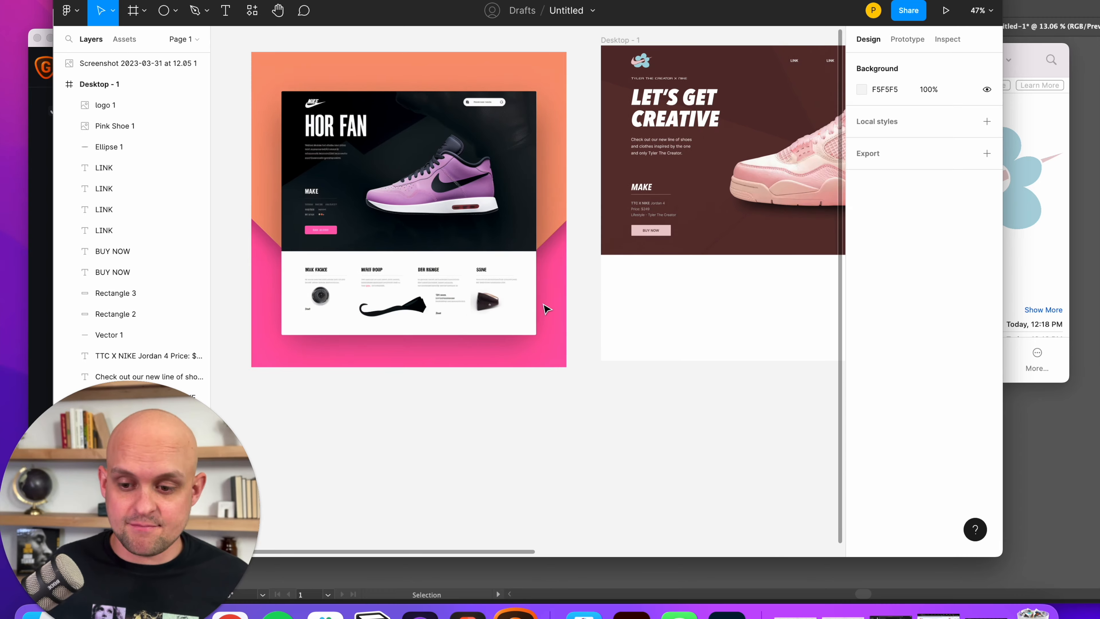
{"action": "scroll", "coordinate": [293, 258], "scroll_direction": "up", "scroll_amount": 10}
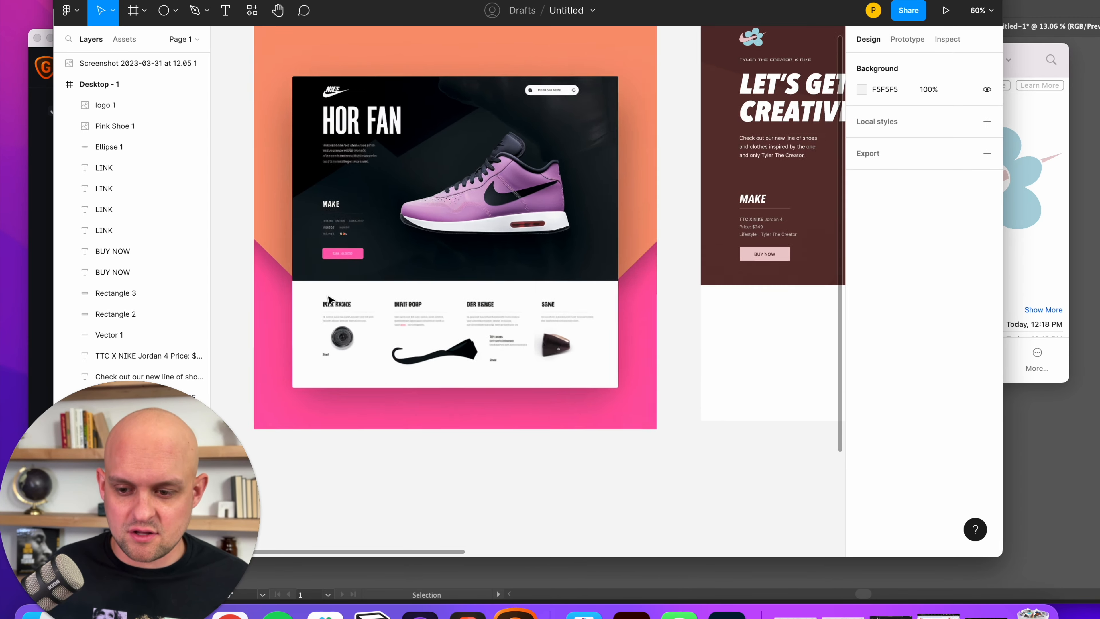
{"action": "scroll", "coordinate": [329, 299], "scroll_direction": "down", "scroll_amount": 10}
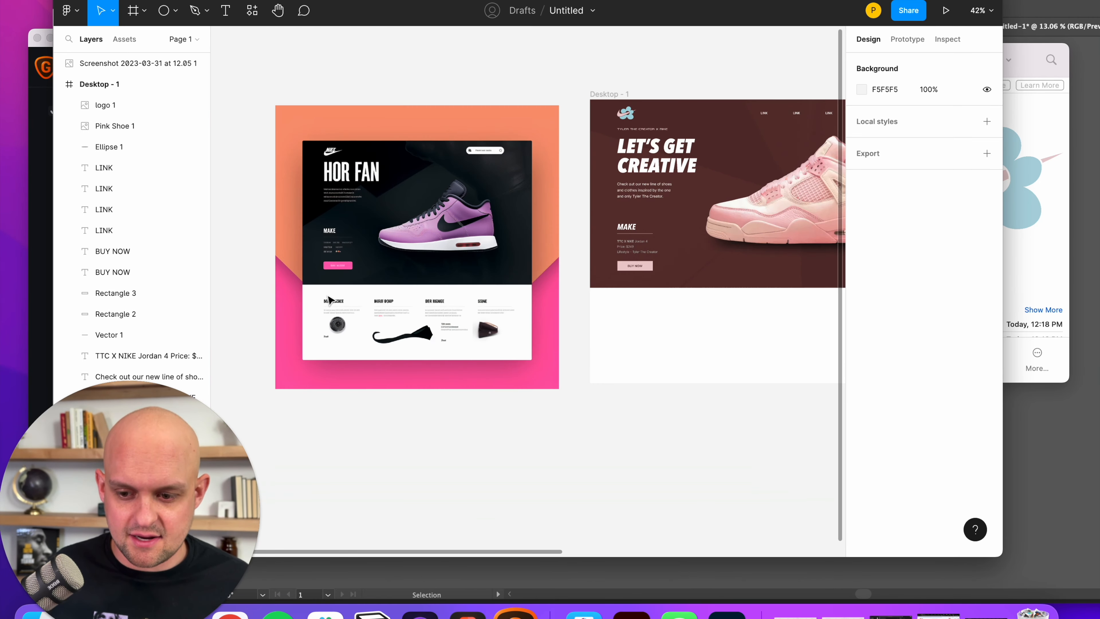
{"action": "scroll", "coordinate": [631, 302], "scroll_direction": "right", "scroll_amount": 3}
{"action": "scroll", "coordinate": [631, 302], "scroll_direction": "down", "scroll_amount": 2}
{"action": "left_click_drag", "start_coordinate": [547, 162], "coordinate": [546, 252]}
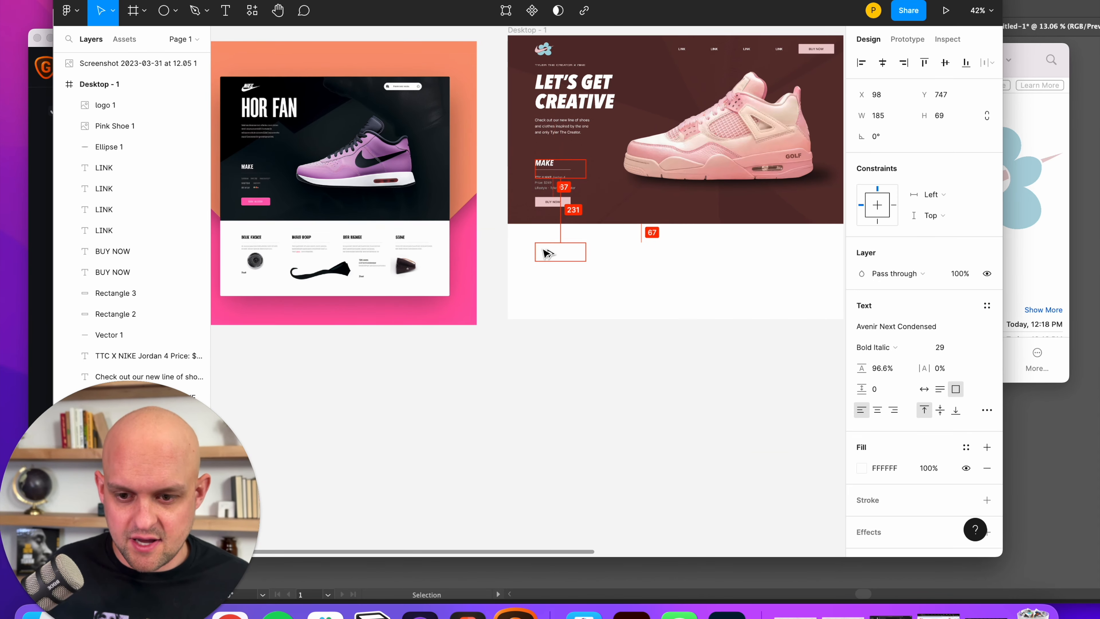
{"action": "left_click", "coordinate": [862, 469]}
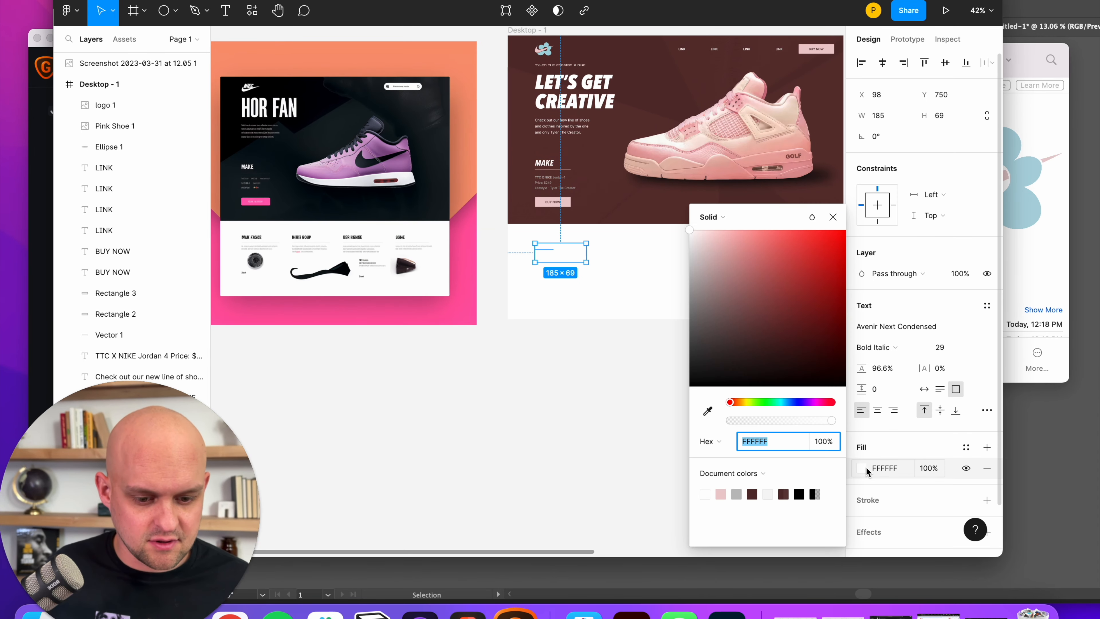
{"action": "left_click", "coordinate": [769, 282]}
{"action": "left_click_drag", "start_coordinate": [768, 283], "coordinate": [661, 403]}
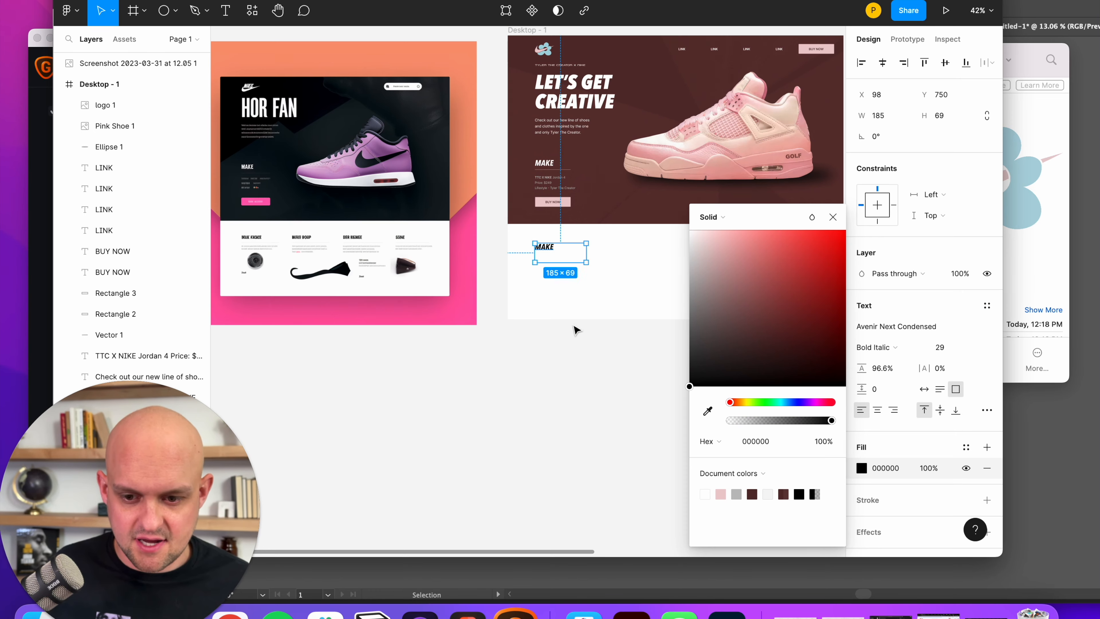
{"action": "scroll", "coordinate": [576, 330], "scroll_direction": "up", "scroll_amount": 1}
{"action": "scroll", "coordinate": [576, 329], "scroll_direction": "down", "scroll_amount": 1}
{"action": "scroll", "coordinate": [575, 328], "scroll_direction": "down", "scroll_amount": 5}
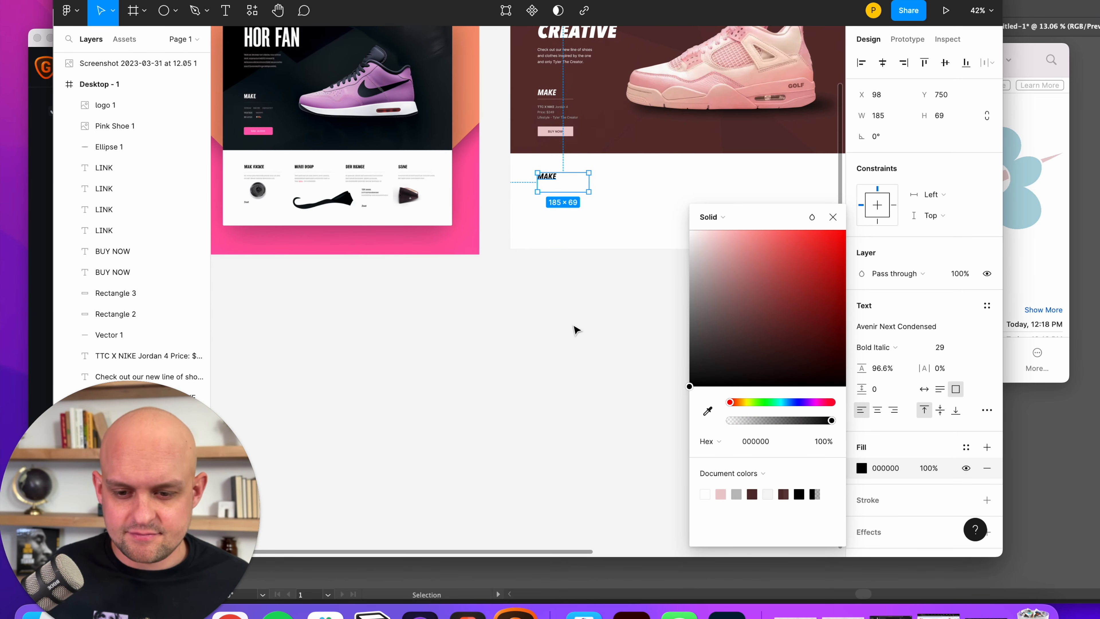
{"action": "scroll", "coordinate": [576, 327], "scroll_direction": "up", "scroll_amount": 5}
{"action": "scroll", "coordinate": [575, 209], "scroll_direction": "up", "scroll_amount": 5}
{"action": "scroll", "coordinate": [575, 209], "scroll_direction": "right", "scroll_amount": 3}
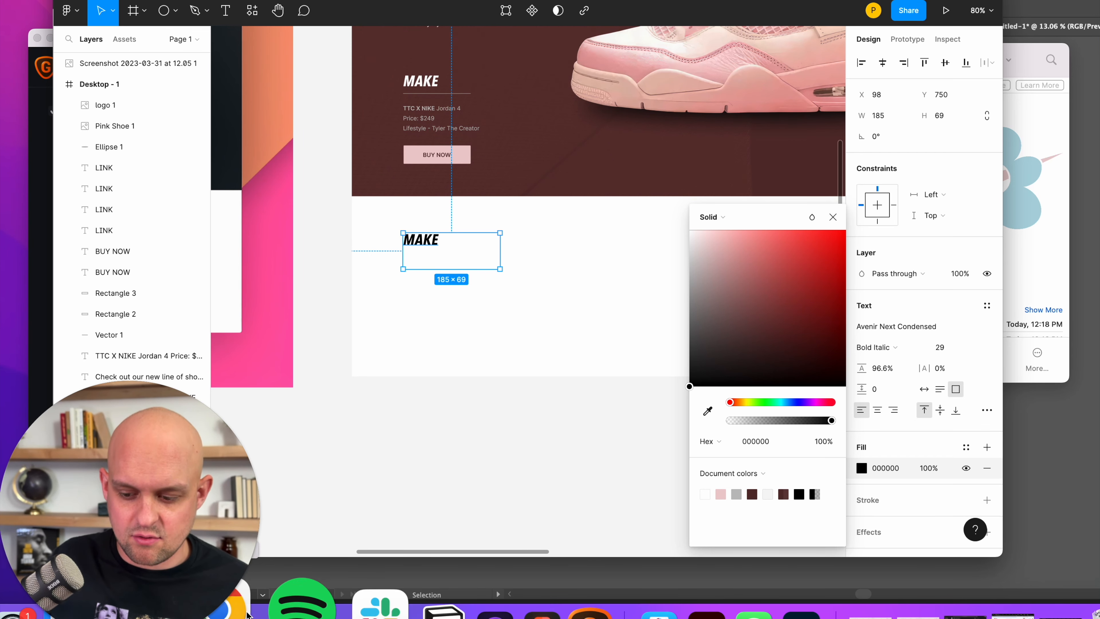
Switch to the browser and save the TTC x Nike print sherpa jacket image from the Twitter post.
{"action": "key", "text": "super+Tab"}
{"action": "key", "text": "super+Tab"}
{"action": "key", "text": "super+Tab"}
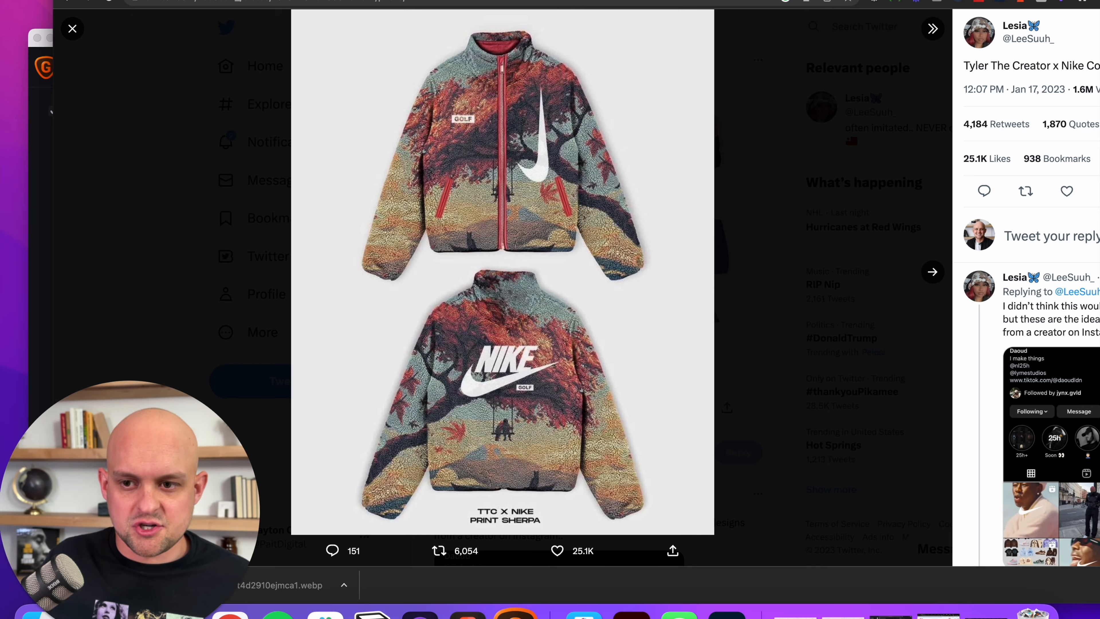
{"action": "right_click", "coordinate": [537, 110]}
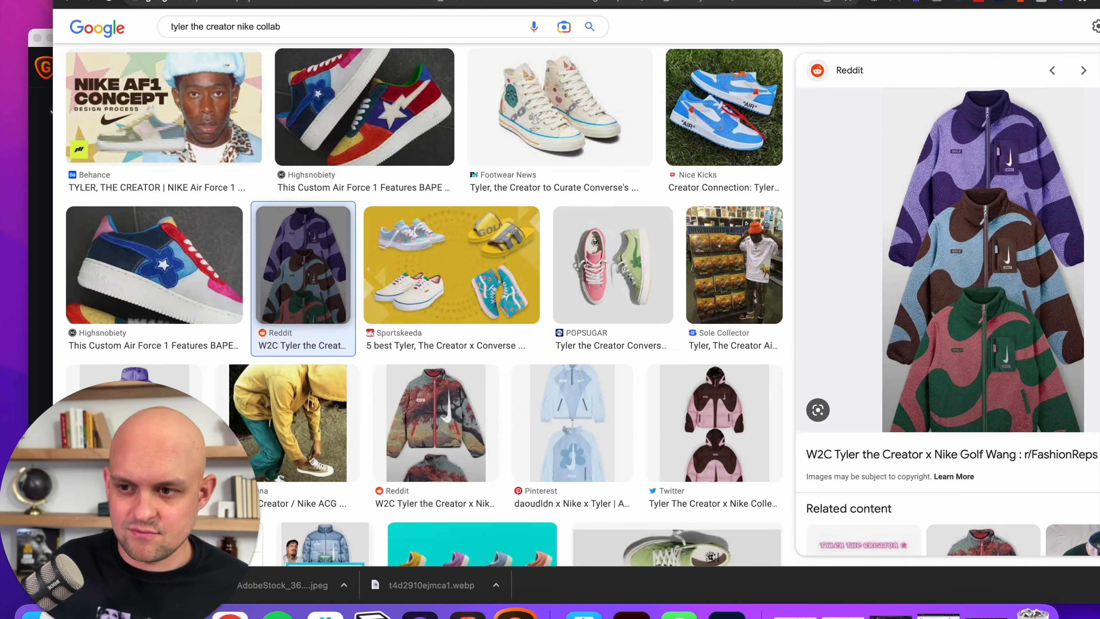
Open the pink and green golf jacket in the Google image results and save its image.
{"action": "scroll", "coordinate": [303, 304], "scroll_direction": "up", "scroll_amount": 10}
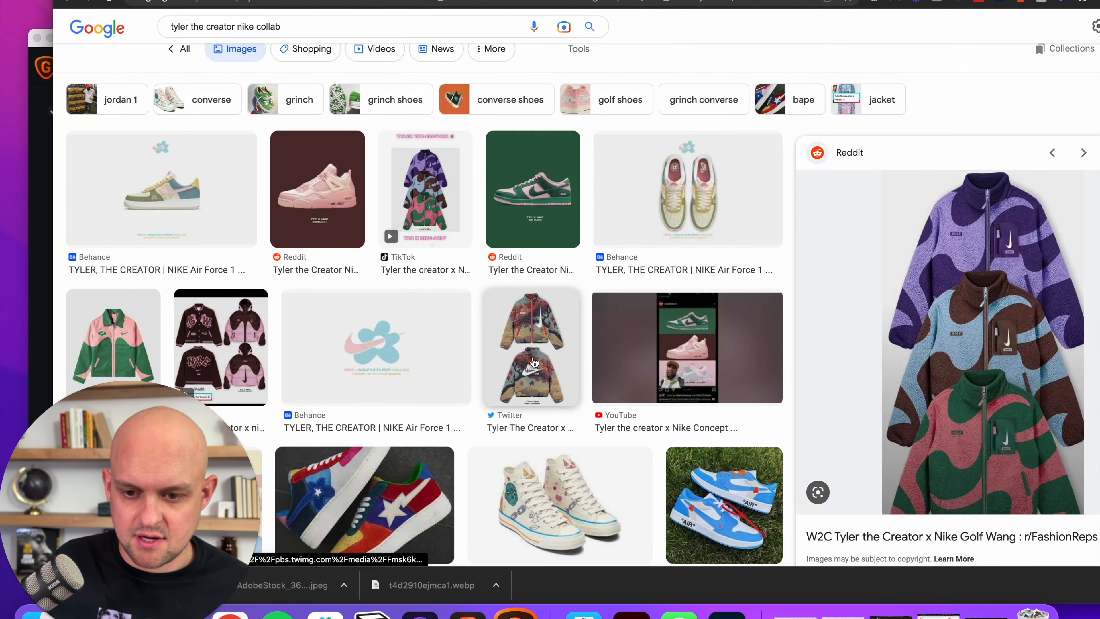
{"action": "left_click", "coordinate": [114, 343]}
{"action": "left_click", "coordinate": [817, 409]}
{"action": "right_click", "coordinate": [812, 257]}
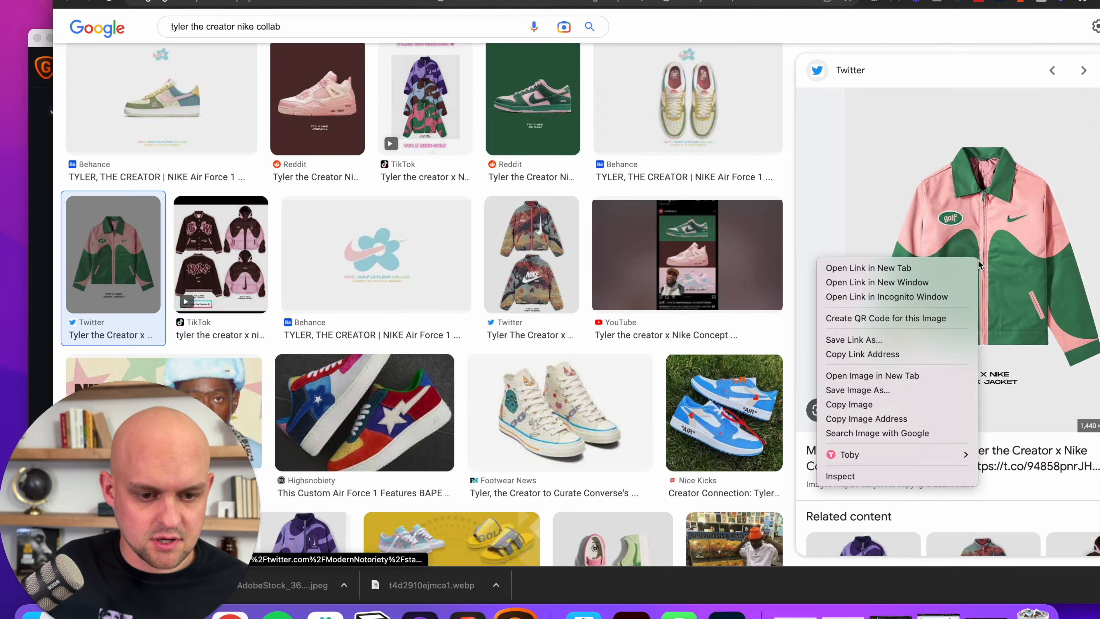
{"action": "left_click", "coordinate": [848, 388]}
Open the purple flower puffer jacket further down the image results and save its image.
{"action": "scroll", "coordinate": [163, 231], "scroll_direction": "down", "scroll_amount": 8}
{"action": "left_click", "coordinate": [163, 230]}
{"action": "right_click", "coordinate": [817, 217]}
{"action": "left_click", "coordinate": [895, 352]}
Switch to Topaz Gigapixel AI and open the three saved jacket images from the Desktop folder.
{"action": "left_click", "coordinate": [511, 594]}
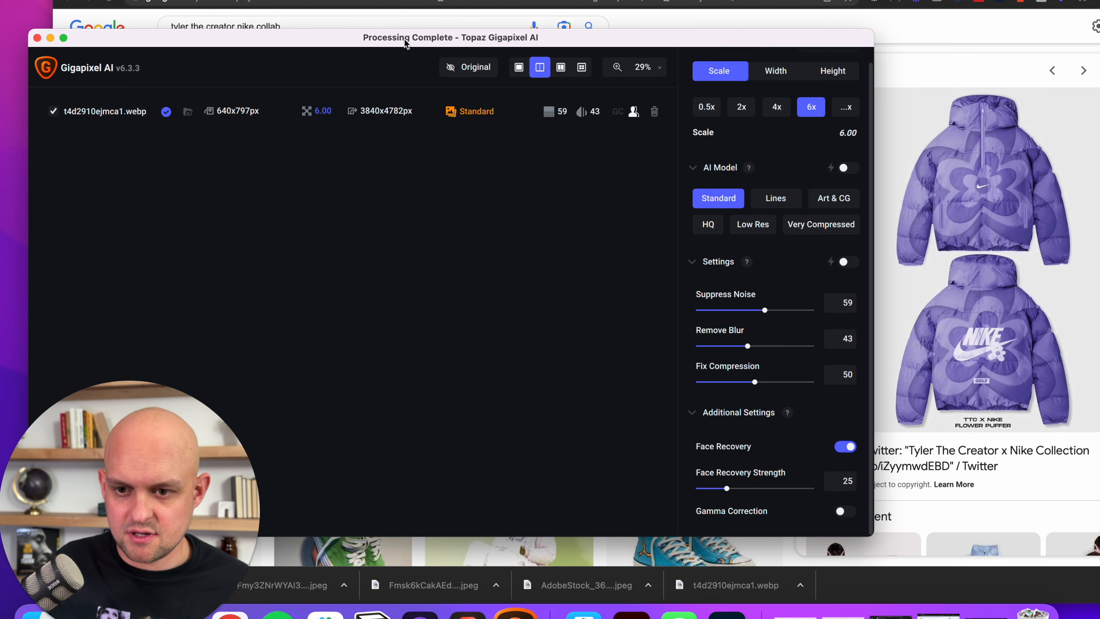
{"action": "left_click_drag", "start_coordinate": [405, 42], "coordinate": [545, 47]}
{"action": "left_click", "coordinate": [103, 0]}
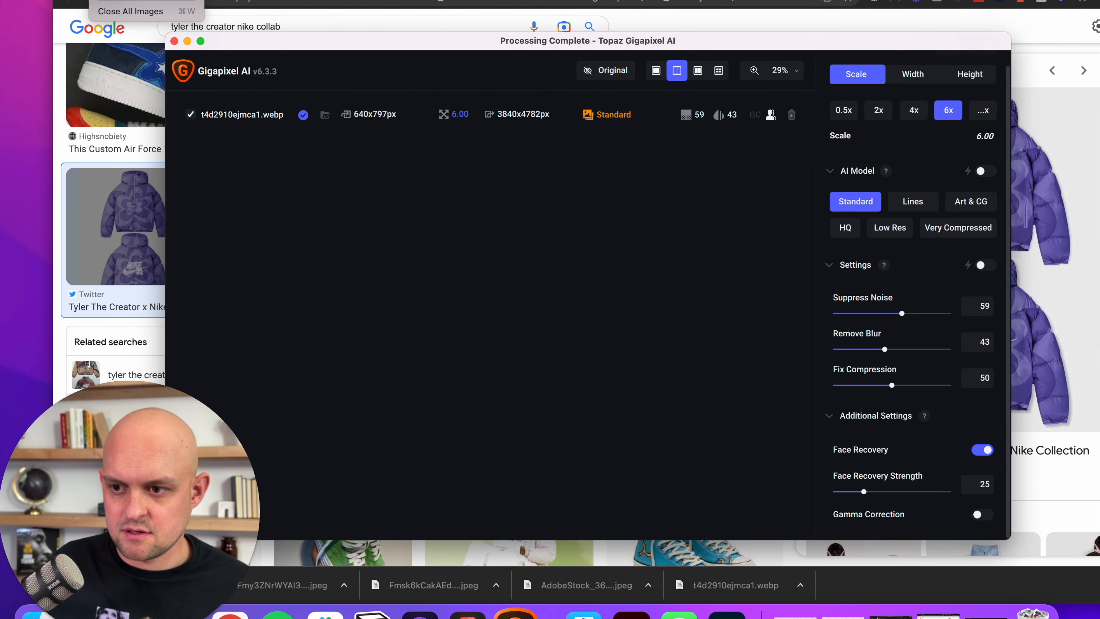
{"action": "left_click", "coordinate": [113, 0]}
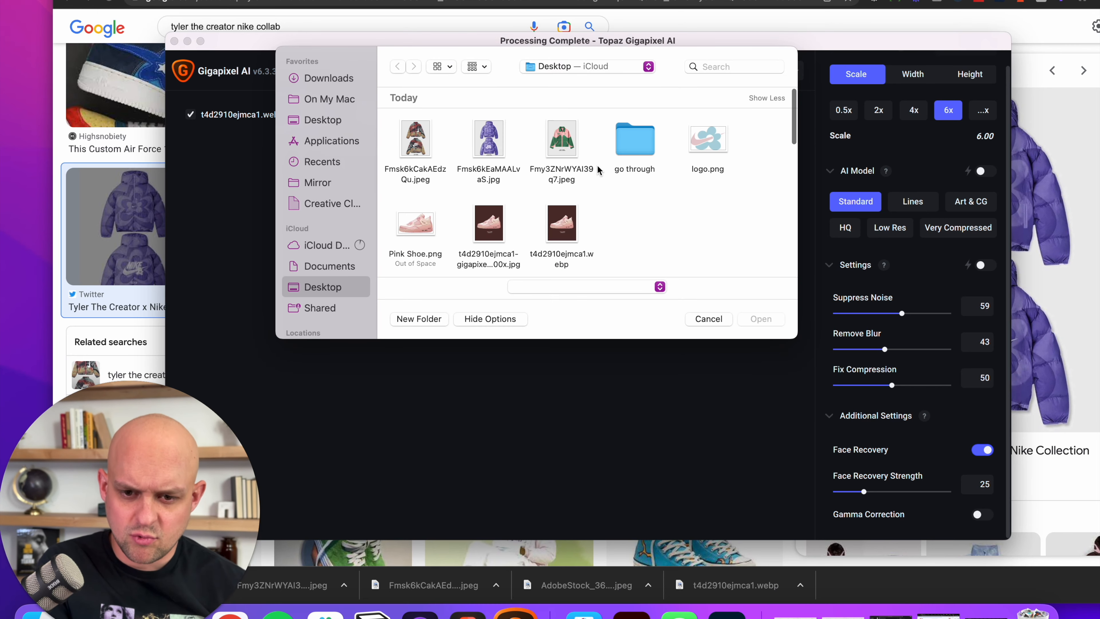
{"action": "left_click_drag", "start_coordinate": [594, 153], "coordinate": [387, 152]}
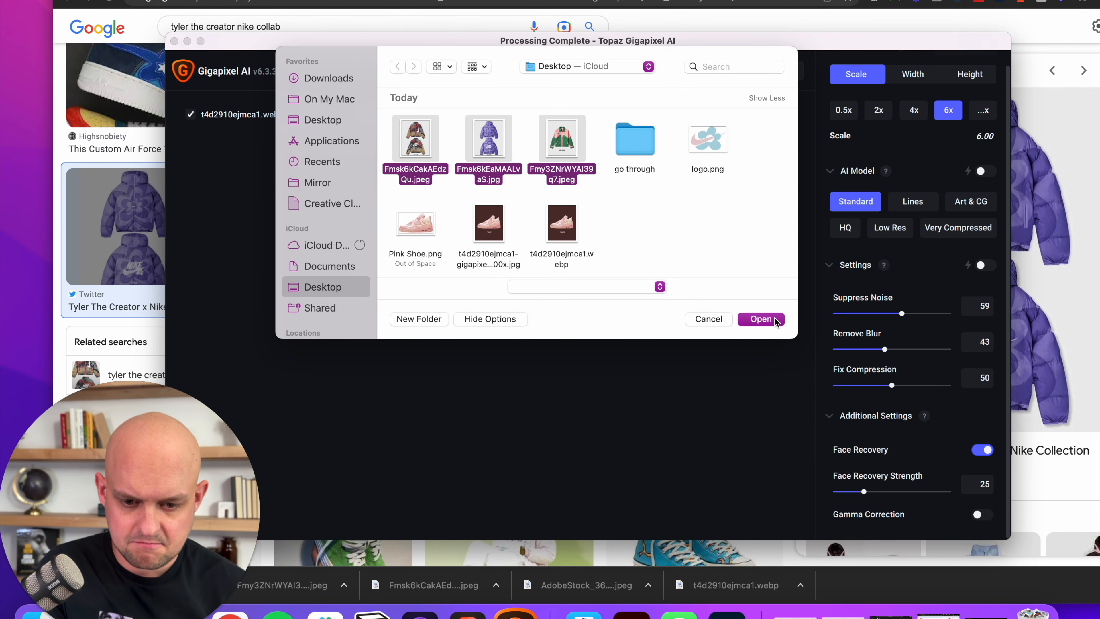
{"action": "left_click", "coordinate": [761, 319]}
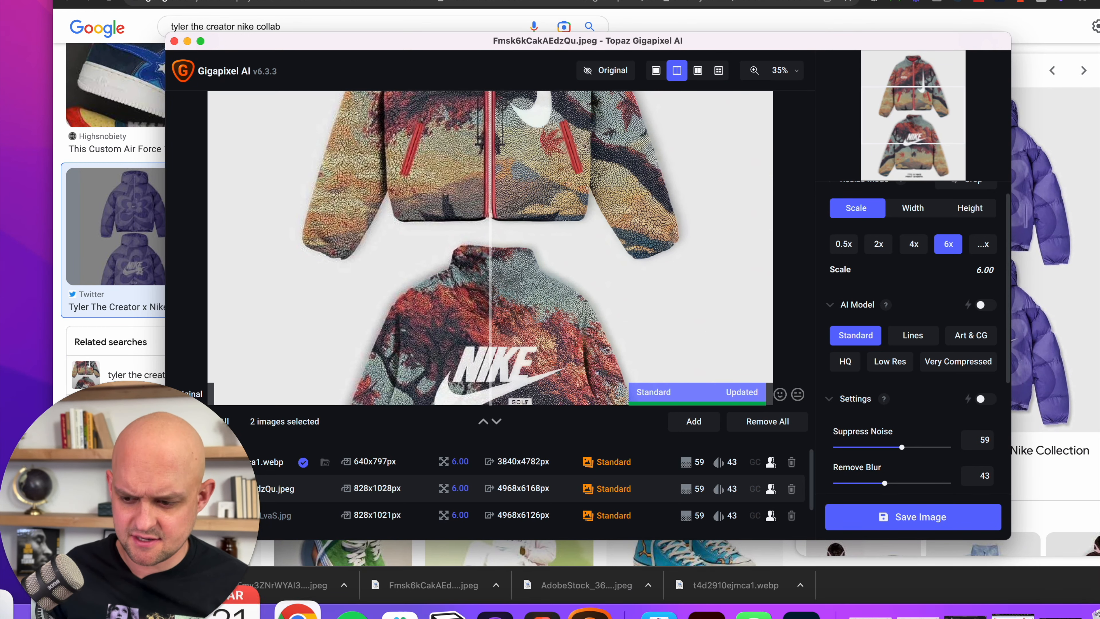
Check the print sherpa jacket's upscaled preview around the NIKE logo and save it at 6x with the Standard model, preserving source format and directory.
{"action": "left_click", "coordinate": [118, 613]}
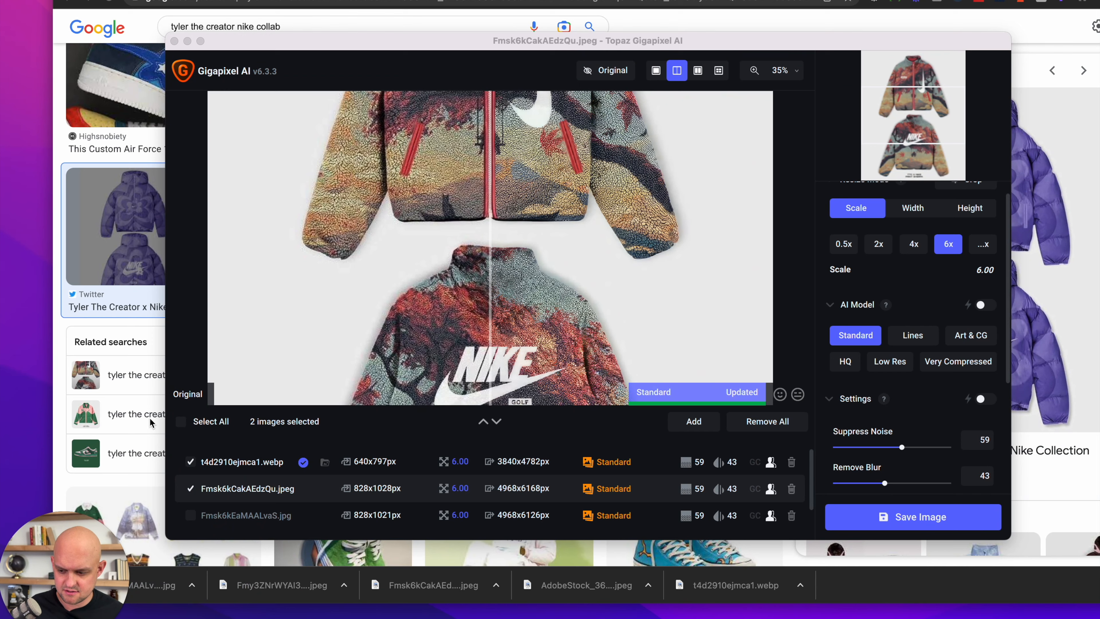
{"action": "scroll", "coordinate": [515, 304], "scroll_direction": "up", "scroll_amount": 5}
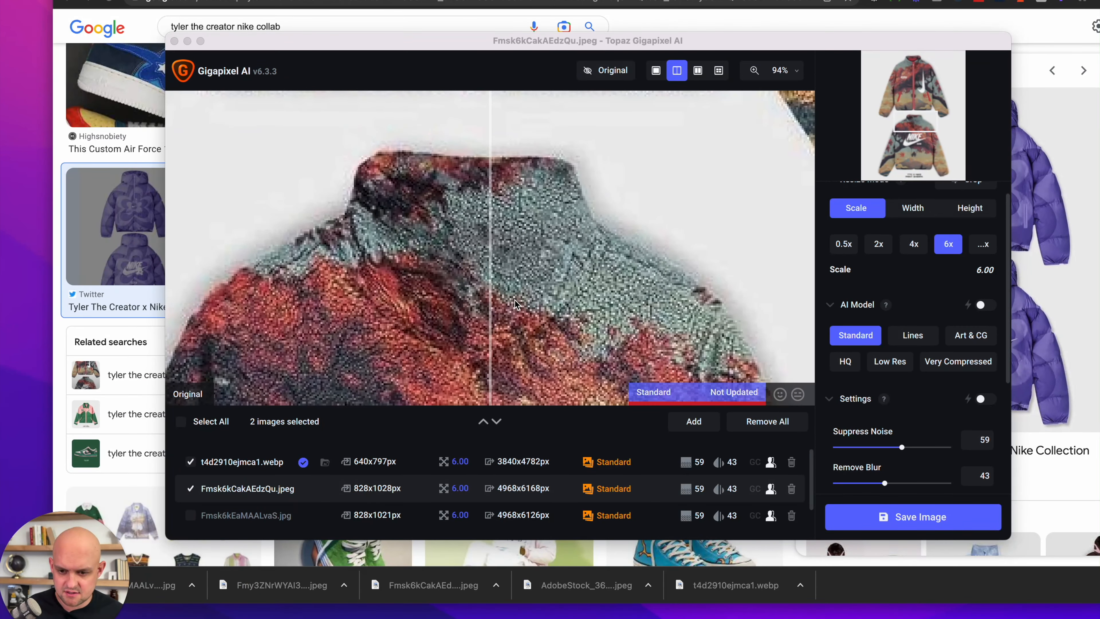
{"action": "left_click_drag", "start_coordinate": [515, 303], "coordinate": [555, 174]}
{"action": "left_click_drag", "start_coordinate": [567, 310], "coordinate": [551, 230]}
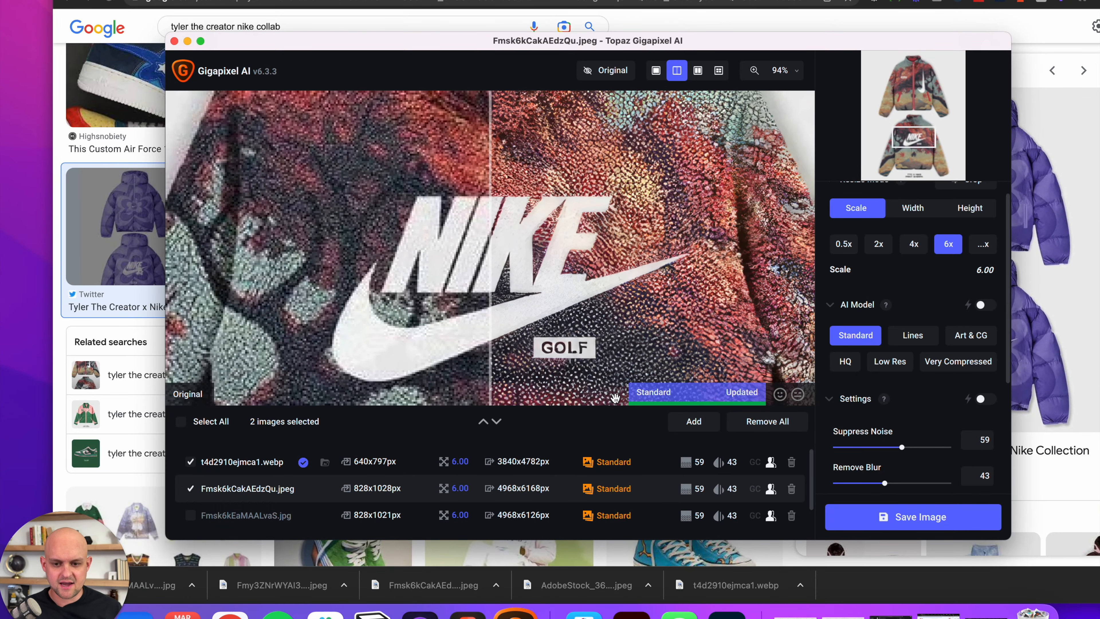
{"action": "left_click_drag", "start_coordinate": [490, 296], "coordinate": [269, 188]}
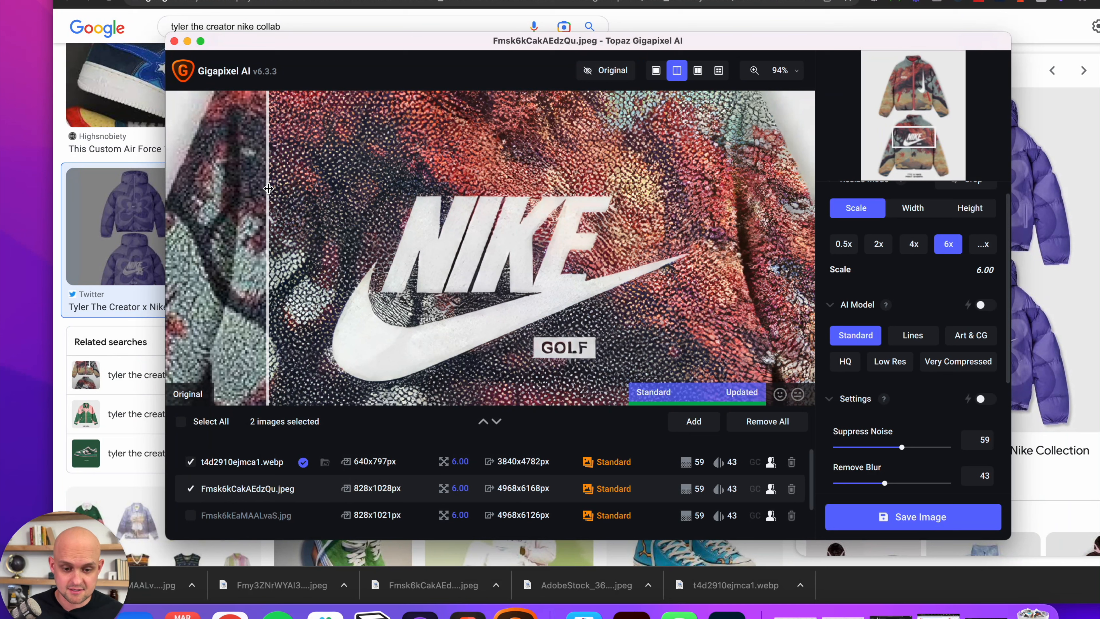
{"action": "left_click", "coordinate": [929, 521]}
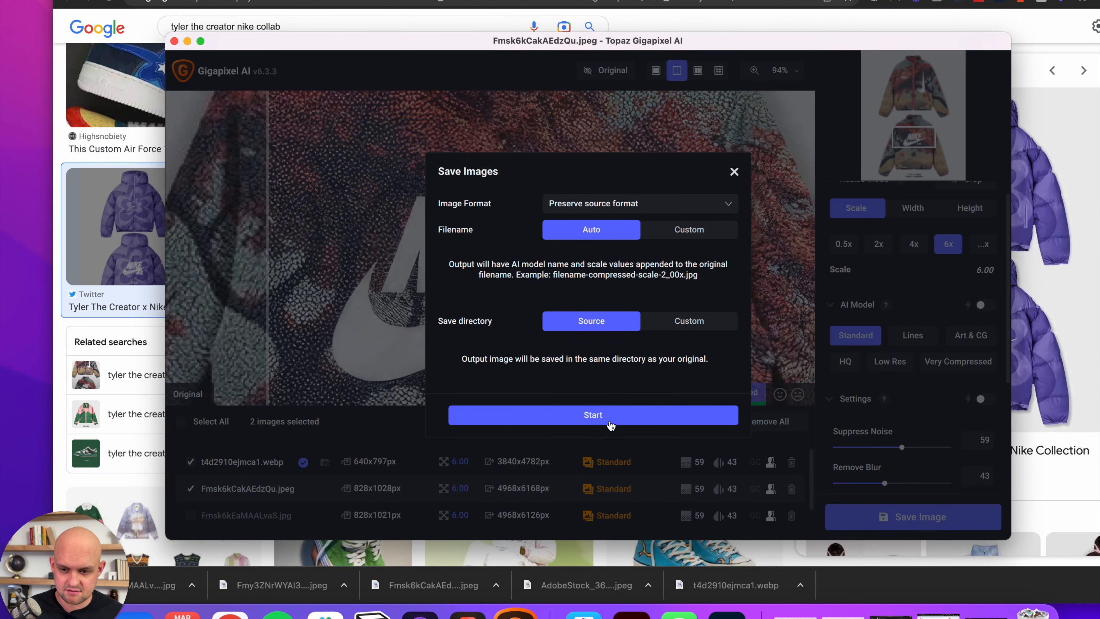
{"action": "left_click", "coordinate": [593, 415]}
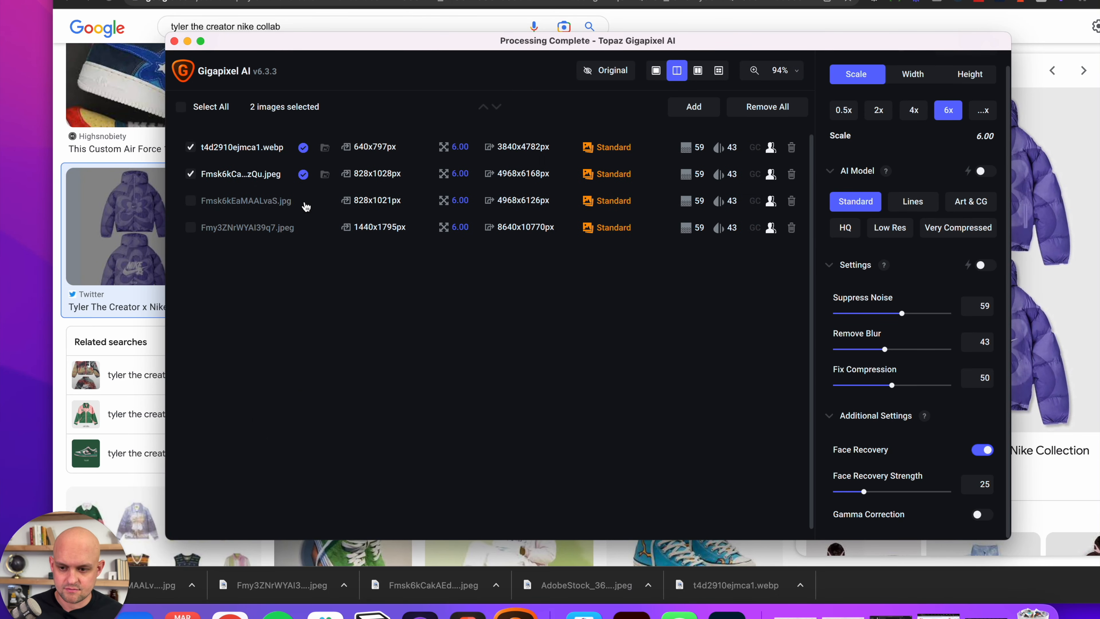
Select Fmsk6kEaMAALvaS.jpg, compare the purple puffer's NIKE logo with the original, and save the image at 6x with the Standard model.
{"action": "left_click", "coordinate": [309, 205]}
{"action": "scroll", "coordinate": [417, 221], "scroll_direction": "down", "scroll_amount": 2}
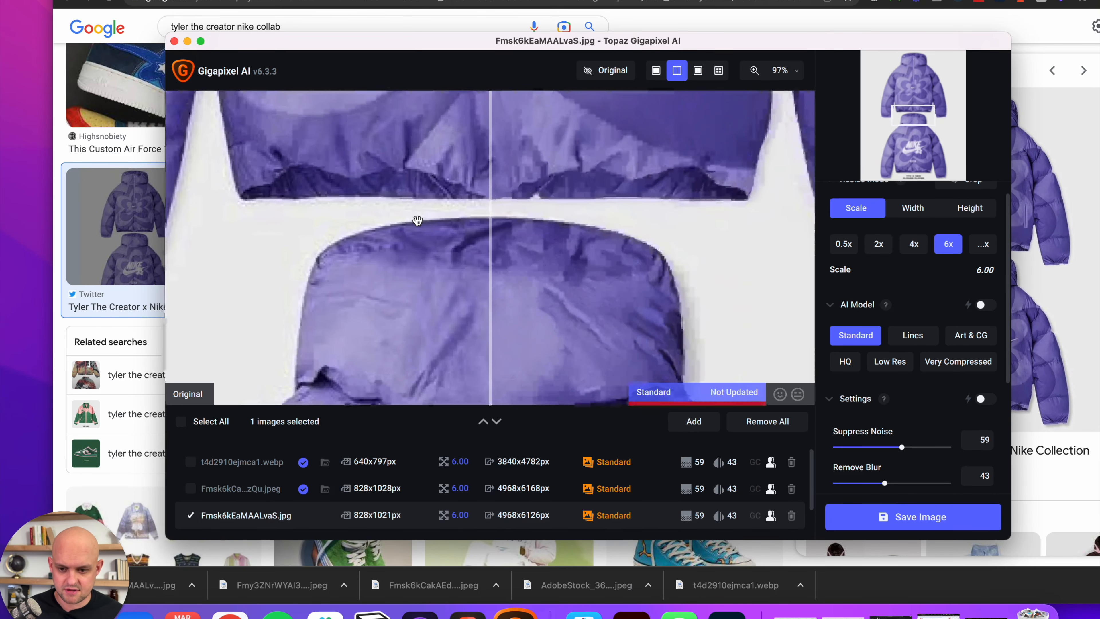
{"action": "scroll", "coordinate": [417, 220], "scroll_direction": "down", "scroll_amount": 5}
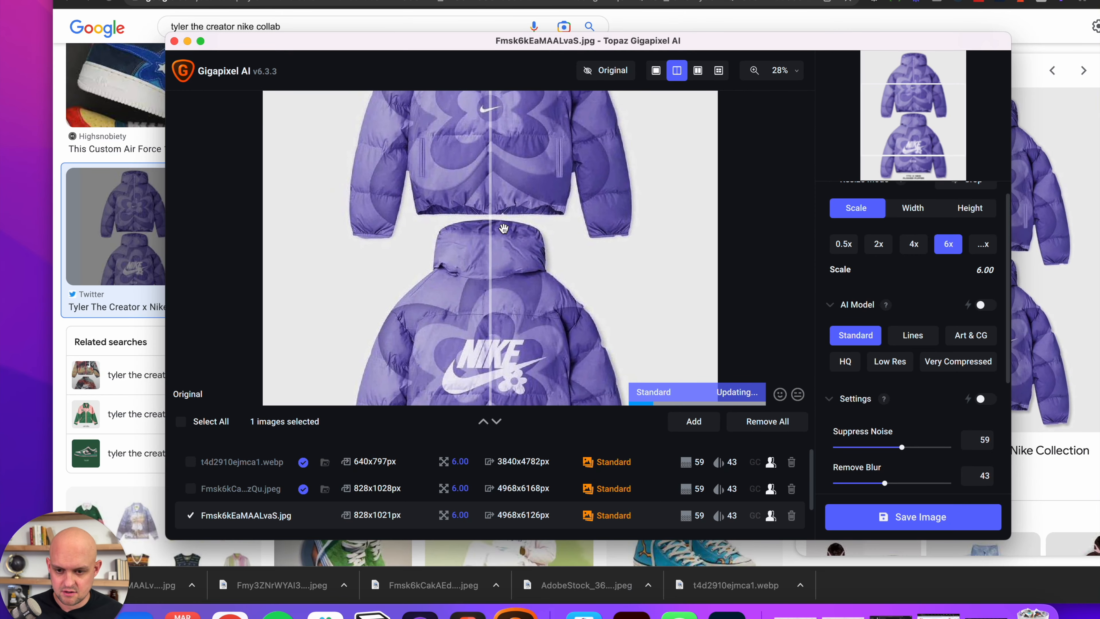
{"action": "scroll", "coordinate": [494, 260], "scroll_direction": "up", "scroll_amount": 2}
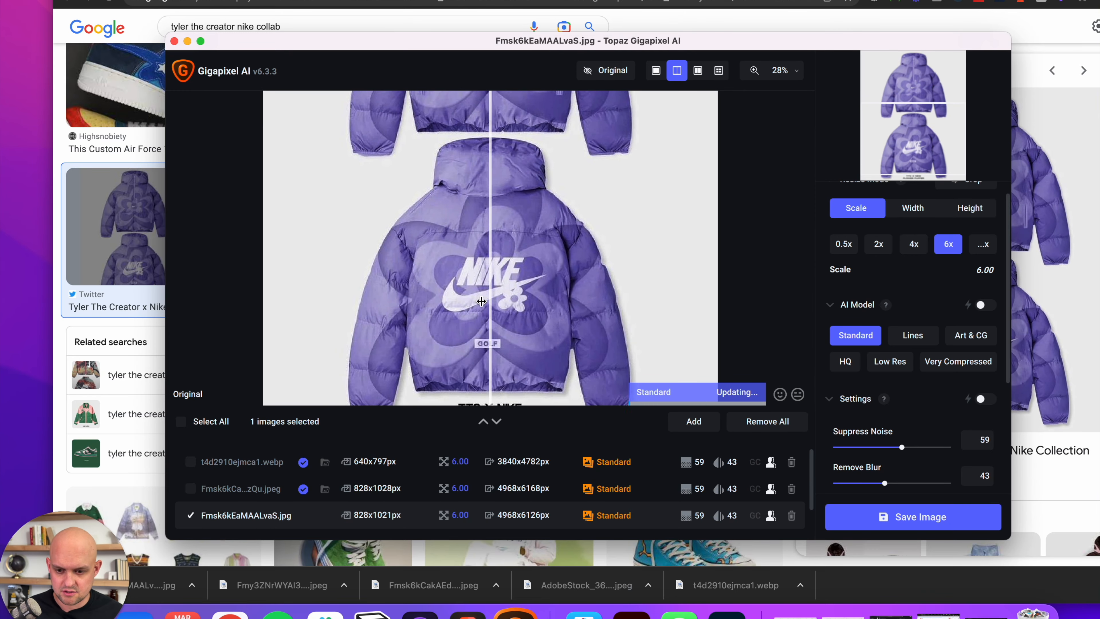
{"action": "scroll", "coordinate": [482, 301], "scroll_direction": "up", "scroll_amount": 3}
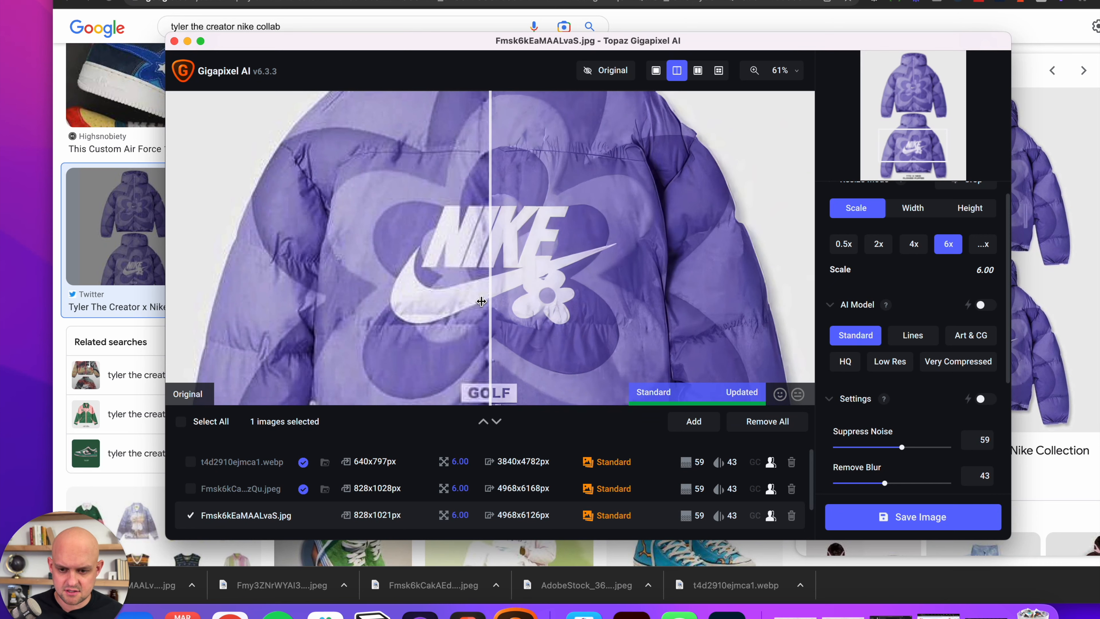
{"action": "left_click_drag", "start_coordinate": [488, 295], "coordinate": [355, 295]}
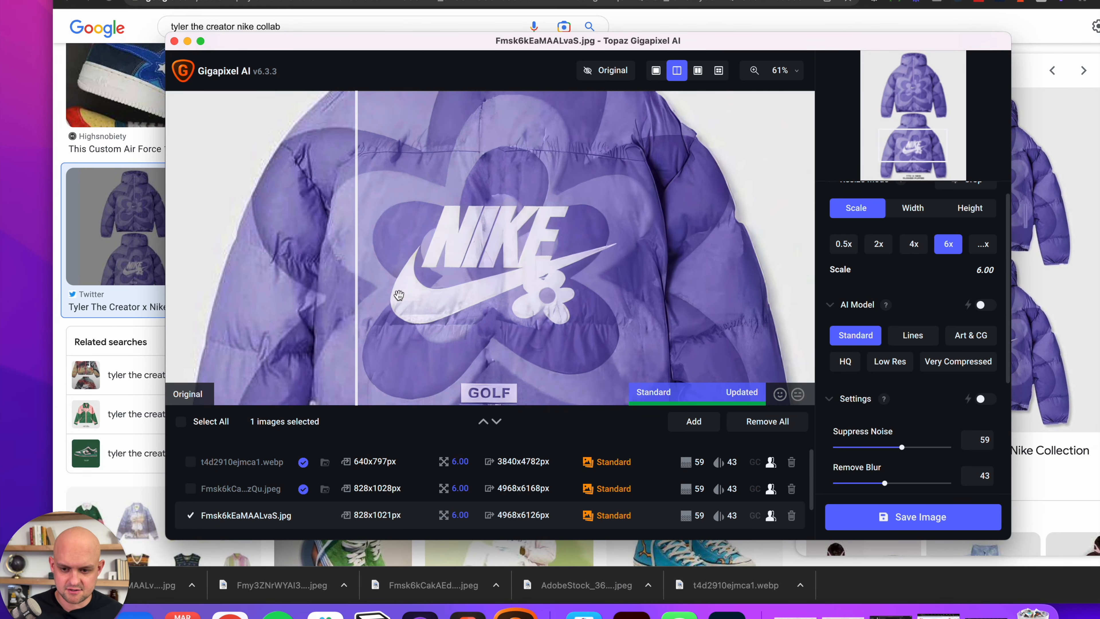
{"action": "left_click", "coordinate": [946, 517]}
{"action": "left_click", "coordinate": [602, 381]}
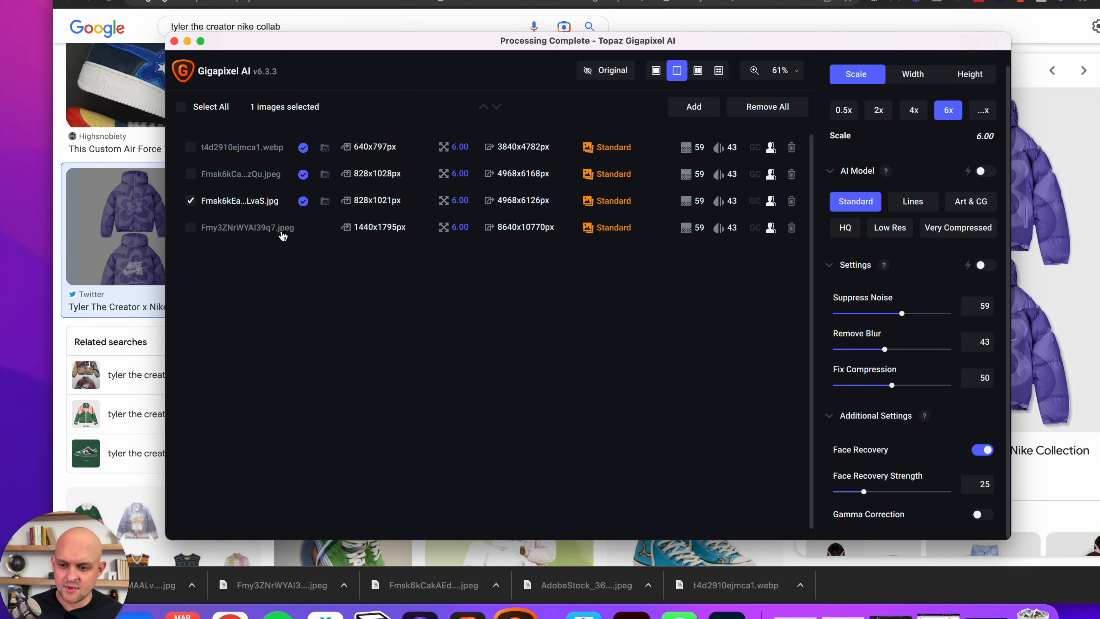
Select Fmy3ZNrWYAI39q7.jpeg, compare the green and pink work jacket's upscaled preview with the original, and save it at 6x with the Standard model.
{"action": "left_click", "coordinate": [286, 227]}
{"action": "scroll", "coordinate": [527, 212], "scroll_direction": "down", "scroll_amount": 5}
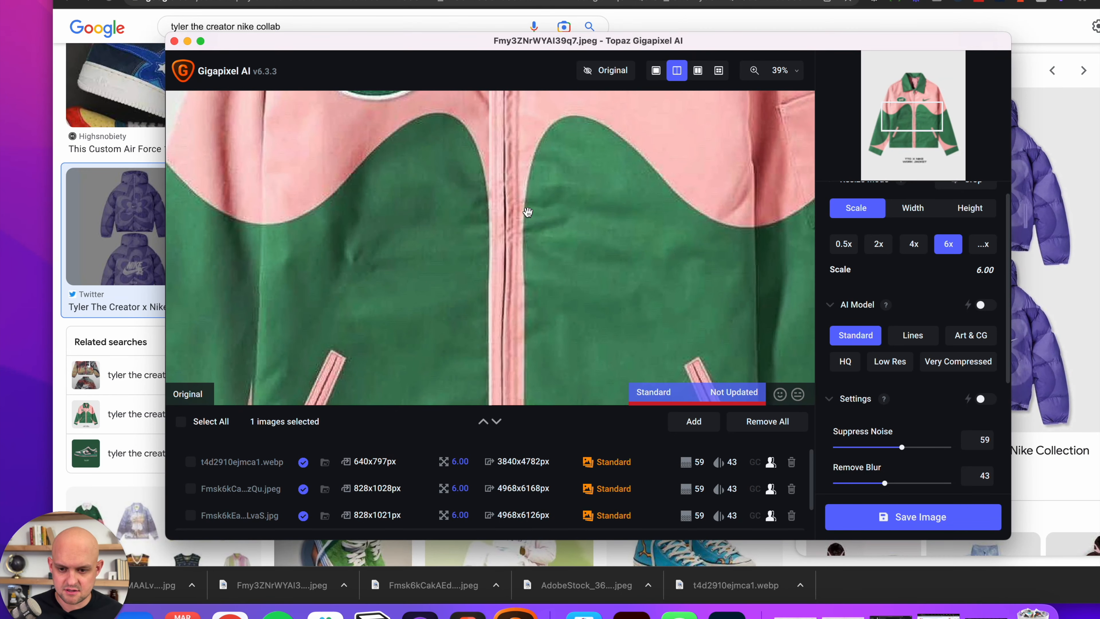
{"action": "left_click_drag", "start_coordinate": [491, 226], "coordinate": [429, 240]}
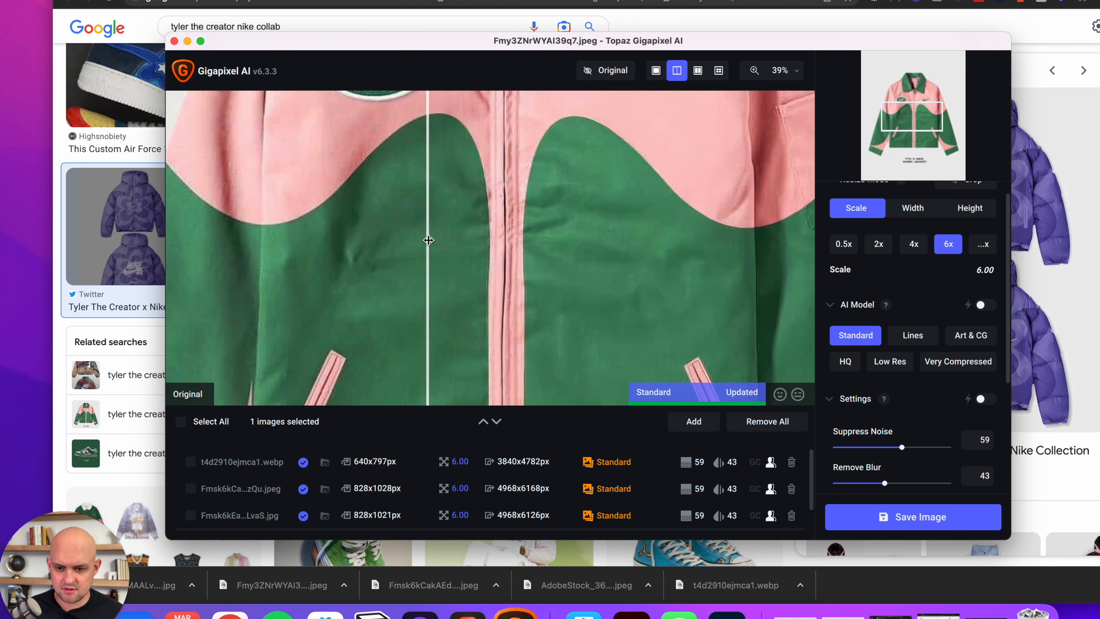
{"action": "left_click", "coordinate": [932, 520]}
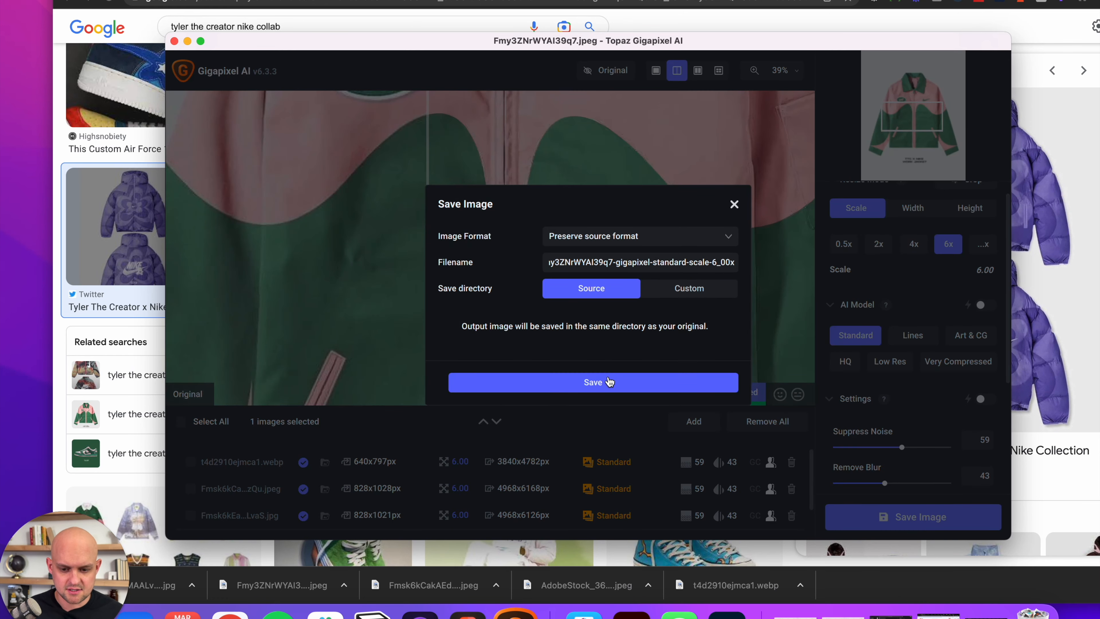
{"action": "left_click", "coordinate": [610, 382]}
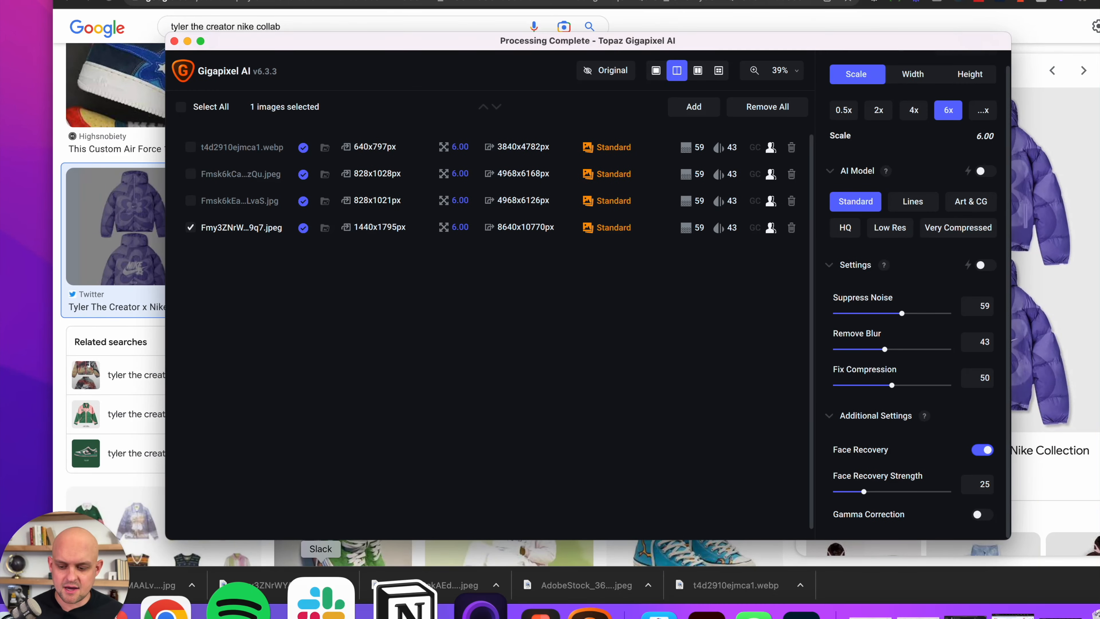
Switch to Photoshop and open the three upscaled gigapixel jacket images from the Desktop folder.
{"action": "left_click", "coordinate": [714, 615]}
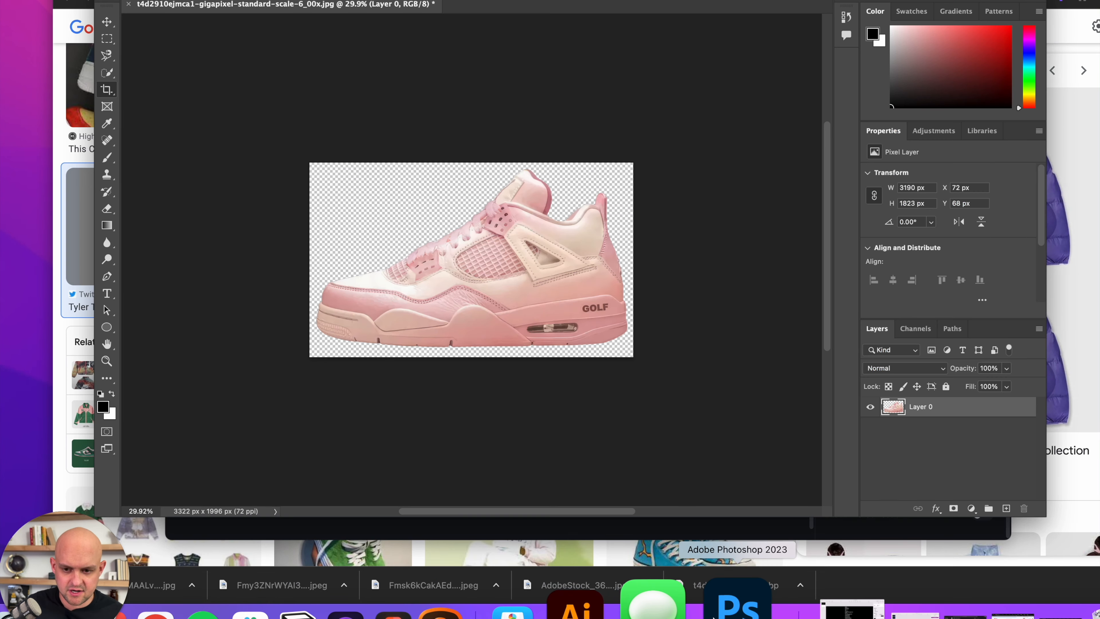
{"action": "left_click", "coordinate": [67, 0]}
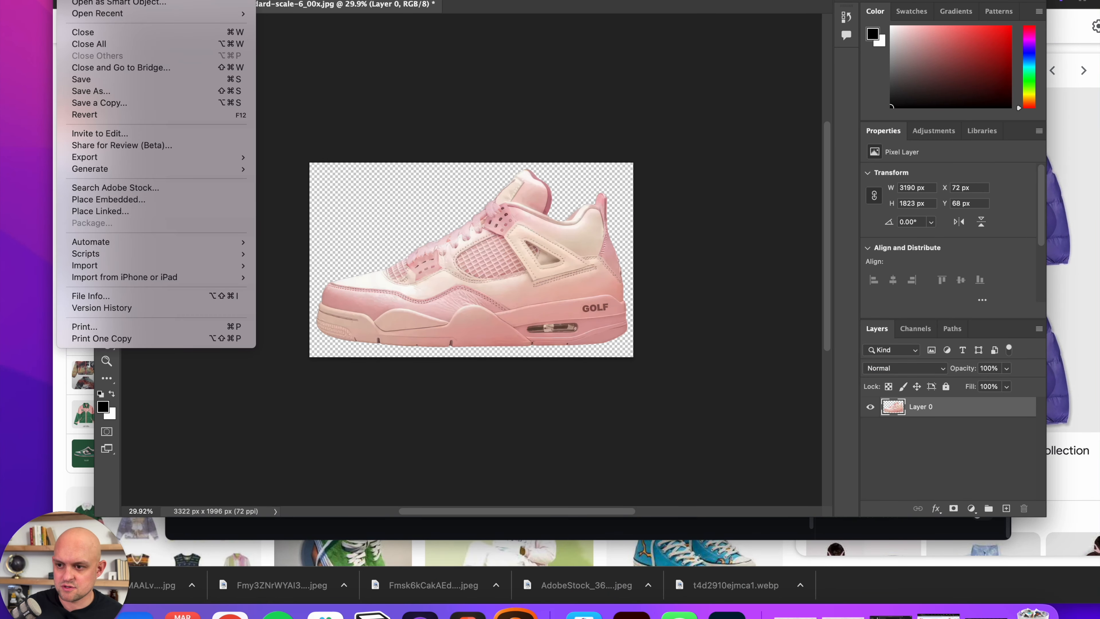
{"action": "key", "text": "super+o"}
{"action": "left_click", "coordinate": [340, 91]}
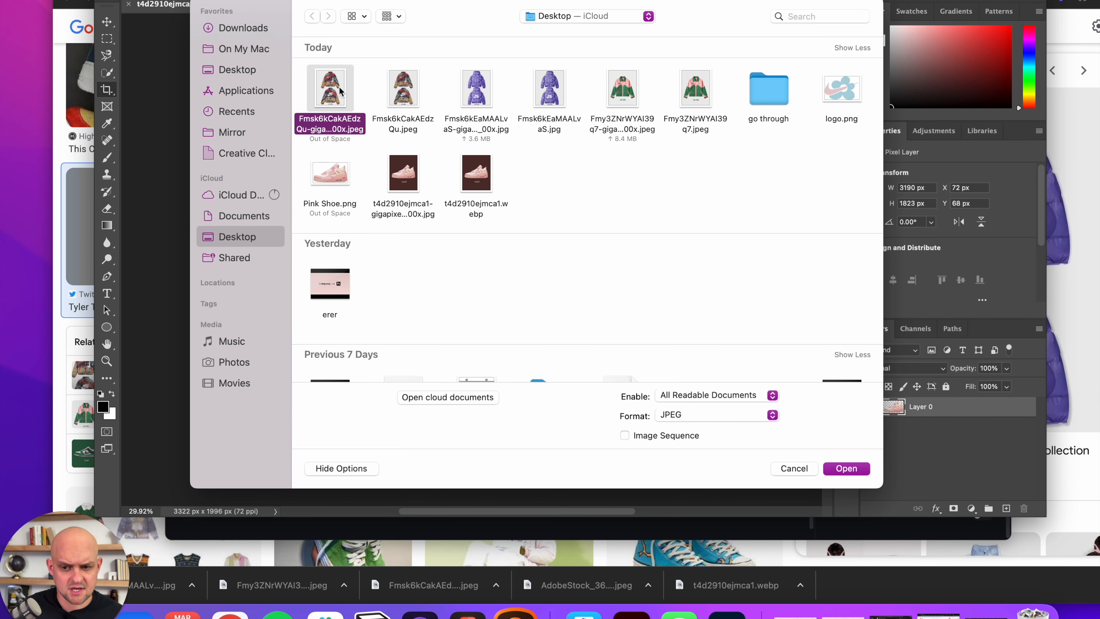
{"action": "left_click", "coordinate": [484, 95], "text": "super"}
{"action": "left_click", "coordinate": [628, 90], "text": "super"}
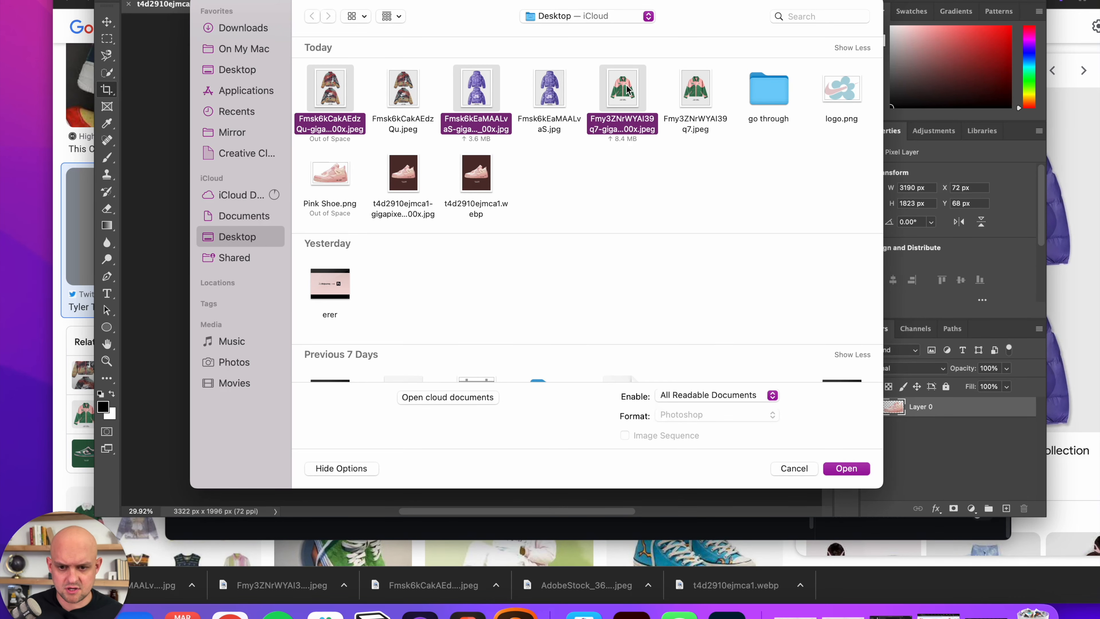
{"action": "left_click", "coordinate": [865, 471]}
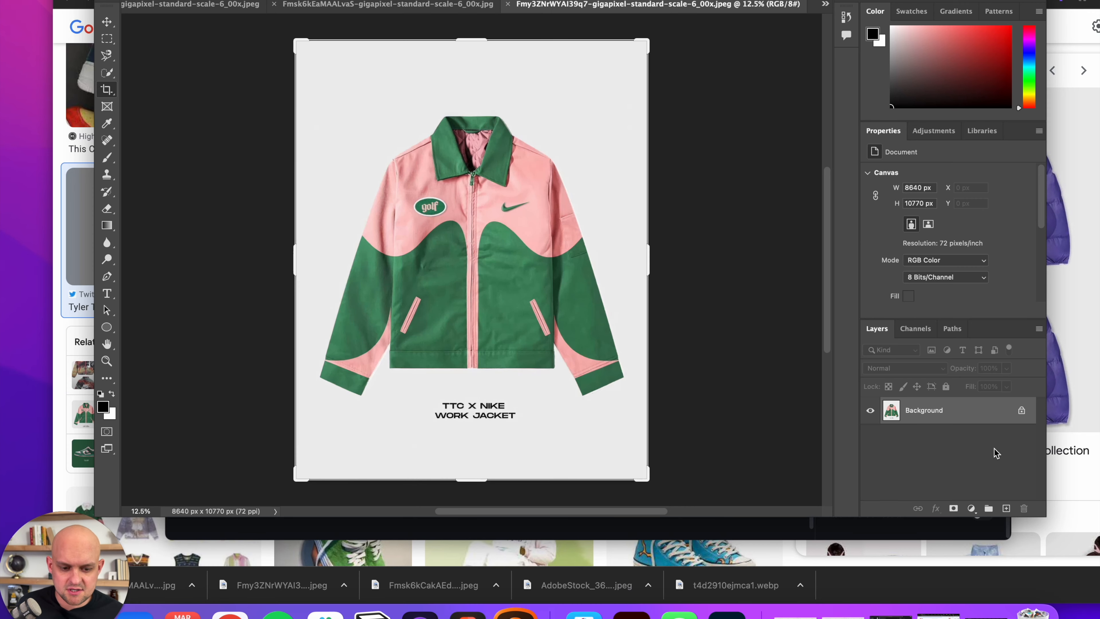
Cut the jackets out onto transparent backgrounds, crop each canvas to a single front view, and save the cutouts as PNG files on the Desktop.
{"action": "left_click", "coordinate": [1021, 410]}
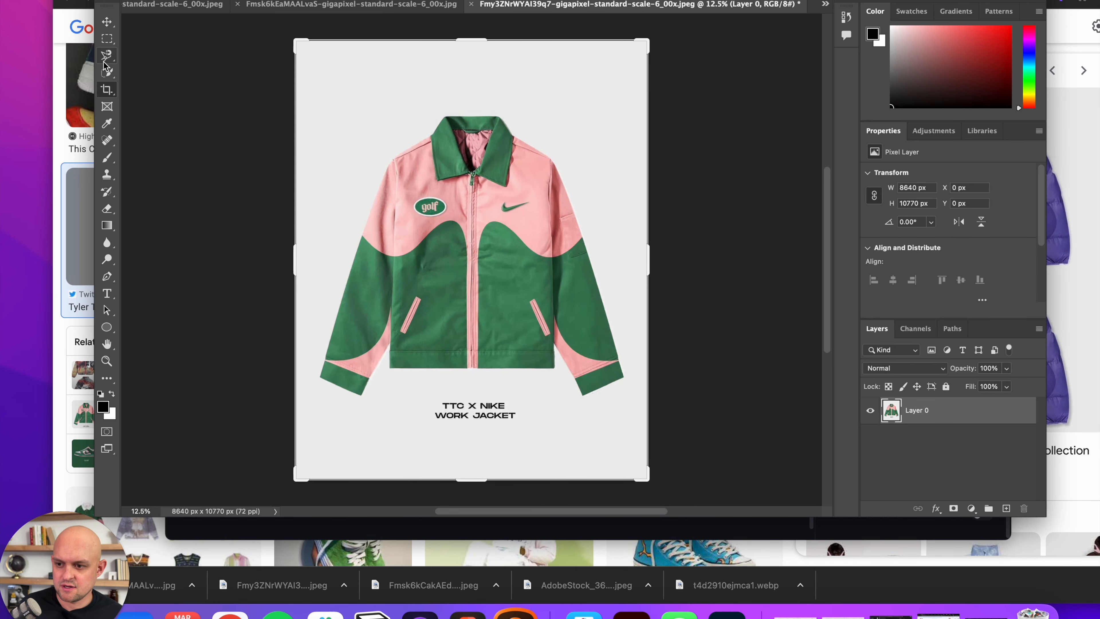
{"action": "left_click_drag", "start_coordinate": [471, 479], "coordinate": [479, 411]}
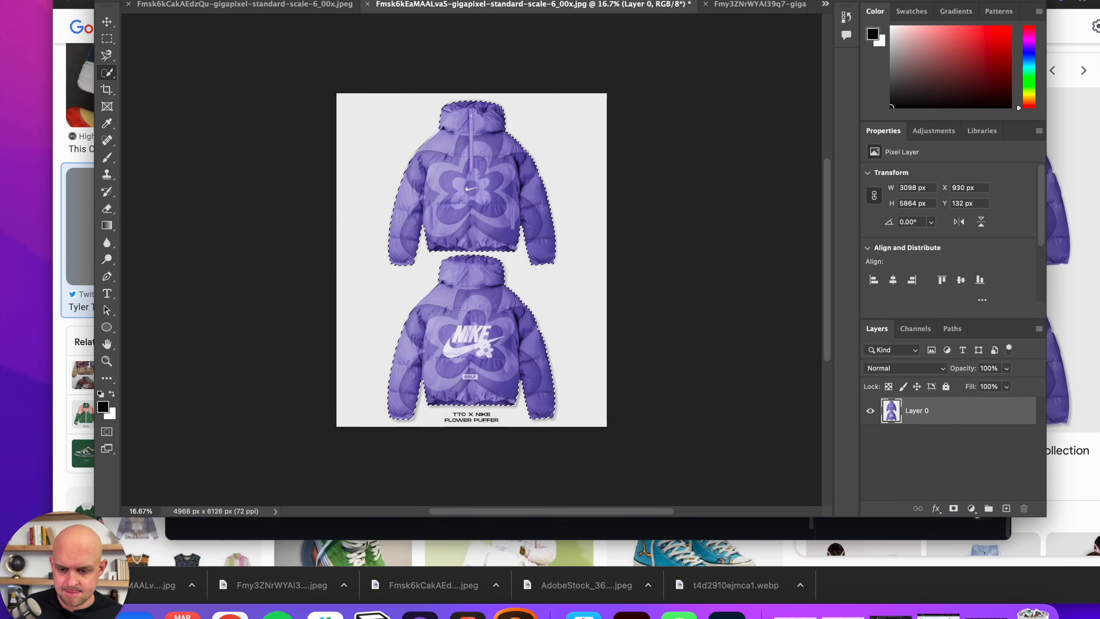
{"action": "scroll", "coordinate": [514, 303], "scroll_direction": "up", "scroll_amount": 8}
{"action": "scroll", "coordinate": [514, 304], "scroll_direction": "down", "scroll_amount": 4}
{"action": "scroll", "coordinate": [447, 497], "scroll_direction": "down", "scroll_amount": 5}
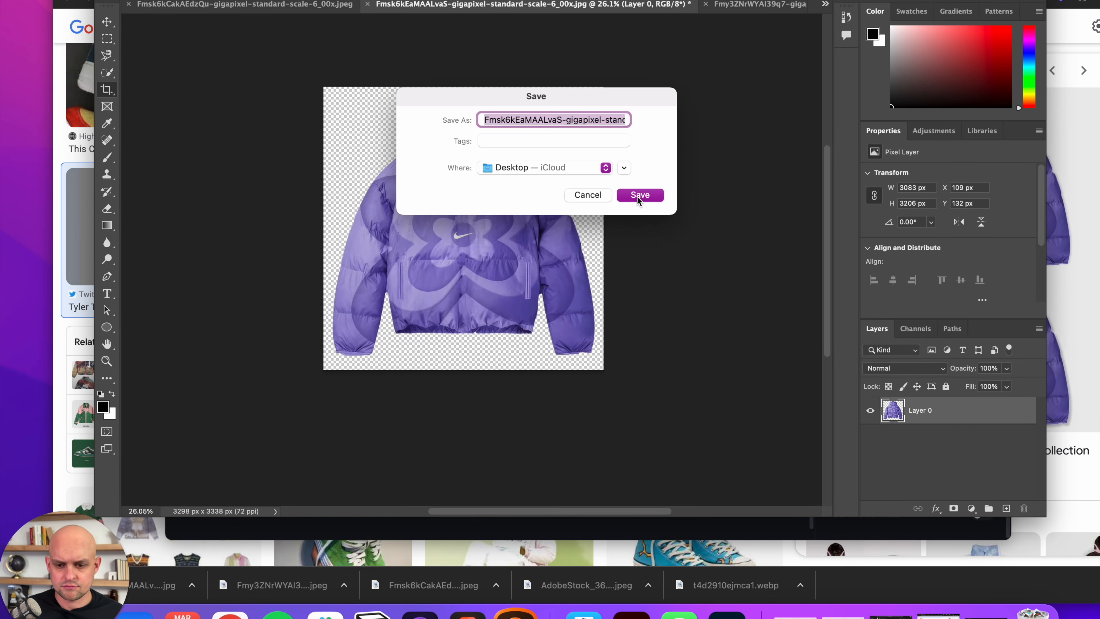
{"action": "left_click", "coordinate": [640, 196]}
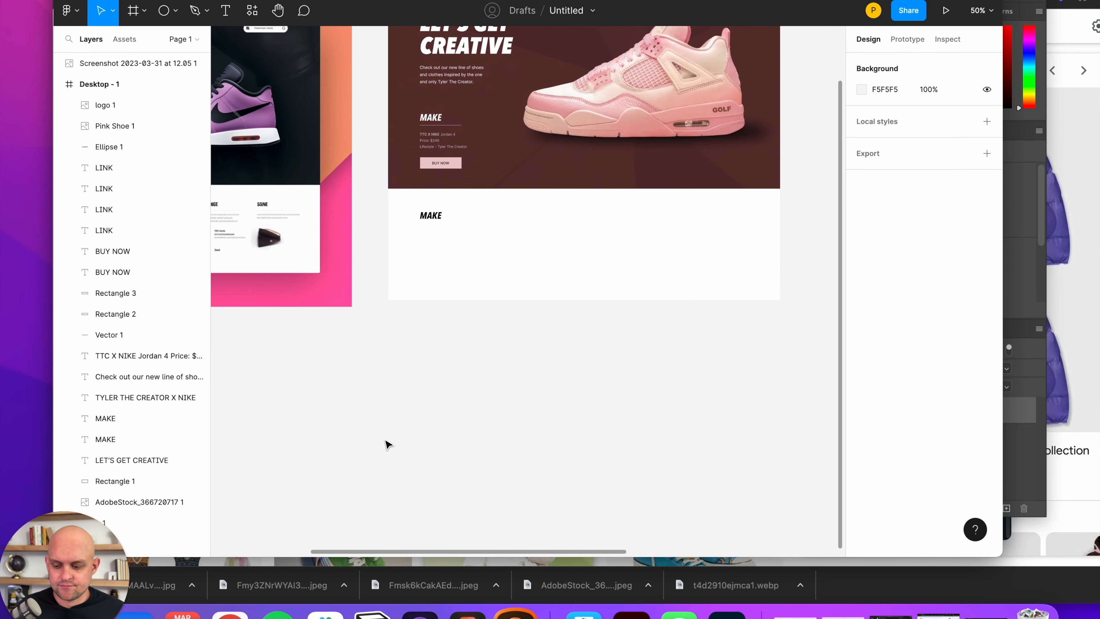
Switch to Figma and import the three jacket PNG cutouts from the Desktop folder onto the canvas.
{"action": "left_click_drag", "start_coordinate": [114, 540], "coordinate": [1083, 410]}
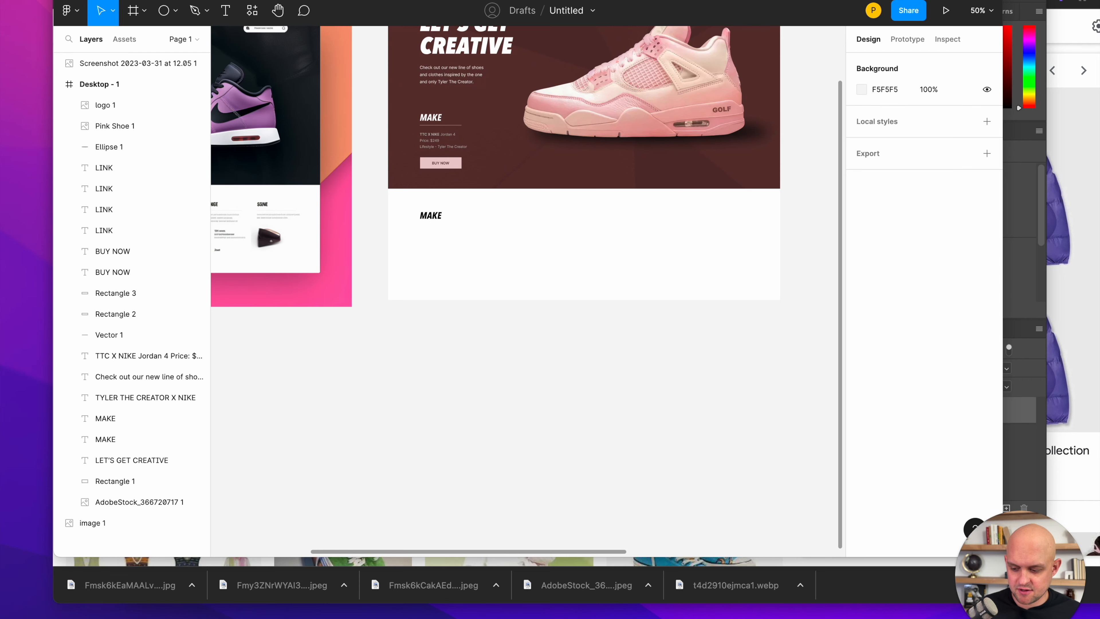
{"action": "left_click", "coordinate": [42, 602]}
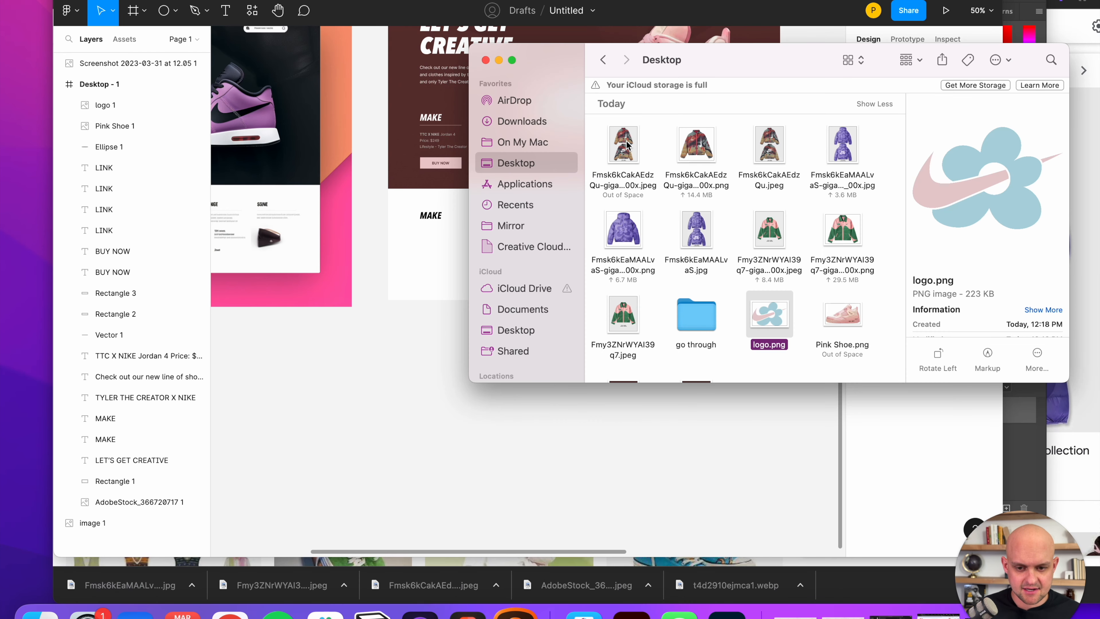
{"action": "left_click", "coordinate": [692, 153]}
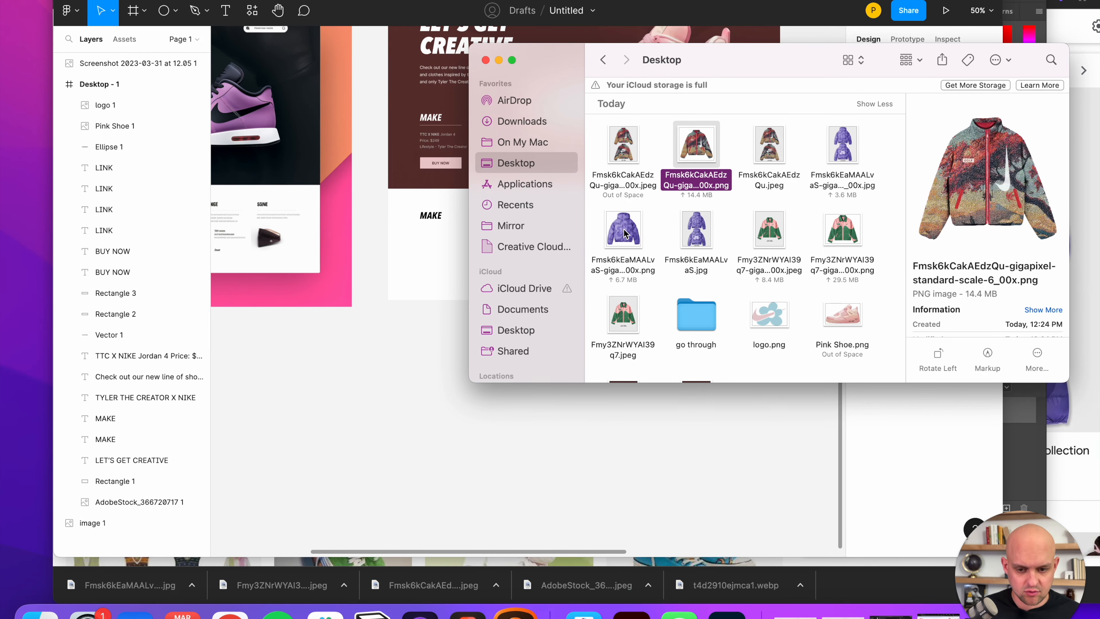
{"action": "left_click", "coordinate": [628, 239], "text": "super"}
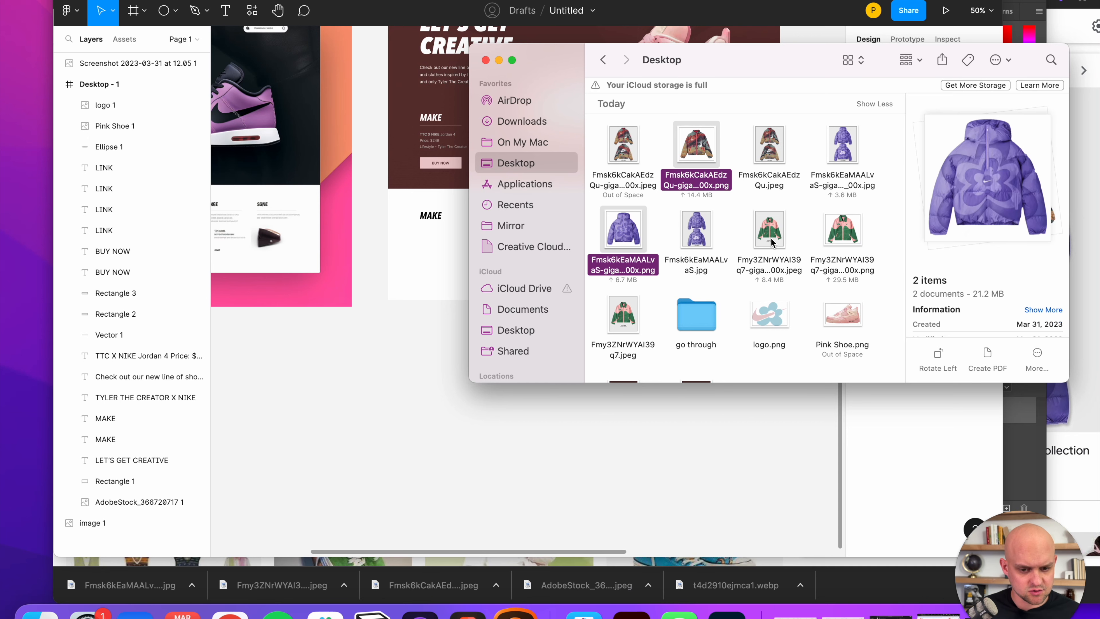
{"action": "left_click", "coordinate": [860, 235], "text": "super"}
{"action": "left_click_drag", "start_coordinate": [860, 235], "coordinate": [407, 348]}
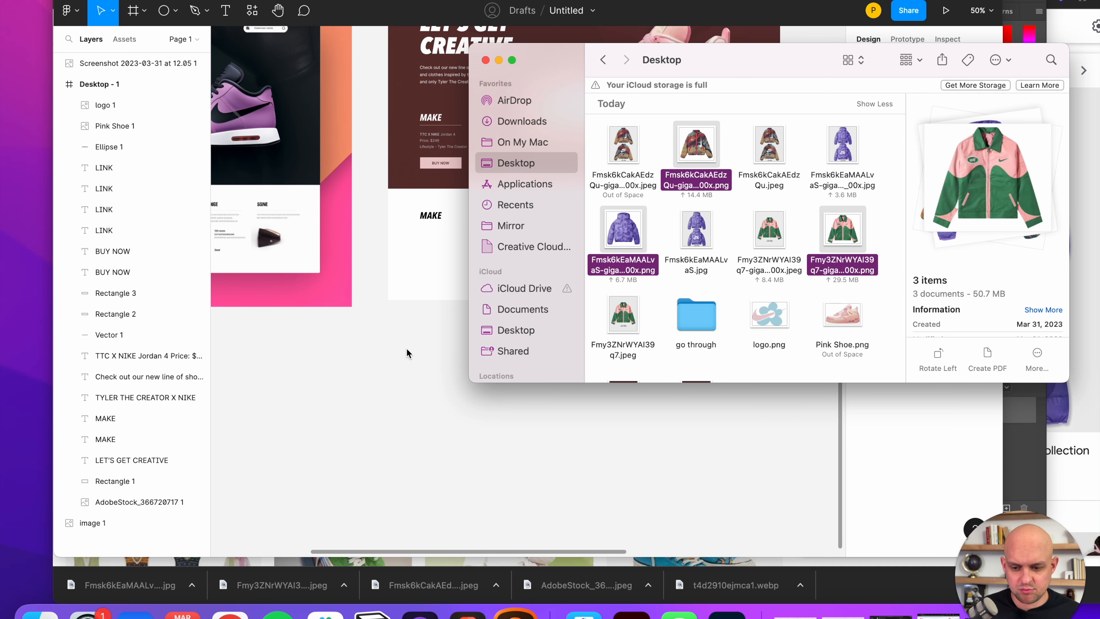
{"action": "left_click", "coordinate": [422, 425]}
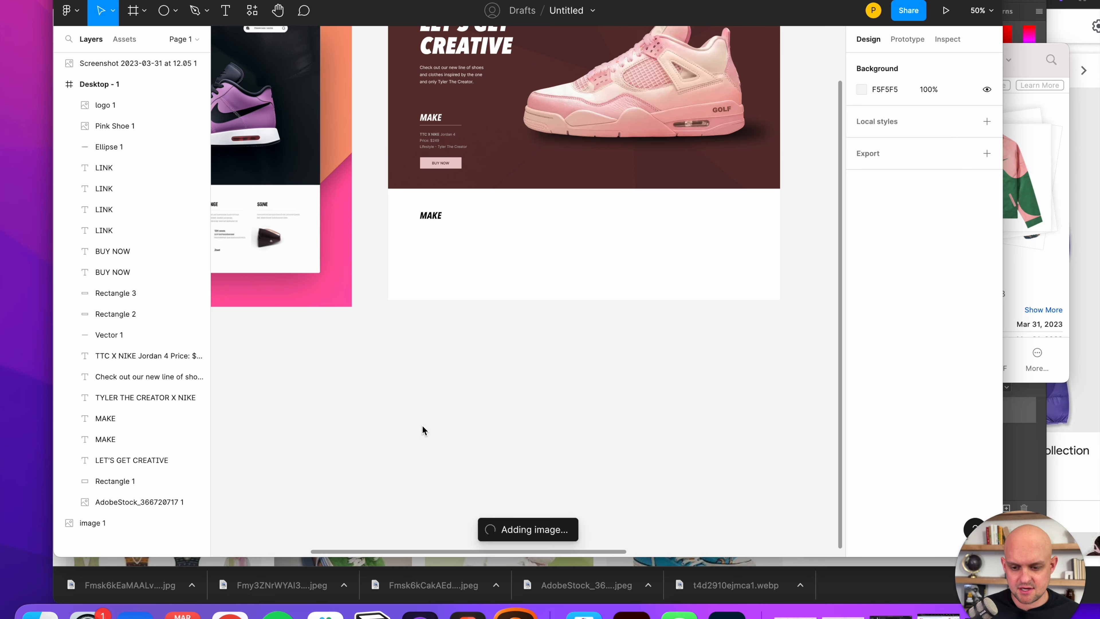
Select the three imported jackets together and scale them down proportionally to about 1126 × 355 below the Desktop - 1 frame.
{"action": "scroll", "coordinate": [422, 425], "scroll_direction": "down", "scroll_amount": 10}
{"action": "scroll", "coordinate": [422, 424], "scroll_direction": "down", "scroll_amount": 5}
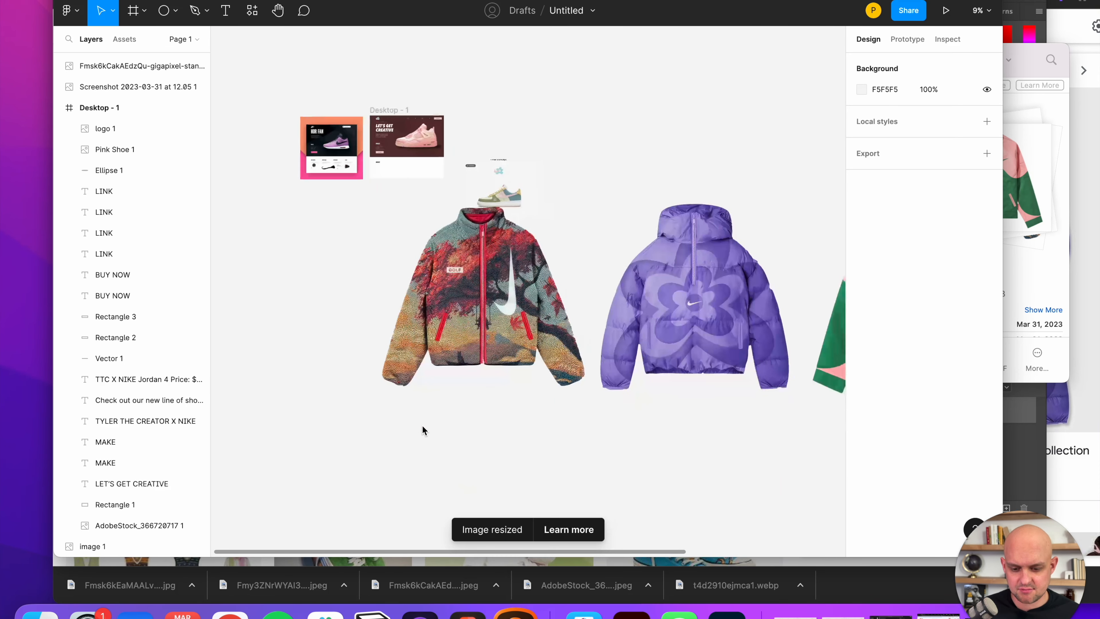
{"action": "scroll", "coordinate": [633, 379], "scroll_direction": "right", "scroll_amount": 3}
{"action": "scroll", "coordinate": [663, 388], "scroll_direction": "down", "scroll_amount": 1}
{"action": "left_click_drag", "start_coordinate": [736, 318], "coordinate": [426, 427]}
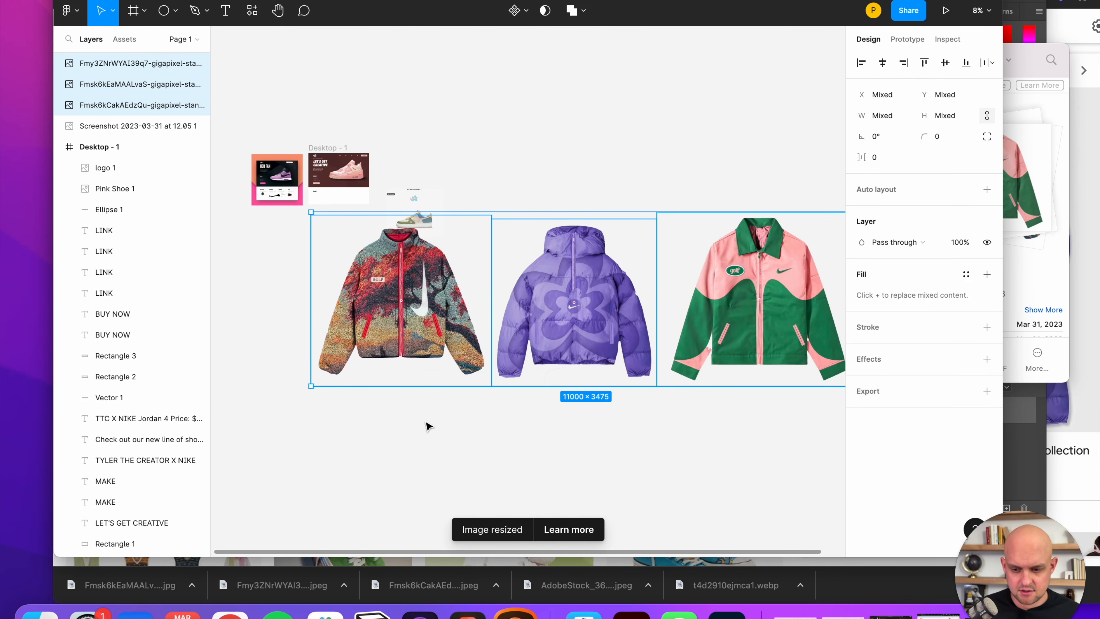
{"action": "left_click_drag", "start_coordinate": [309, 384], "coordinate": [352, 235]}
{"action": "scroll", "coordinate": [306, 197], "scroll_direction": "up", "scroll_amount": 10}
{"action": "scroll", "coordinate": [344, 263], "scroll_direction": "down", "scroll_amount": 3}
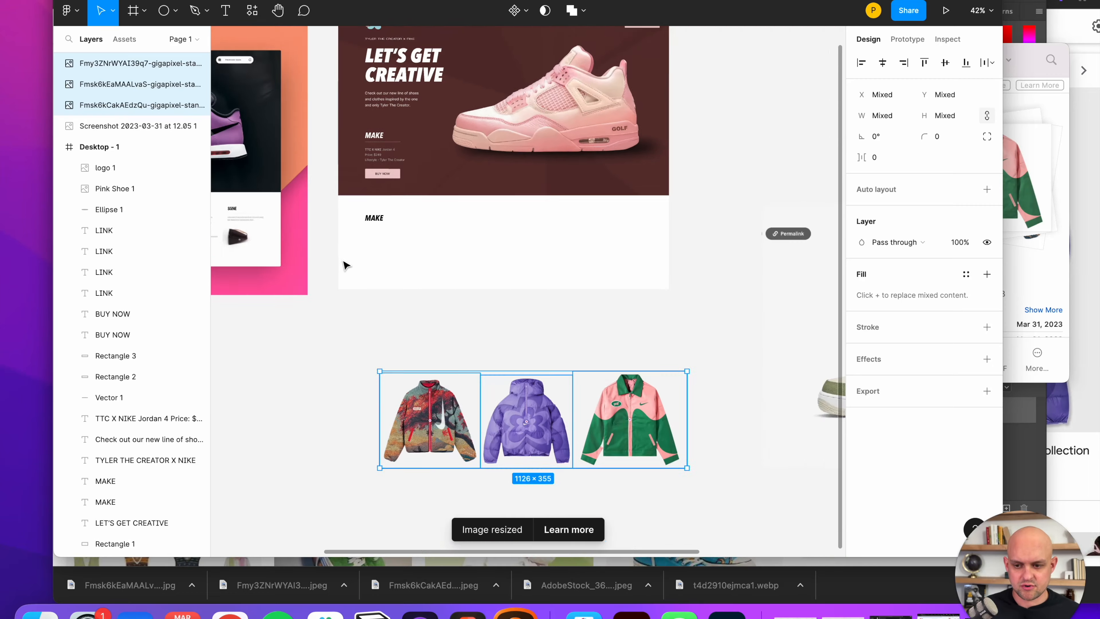
Check the reference's product columns, then copy the hero's divider line beneath the lower MAKE heading and colour its stroke grey 9B9B9B.
{"action": "scroll", "coordinate": [310, 265], "scroll_direction": "left", "scroll_amount": 5}
{"action": "scroll", "coordinate": [310, 264], "scroll_direction": "up", "scroll_amount": 5}
{"action": "scroll", "coordinate": [310, 265], "scroll_direction": "up", "scroll_amount": 5}
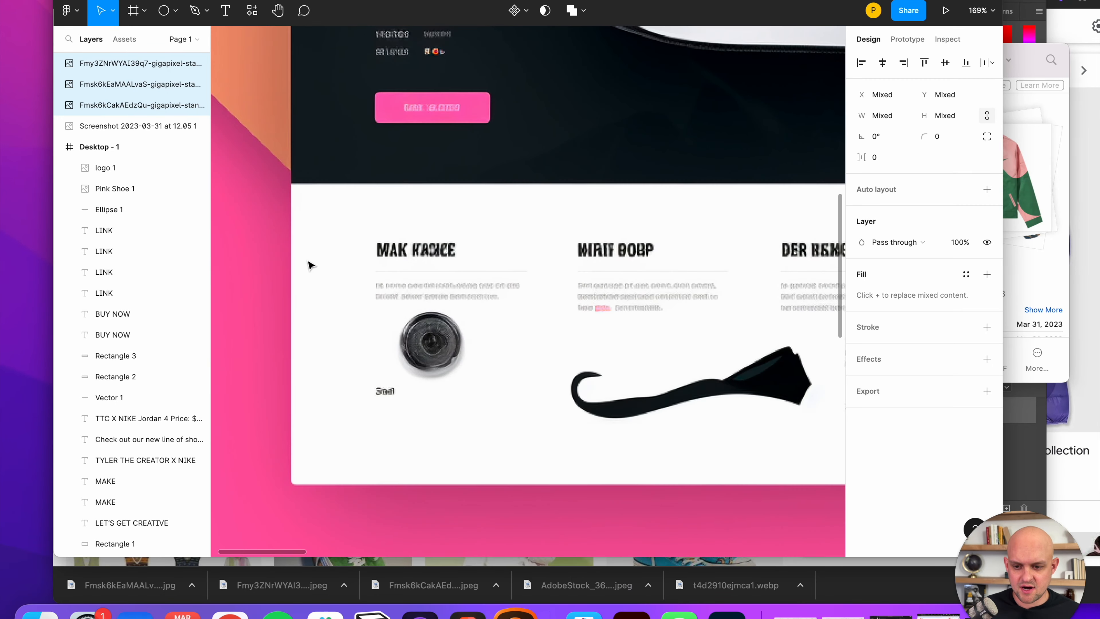
{"action": "scroll", "coordinate": [375, 273], "scroll_direction": "down", "scroll_amount": 10}
{"action": "scroll", "coordinate": [712, 290], "scroll_direction": "right", "scroll_amount": 3}
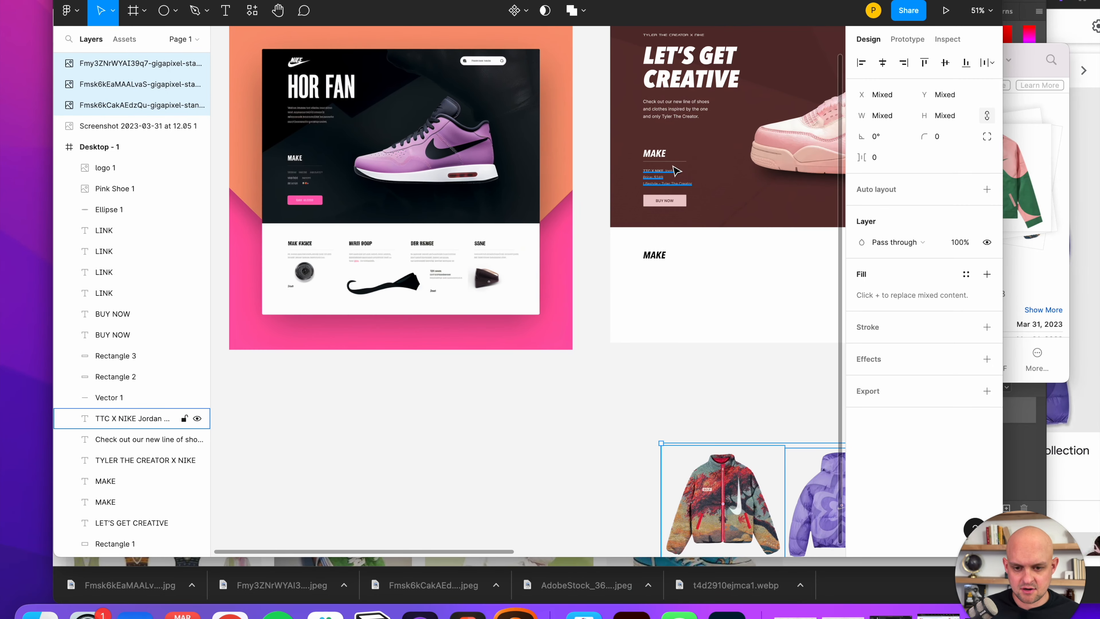
{"action": "left_click_drag", "start_coordinate": [675, 164], "coordinate": [682, 272]}
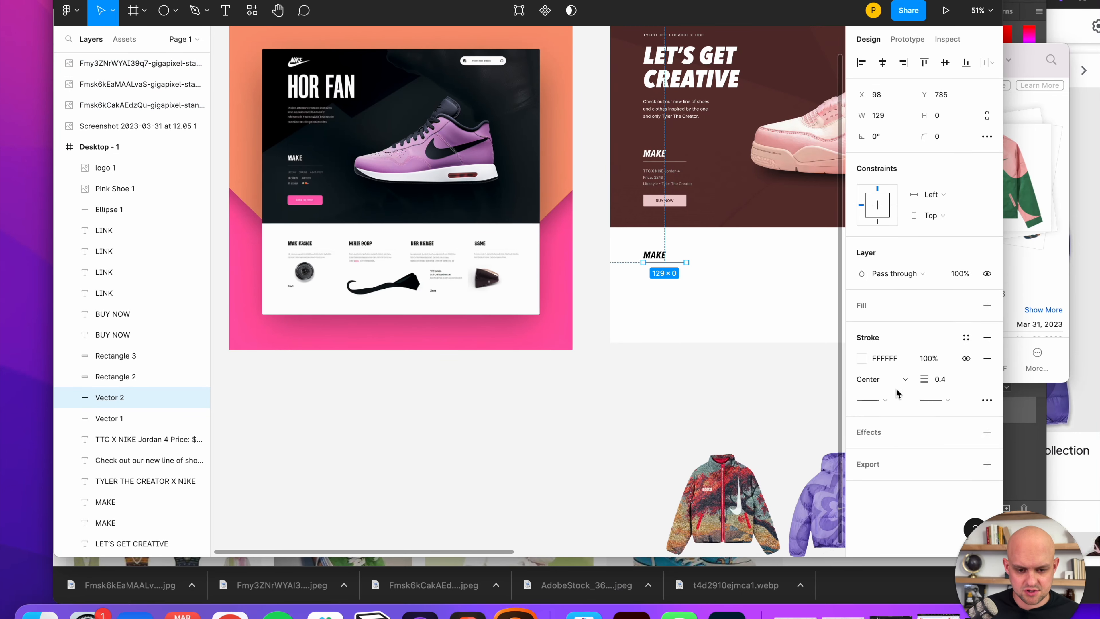
{"action": "left_click", "coordinate": [862, 359]}
{"action": "left_click", "coordinate": [689, 277]}
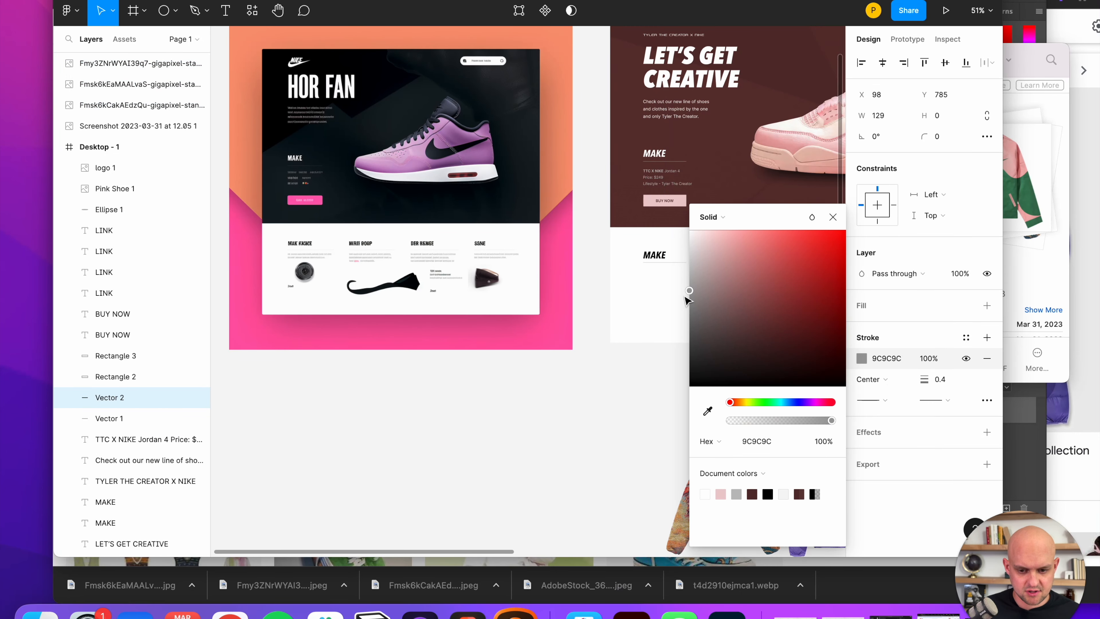
{"action": "left_click", "coordinate": [591, 393]}
Copy the hero's TTC X NIKE Jordan 4 details text beneath the new divider and set its fill to dark grey 4F4F4F.
{"action": "scroll", "coordinate": [590, 393], "scroll_direction": "down", "scroll_amount": 2}
{"action": "scroll", "coordinate": [590, 393], "scroll_direction": "right", "scroll_amount": 2}
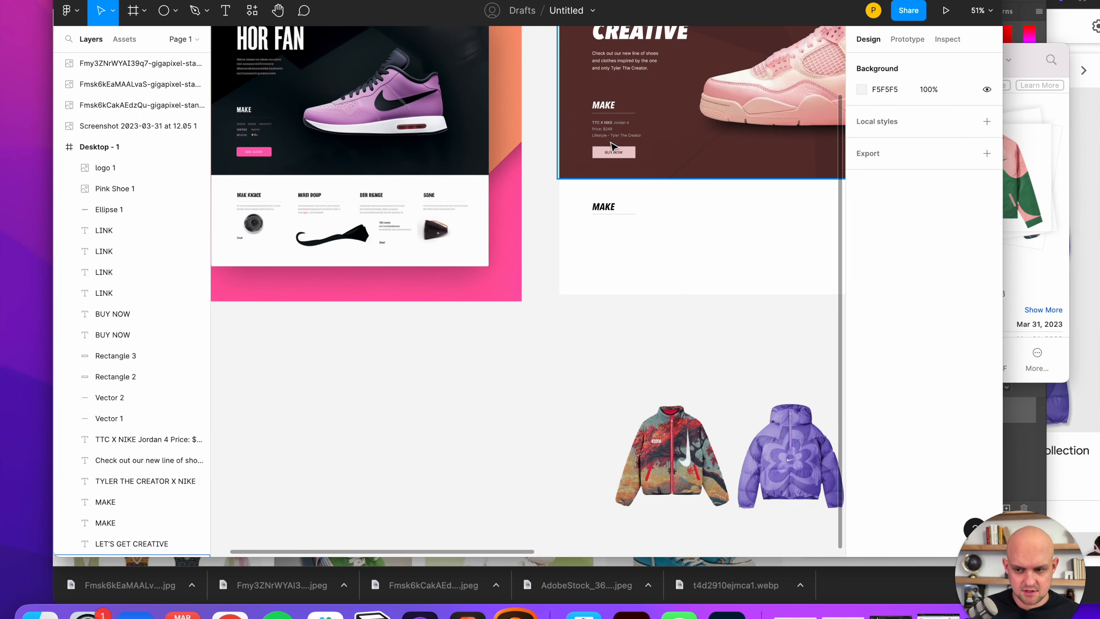
{"action": "left_click_drag", "start_coordinate": [614, 146], "coordinate": [609, 216]}
{"action": "scroll", "coordinate": [611, 232], "scroll_direction": "up", "scroll_amount": 10}
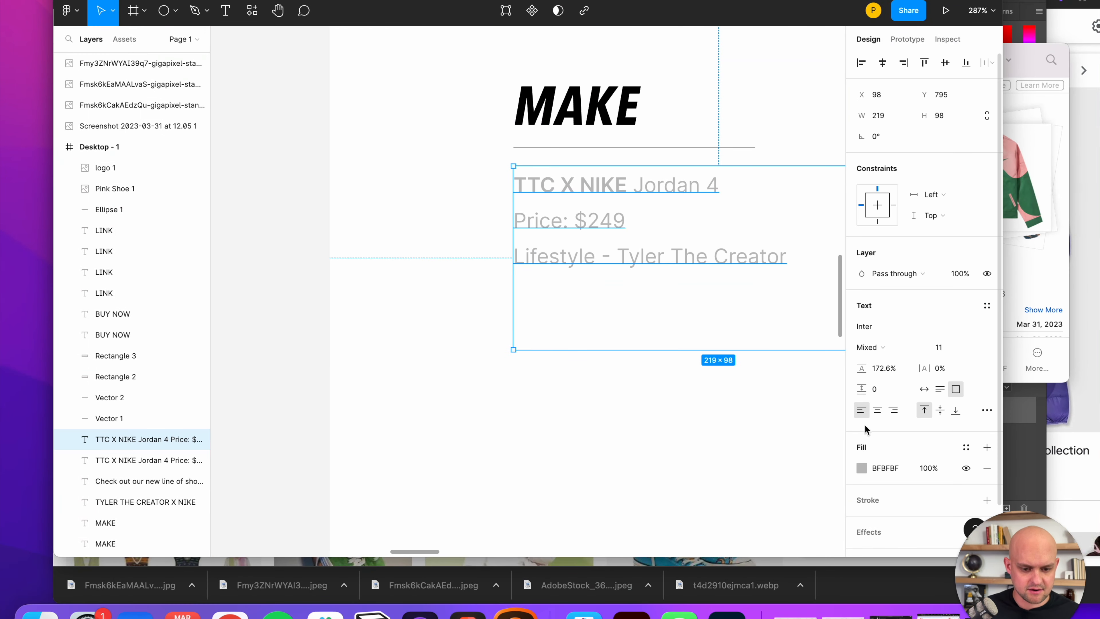
{"action": "left_click", "coordinate": [862, 468]}
{"action": "left_click_drag", "start_coordinate": [697, 307], "coordinate": [683, 338]}
{"action": "left_click", "coordinate": [649, 380]}
{"action": "scroll", "coordinate": [646, 382], "scroll_direction": "down", "scroll_amount": 8}
{"action": "scroll", "coordinate": [646, 386], "scroll_direction": "down", "scroll_amount": 2}
{"action": "scroll", "coordinate": [646, 385], "scroll_direction": "right", "scroll_amount": 2}
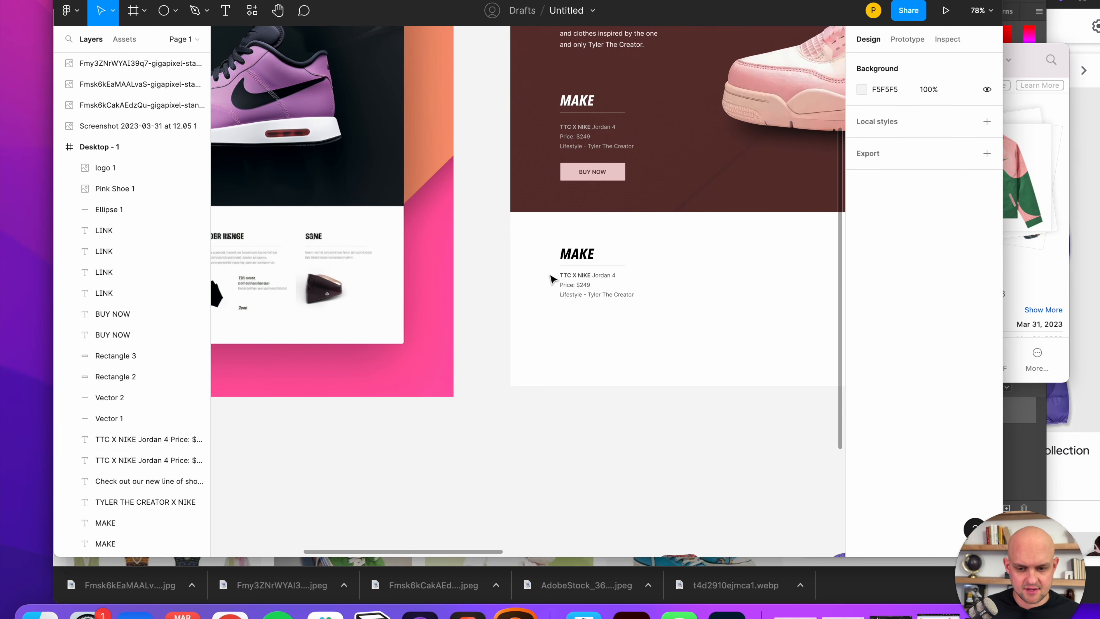
Delete the price and lifestyle lines from the copied details text and shorten its text box to fit the remaining line.
{"action": "double_click", "coordinate": [571, 294]}
{"action": "left_click_drag", "start_coordinate": [561, 286], "coordinate": [637, 299]}
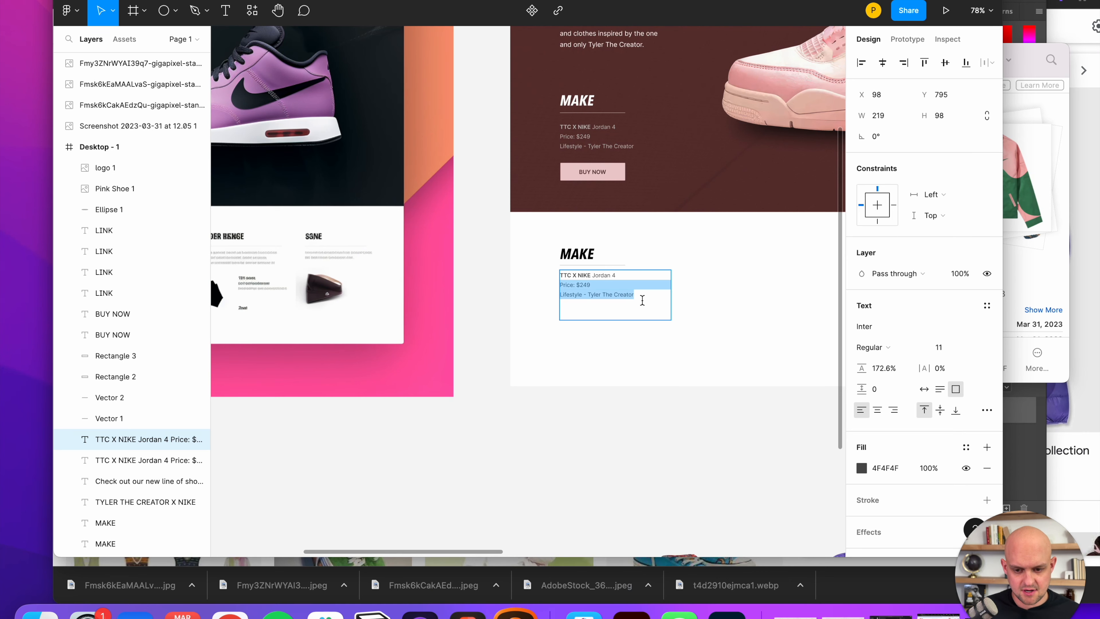
{"action": "key", "text": "BackSpace"}
{"action": "key", "text": "Escape"}
{"action": "left_click_drag", "start_coordinate": [606, 319], "coordinate": [608, 282]}
{"action": "left_click", "coordinate": [620, 311]}
Select the three jackets below the frame together and scale them down slightly.
{"action": "scroll", "coordinate": [620, 312], "scroll_direction": "down", "scroll_amount": 5}
{"action": "scroll", "coordinate": [620, 312], "scroll_direction": "down", "scroll_amount": 2}
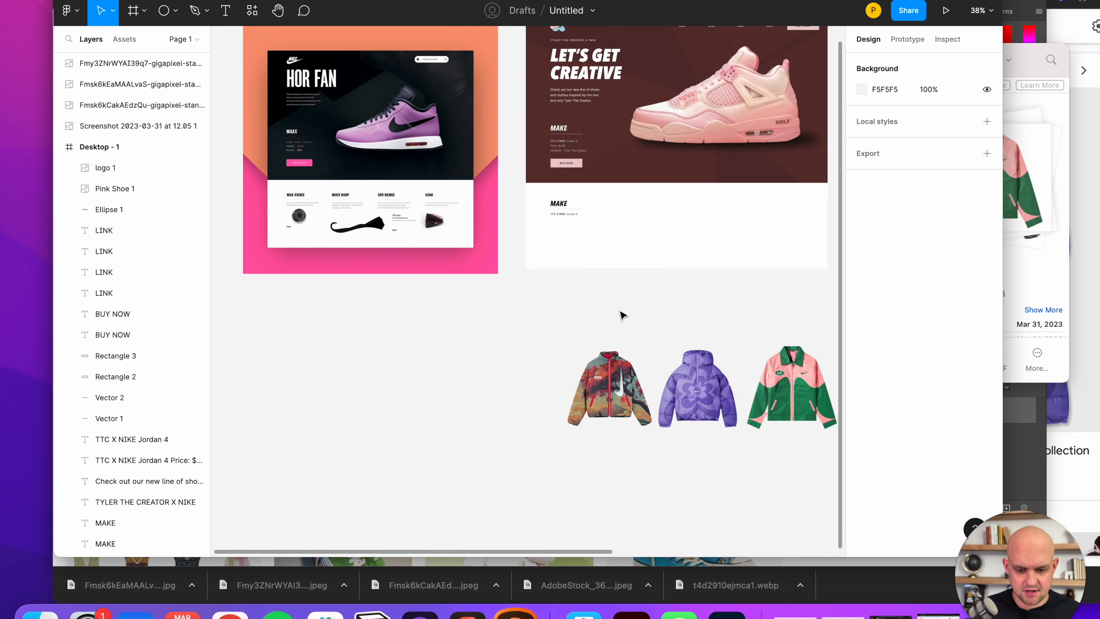
{"action": "scroll", "coordinate": [615, 375], "scroll_direction": "right", "scroll_amount": 3}
{"action": "left_click_drag", "start_coordinate": [761, 473], "coordinate": [569, 384]}
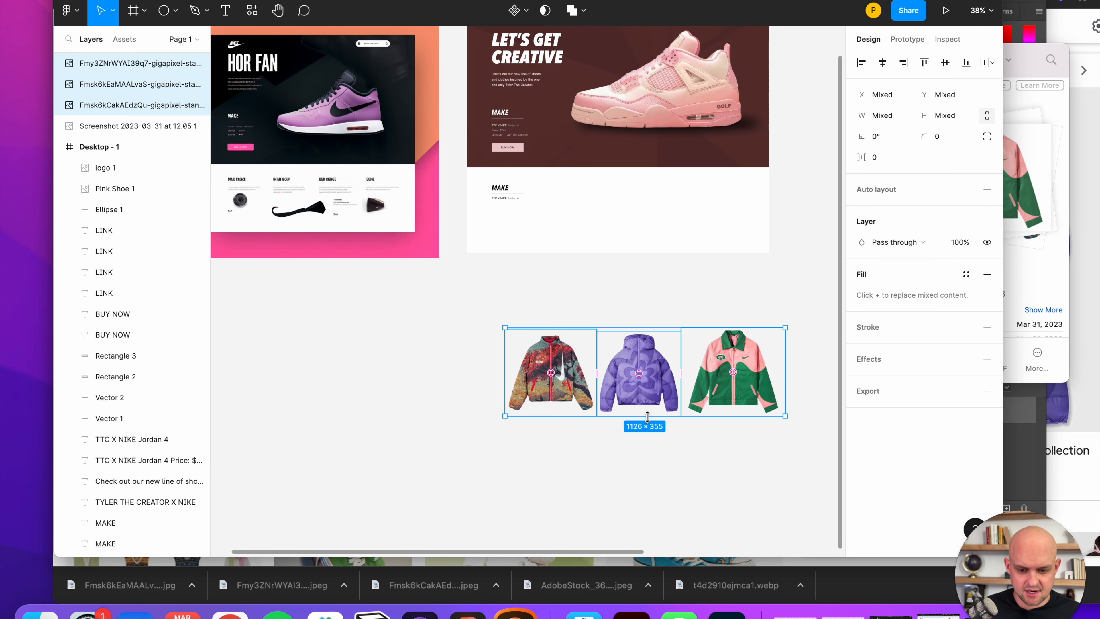
{"action": "mouse_move", "coordinate": [645, 420]}
{"action": "left_mouse_down"}
{"action": "mouse_move", "coordinate": [644, 402]}
{"action": "mouse_move", "coordinate": [644, 415]}
{"action": "left_mouse_up"}
{"action": "left_click", "coordinate": [625, 501]}
{"action": "scroll", "coordinate": [521, 238], "scroll_direction": "up", "scroll_amount": 5}
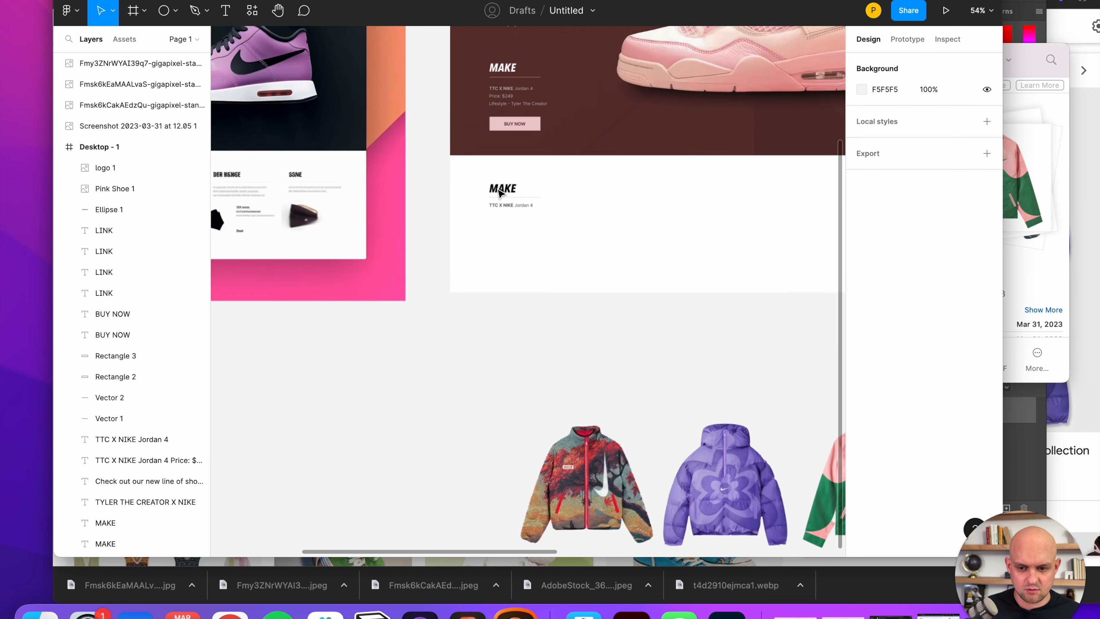
Duplicate the lower MAKE heading, divider and TTC X NIKE Jordan 4 text twice to form three evenly spaced product columns.
{"action": "left_click_drag", "start_coordinate": [567, 271], "coordinate": [498, 177]}
{"action": "scroll", "coordinate": [497, 177], "scroll_direction": "down", "scroll_amount": 4}
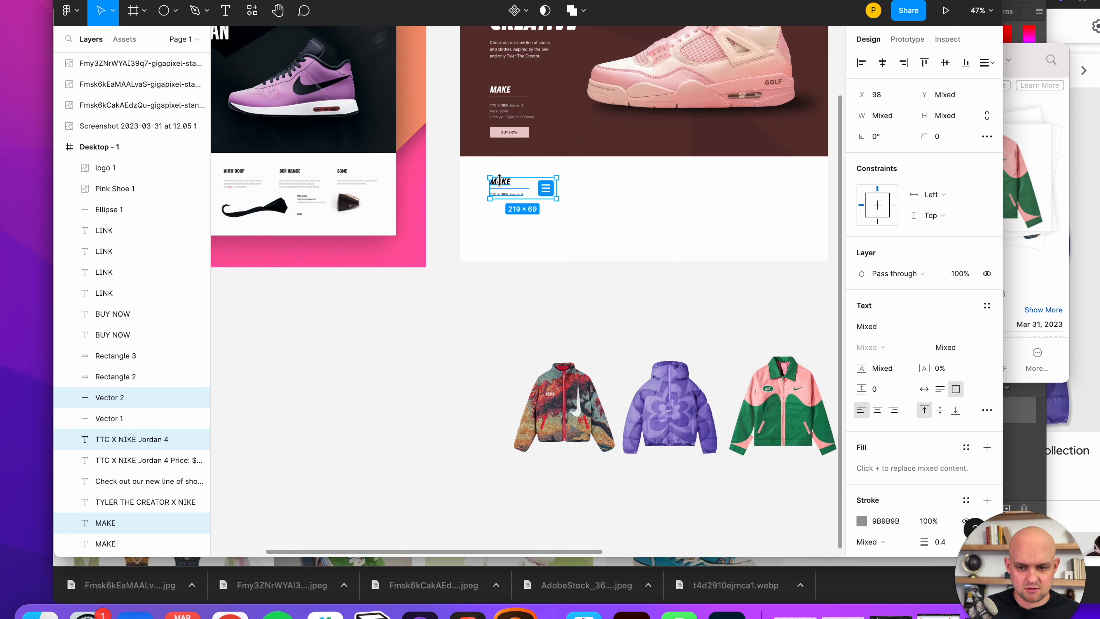
{"action": "left_click_drag", "start_coordinate": [506, 187], "coordinate": [628, 188], "text": "alt"}
{"action": "key", "text": "super+d"}
{"action": "left_click", "coordinate": [623, 293]}
{"action": "scroll", "coordinate": [624, 292], "scroll_direction": "up", "scroll_amount": 3}
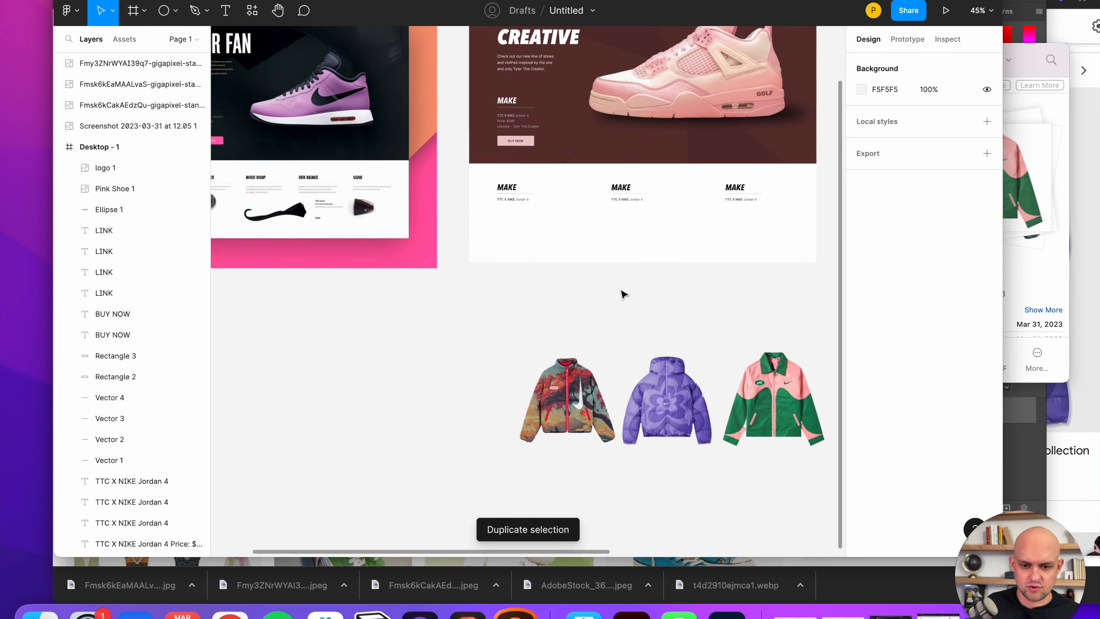
Move the red, purple and green jacket images into the frame, one under each column's text, overlapping the frame's lower edge.
{"action": "left_click_drag", "start_coordinate": [520, 397], "coordinate": [468, 199]}
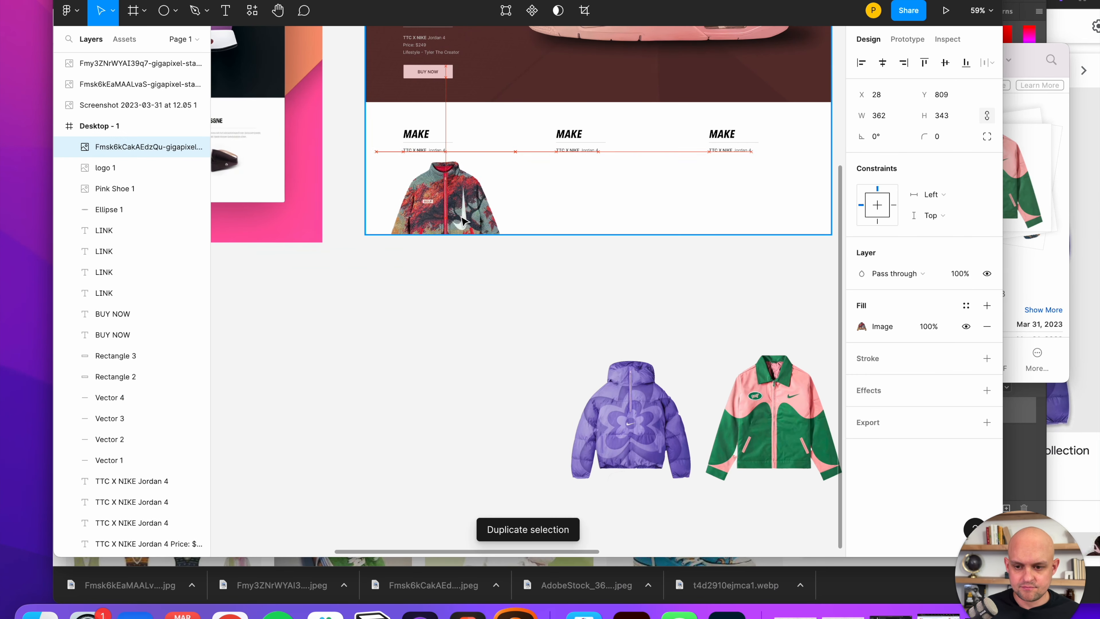
{"action": "left_click_drag", "start_coordinate": [639, 433], "coordinate": [617, 232]}
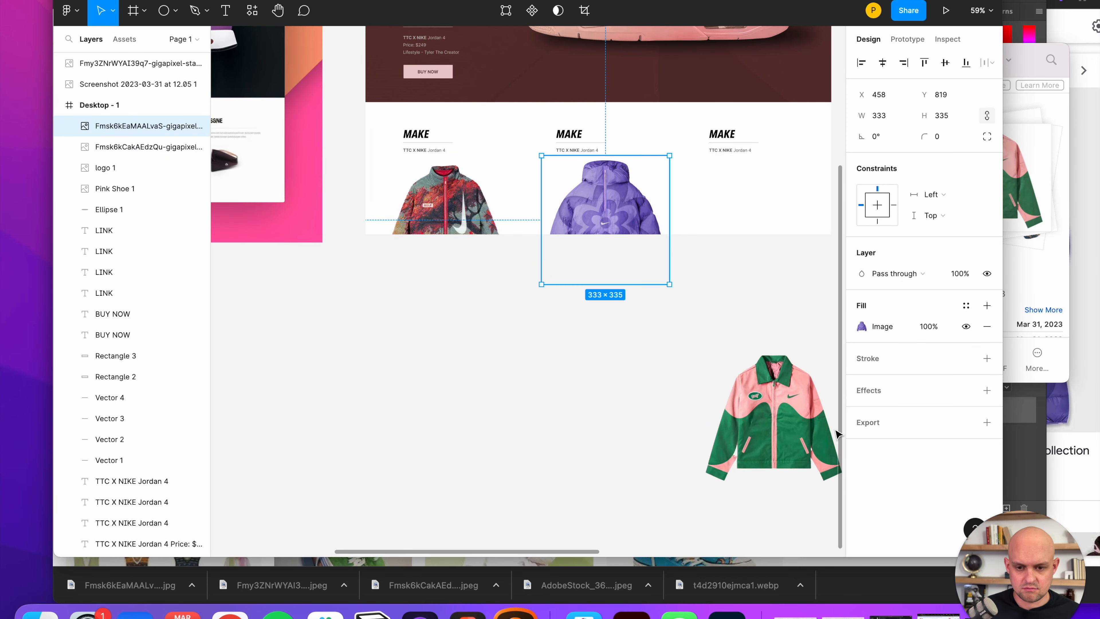
{"action": "left_click_drag", "start_coordinate": [799, 418], "coordinate": [788, 223]}
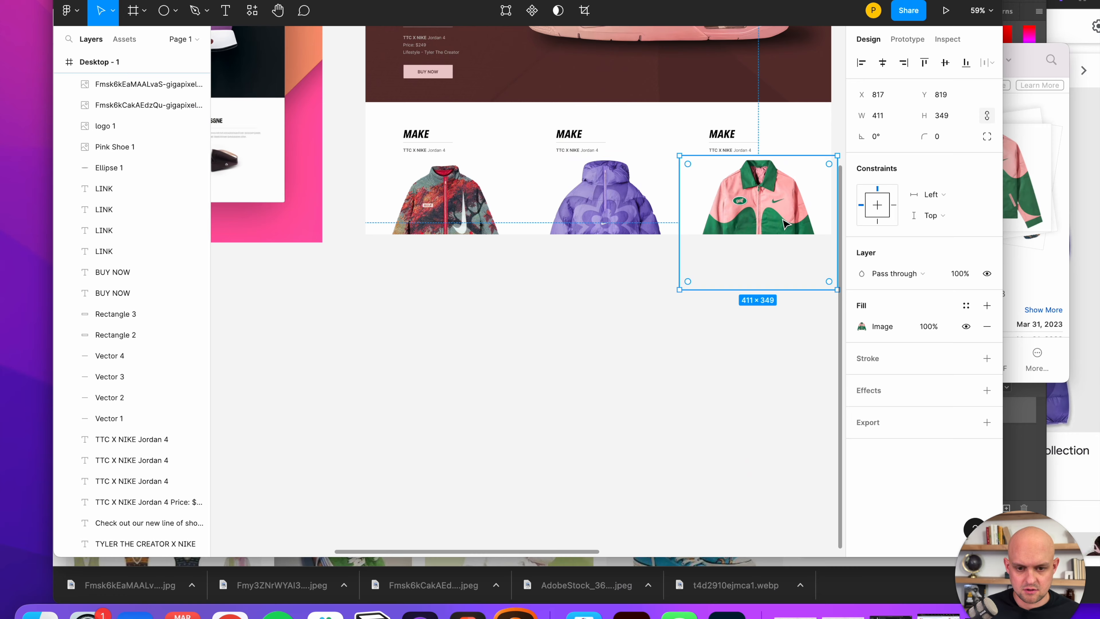
{"action": "left_click", "coordinate": [752, 369]}
Compare the three-column jacket section with the product row in the reference mockup.
{"action": "scroll", "coordinate": [752, 369], "scroll_direction": "down", "scroll_amount": 5}
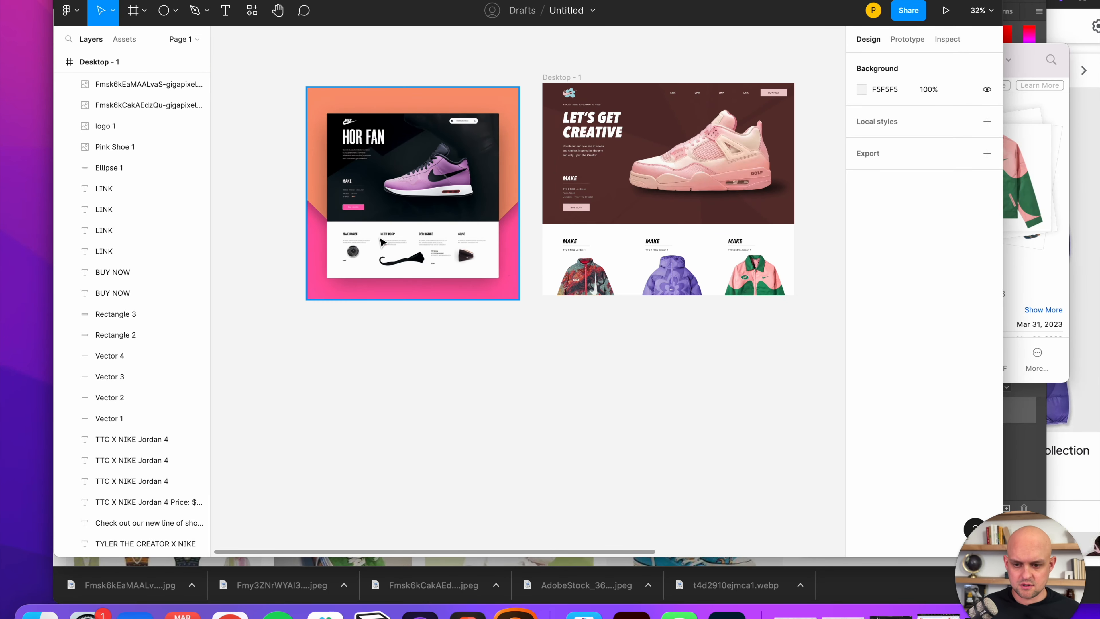
{"action": "scroll", "coordinate": [382, 243], "scroll_direction": "up", "scroll_amount": 5}
{"action": "scroll", "coordinate": [381, 242], "scroll_direction": "down", "scroll_amount": 5}
{"action": "scroll", "coordinate": [520, 282], "scroll_direction": "up", "scroll_amount": 10}
{"action": "scroll", "coordinate": [521, 282], "scroll_direction": "down", "scroll_amount": 3}
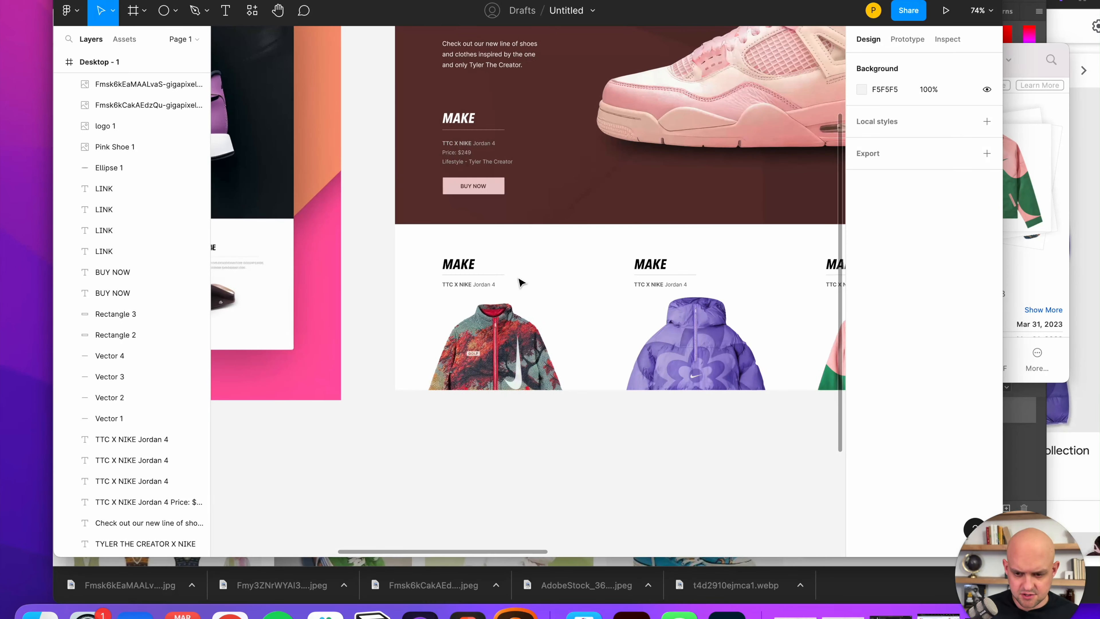
{"action": "scroll", "coordinate": [521, 283], "scroll_direction": "down", "scroll_amount": 3}
{"action": "scroll", "coordinate": [521, 283], "scroll_direction": "up", "scroll_amount": 3}
{"action": "scroll", "coordinate": [585, 303], "scroll_direction": "down", "scroll_amount": 3}
{"action": "scroll", "coordinate": [645, 333], "scroll_direction": "up", "scroll_amount": 3}
{"action": "scroll", "coordinate": [645, 333], "scroll_direction": "down", "scroll_amount": 3}
{"action": "scroll", "coordinate": [455, 299], "scroll_direction": "up", "scroll_amount": 4}
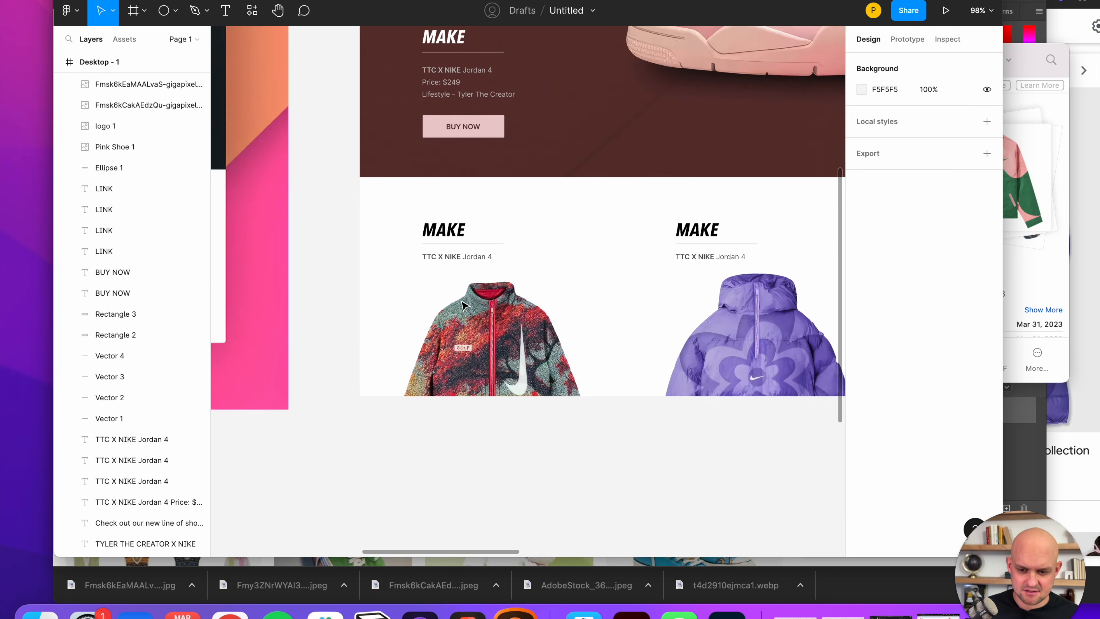
Replace the MAKE heading above the red jacket with JACKET #1.
{"action": "double_click", "coordinate": [450, 234]}
{"action": "type", "text": "Jac"}
{"action": "key", "text": "BackSpace"}
{"action": "key", "text": "BackSpace"}
{"action": "type", "text": "ACKET #1"}
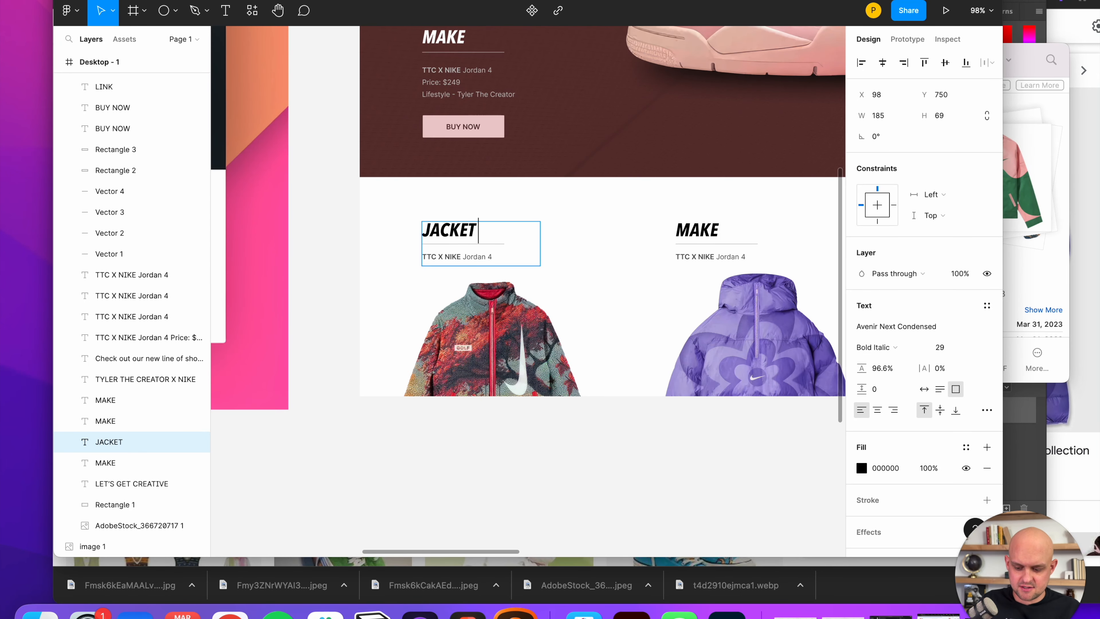
Copy the JACKET #1 heading text over the MAKE headings of the second and third columns.
{"action": "double_click", "coordinate": [455, 234]}
{"action": "triple_click", "coordinate": [456, 234]}
{"action": "key", "text": "ctrl+c"}
{"action": "double_click", "coordinate": [695, 231]}
{"action": "key", "text": "ctrl+v"}
{"action": "scroll", "coordinate": [693, 238], "scroll_direction": "right", "scroll_amount": 5}
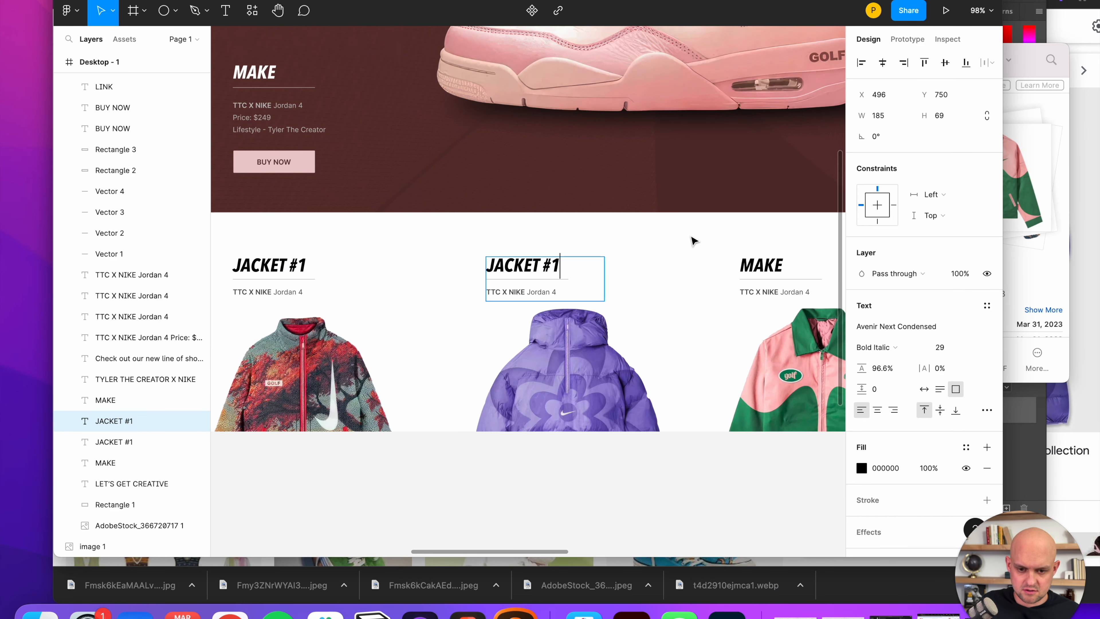
{"action": "double_click", "coordinate": [757, 266]}
{"action": "key", "text": "ctrl+v"}
Renumber the copied headings as JACKET #2 above the purple jacket and JACKET #3 above the green jacket.
{"action": "left_click", "coordinate": [562, 268]}
{"action": "left_click_drag", "start_coordinate": [552, 267], "coordinate": [570, 268]}
{"action": "type", "text": "2"}
{"action": "scroll", "coordinate": [606, 271], "scroll_direction": "right", "scroll_amount": 5}
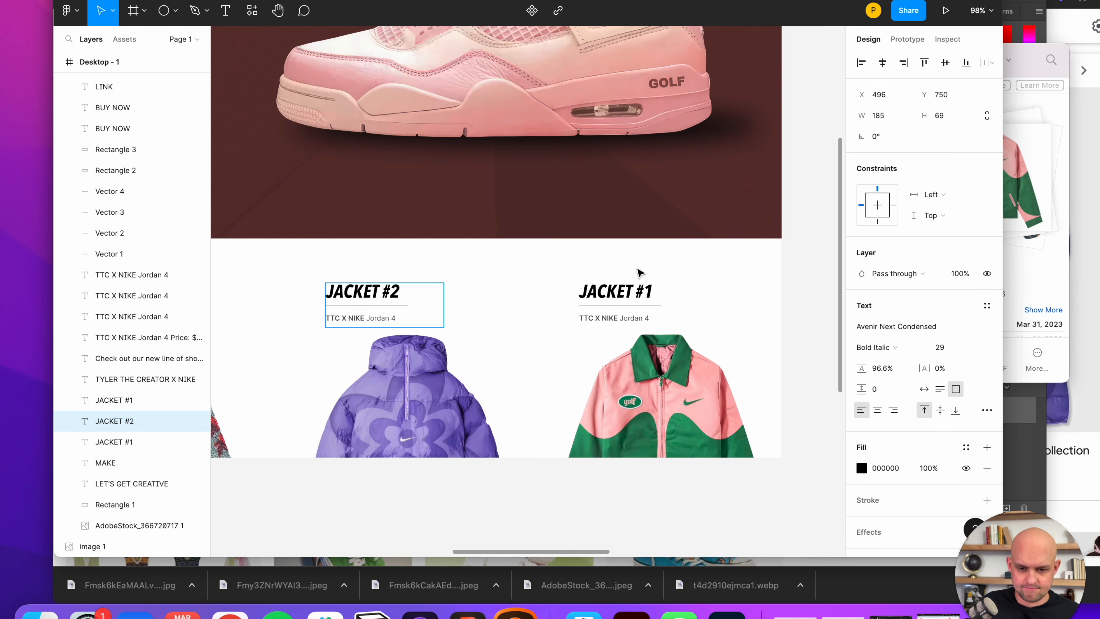
{"action": "double_click", "coordinate": [650, 291]}
{"action": "left_click_drag", "start_coordinate": [657, 291], "coordinate": [643, 291]}
{"action": "type", "text": "3"}
{"action": "scroll", "coordinate": [511, 285], "scroll_direction": "down", "scroll_amount": 8}
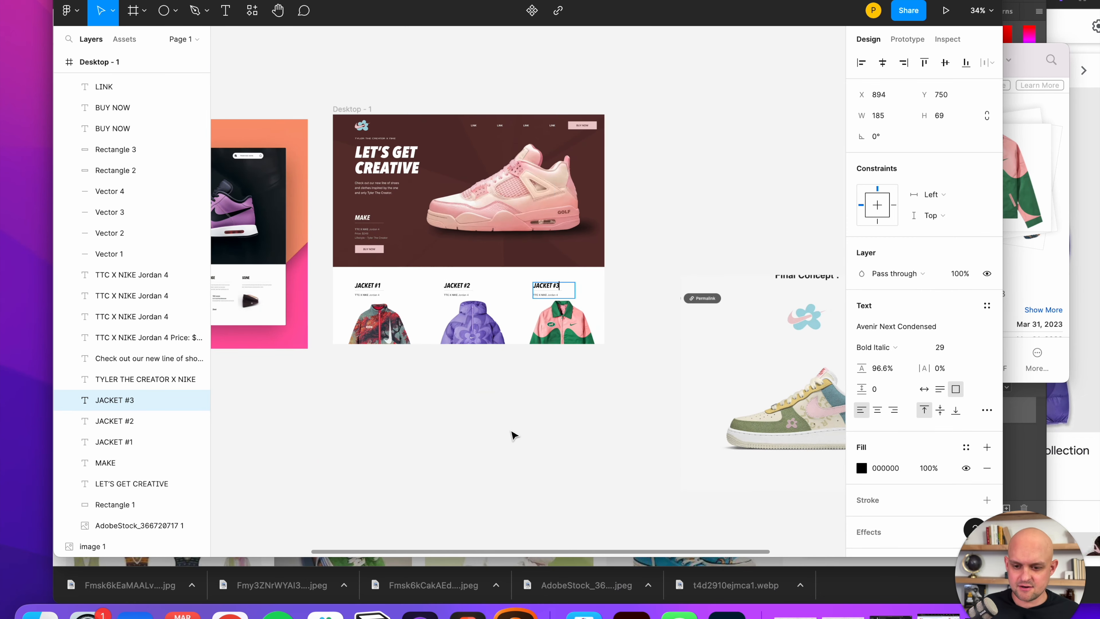
Review the whole landing page, from the hero to the jacket columns, beside the reference design.
{"action": "left_click", "coordinate": [511, 432]}
{"action": "scroll", "coordinate": [512, 432], "scroll_direction": "left", "scroll_amount": 2}
{"action": "left_click", "coordinate": [511, 432]}
{"action": "scroll", "coordinate": [302, 260], "scroll_direction": "left", "scroll_amount": 2}
{"action": "scroll", "coordinate": [302, 261], "scroll_direction": "up", "scroll_amount": 1}
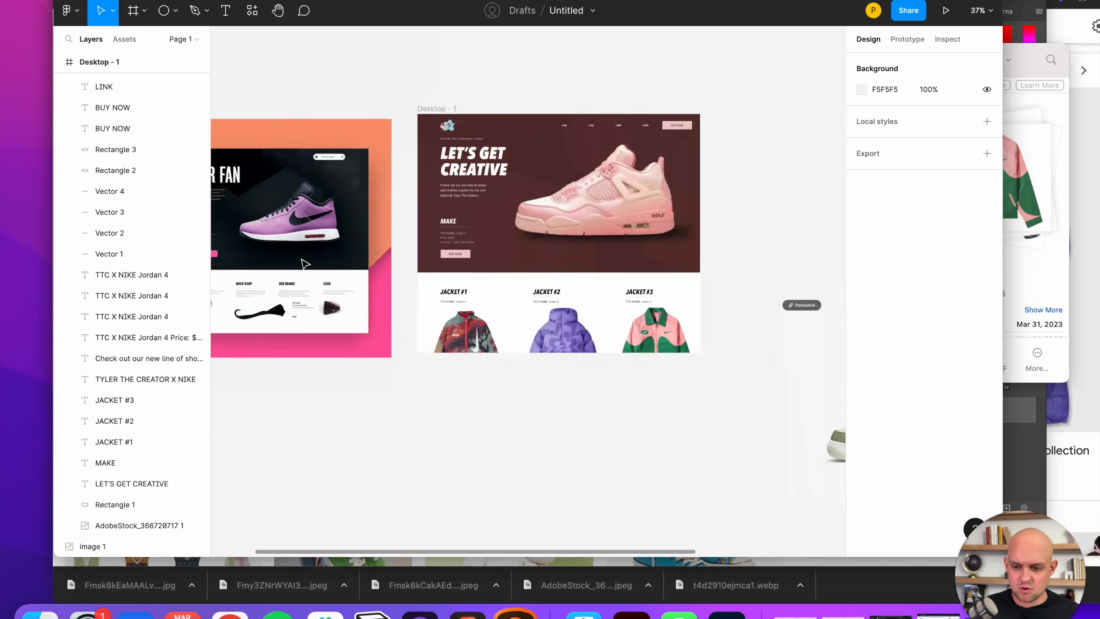
{"action": "scroll", "coordinate": [302, 260], "scroll_direction": "down", "scroll_amount": 1}
{"action": "scroll", "coordinate": [302, 261], "scroll_direction": "left", "scroll_amount": 3}
{"action": "scroll", "coordinate": [697, 188], "scroll_direction": "up", "scroll_amount": 3}
{"action": "scroll", "coordinate": [699, 191], "scroll_direction": "up", "scroll_amount": 5}
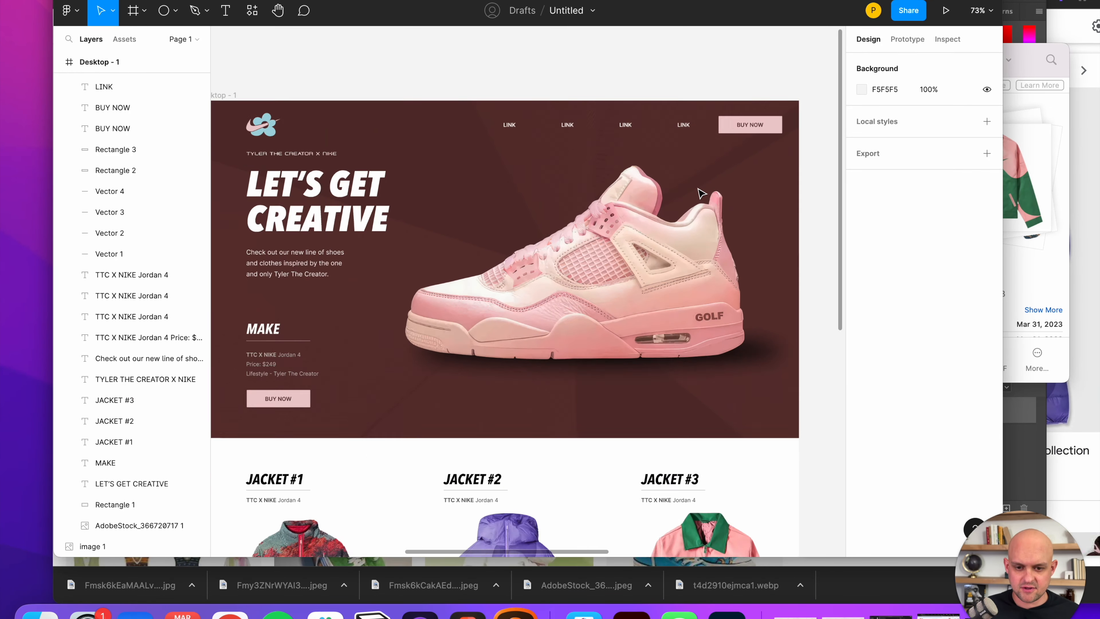
{"action": "scroll", "coordinate": [700, 192], "scroll_direction": "down", "scroll_amount": 3}
{"action": "scroll", "coordinate": [699, 192], "scroll_direction": "down", "scroll_amount": 2}
{"action": "scroll", "coordinate": [699, 192], "scroll_direction": "left", "scroll_amount": 1}
{"action": "scroll", "coordinate": [494, 265], "scroll_direction": "up", "scroll_amount": 2}
{"action": "scroll", "coordinate": [495, 266], "scroll_direction": "down", "scroll_amount": 2}
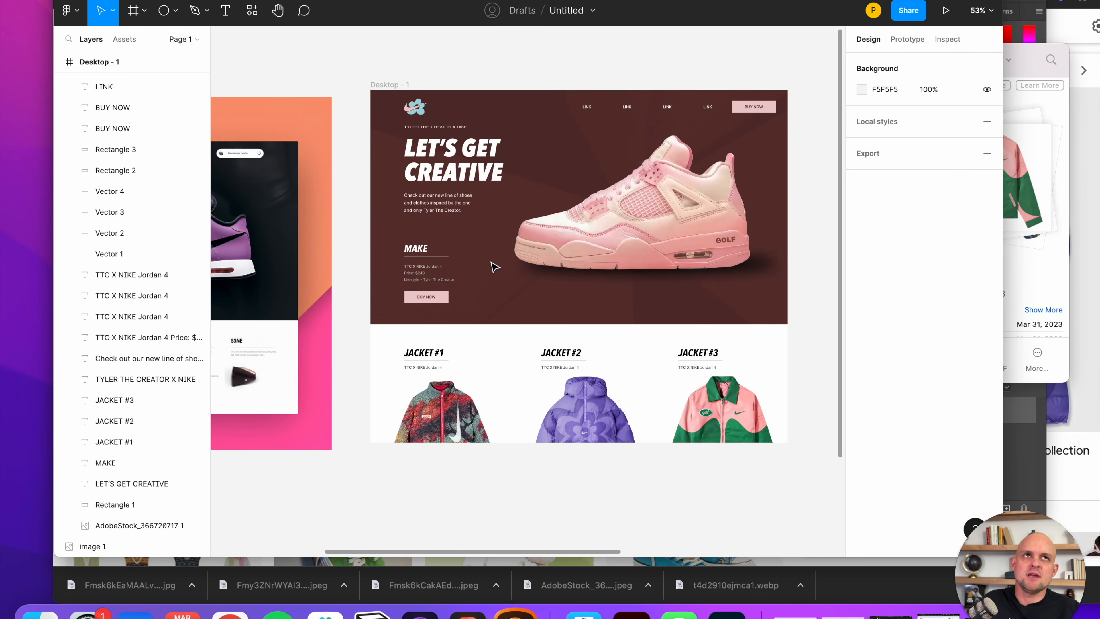